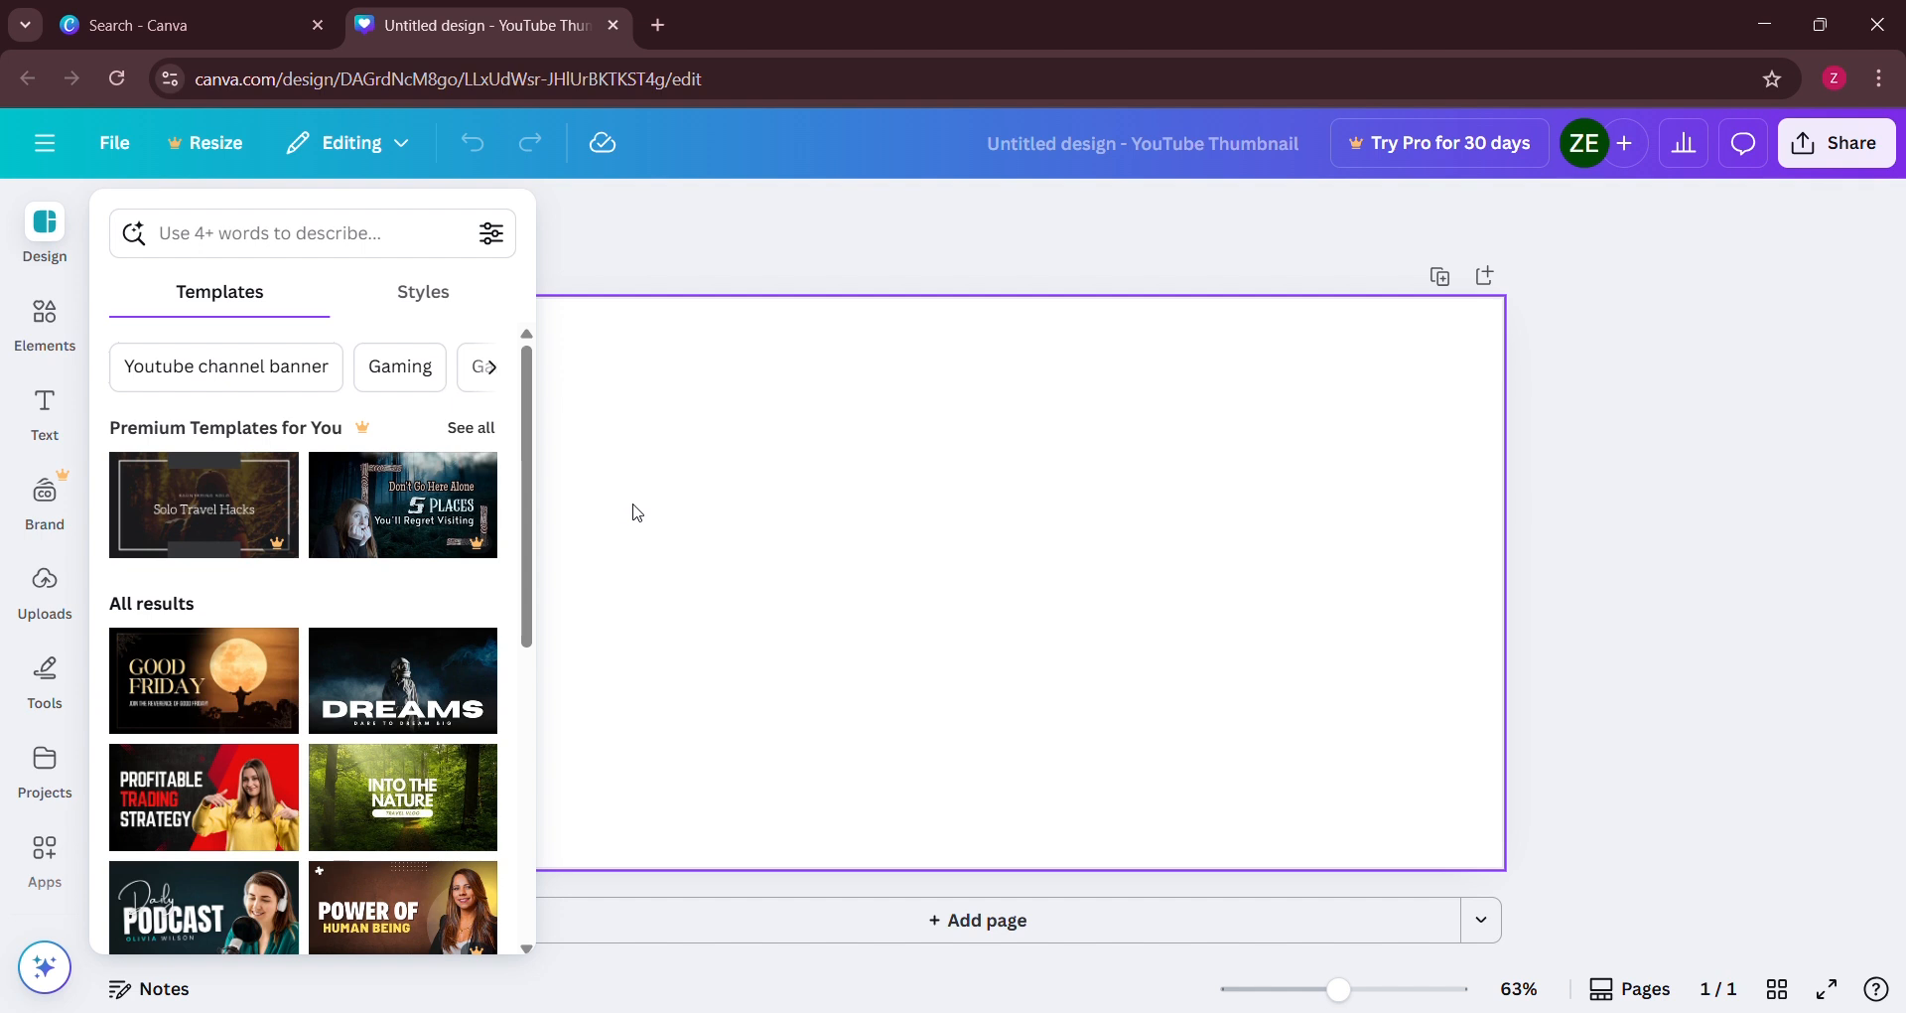
Look through the editor's templates, elements, text styles, uploads, drawing tools, projects and audio collections
left_click(658, 248)
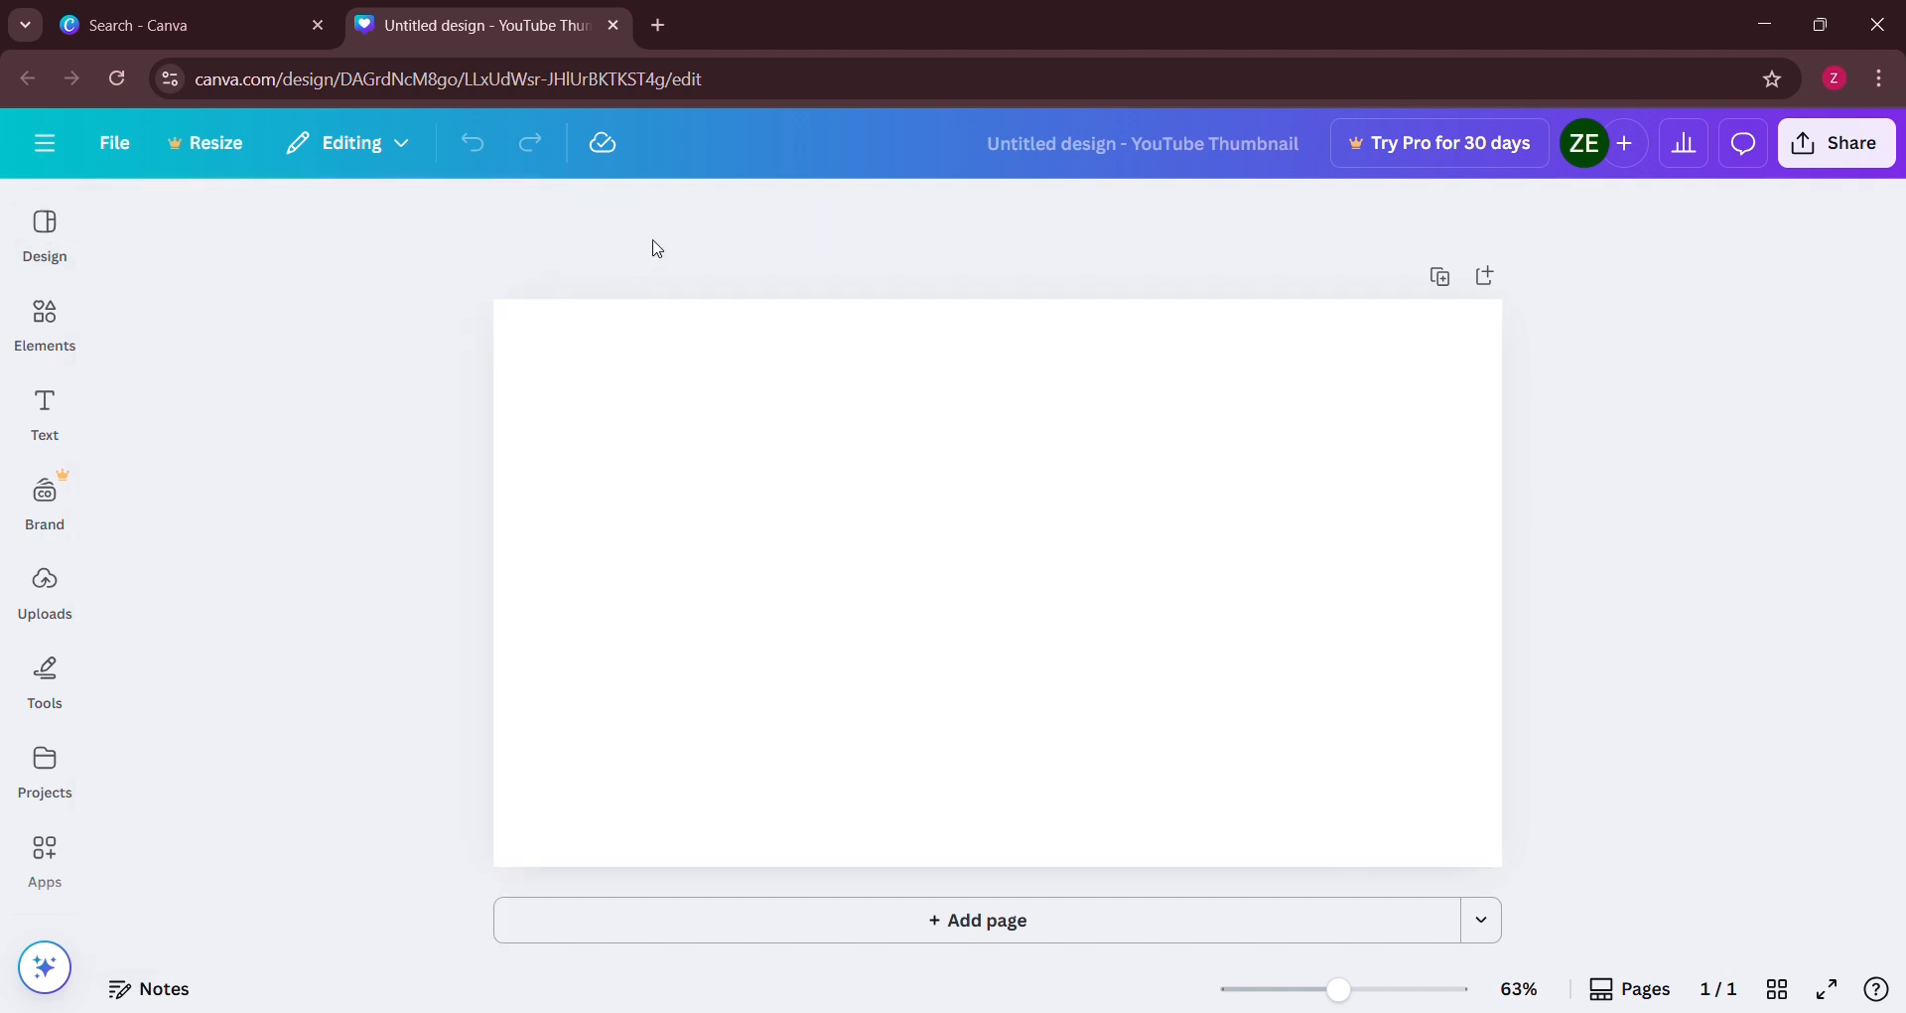
left_click(44, 585)
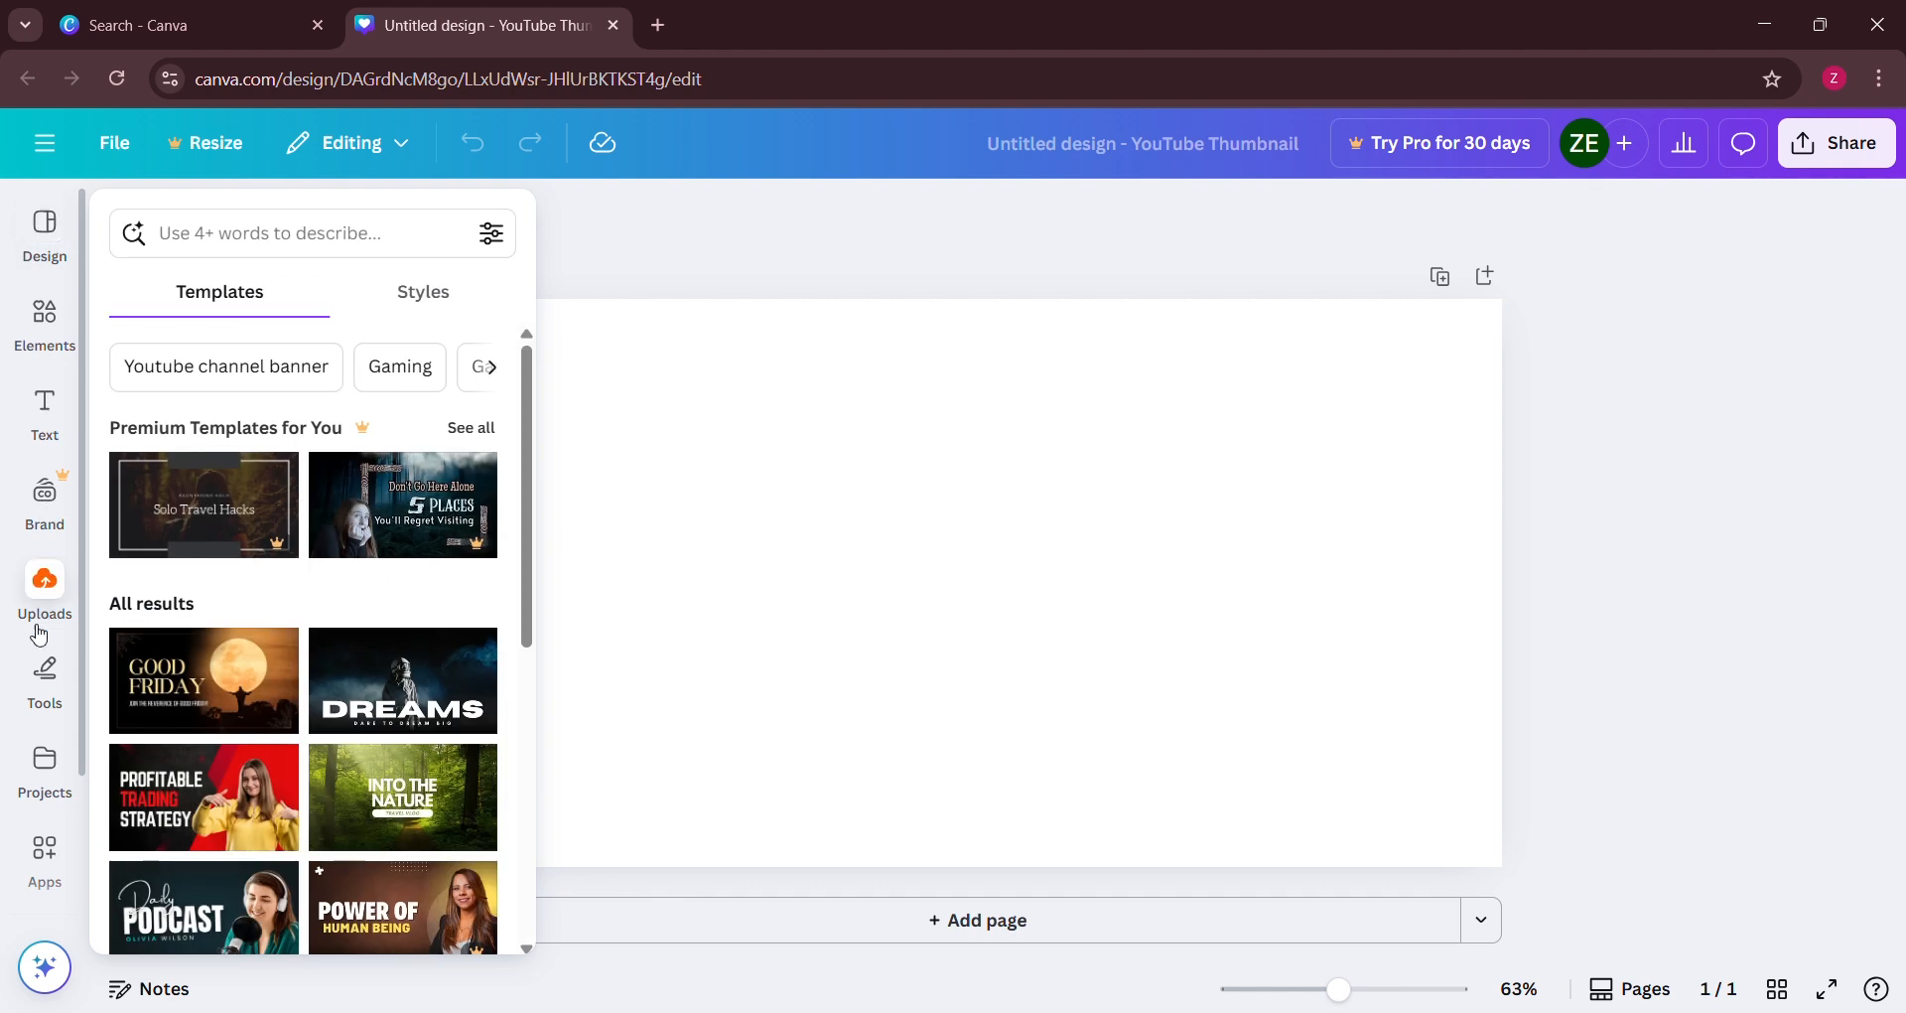
left_click(44, 226)
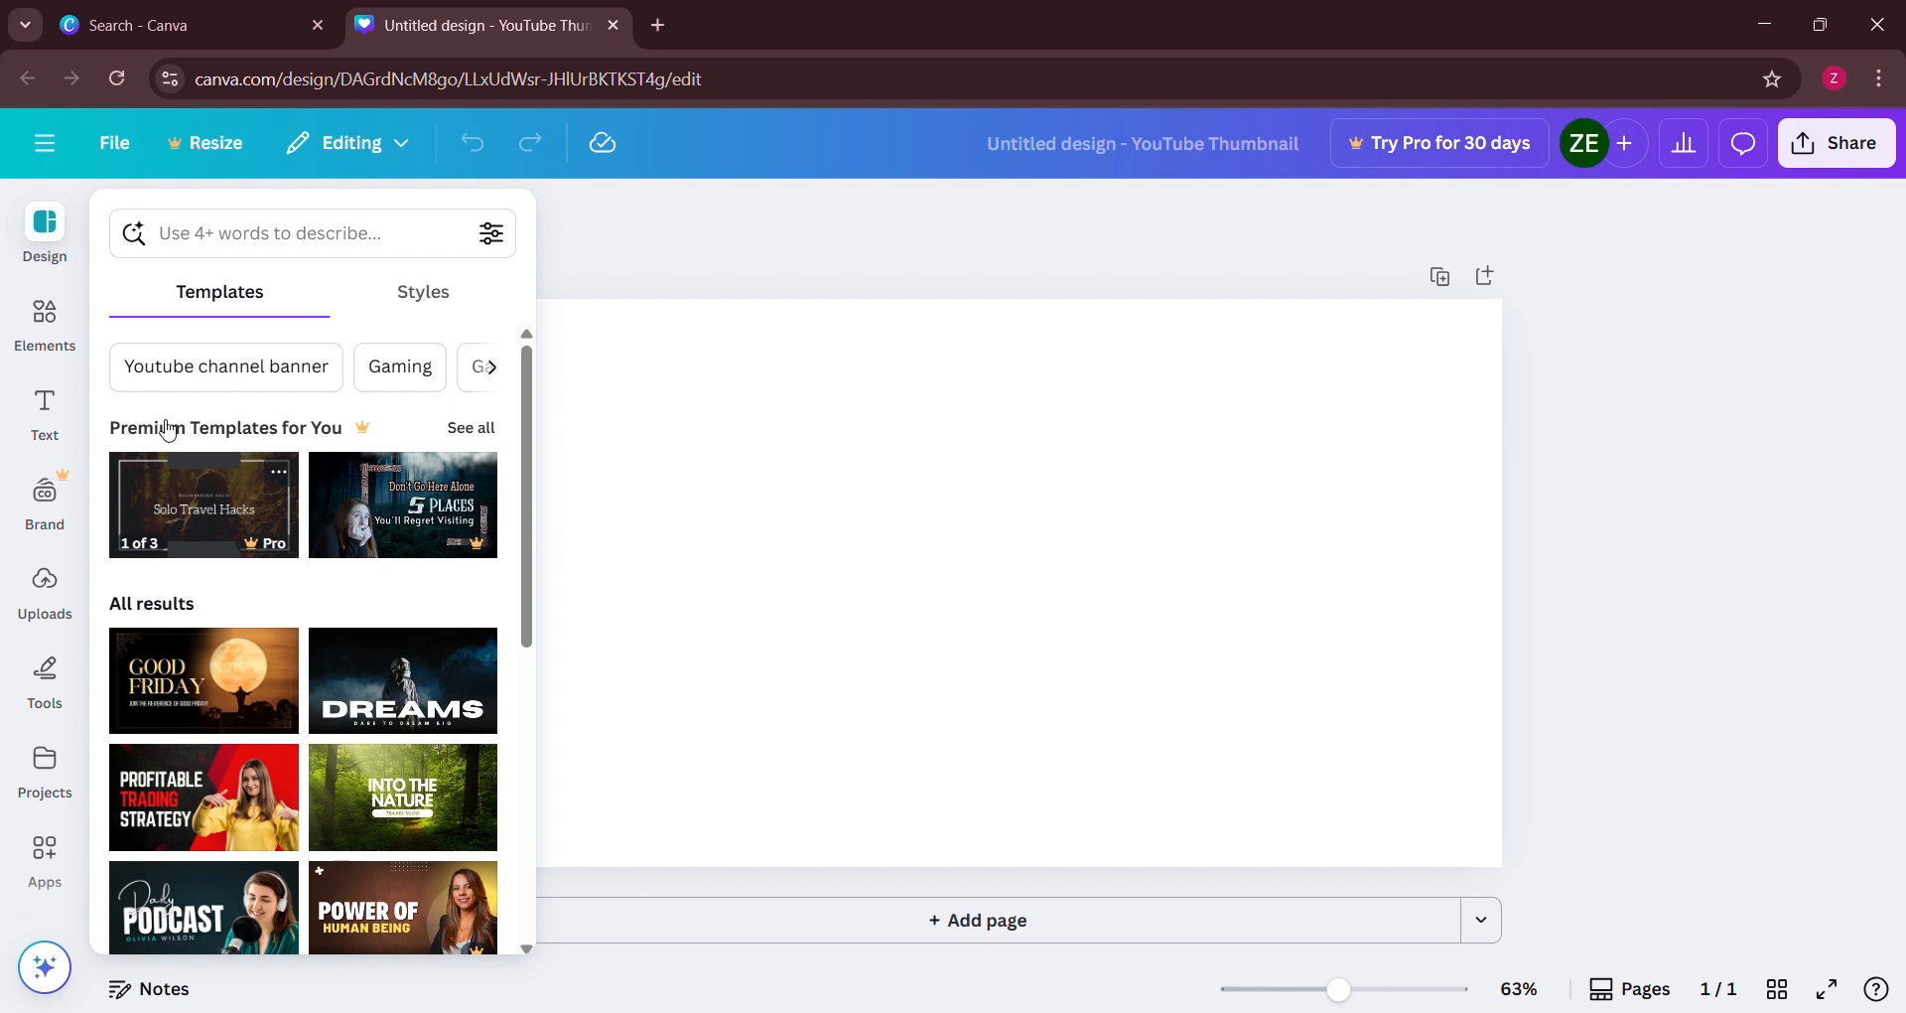
left_click(45, 319)
scroll(210, 540, "down", 2)
scroll(189, 531, "down", 4)
left_click(45, 409)
left_click(42, 415)
left_click(42, 417)
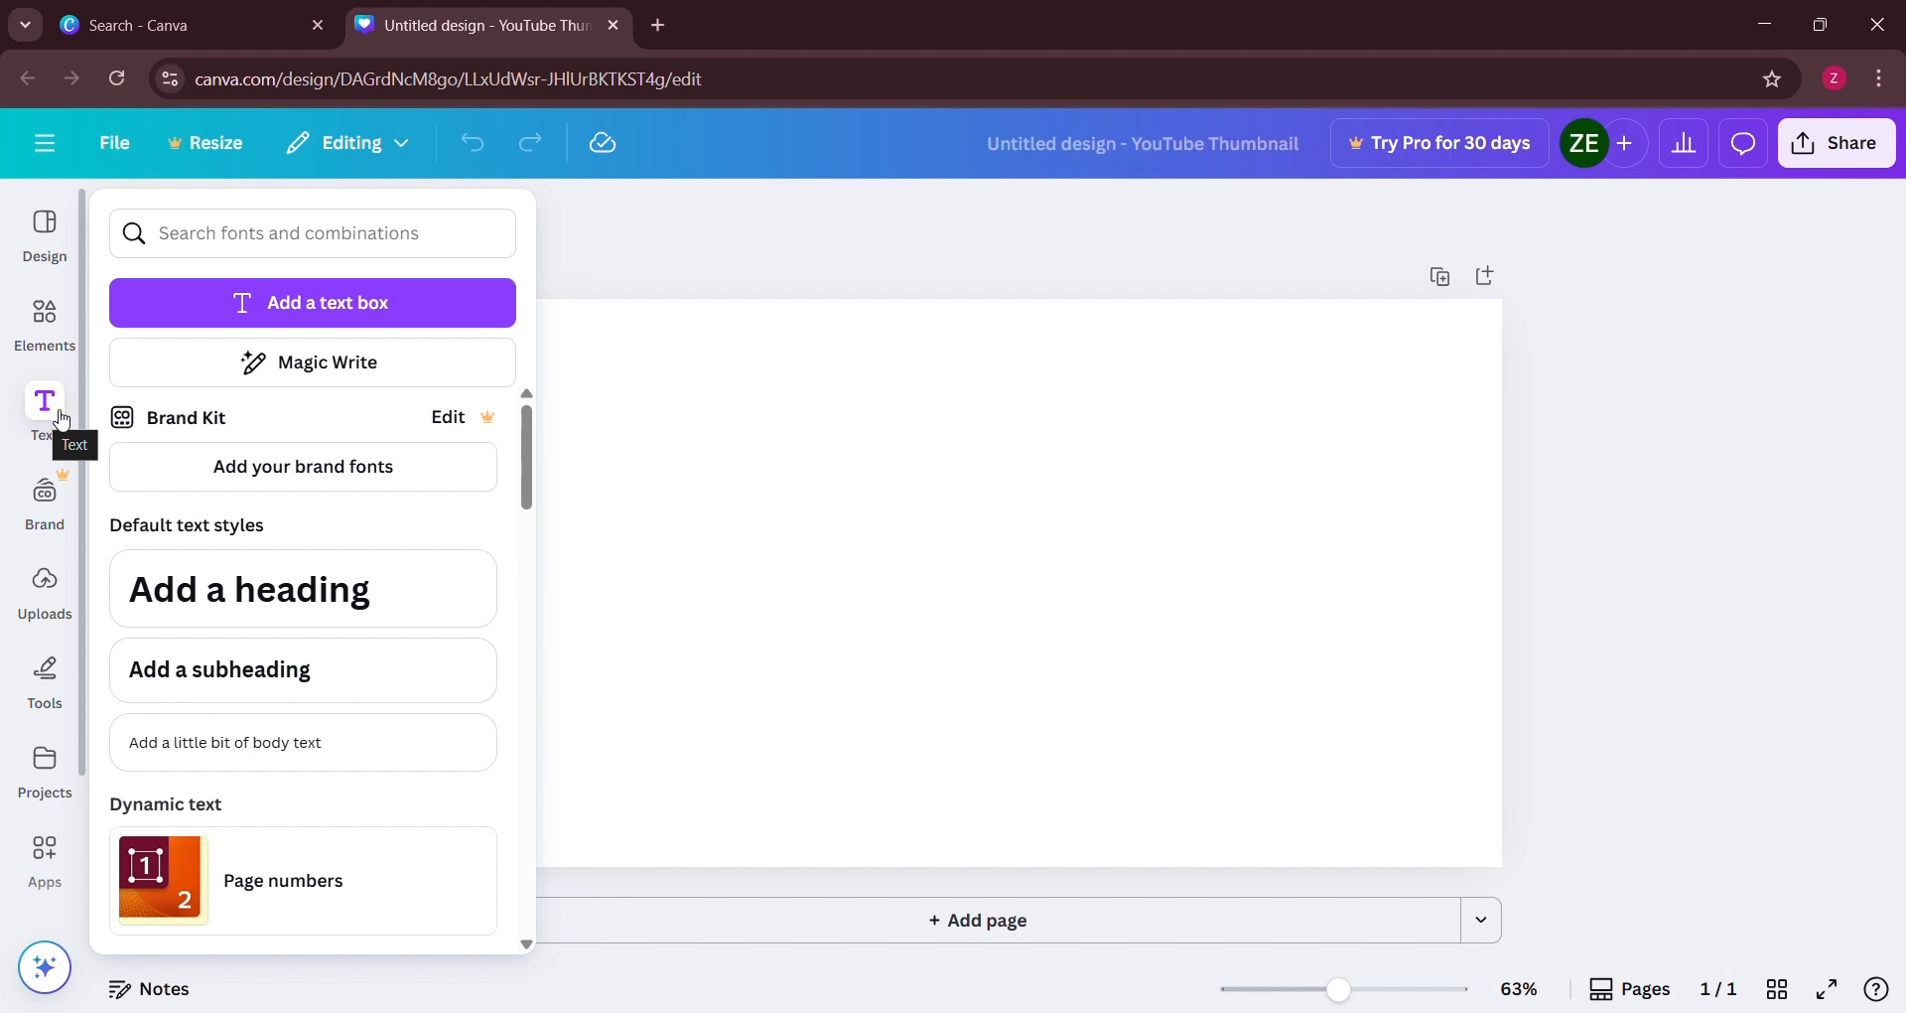
left_click(53, 594)
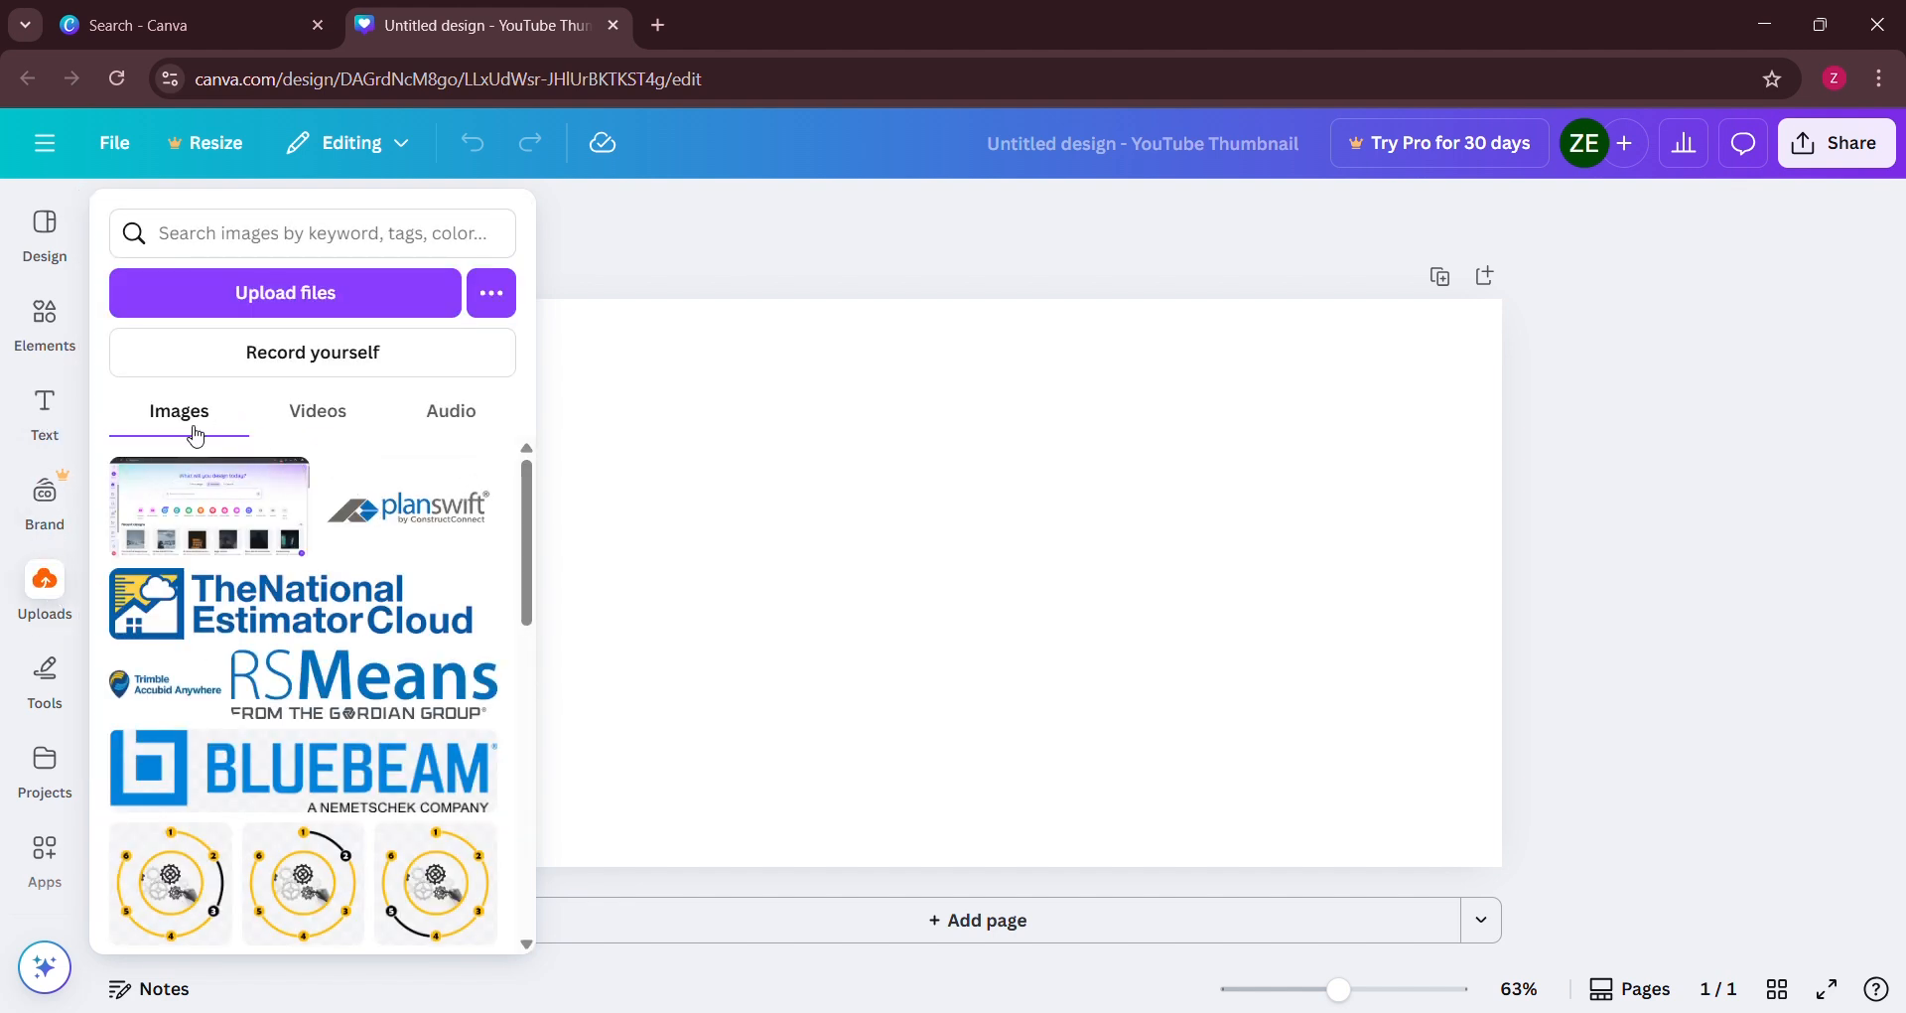
left_click(45, 680)
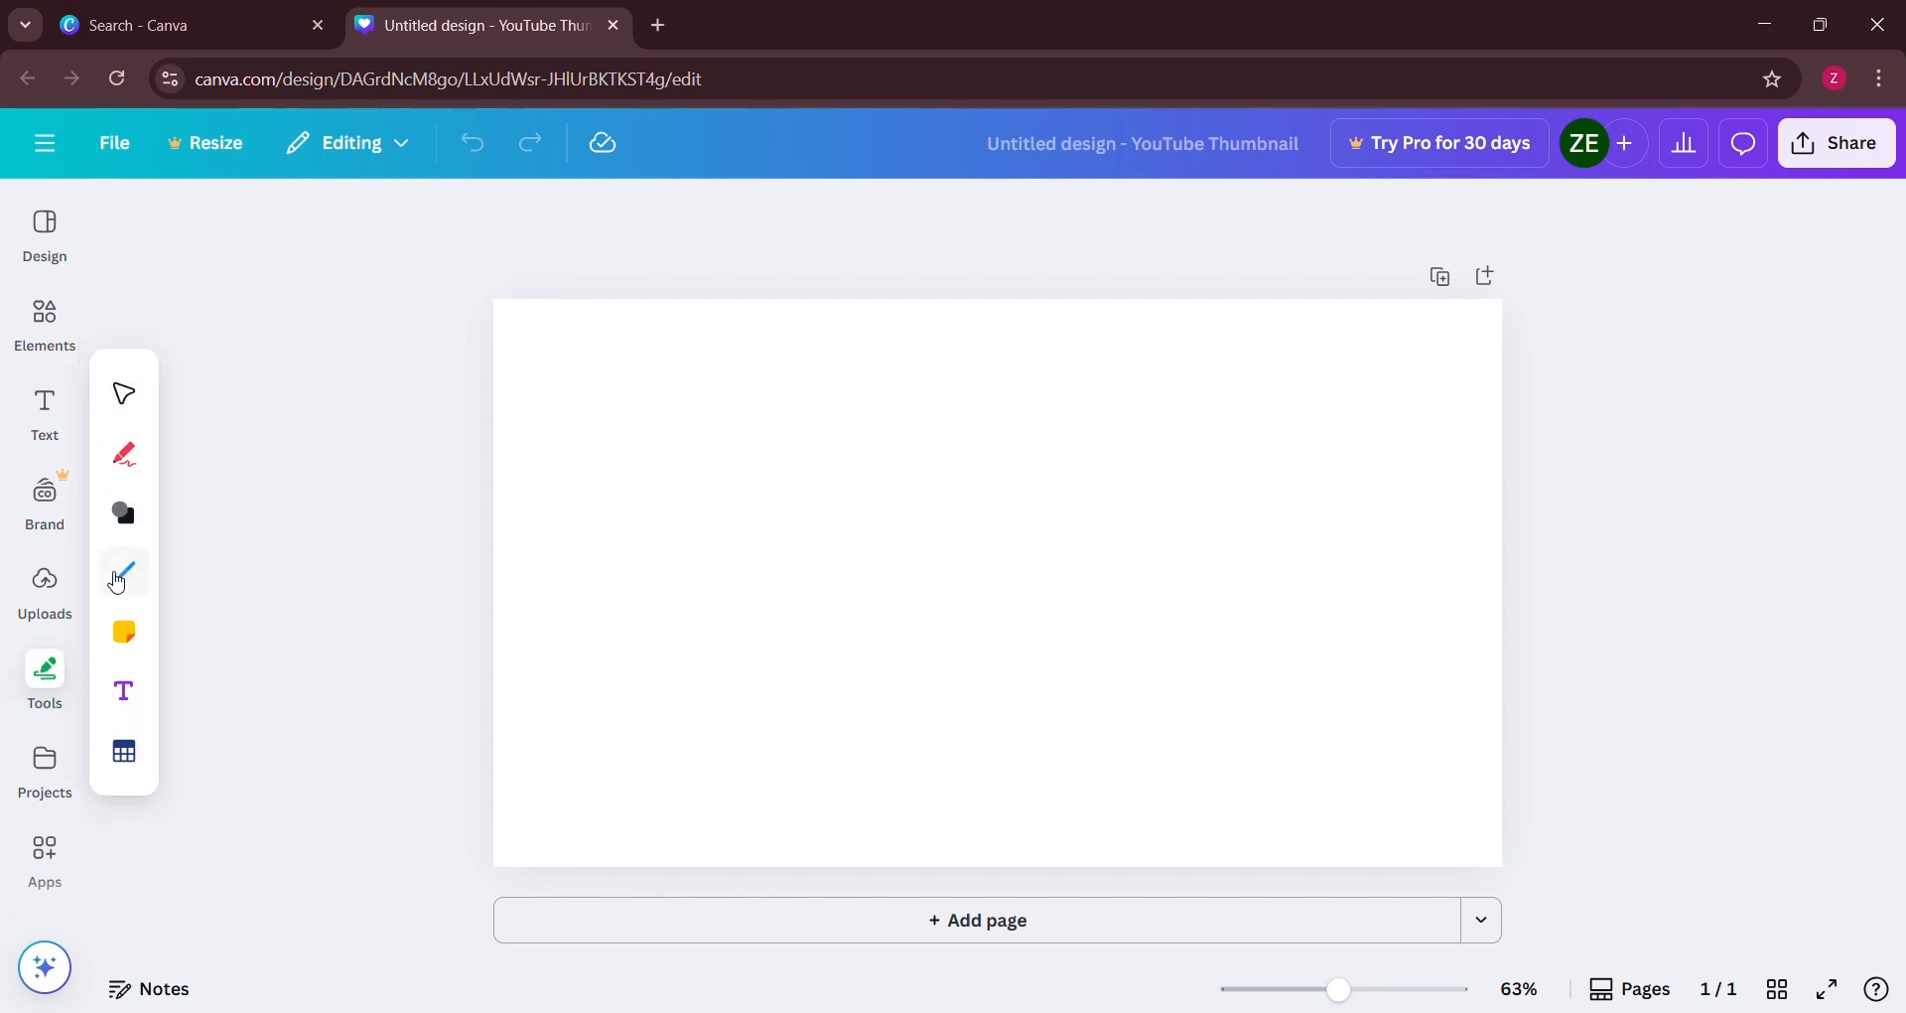
left_click(44, 775)
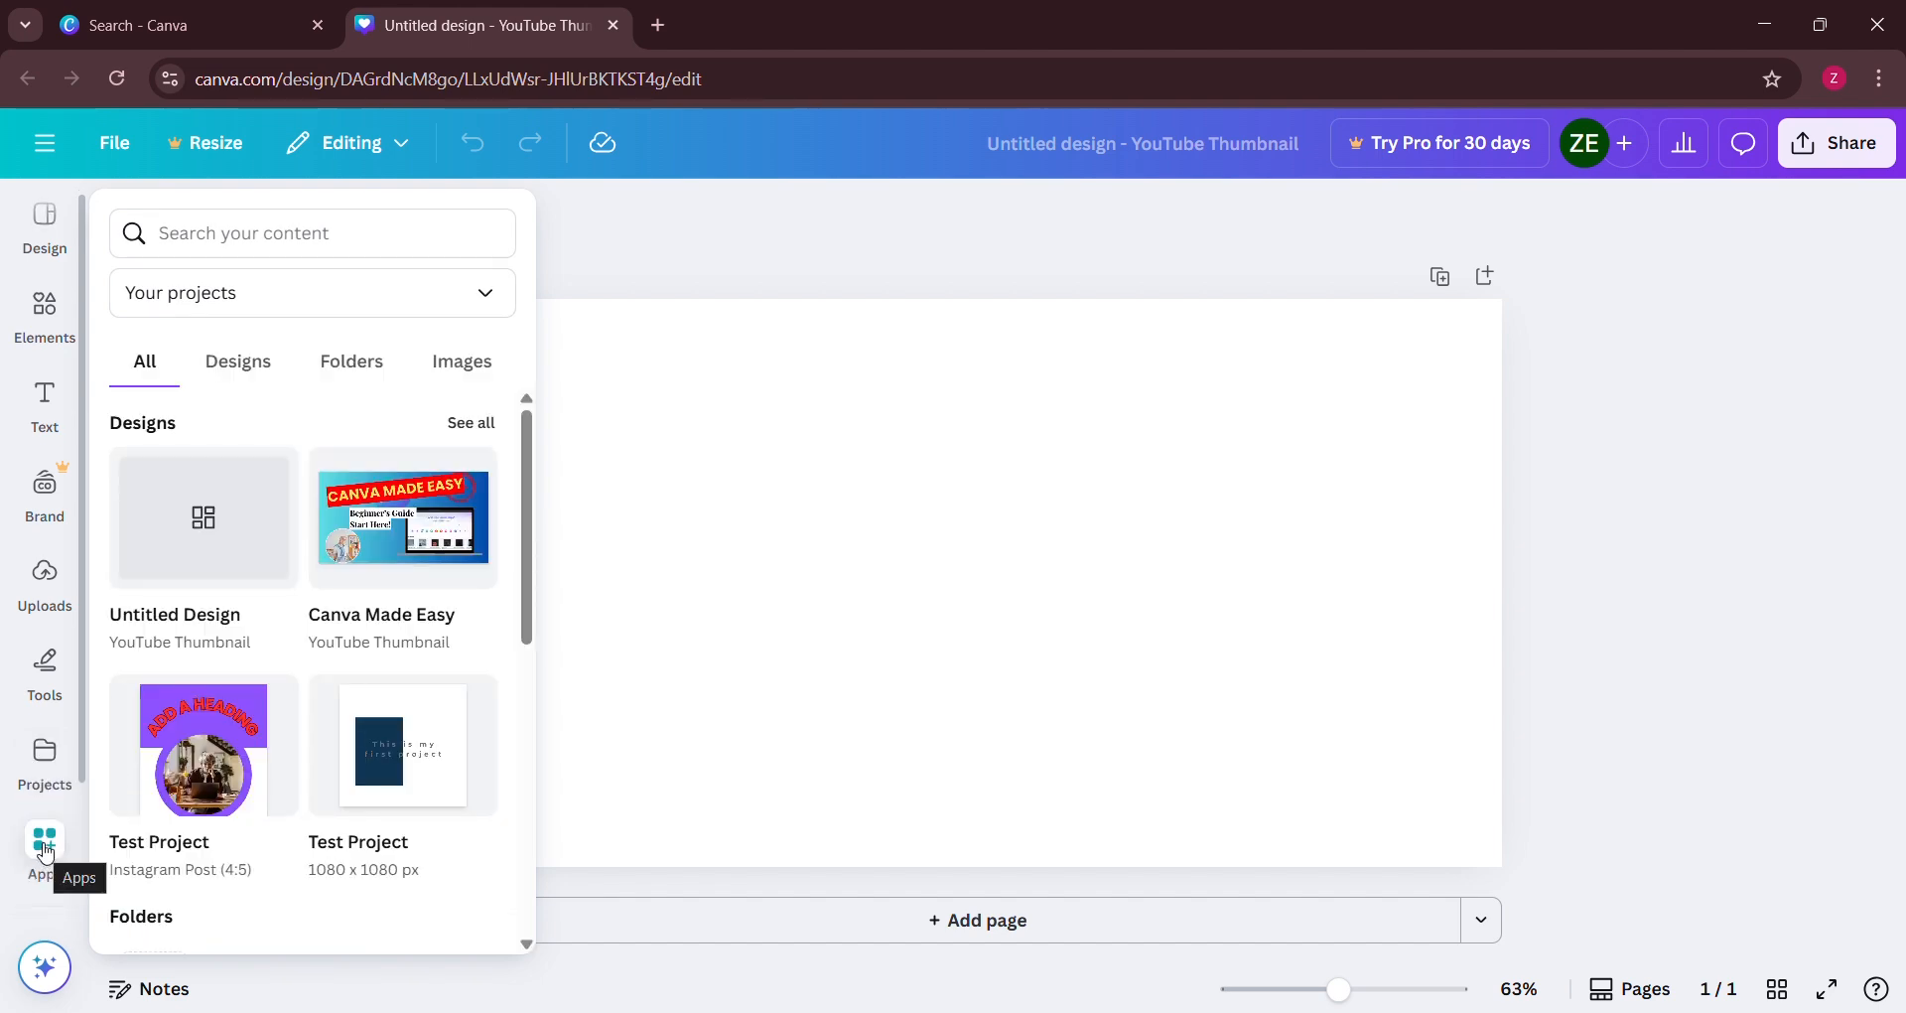
scroll(46, 851, "down", 2)
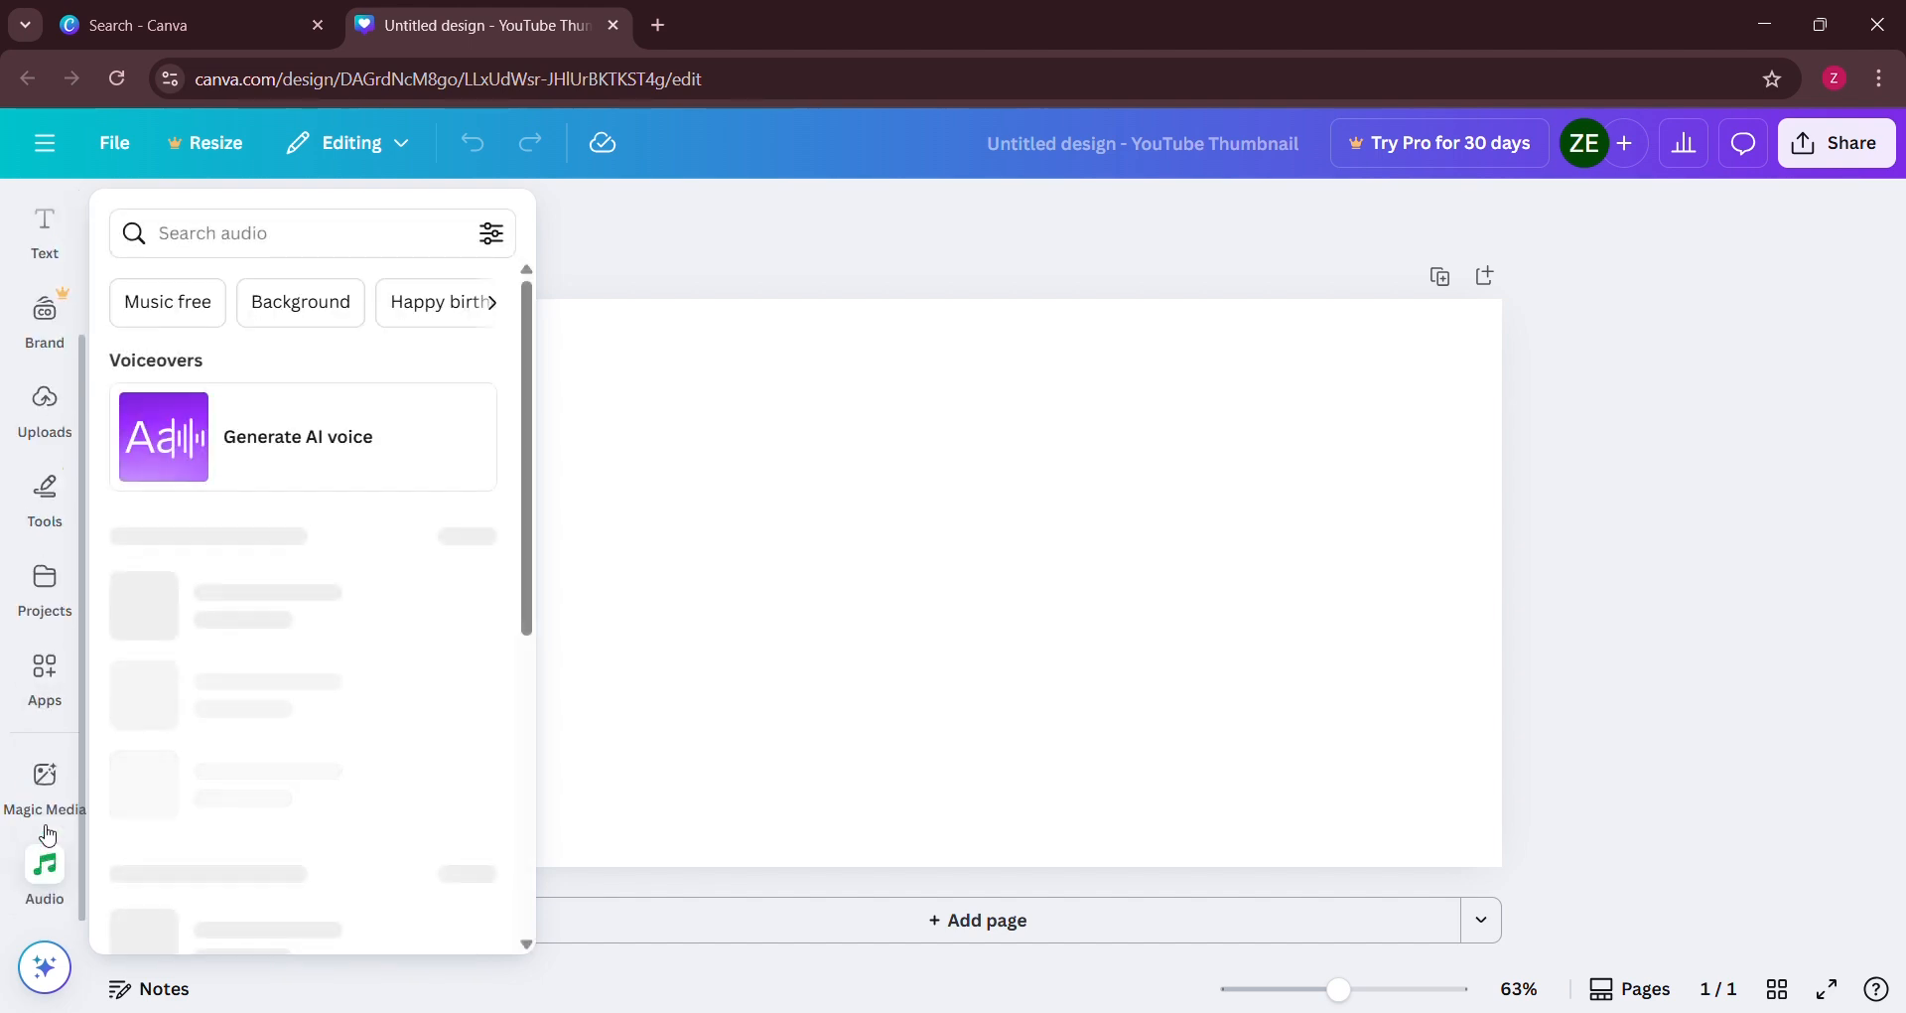
mouse_move(48, 806)
scroll(48, 795, "up", 2)
mouse_move(56, 655)
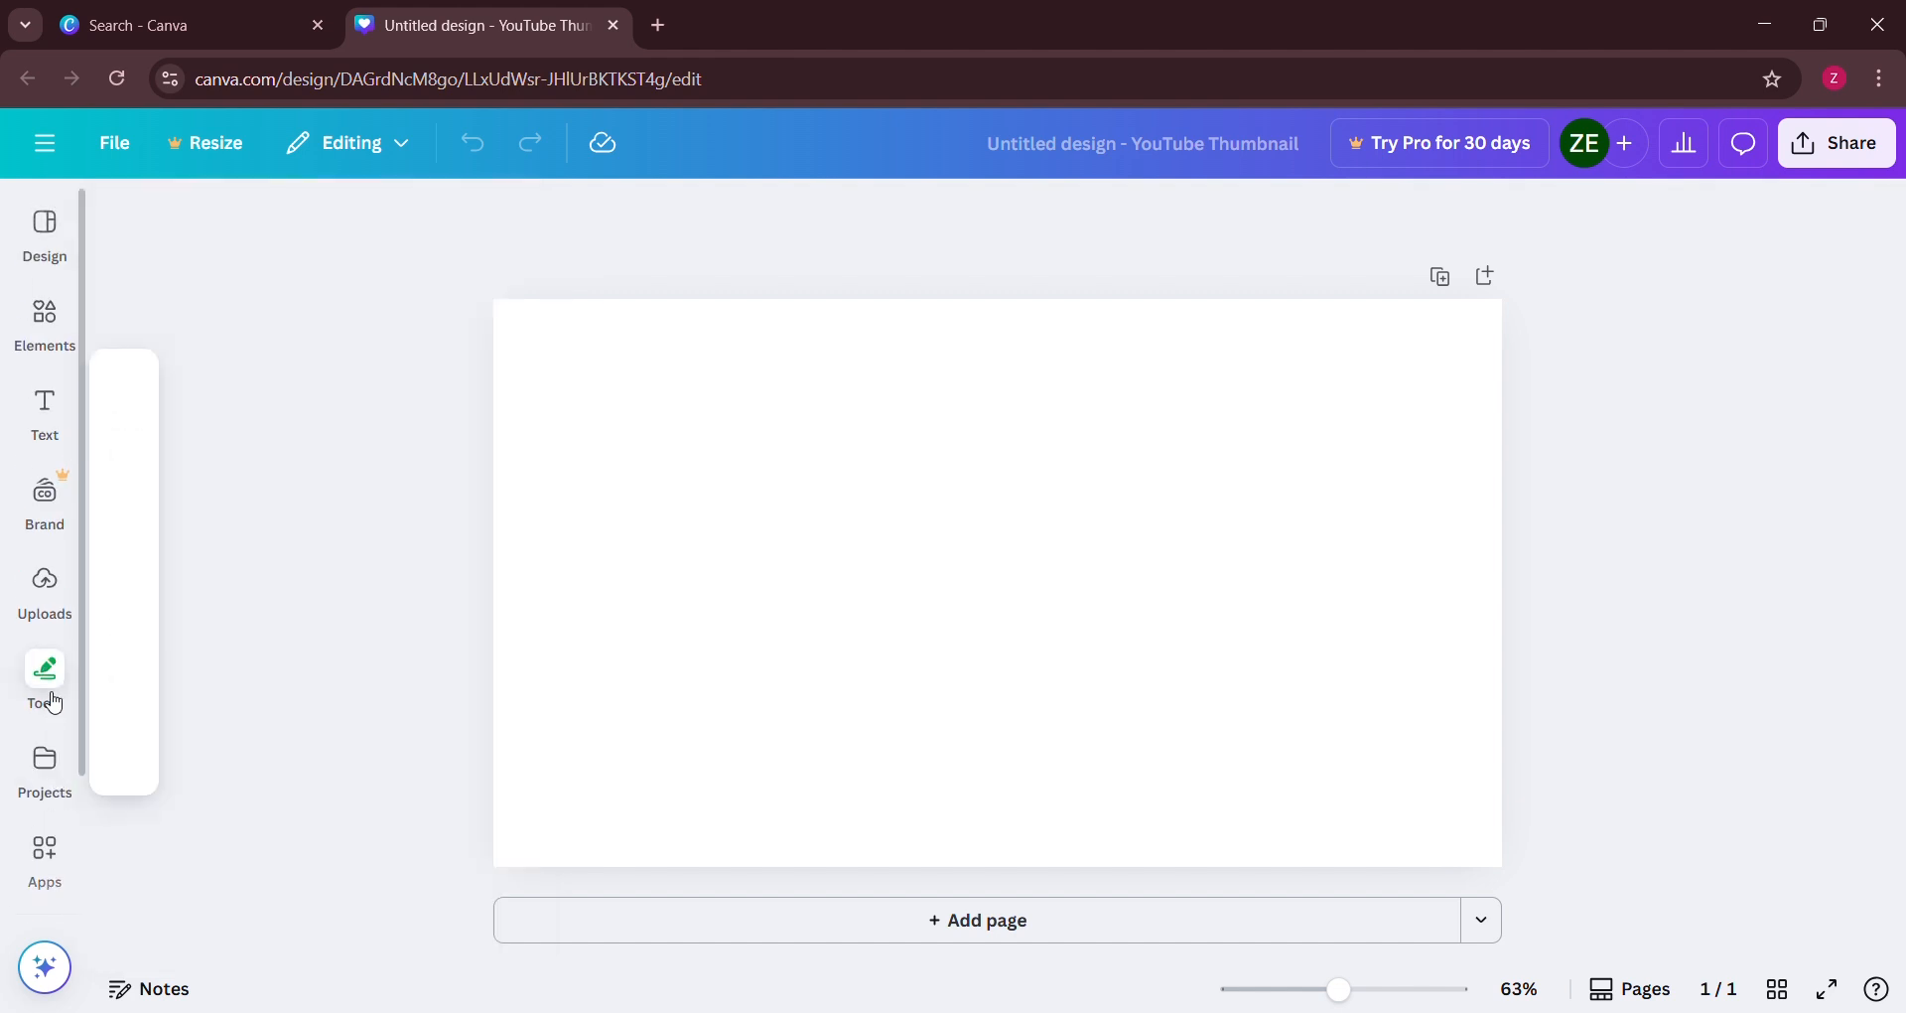
mouse_move(48, 533)
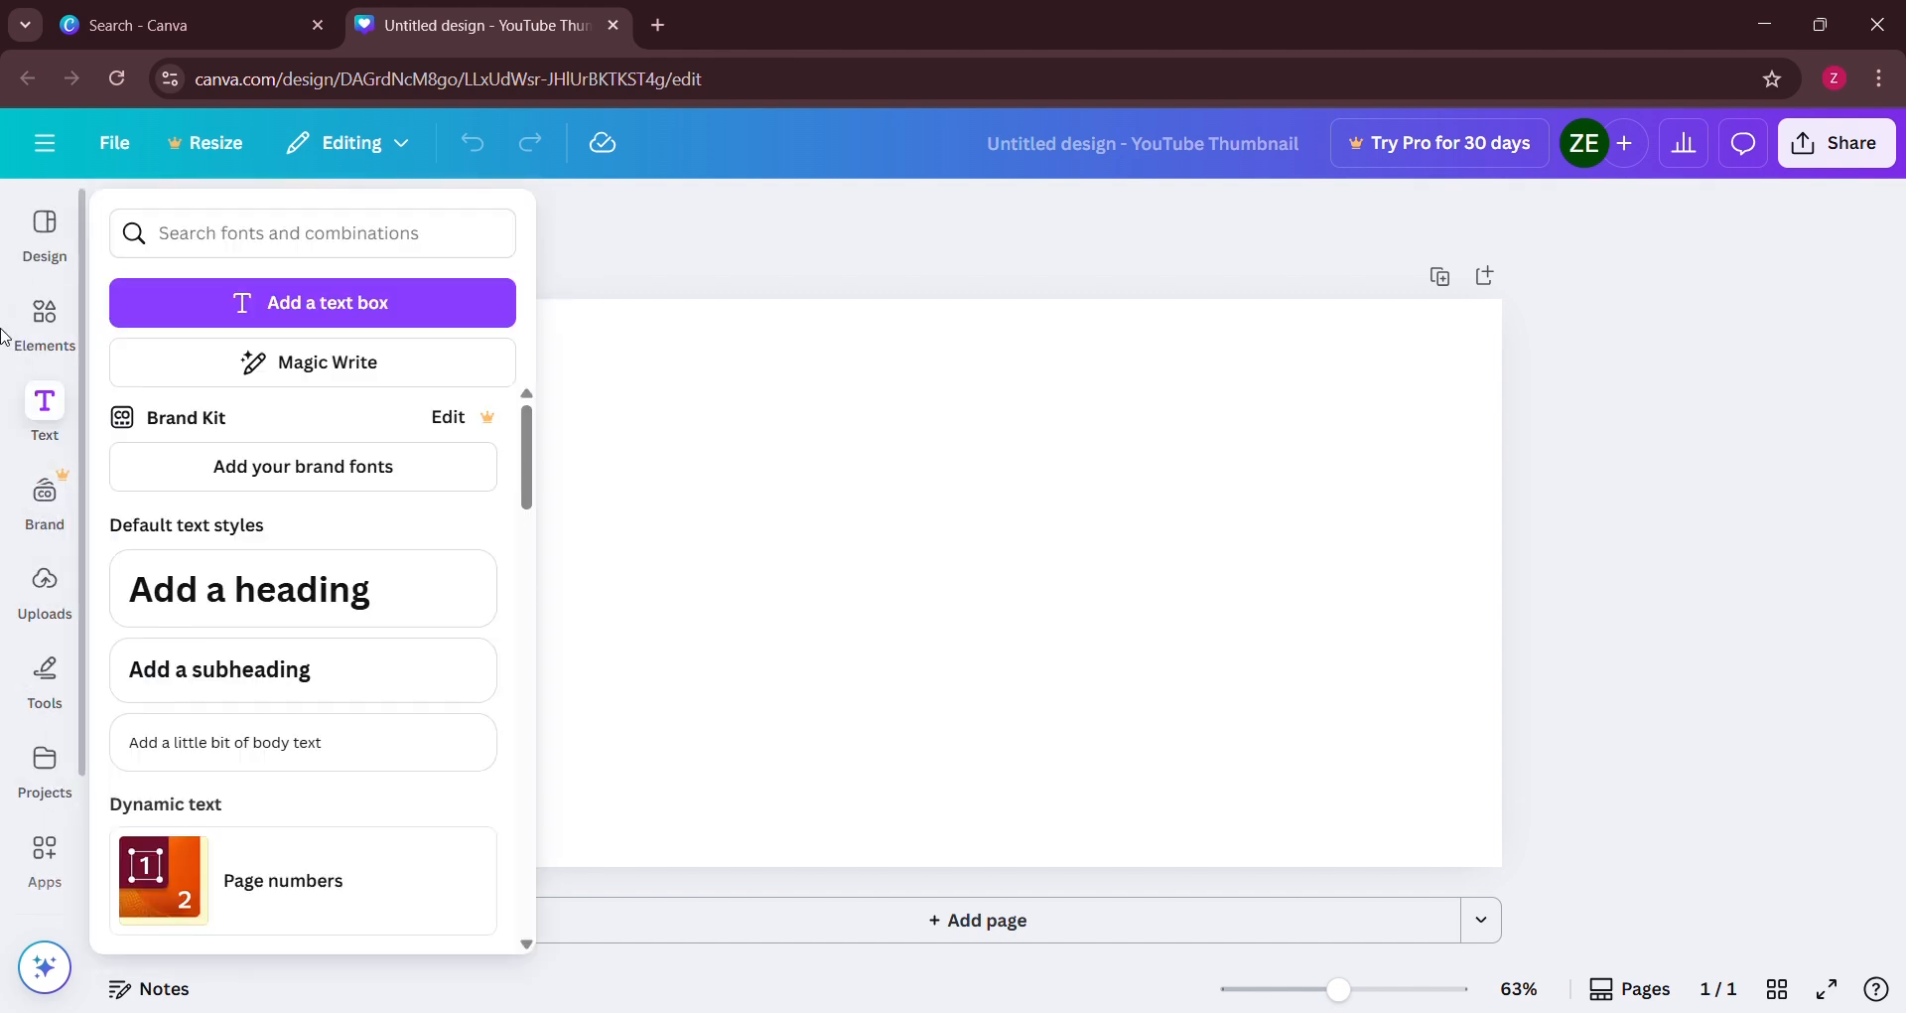
Add a square shape to the page and stretch it to cover the entire thumbnail as a background
mouse_move(43, 326)
scroll(189, 563, "up", 5)
left_click(158, 580)
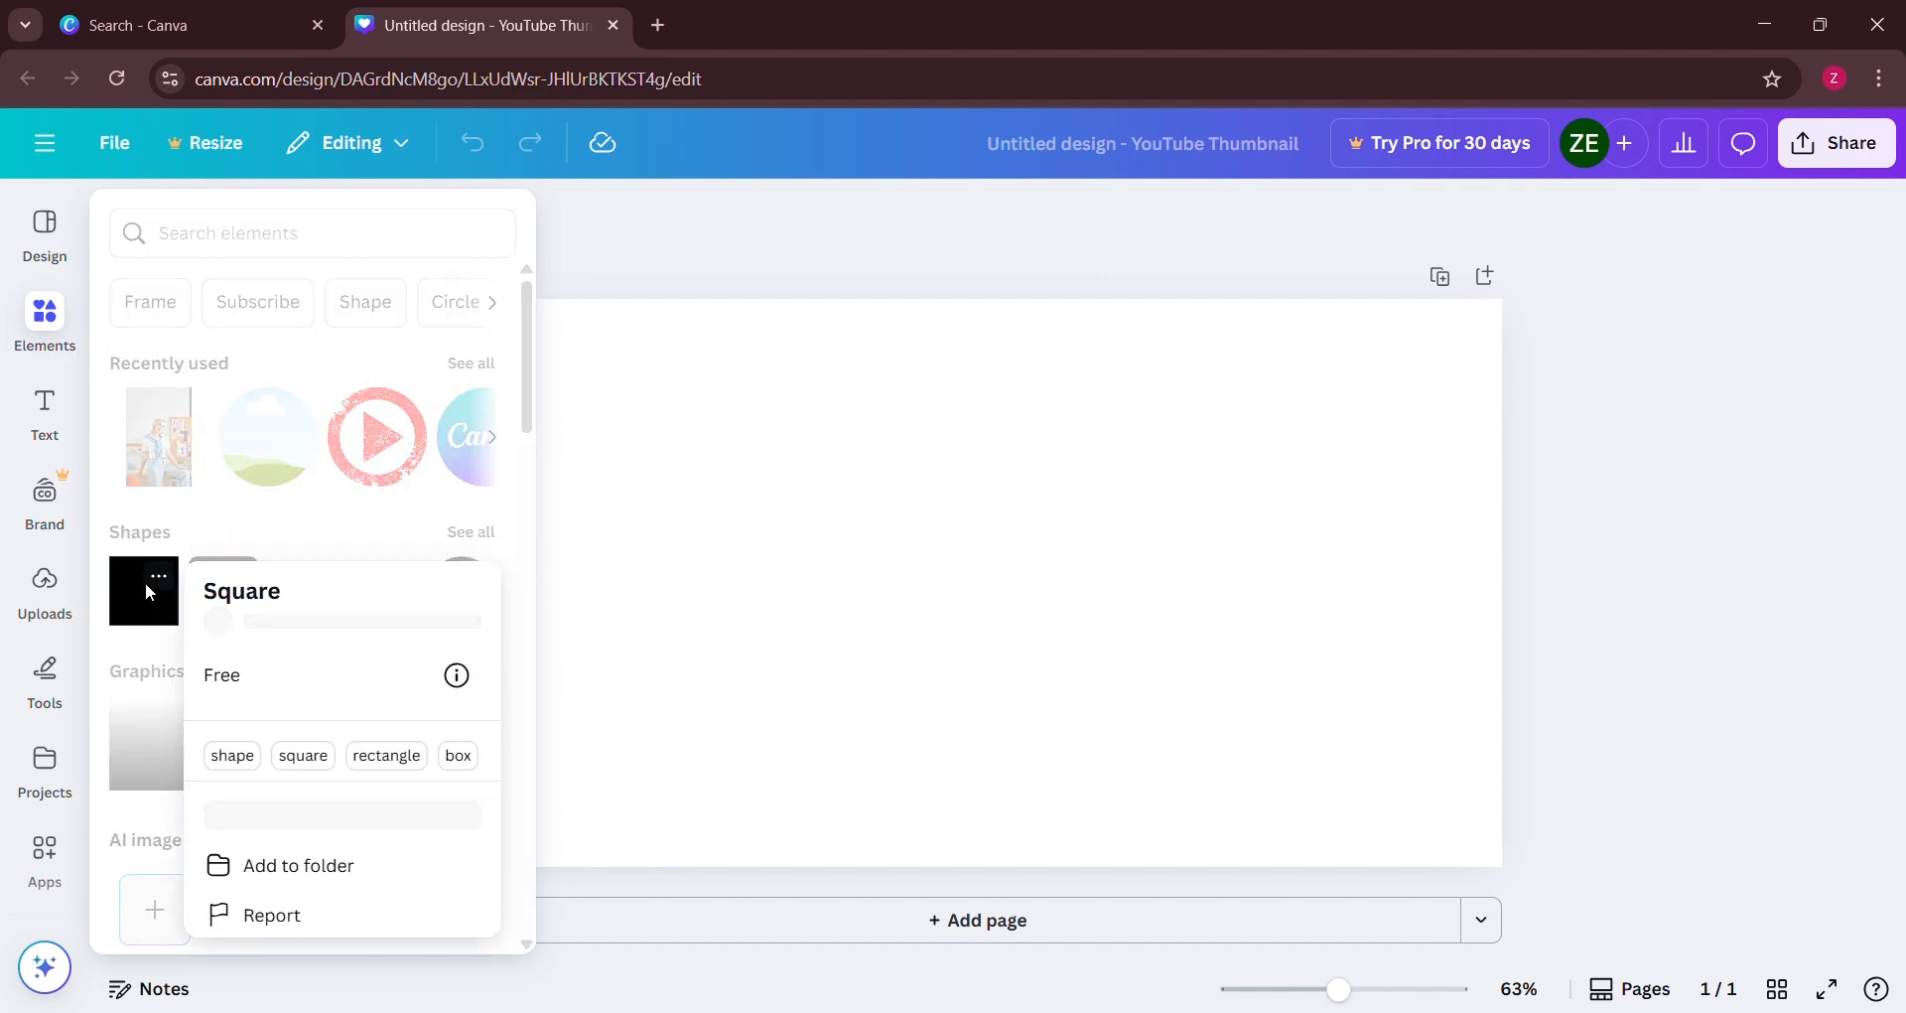
left_click(152, 607)
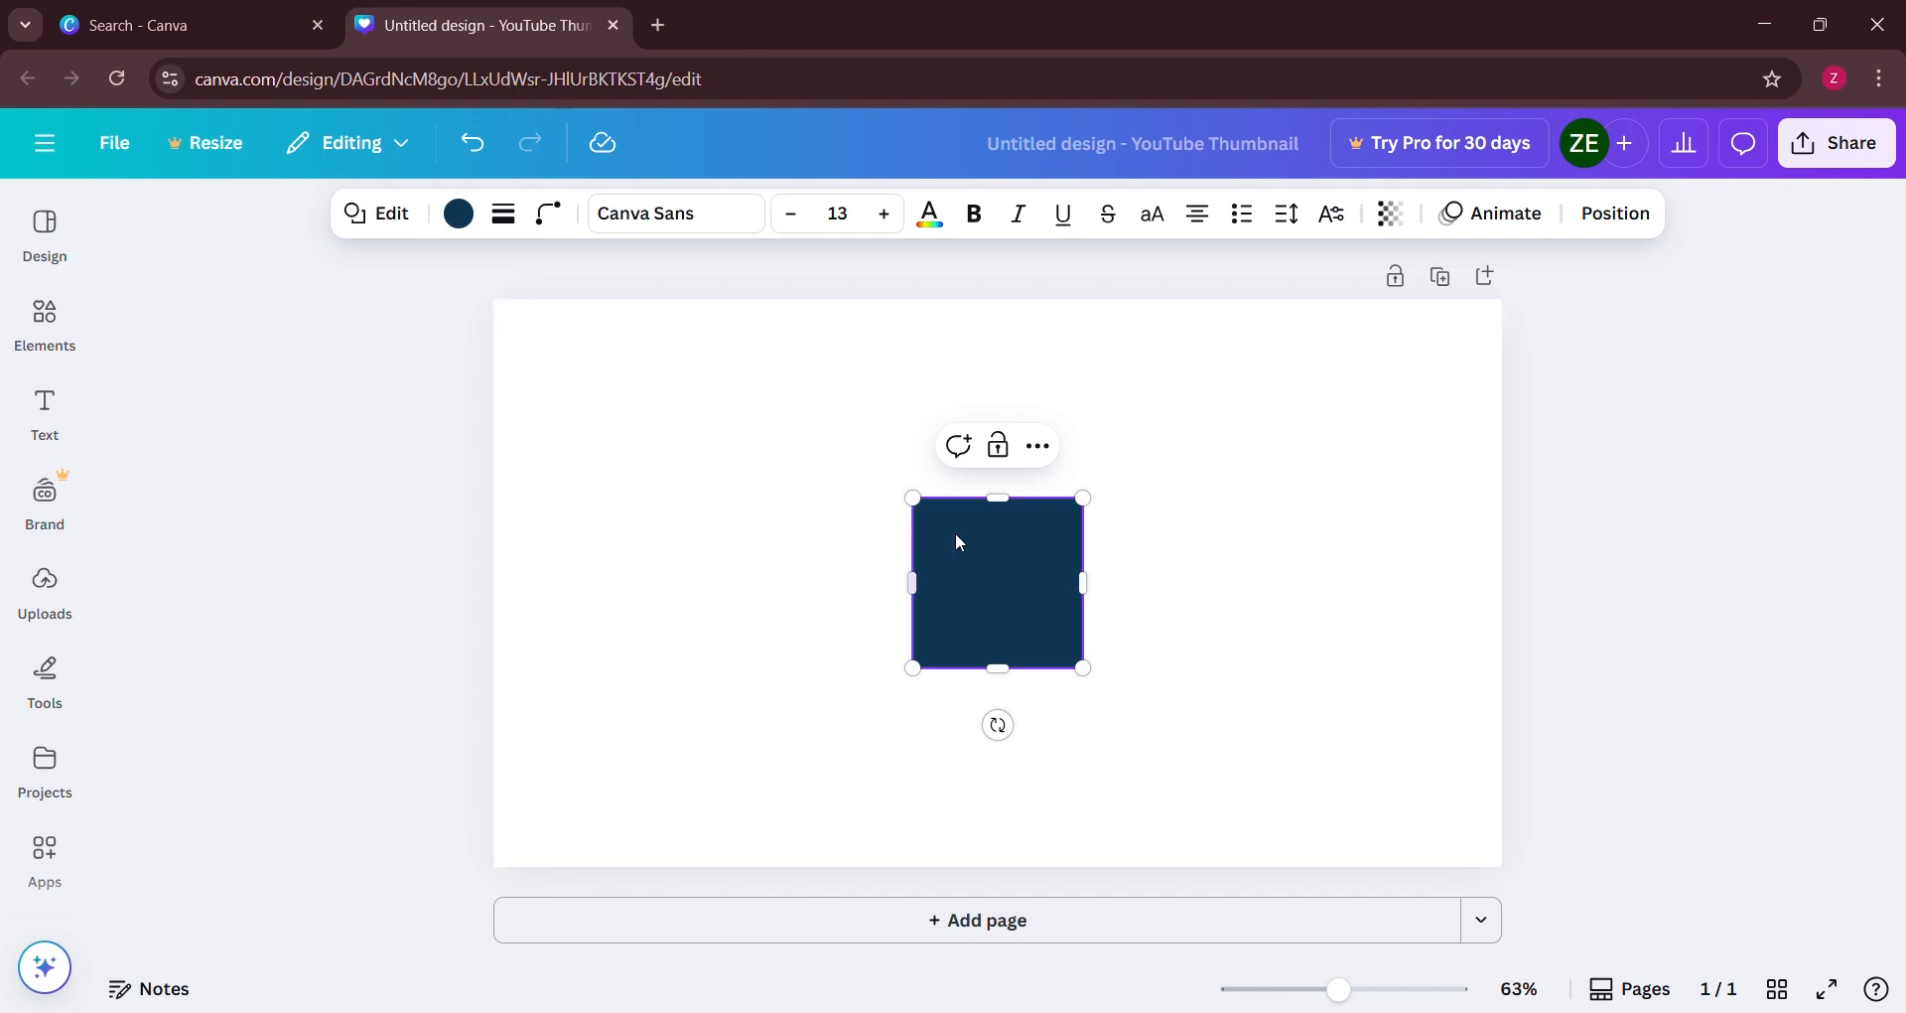
left_click_drag(902, 494, 484, 300)
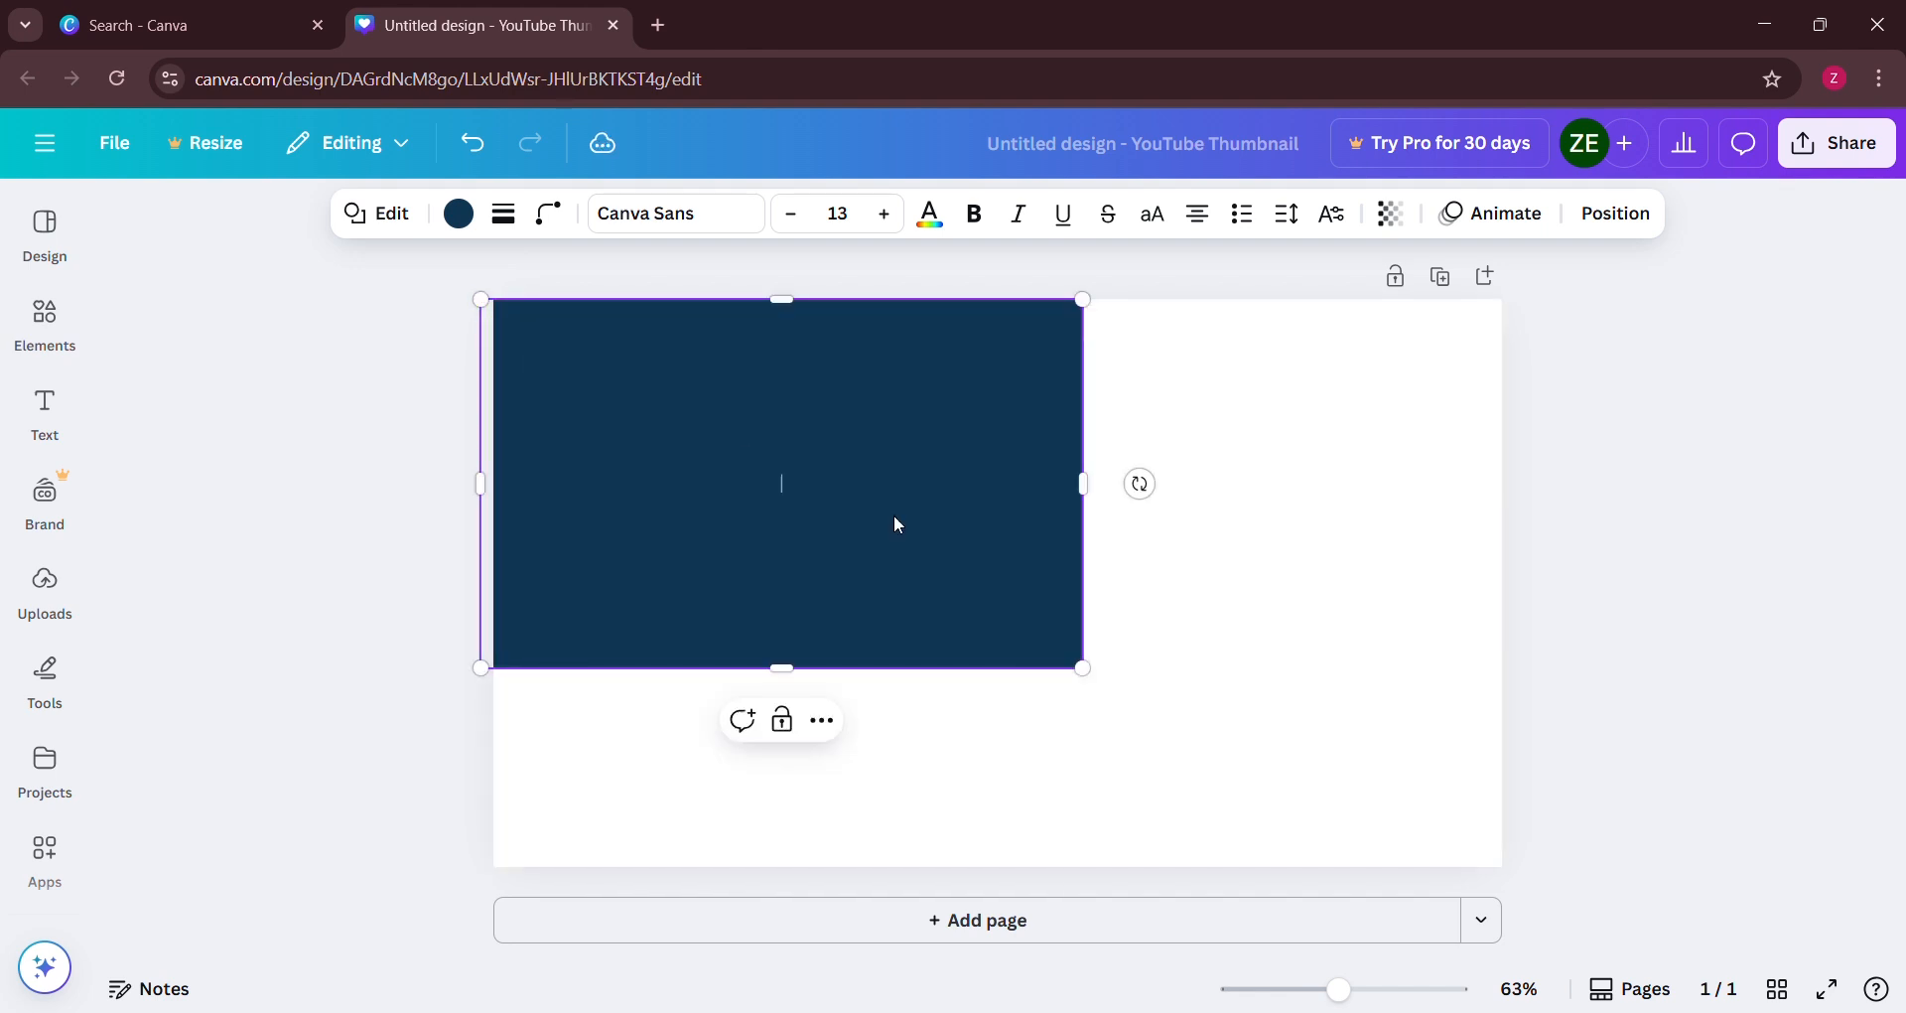
left_click_drag(1083, 667, 1500, 864)
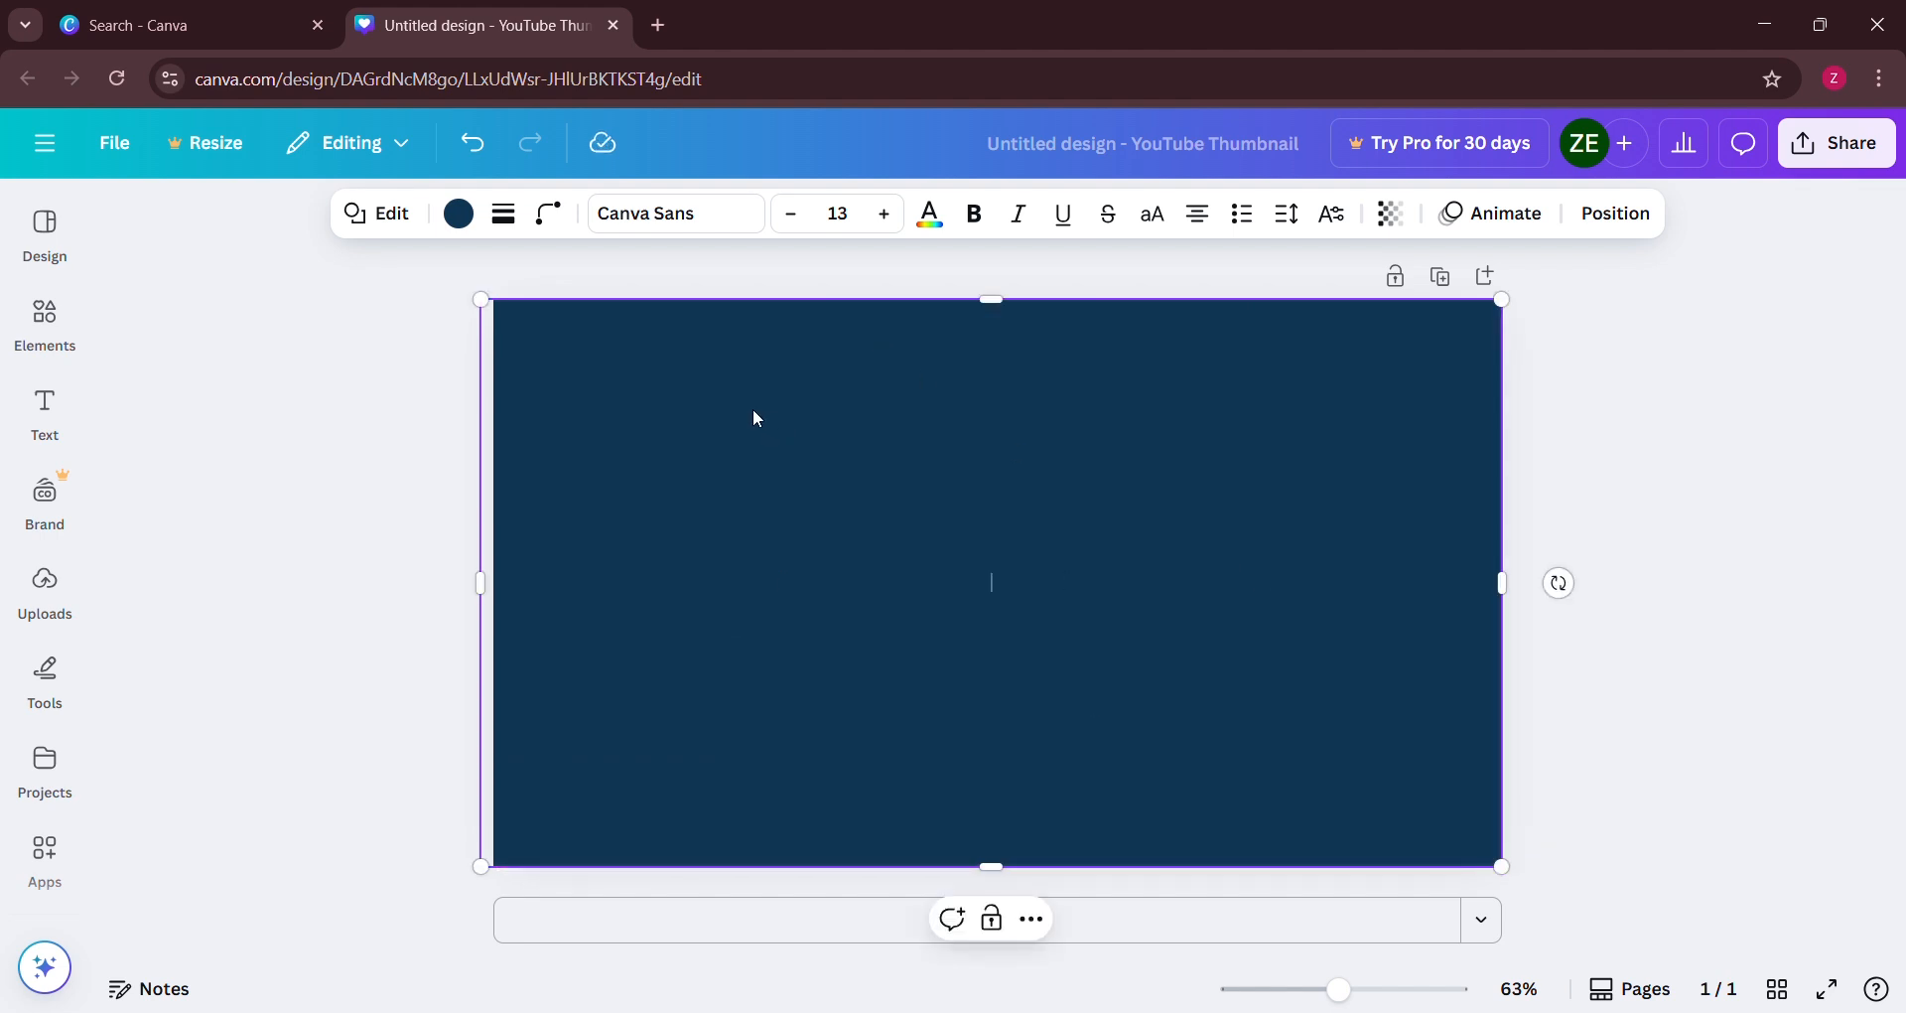
Fill the background rectangle with the default turquoise-to-dark-blue gradient
left_click(460, 213)
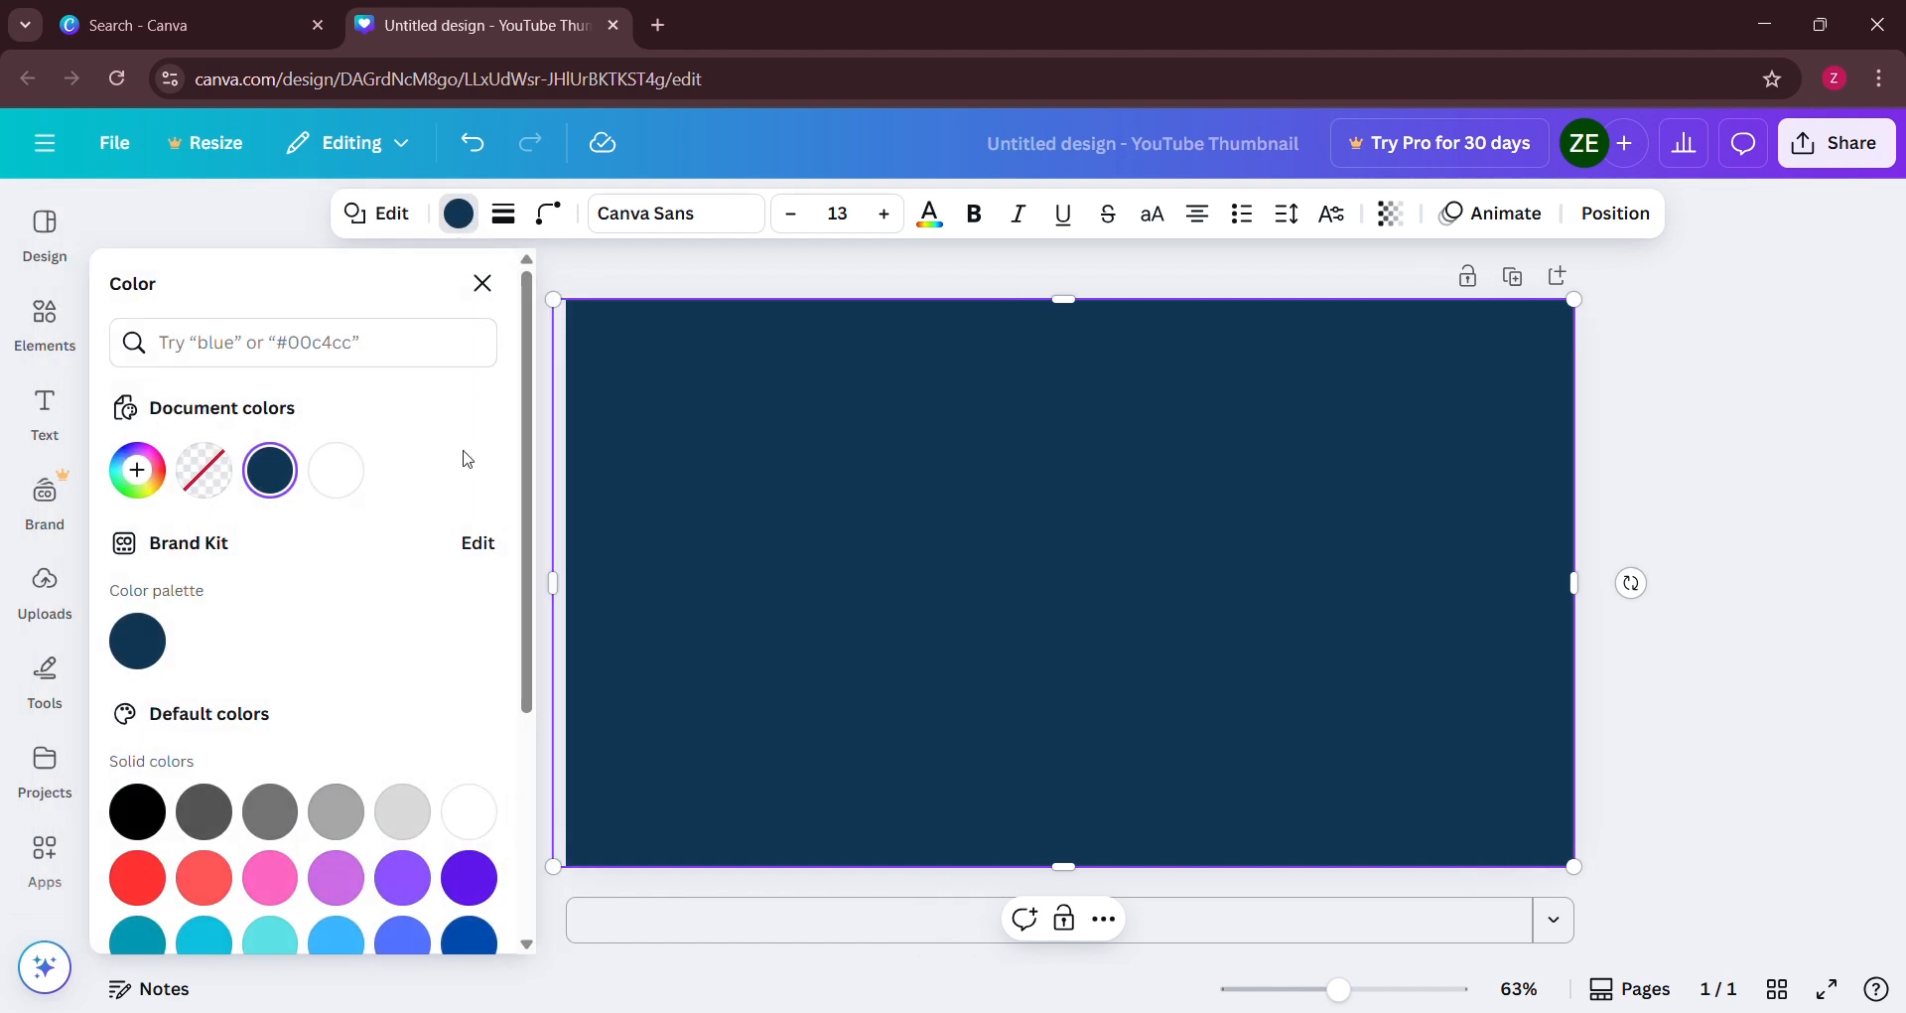
scroll(412, 663, "down", 4)
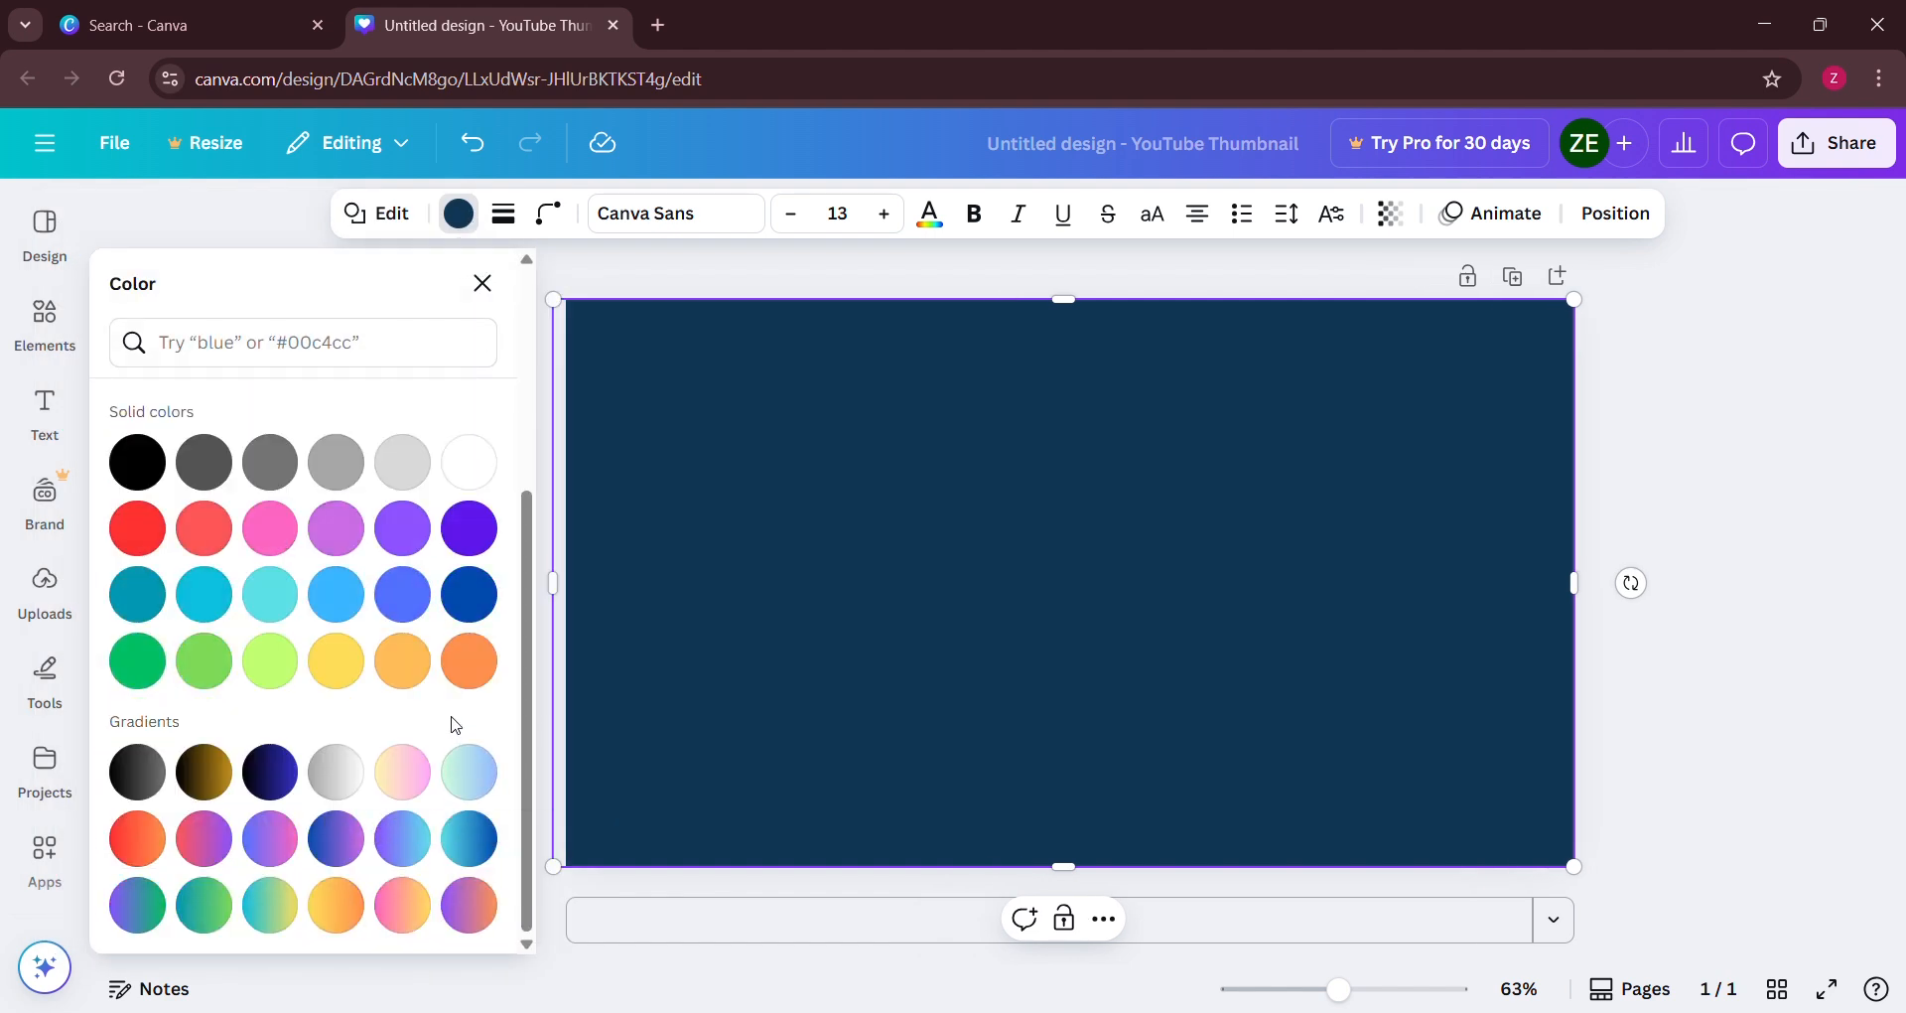
left_click(469, 843)
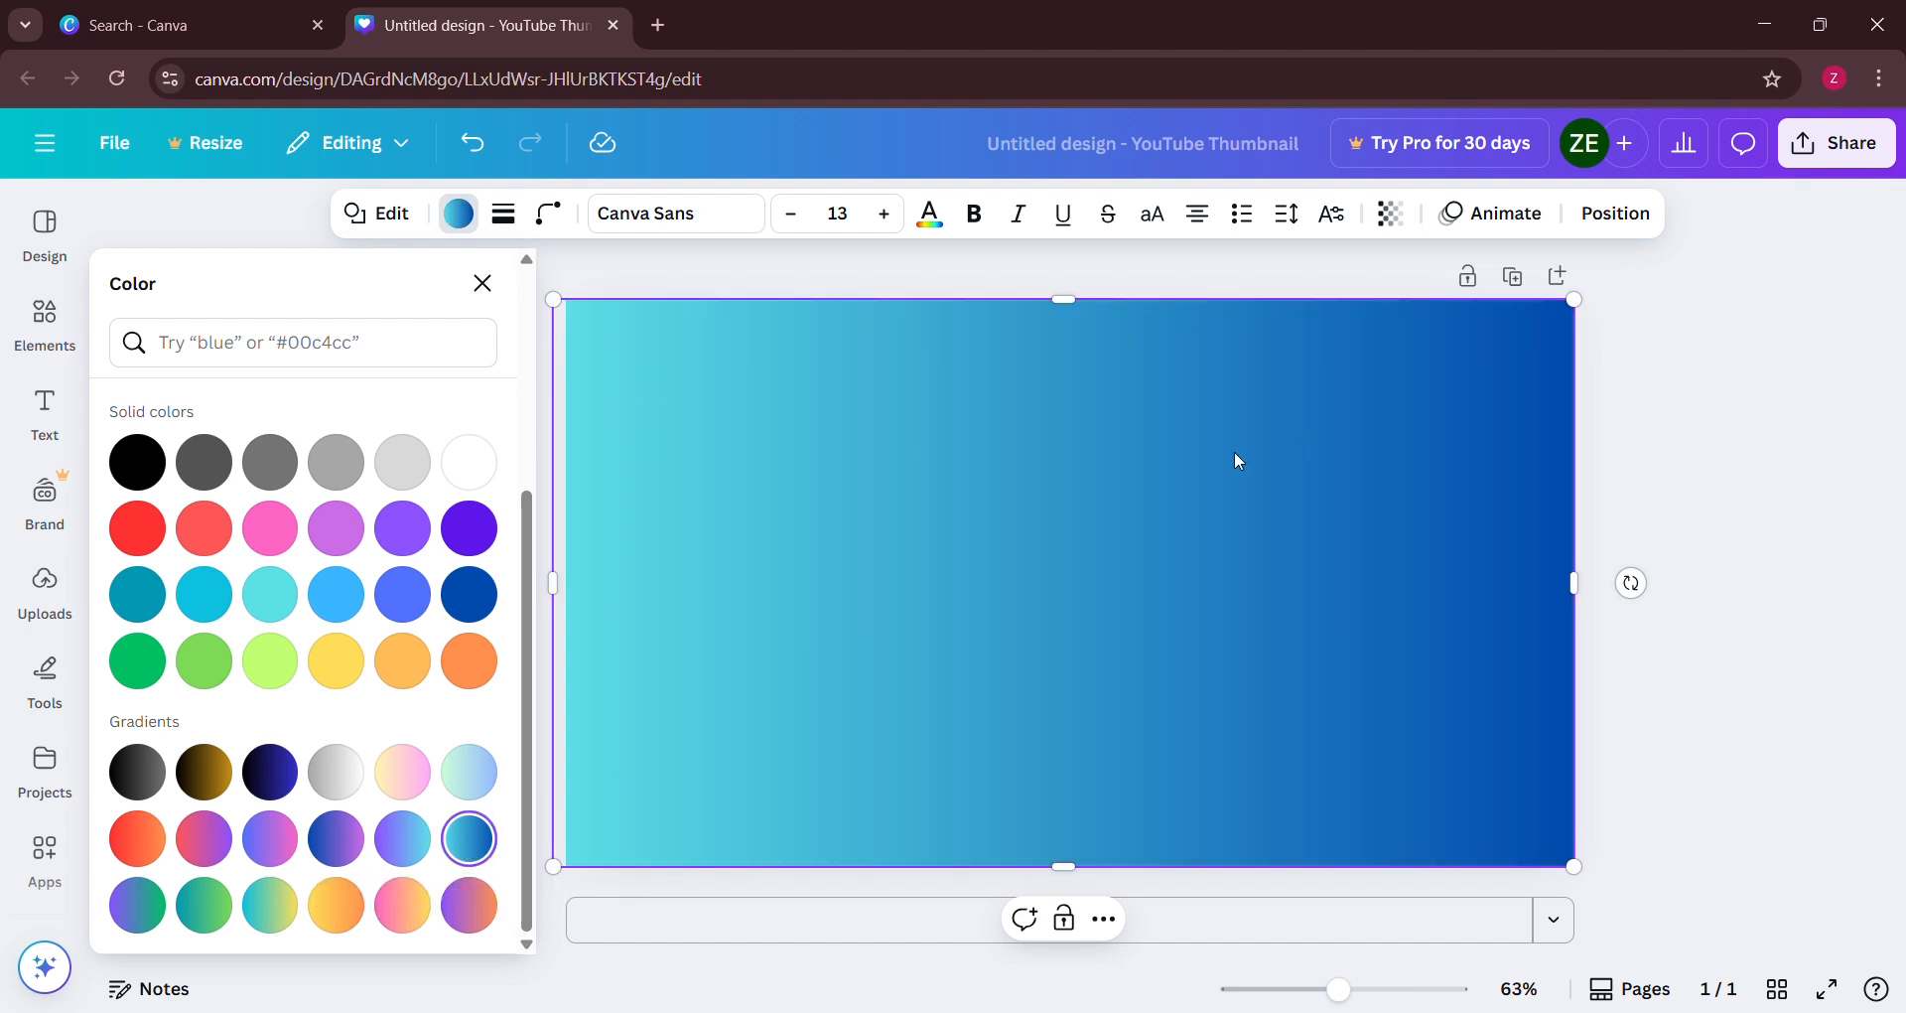
left_click(1640, 447)
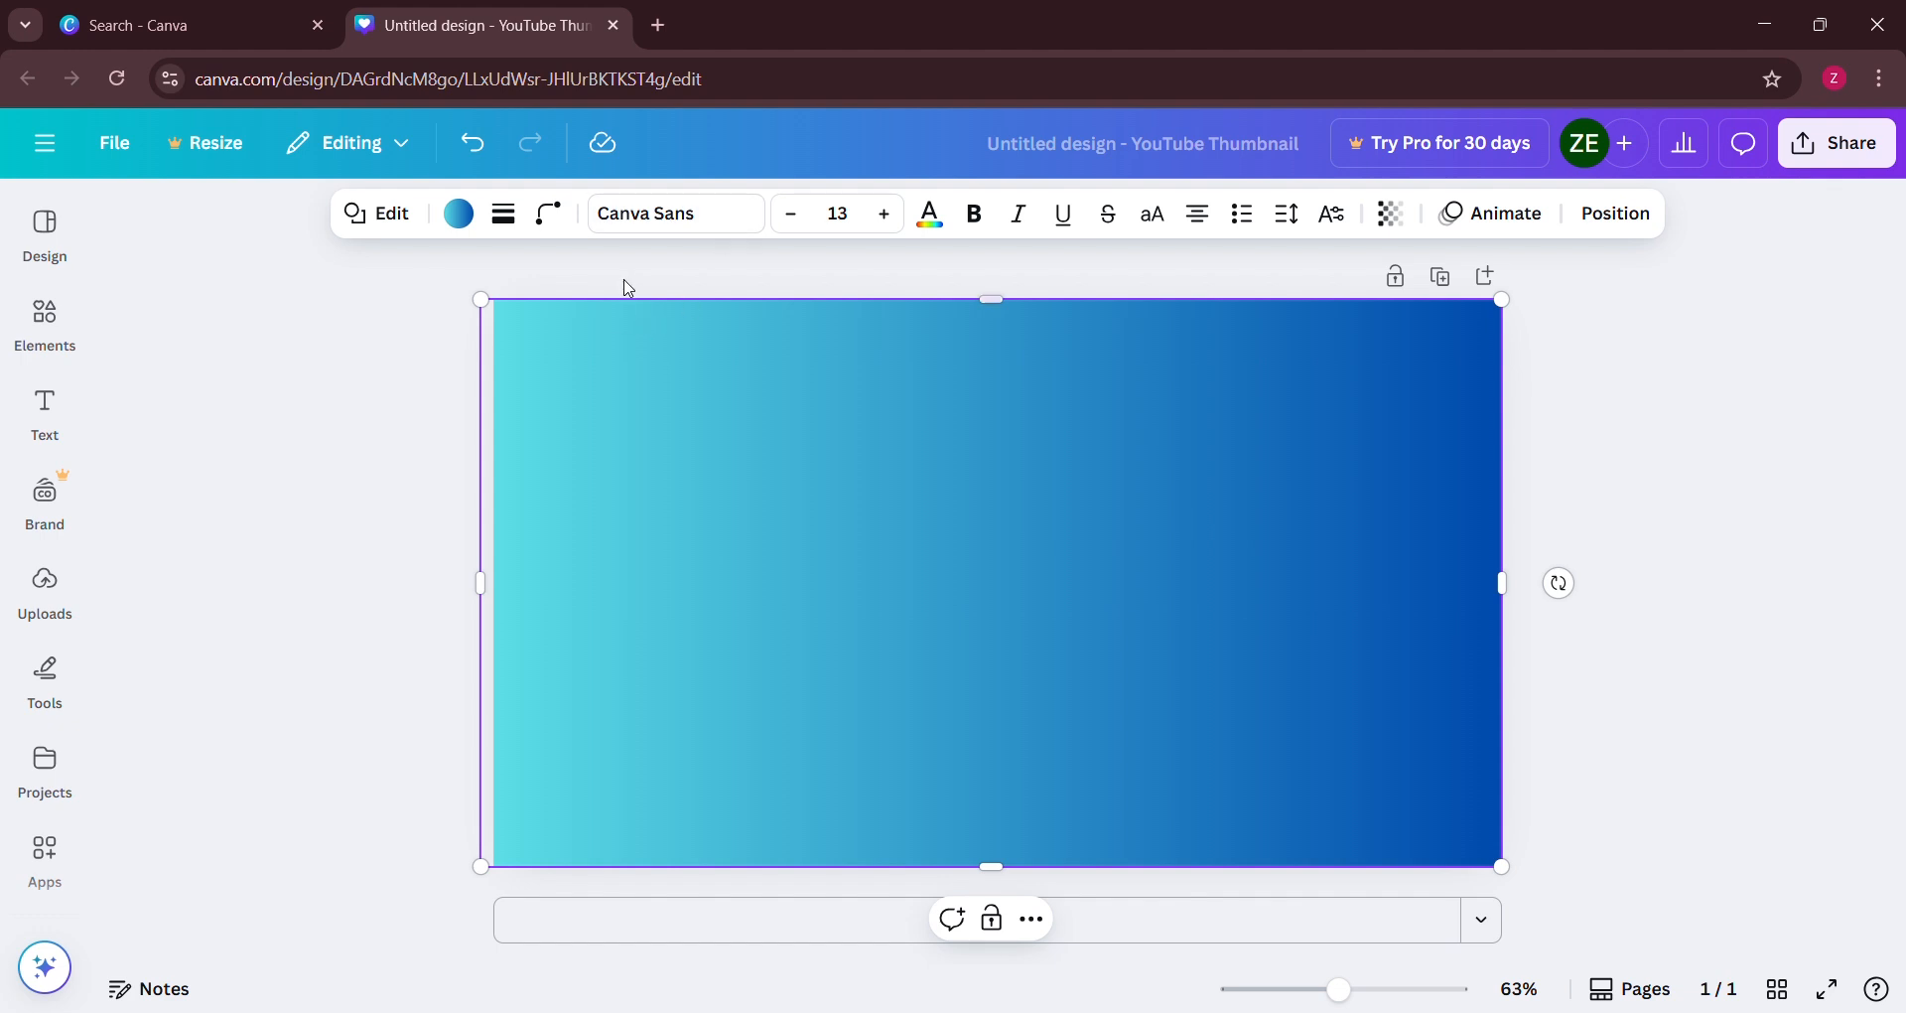
left_click(296, 541)
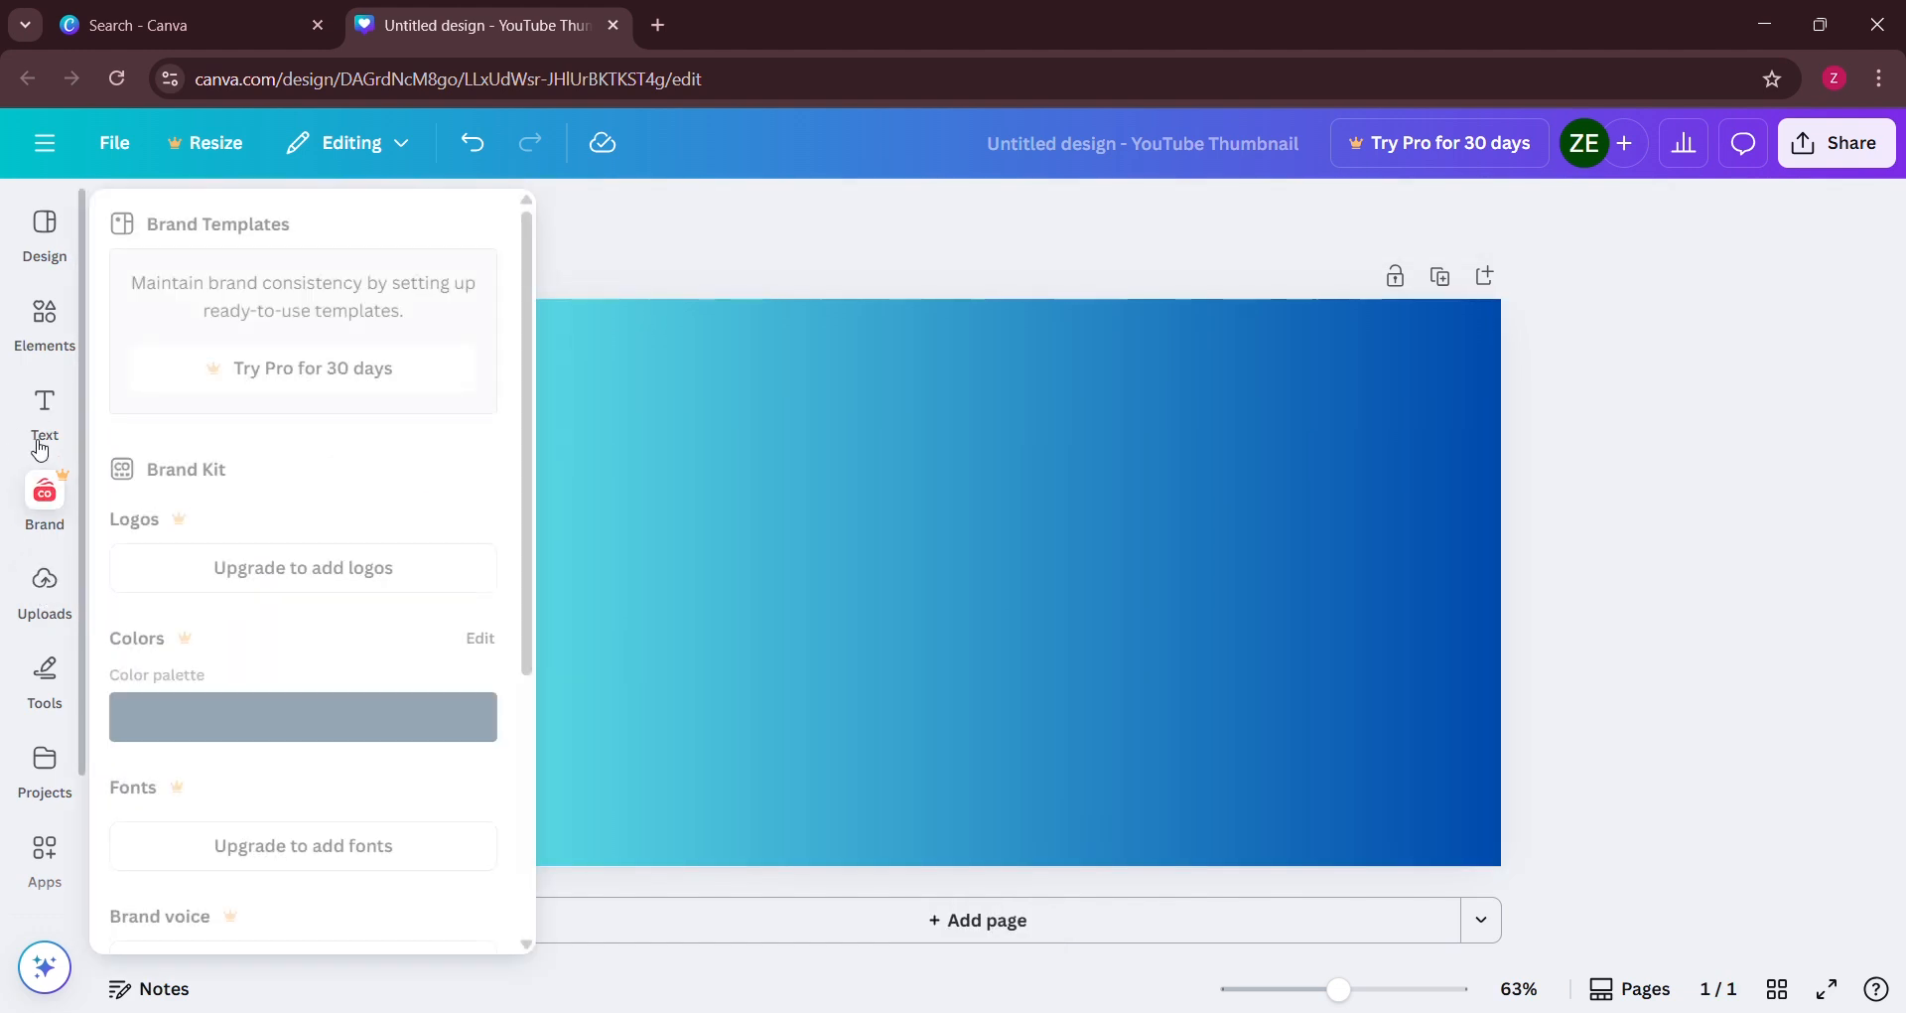
Look through the frames, mockups and graphics offered for the suggested "Frame" element search
mouse_move(62, 314)
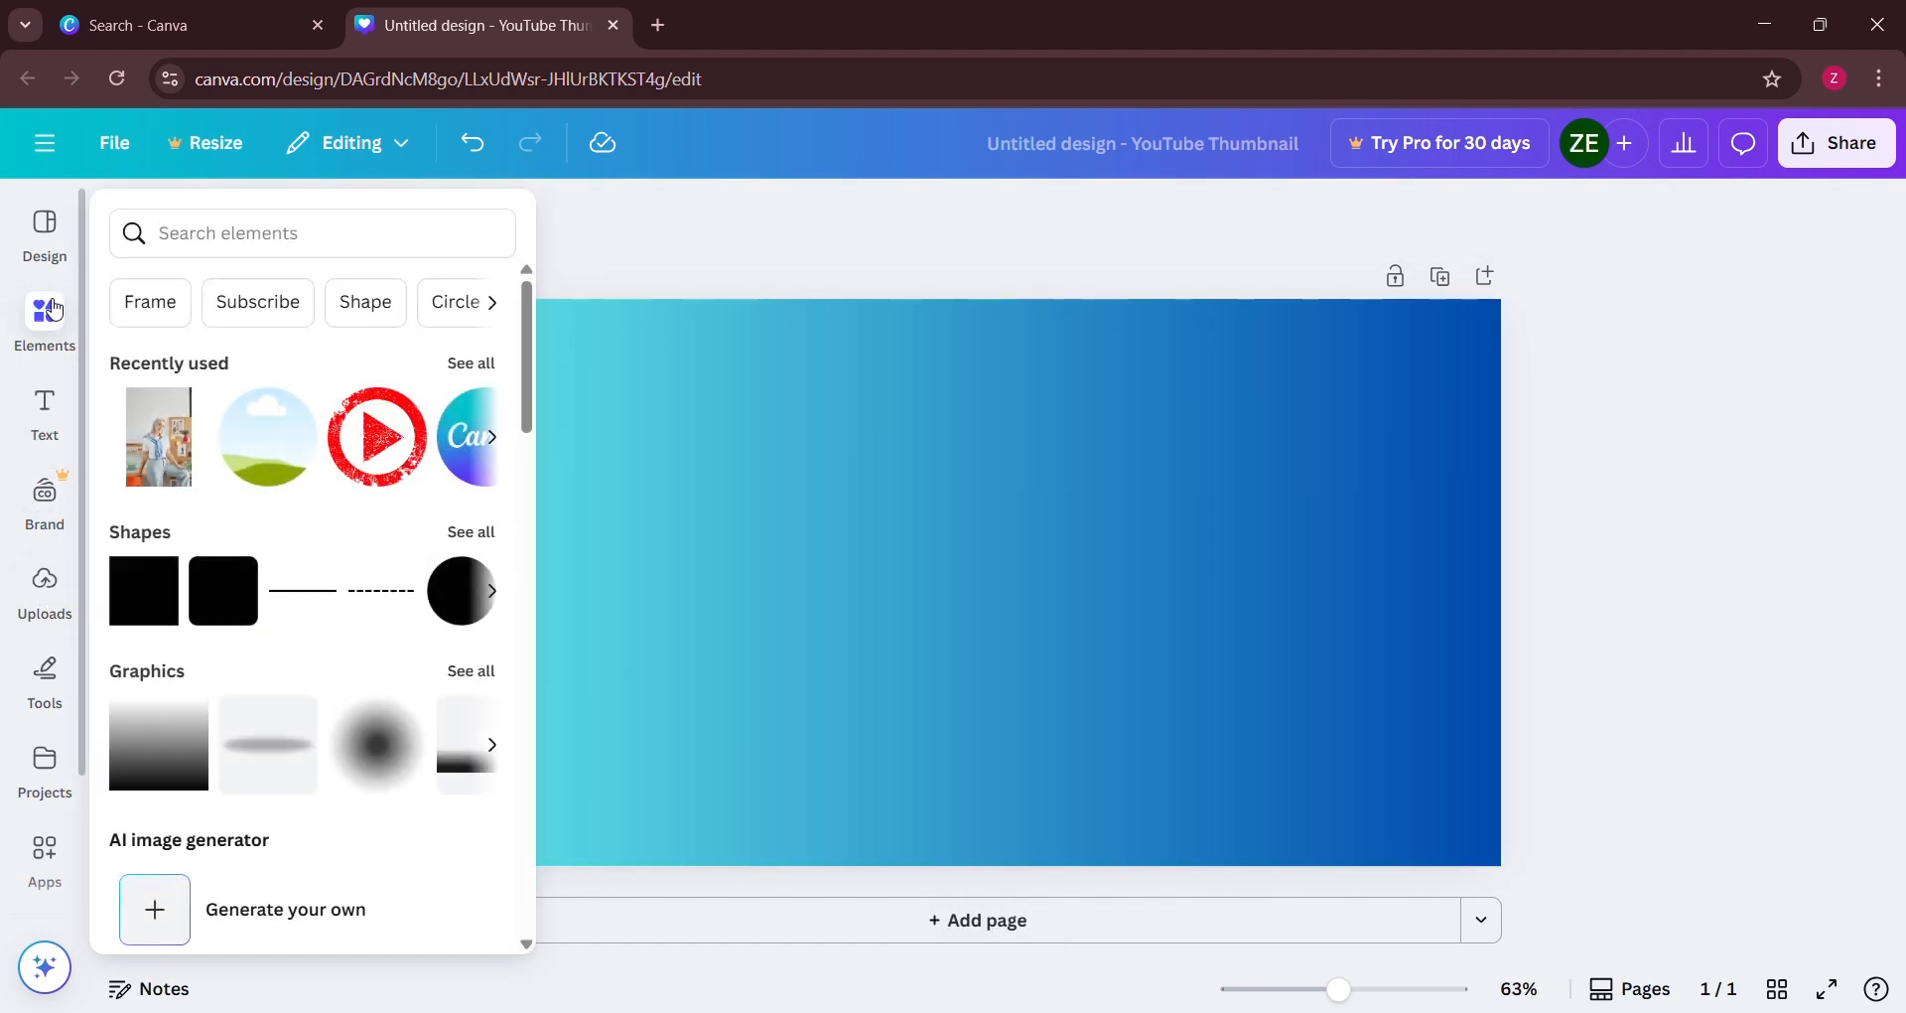
left_click(154, 314)
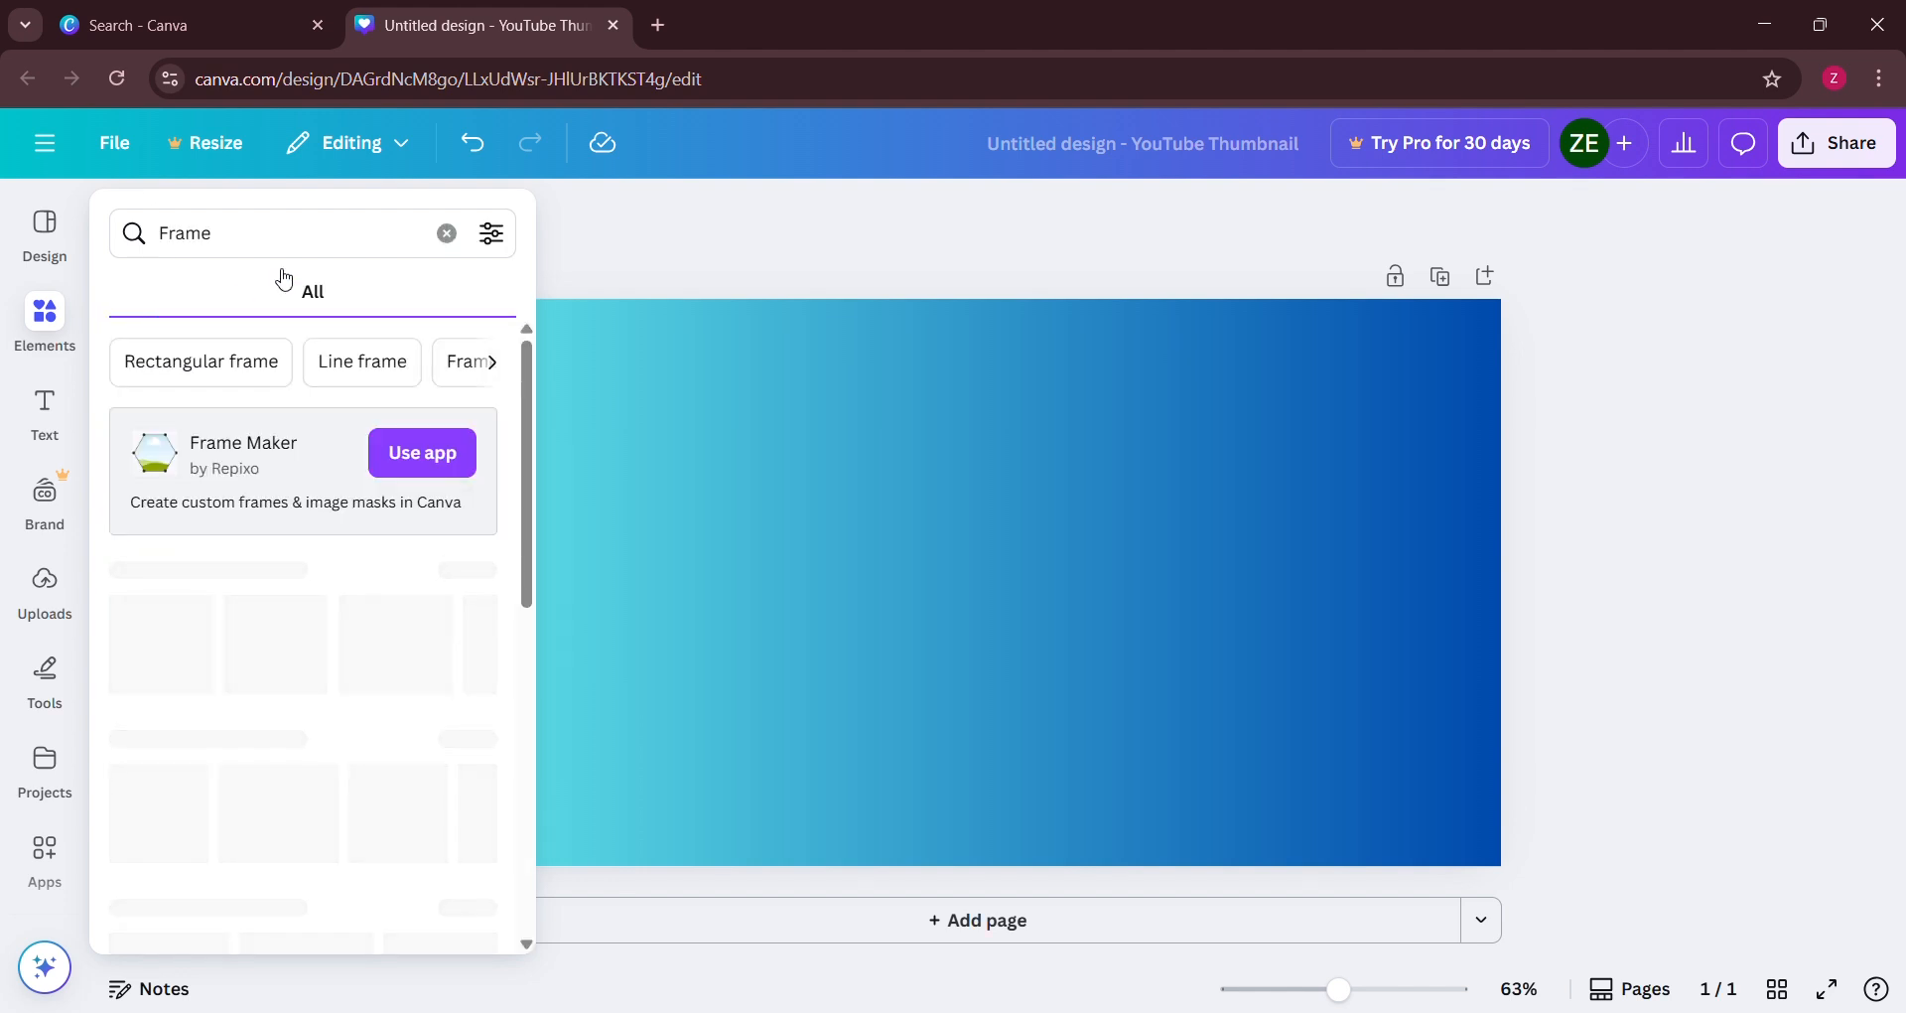
scroll(295, 408, "down", 3)
scroll(296, 408, "down", 5)
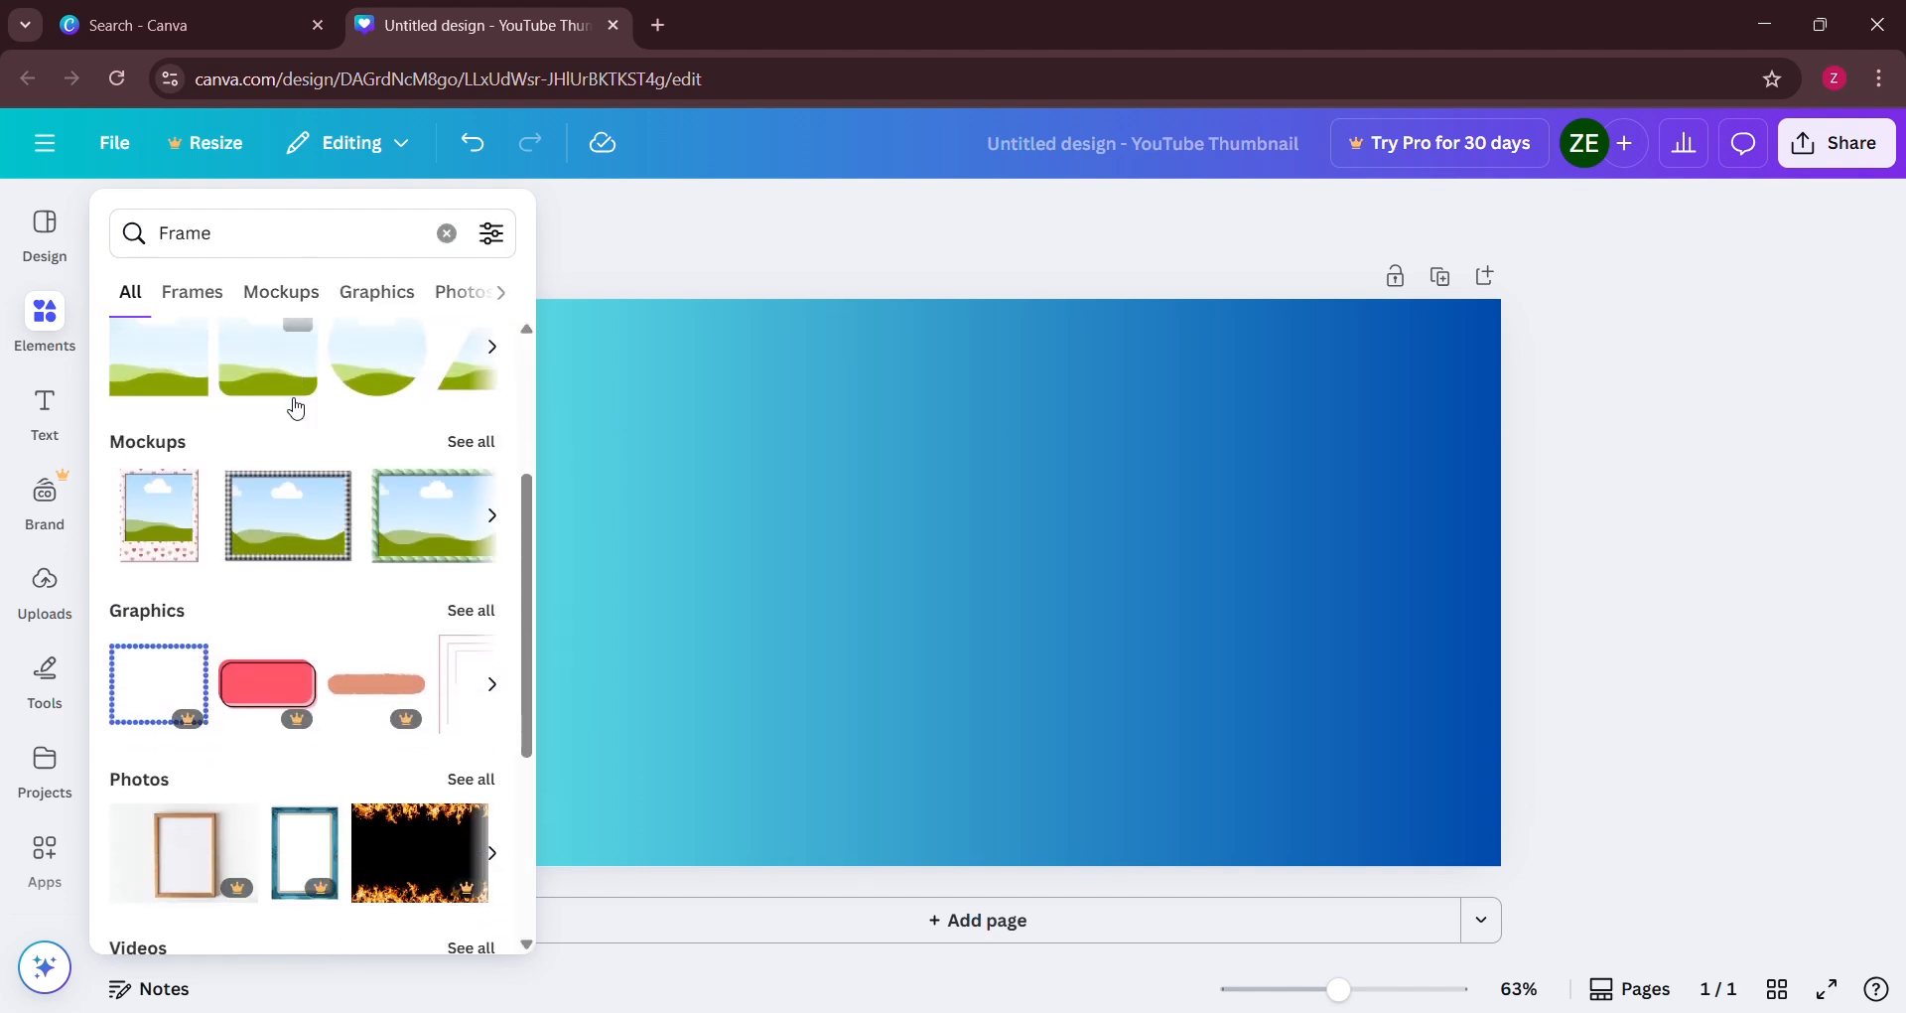
scroll(298, 402, "up", 6)
scroll(301, 404, "up", 2)
Search the elements for "laptop" and add the first black laptop frame to the page
left_click(317, 230)
type("laptop")
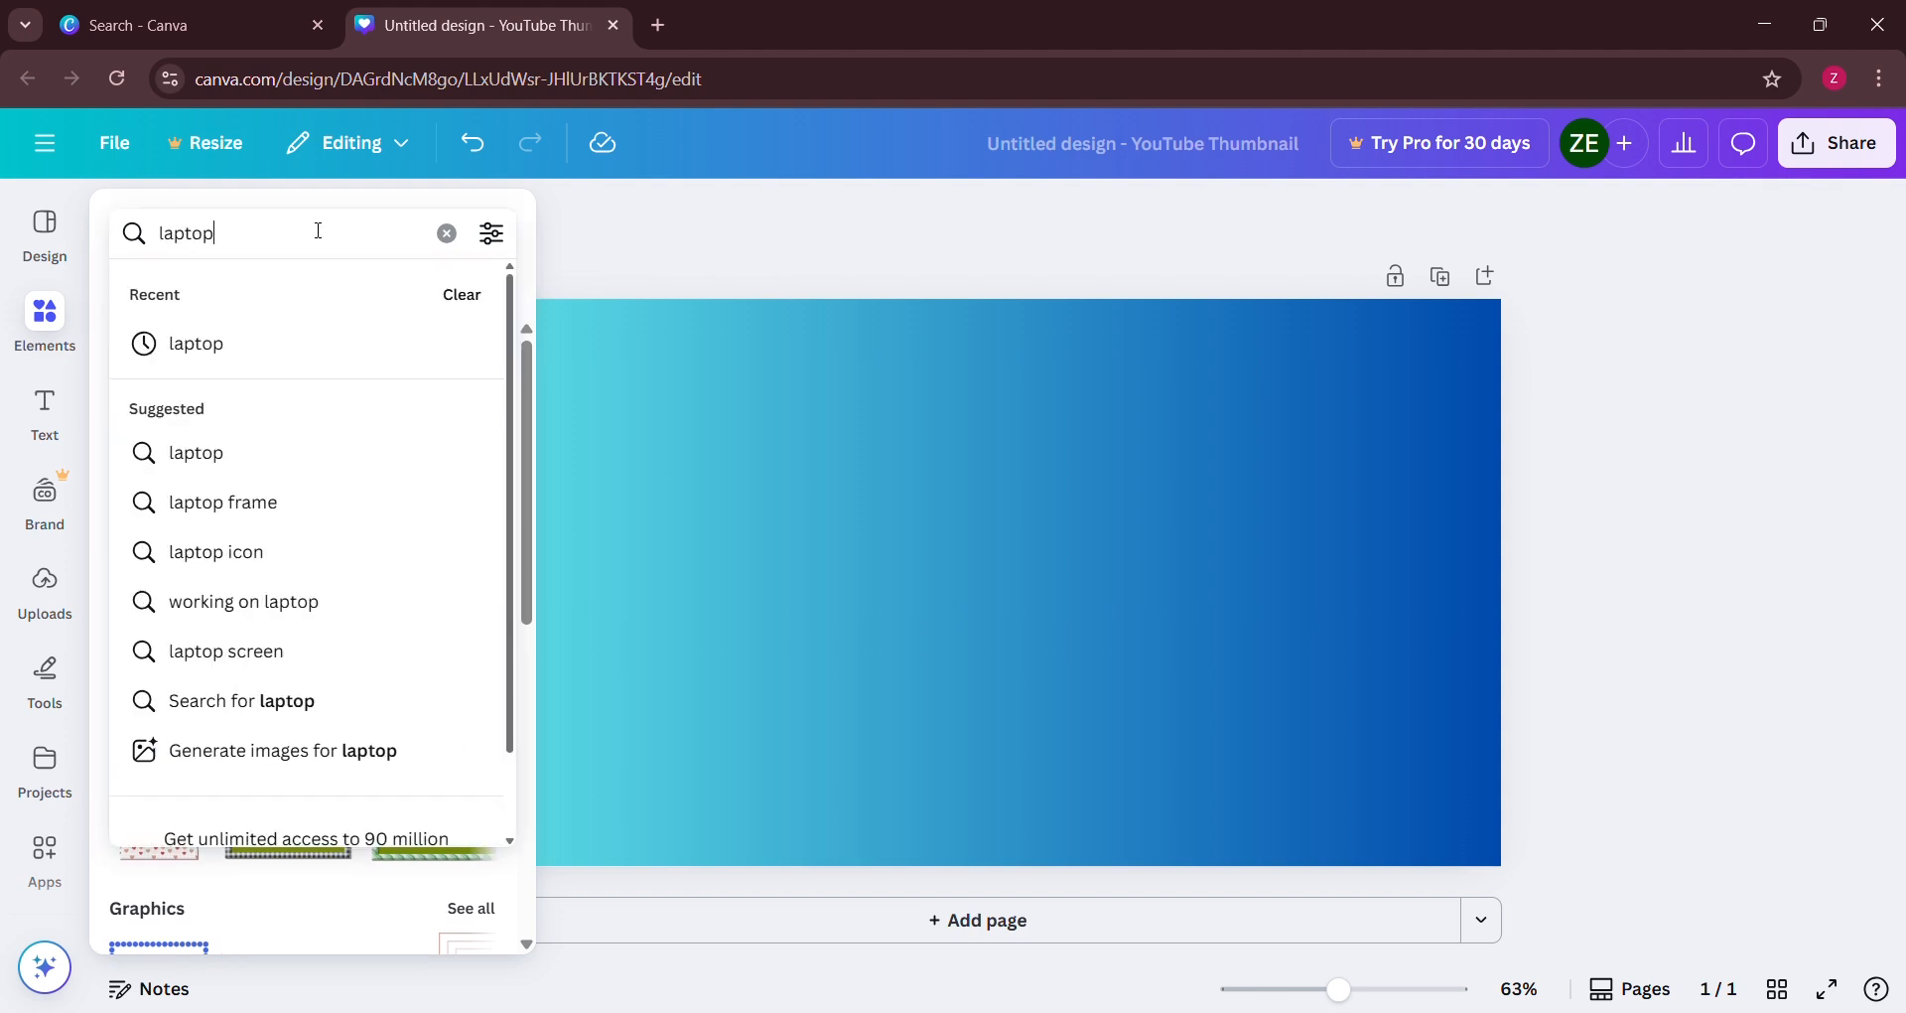
key("Return")
left_click(446, 164)
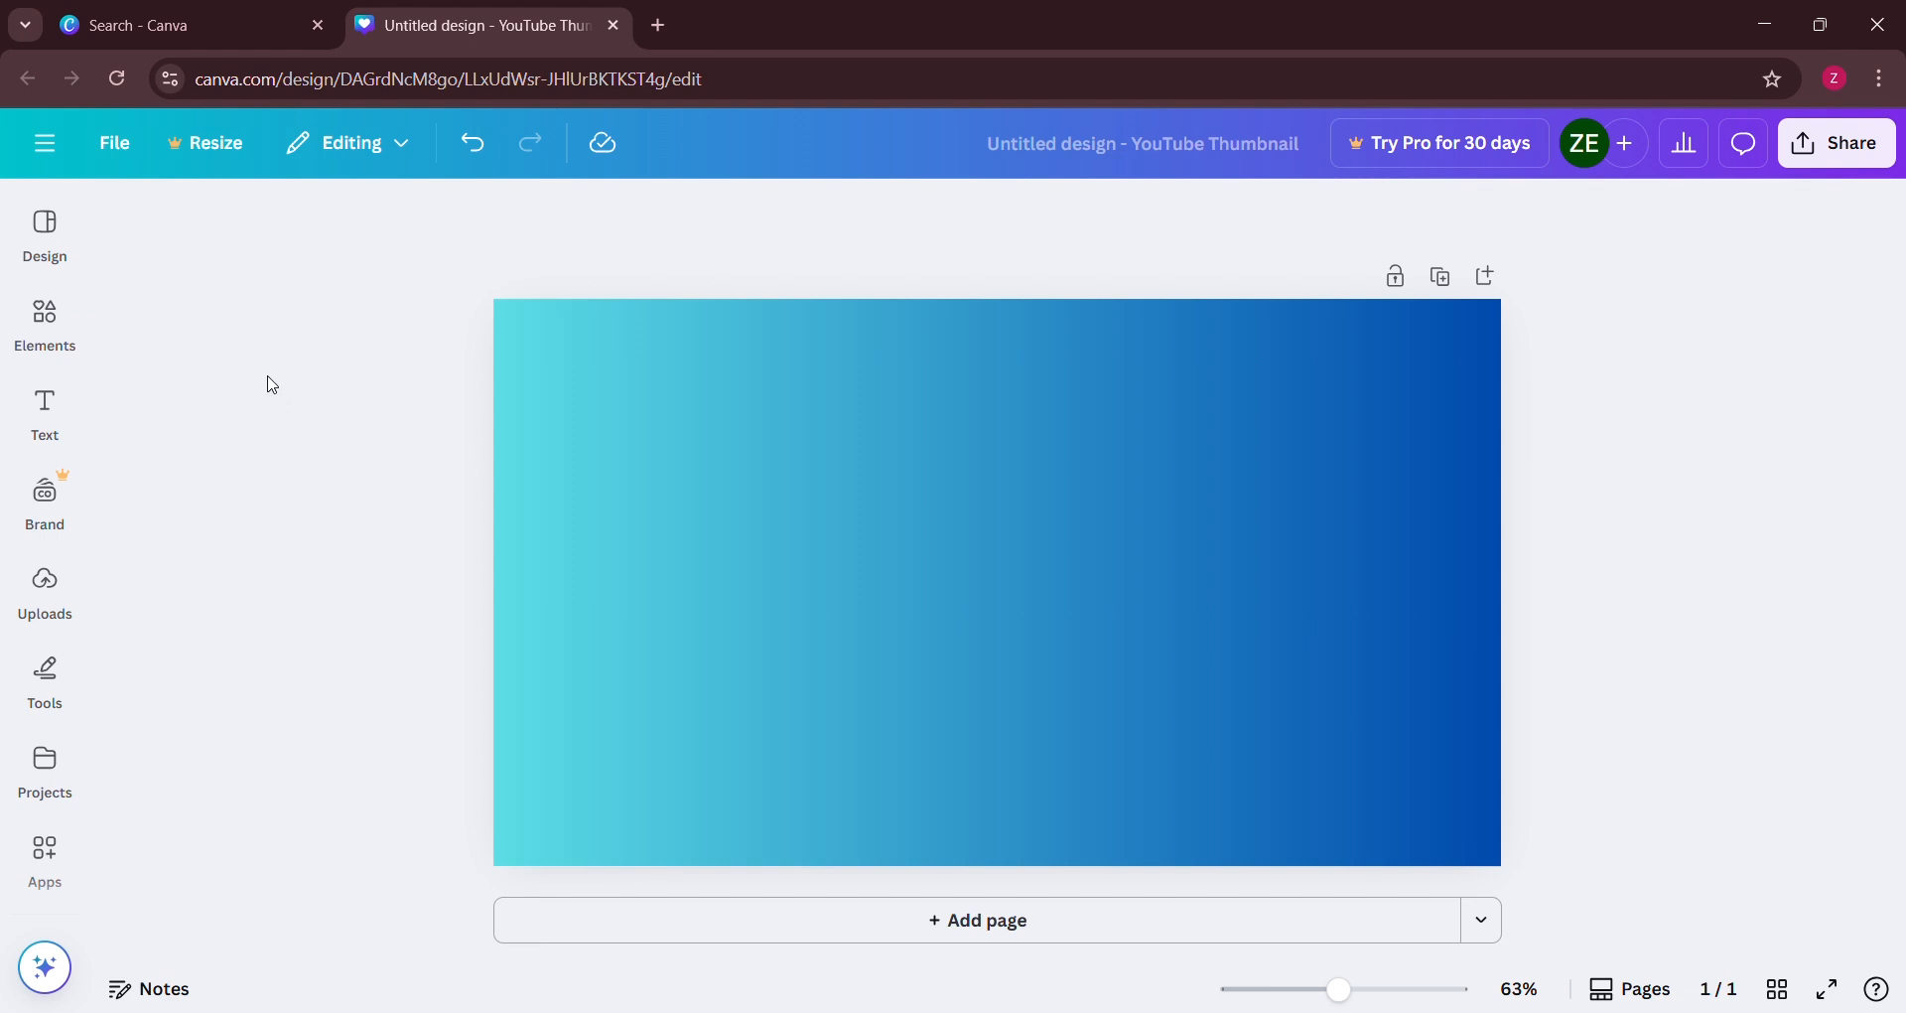
left_click(40, 345)
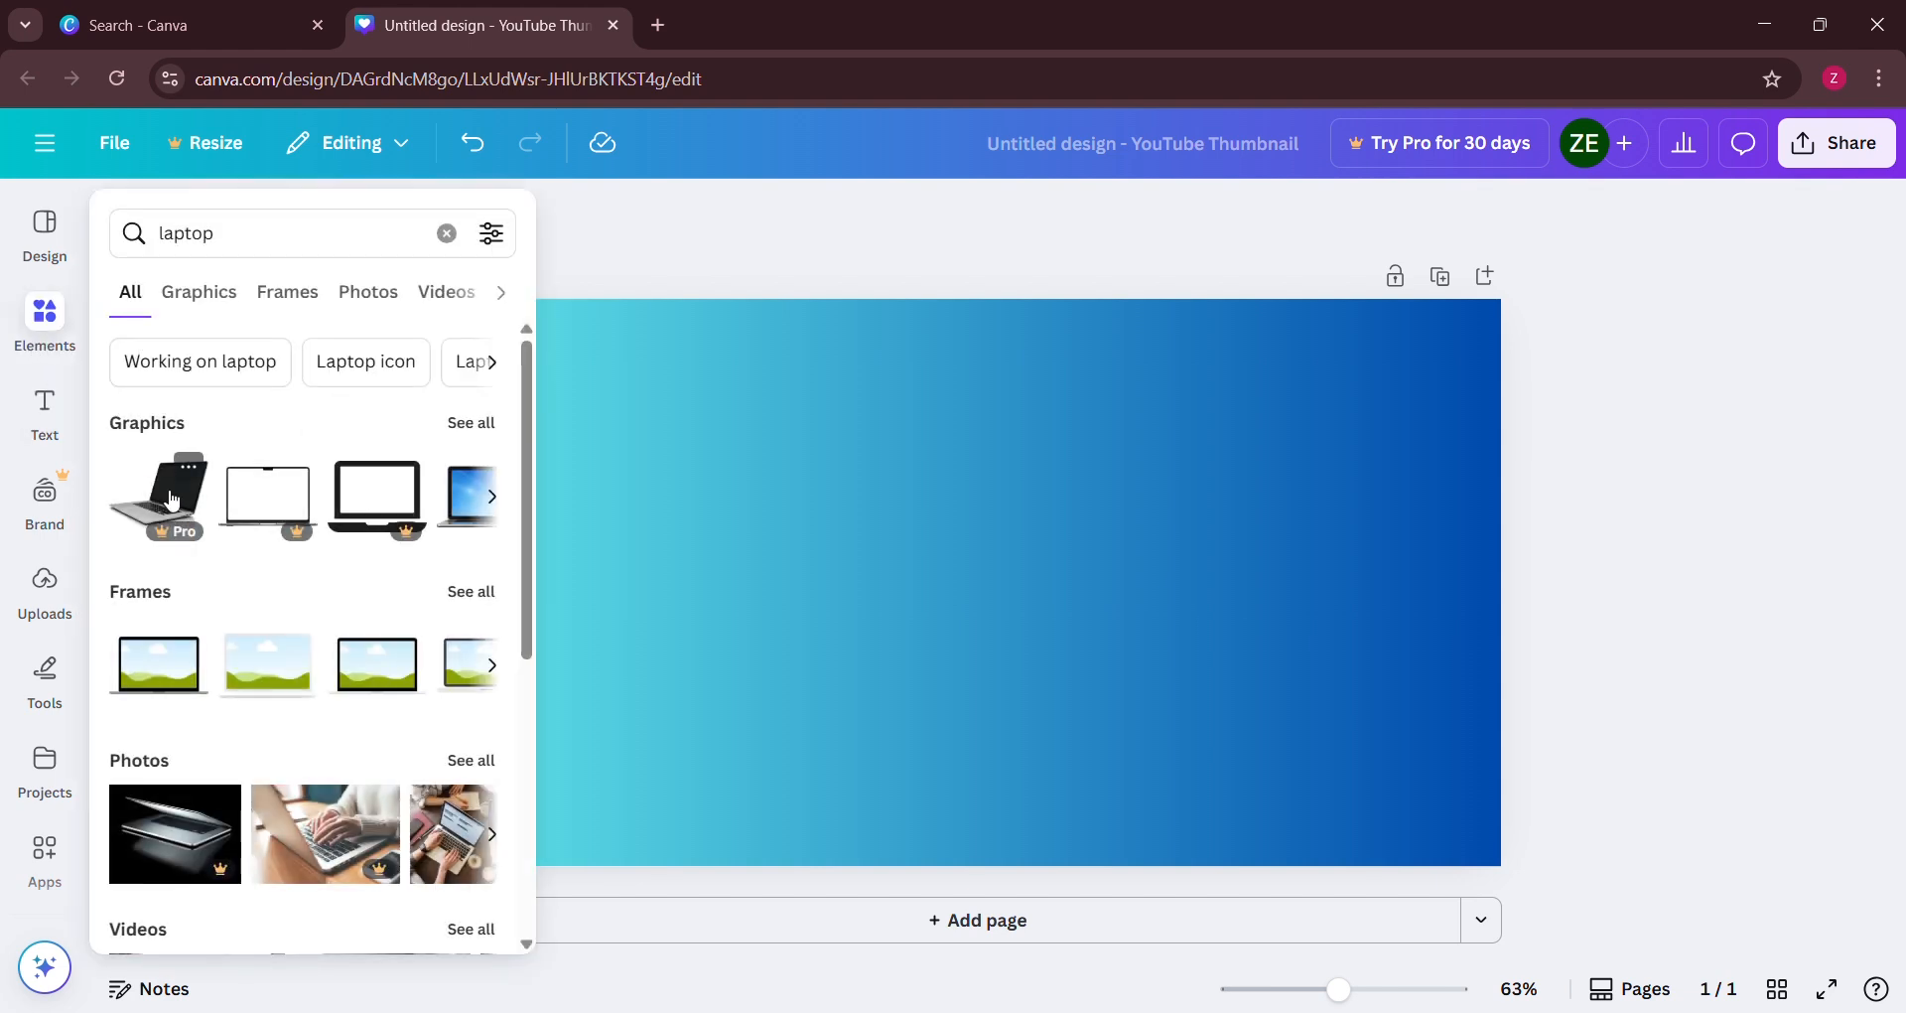
left_click(486, 594)
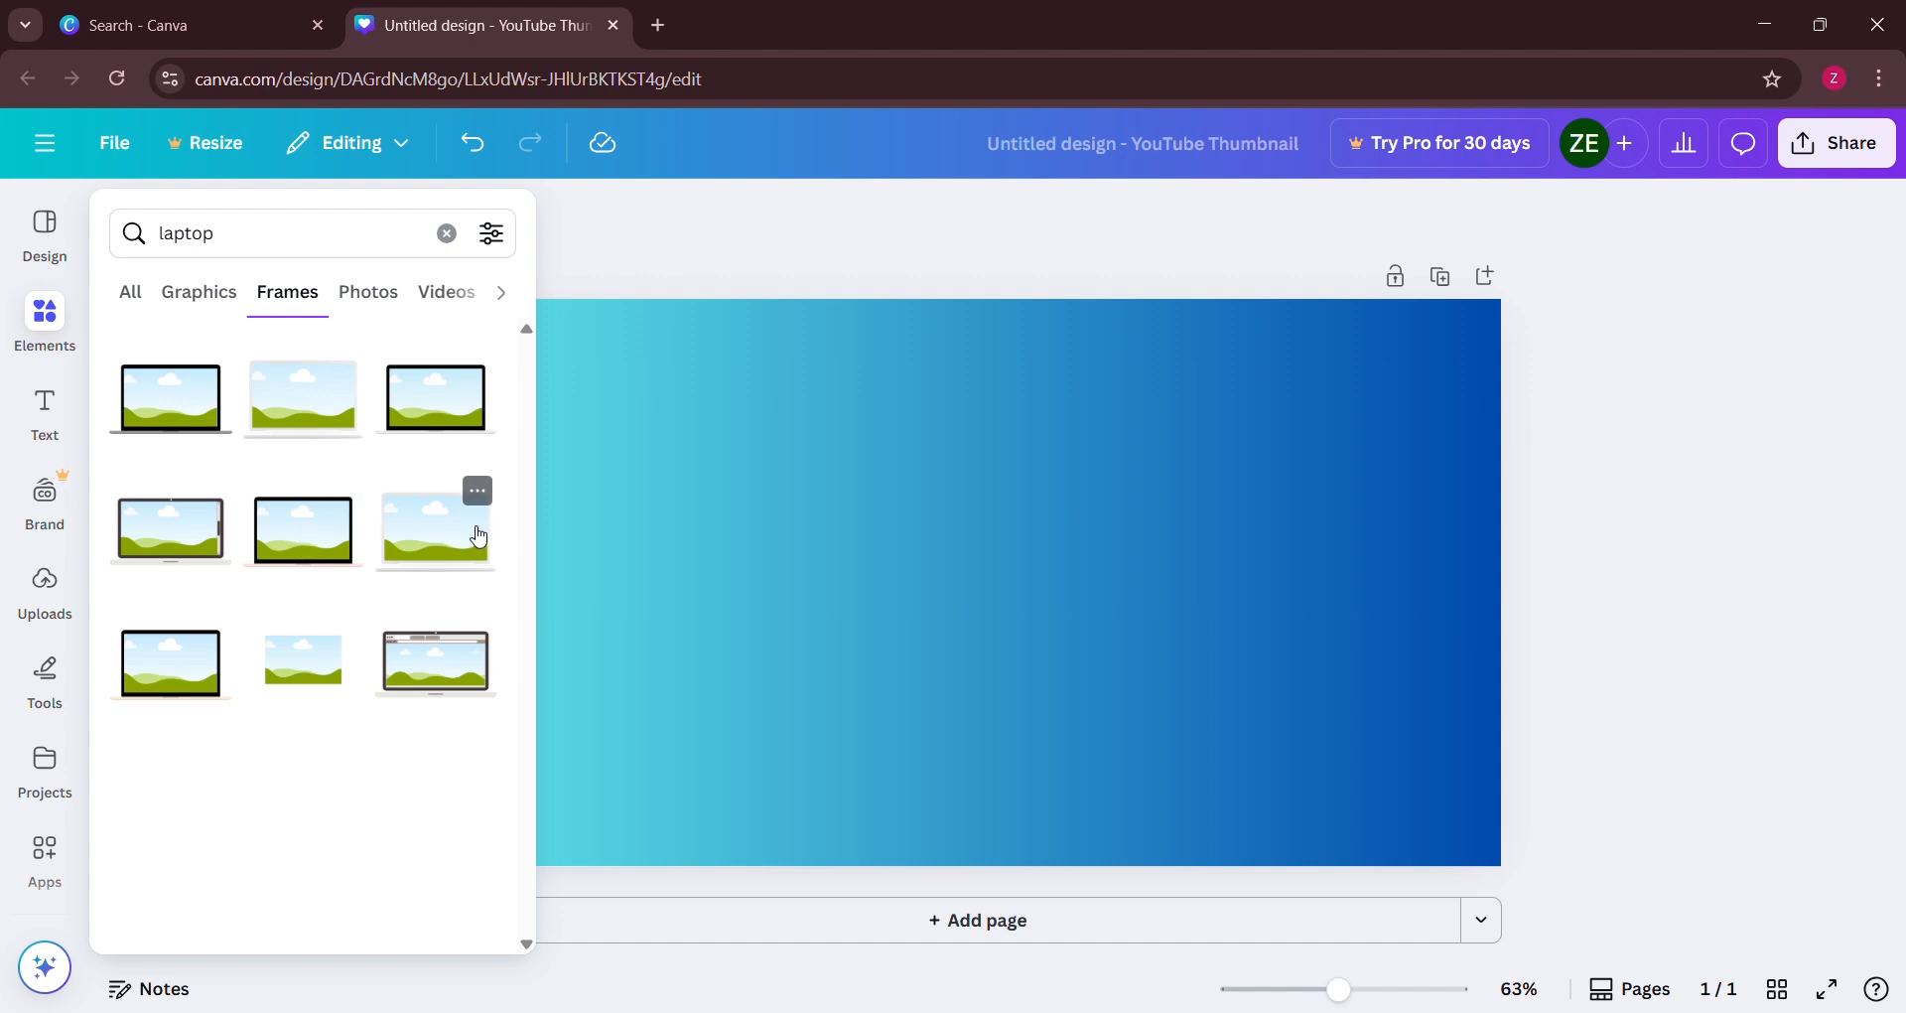
left_click(186, 413)
left_click(993, 595)
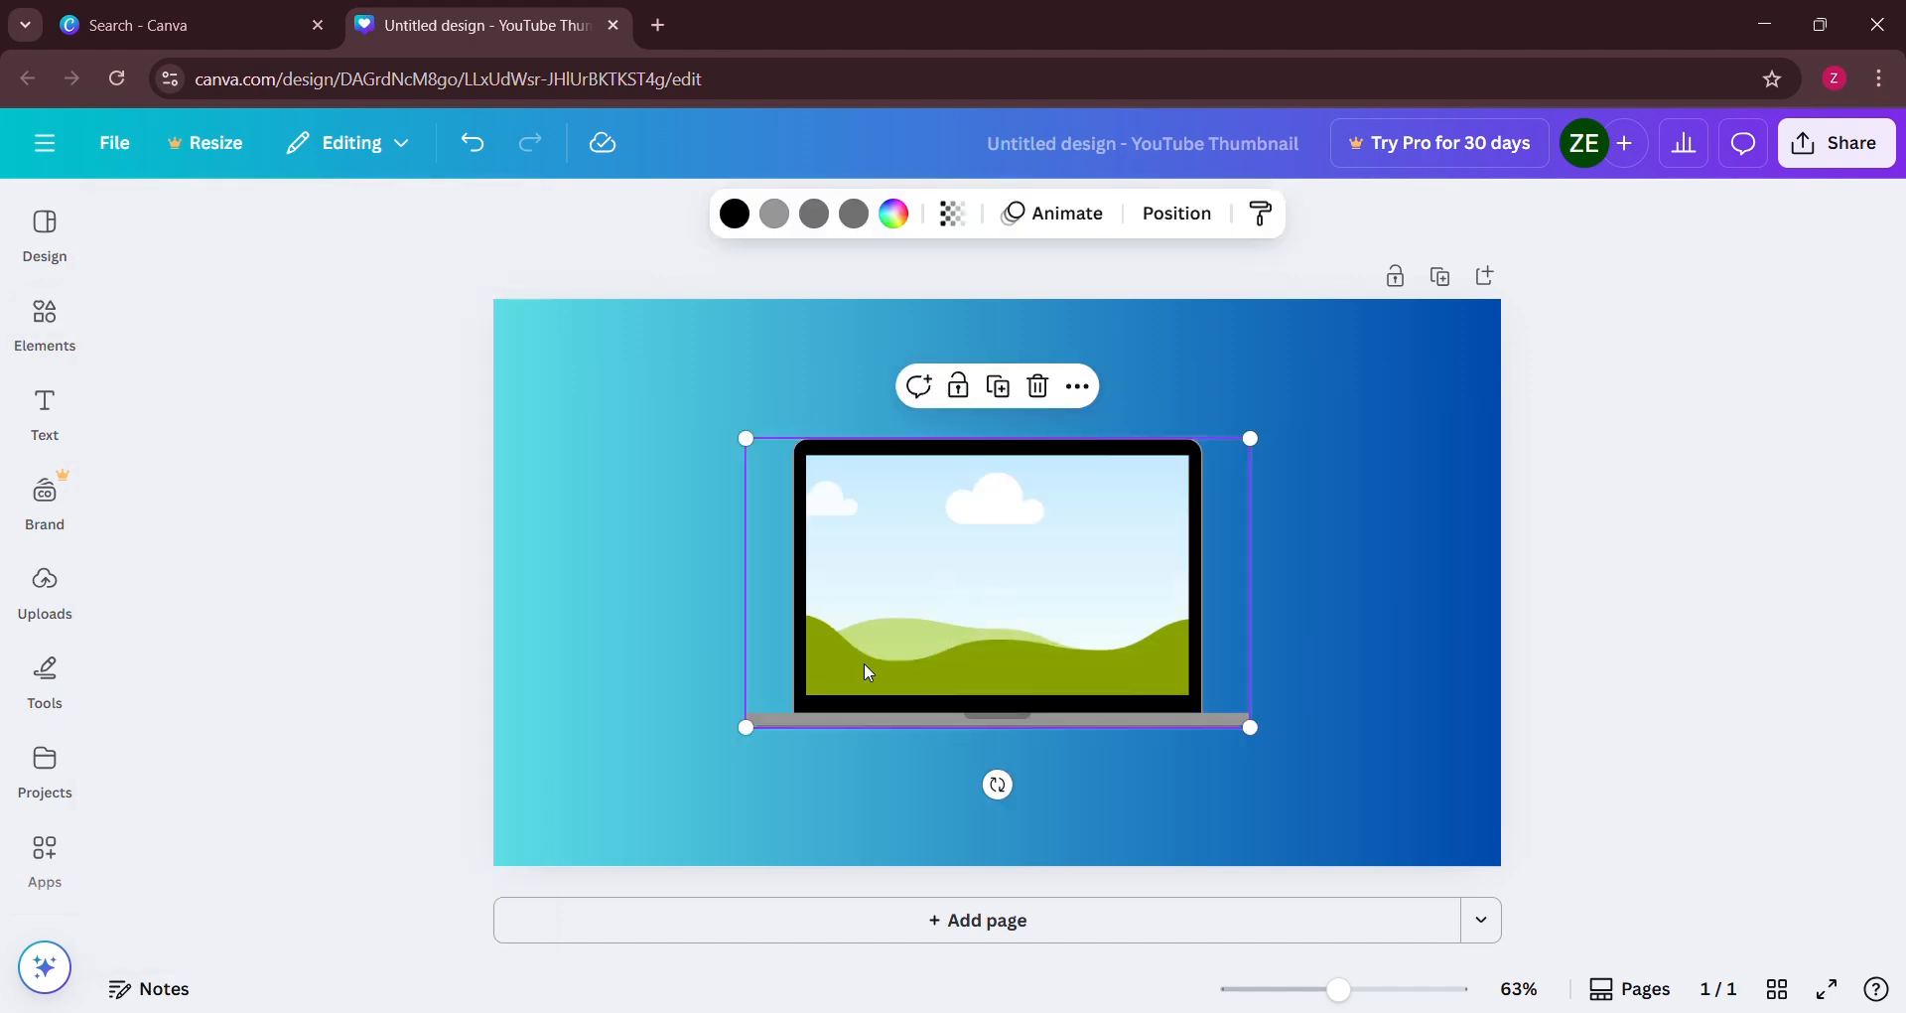
Shrink the laptop frame slightly and move it to the upper right part of the thumbnail
left_click_drag(748, 723, 827, 675)
left_click_drag(1046, 591, 1211, 527)
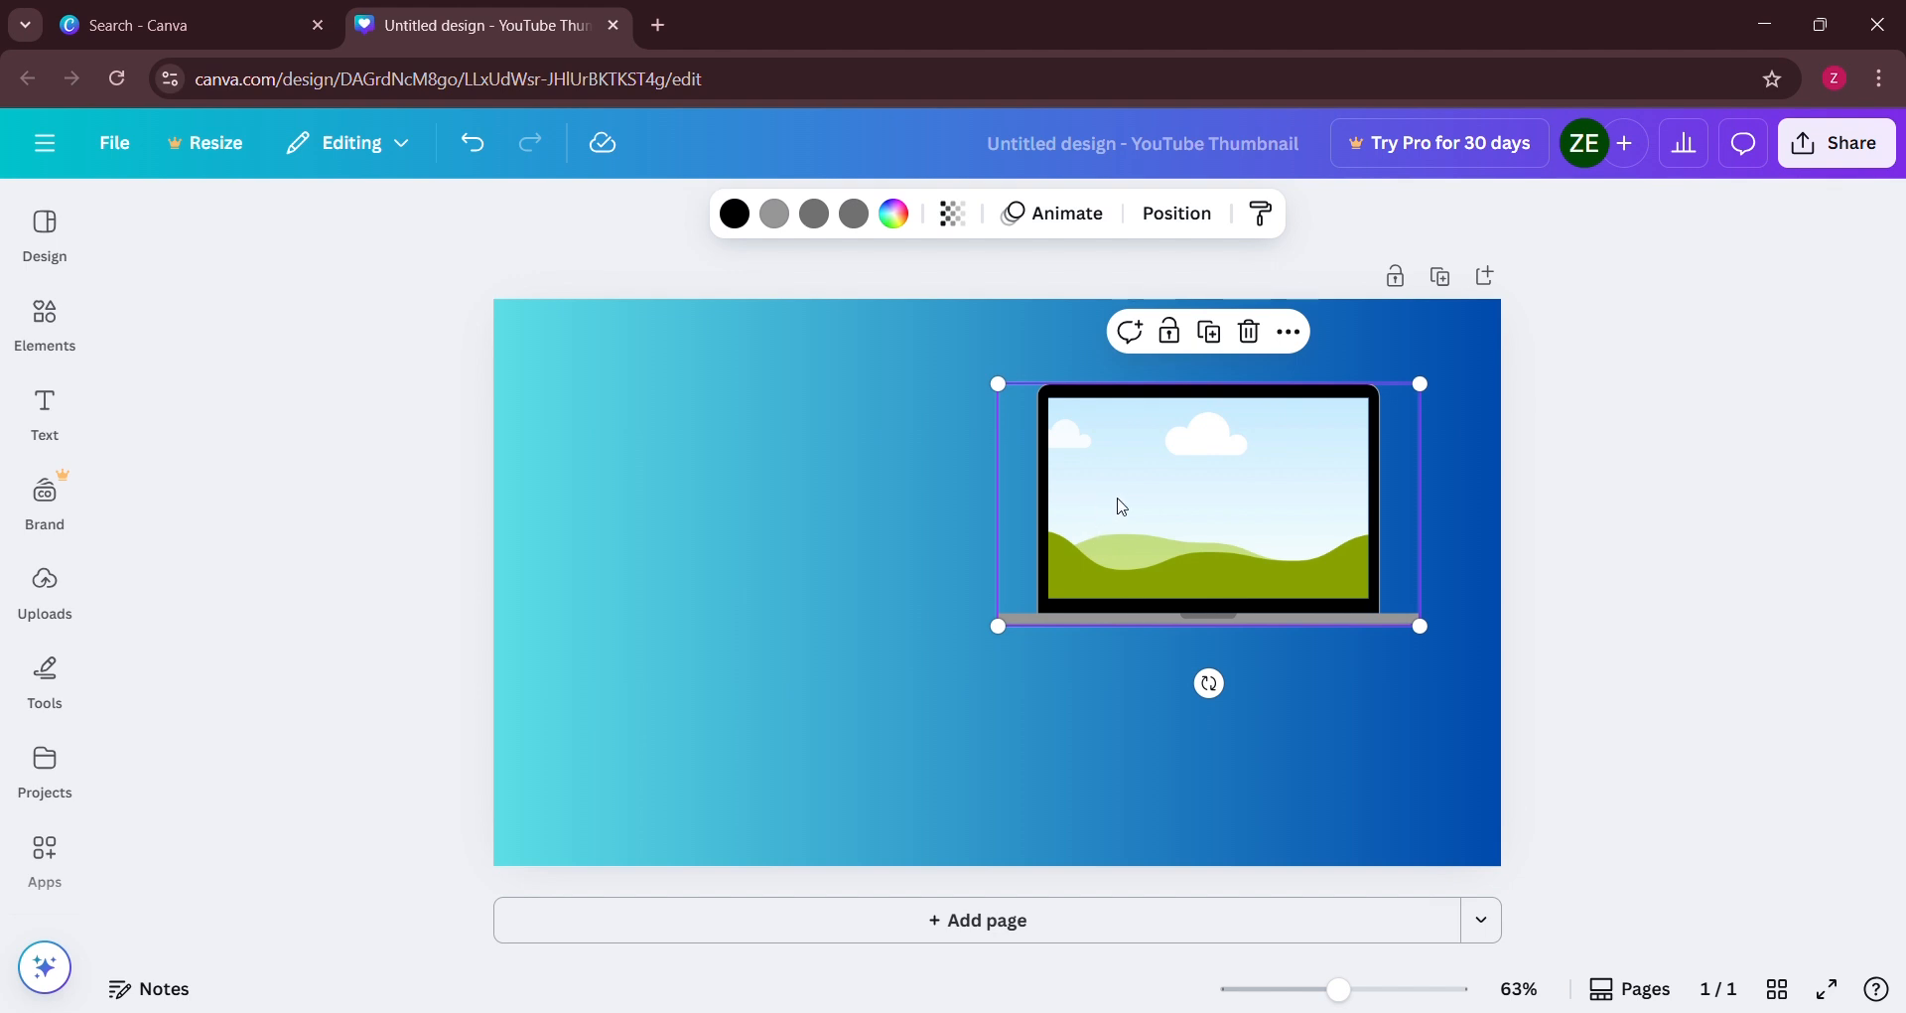
left_click(367, 501)
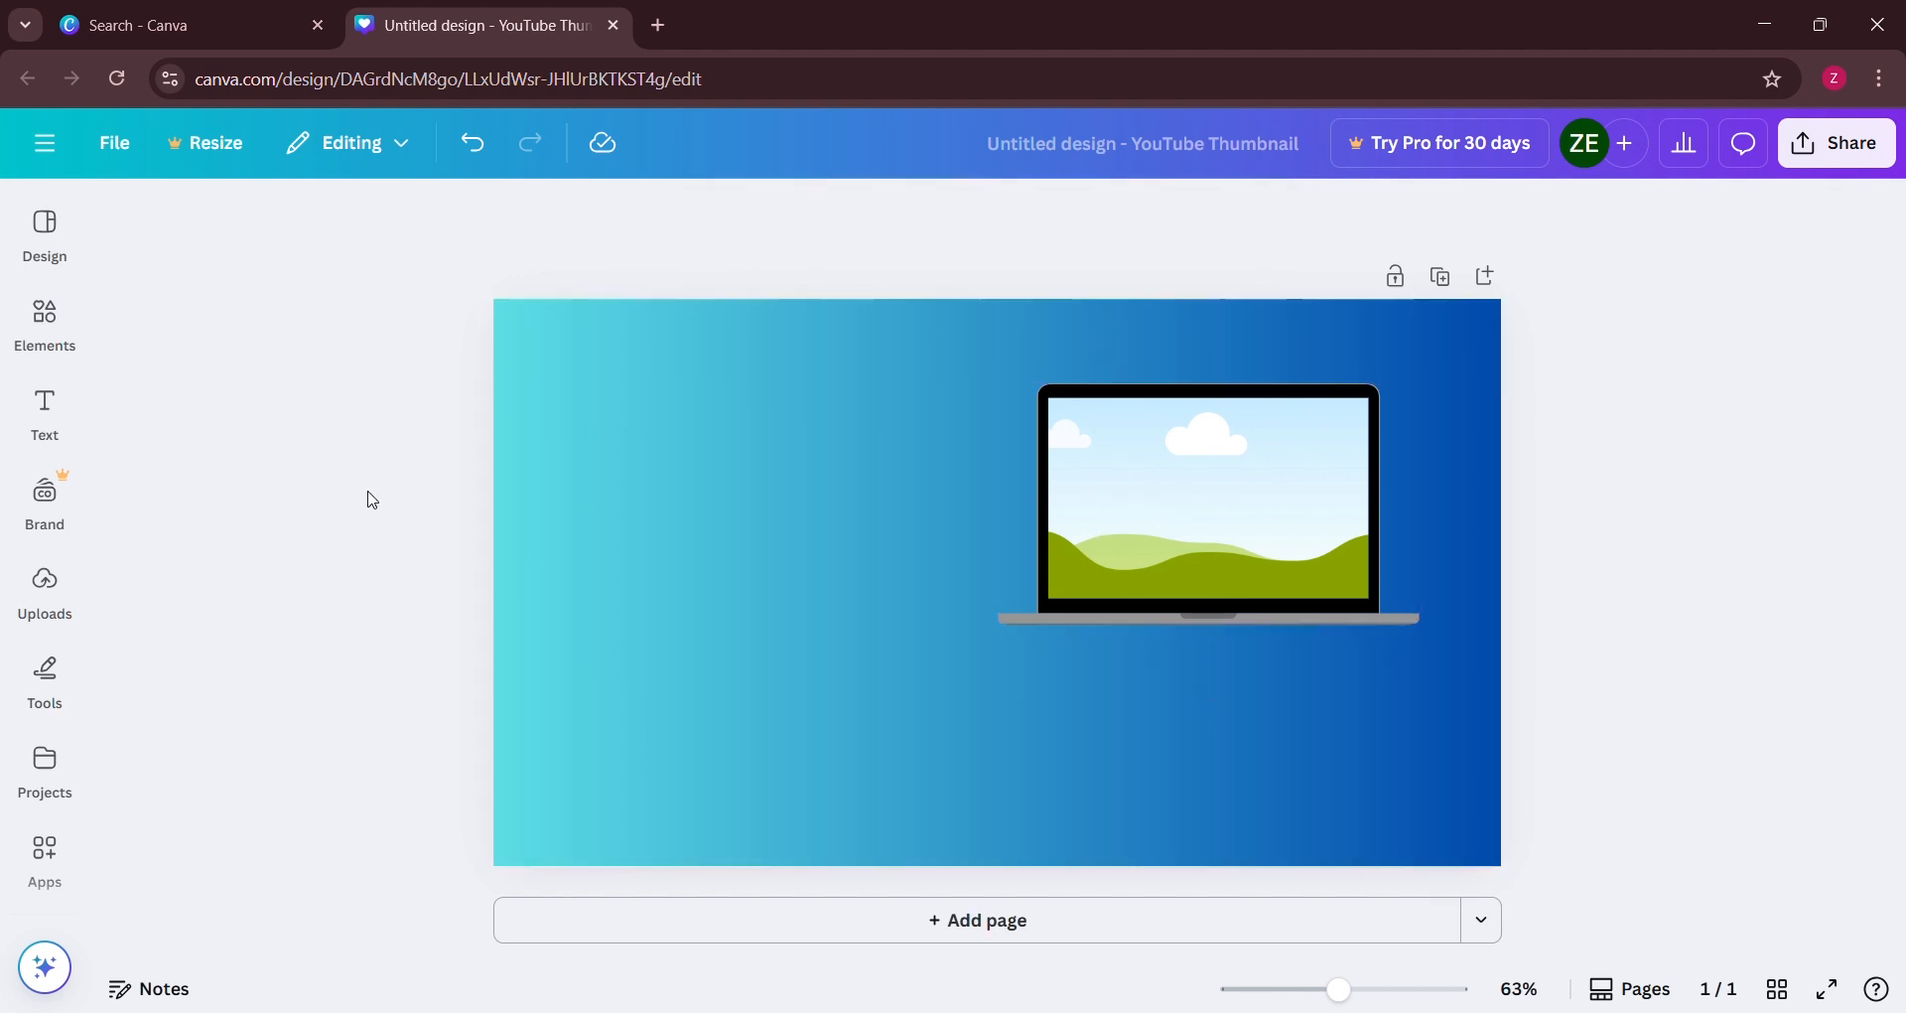
Place the uploaded Canva home page screenshot inside the laptop frame so it fills the laptop's screen
left_click(1241, 480)
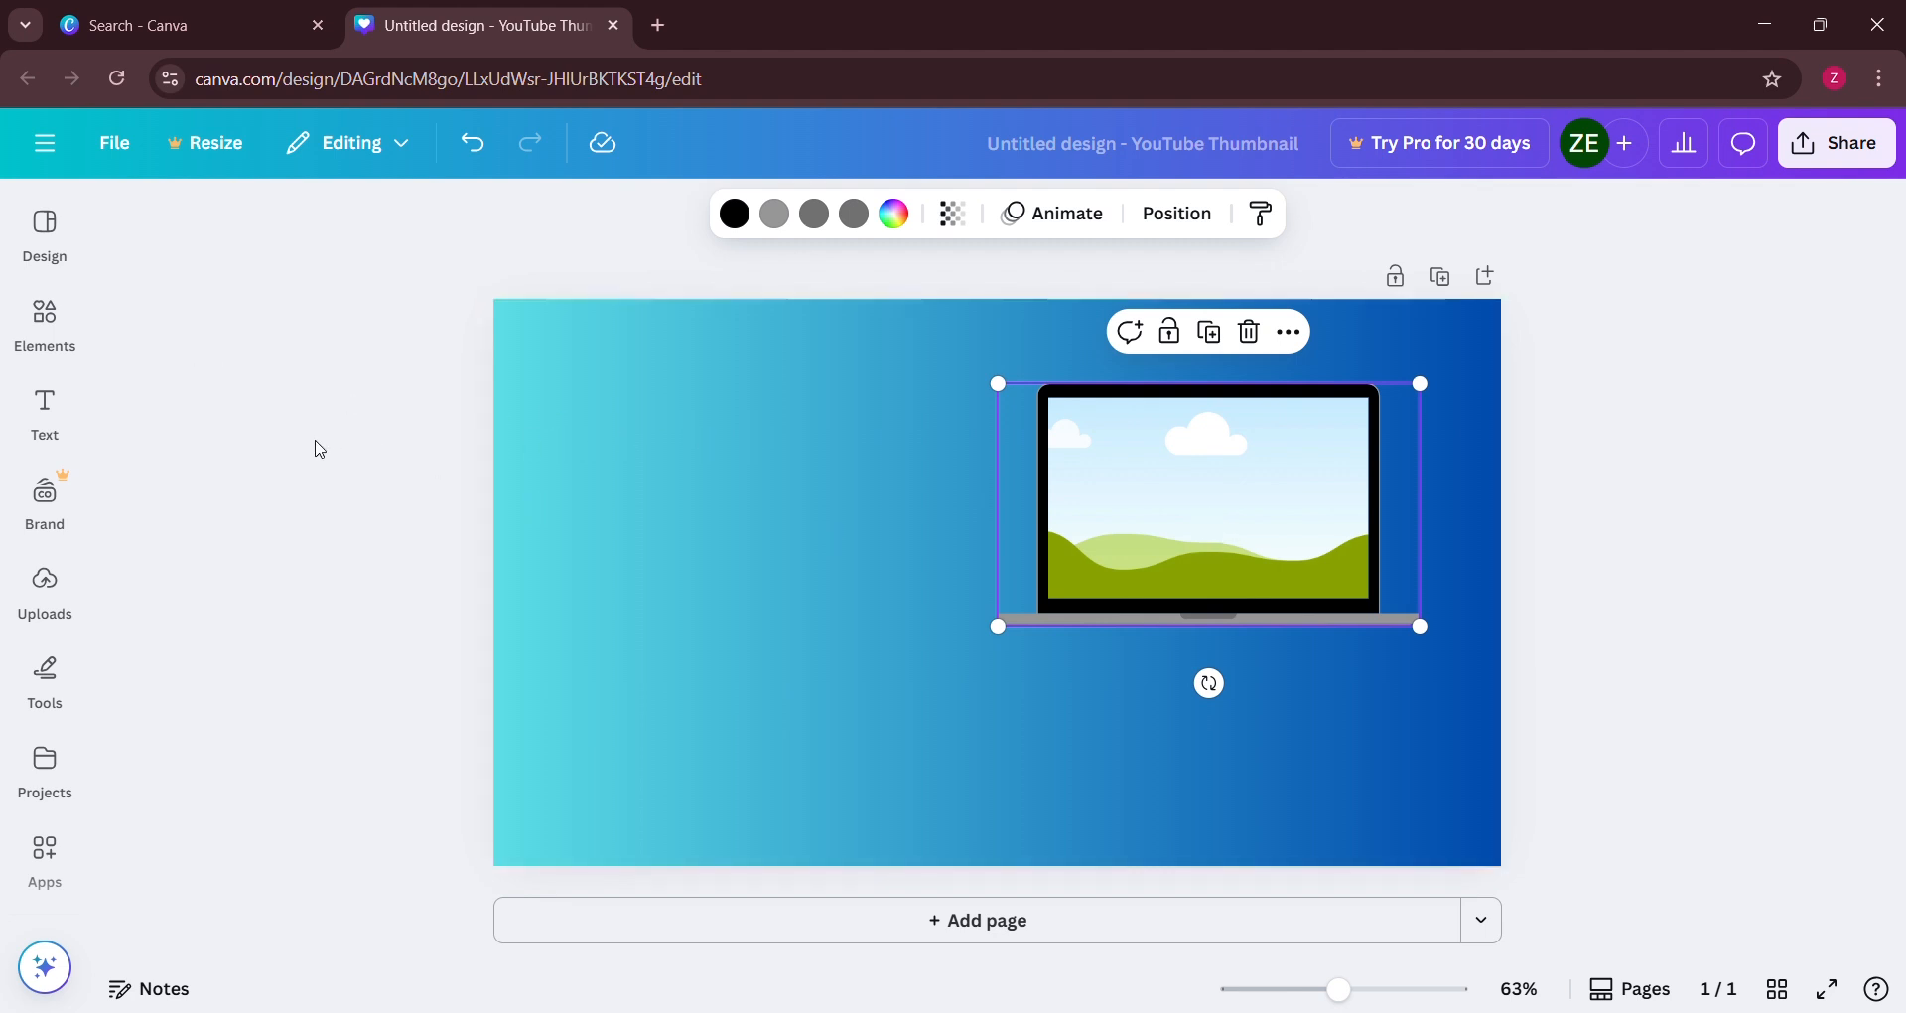
mouse_move(59, 320)
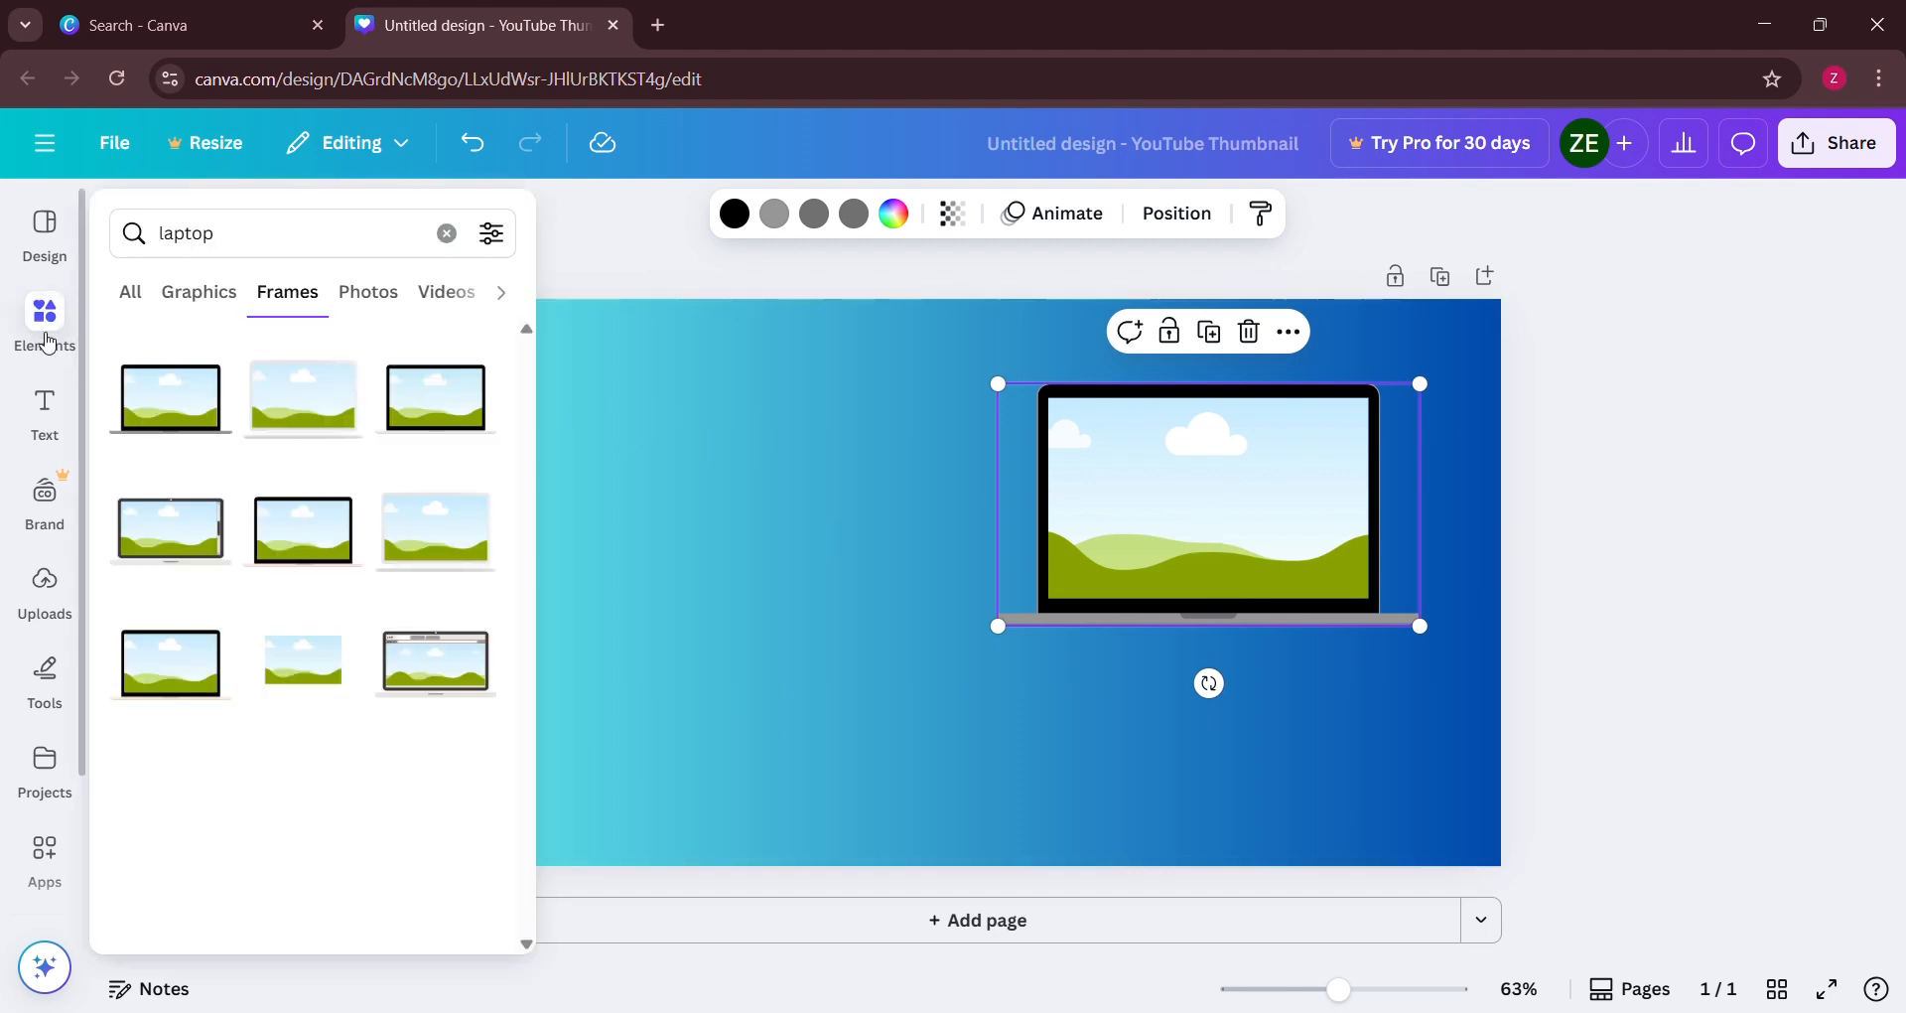
left_click(44, 592)
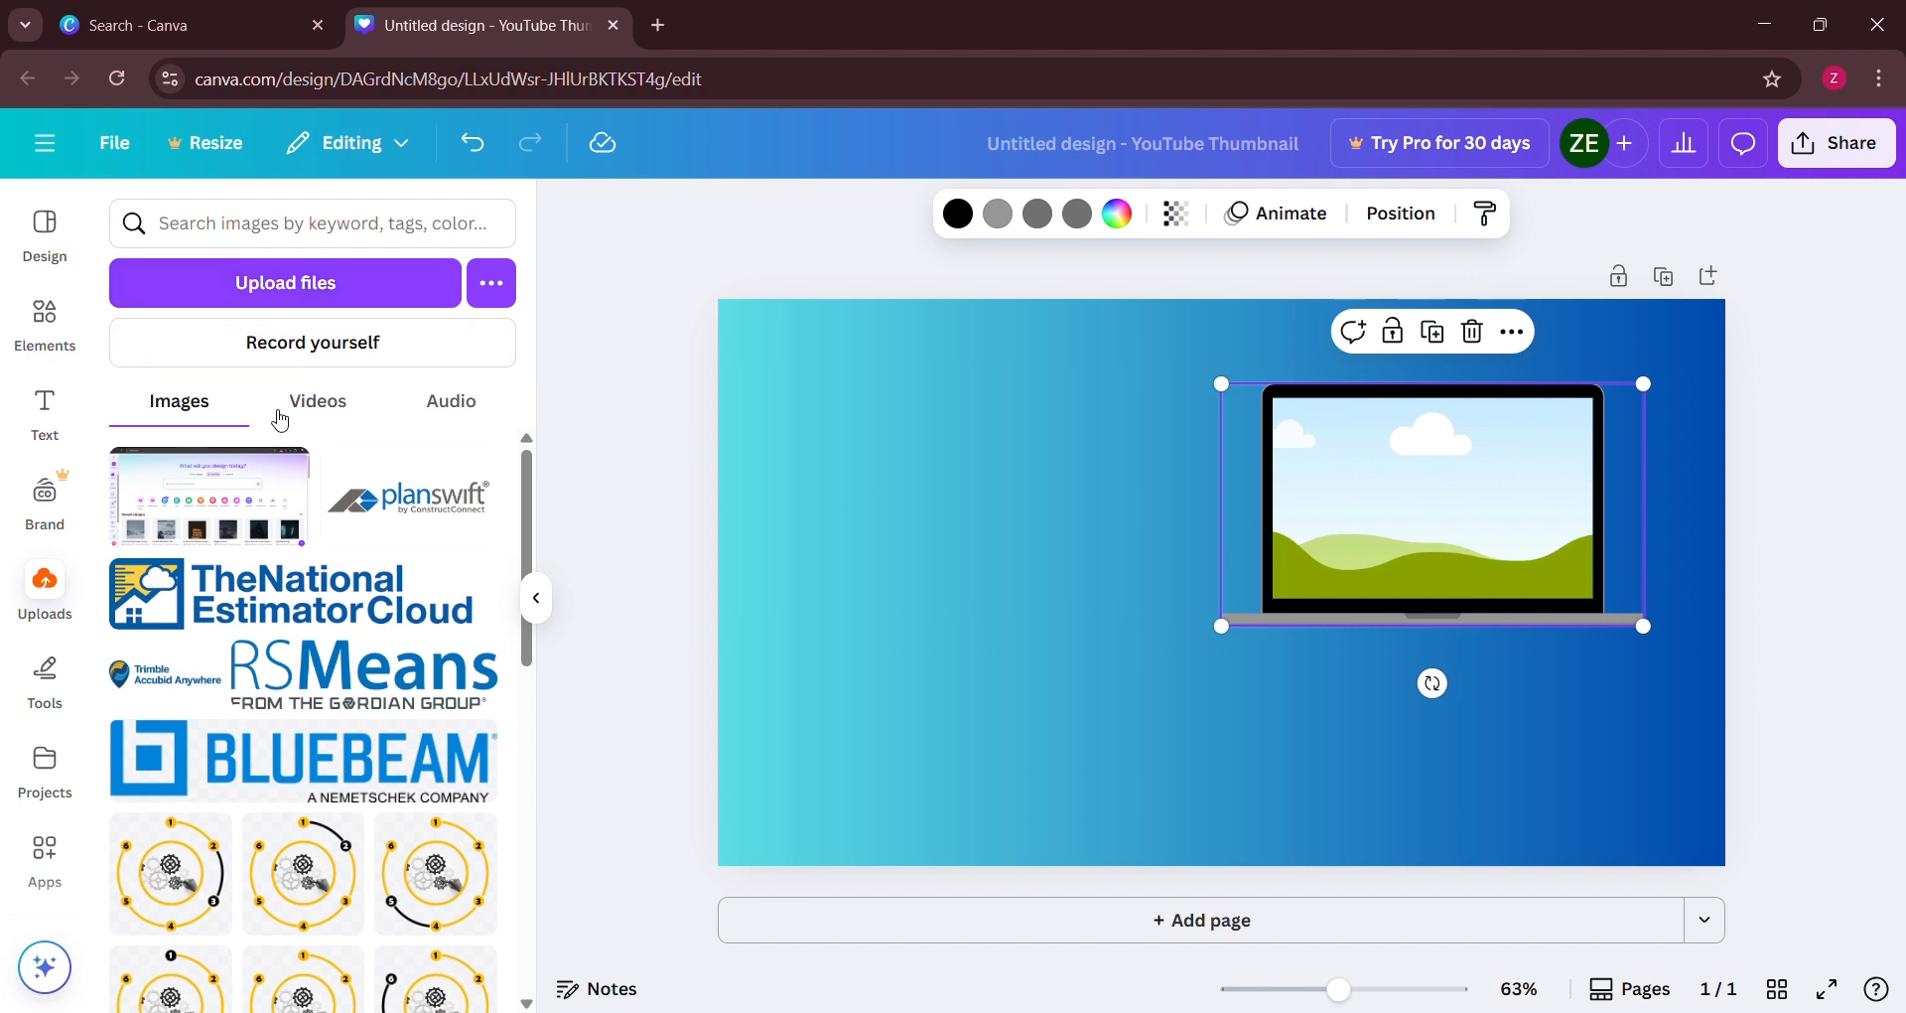
left_click(210, 496)
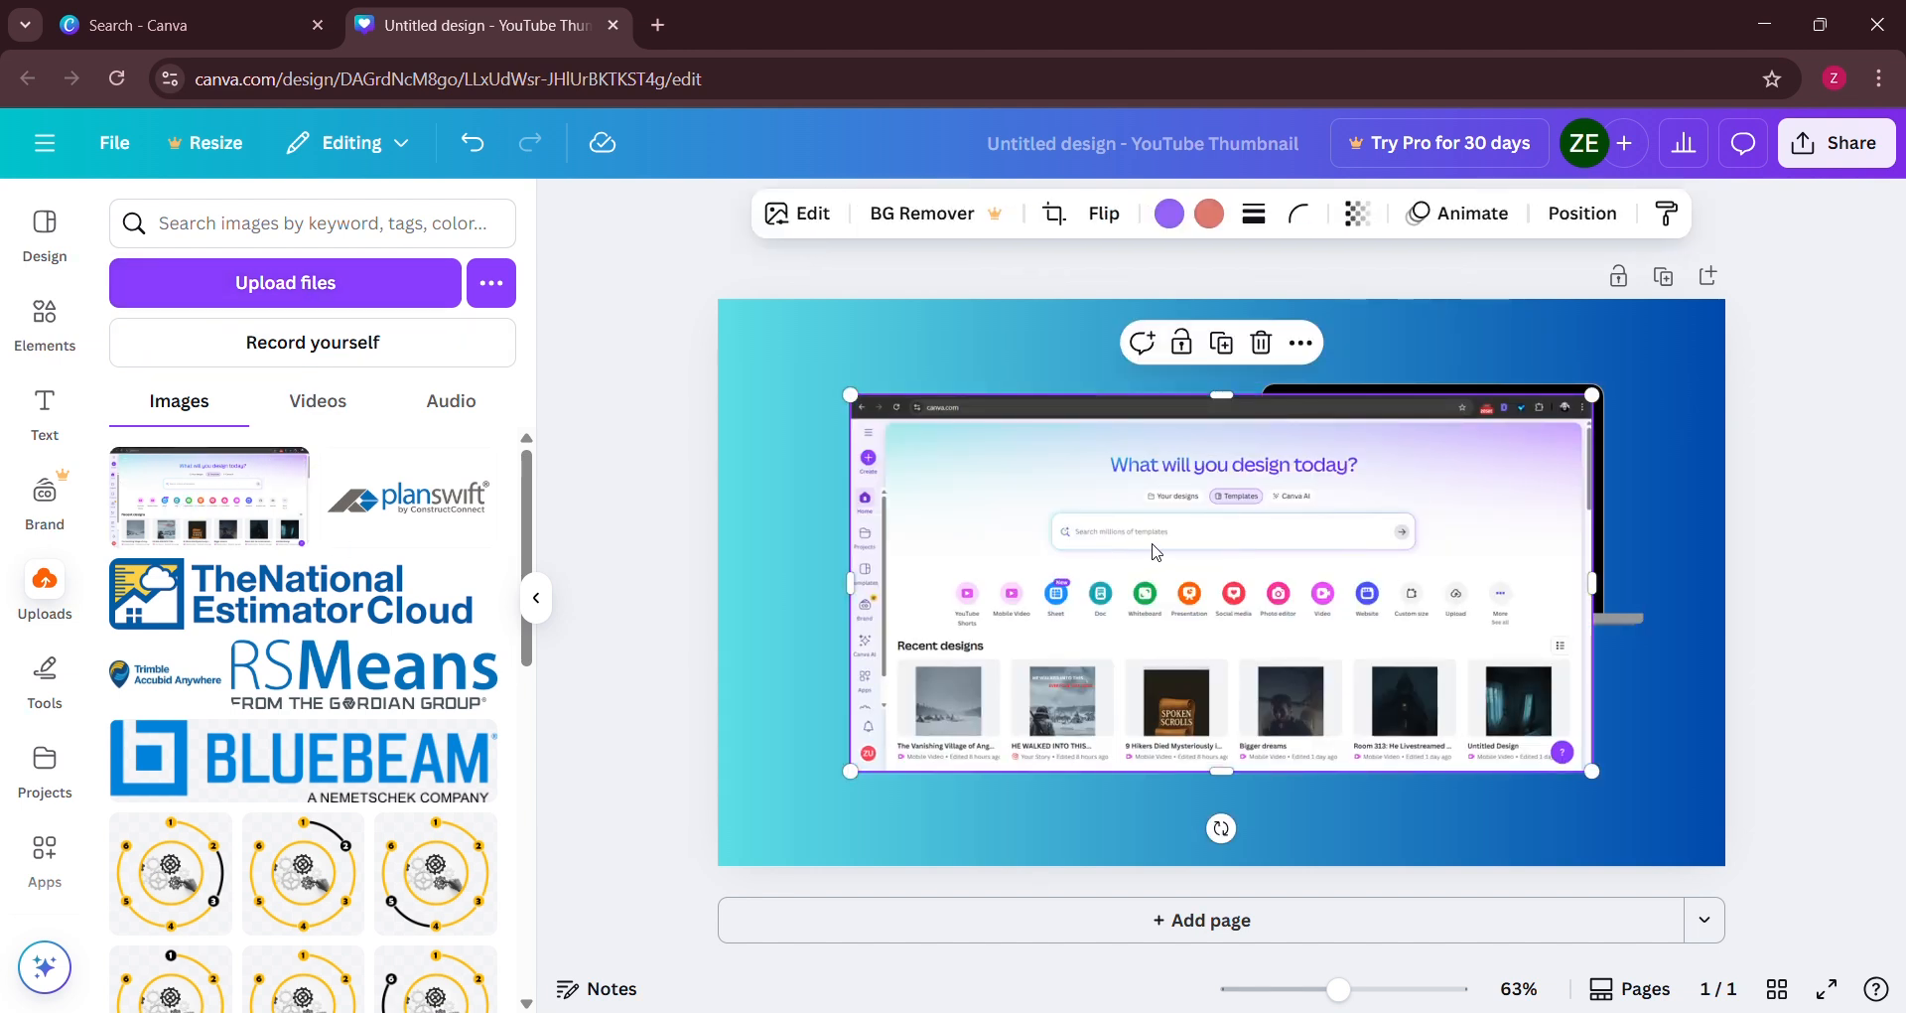
left_click_drag(1220, 584, 1414, 478)
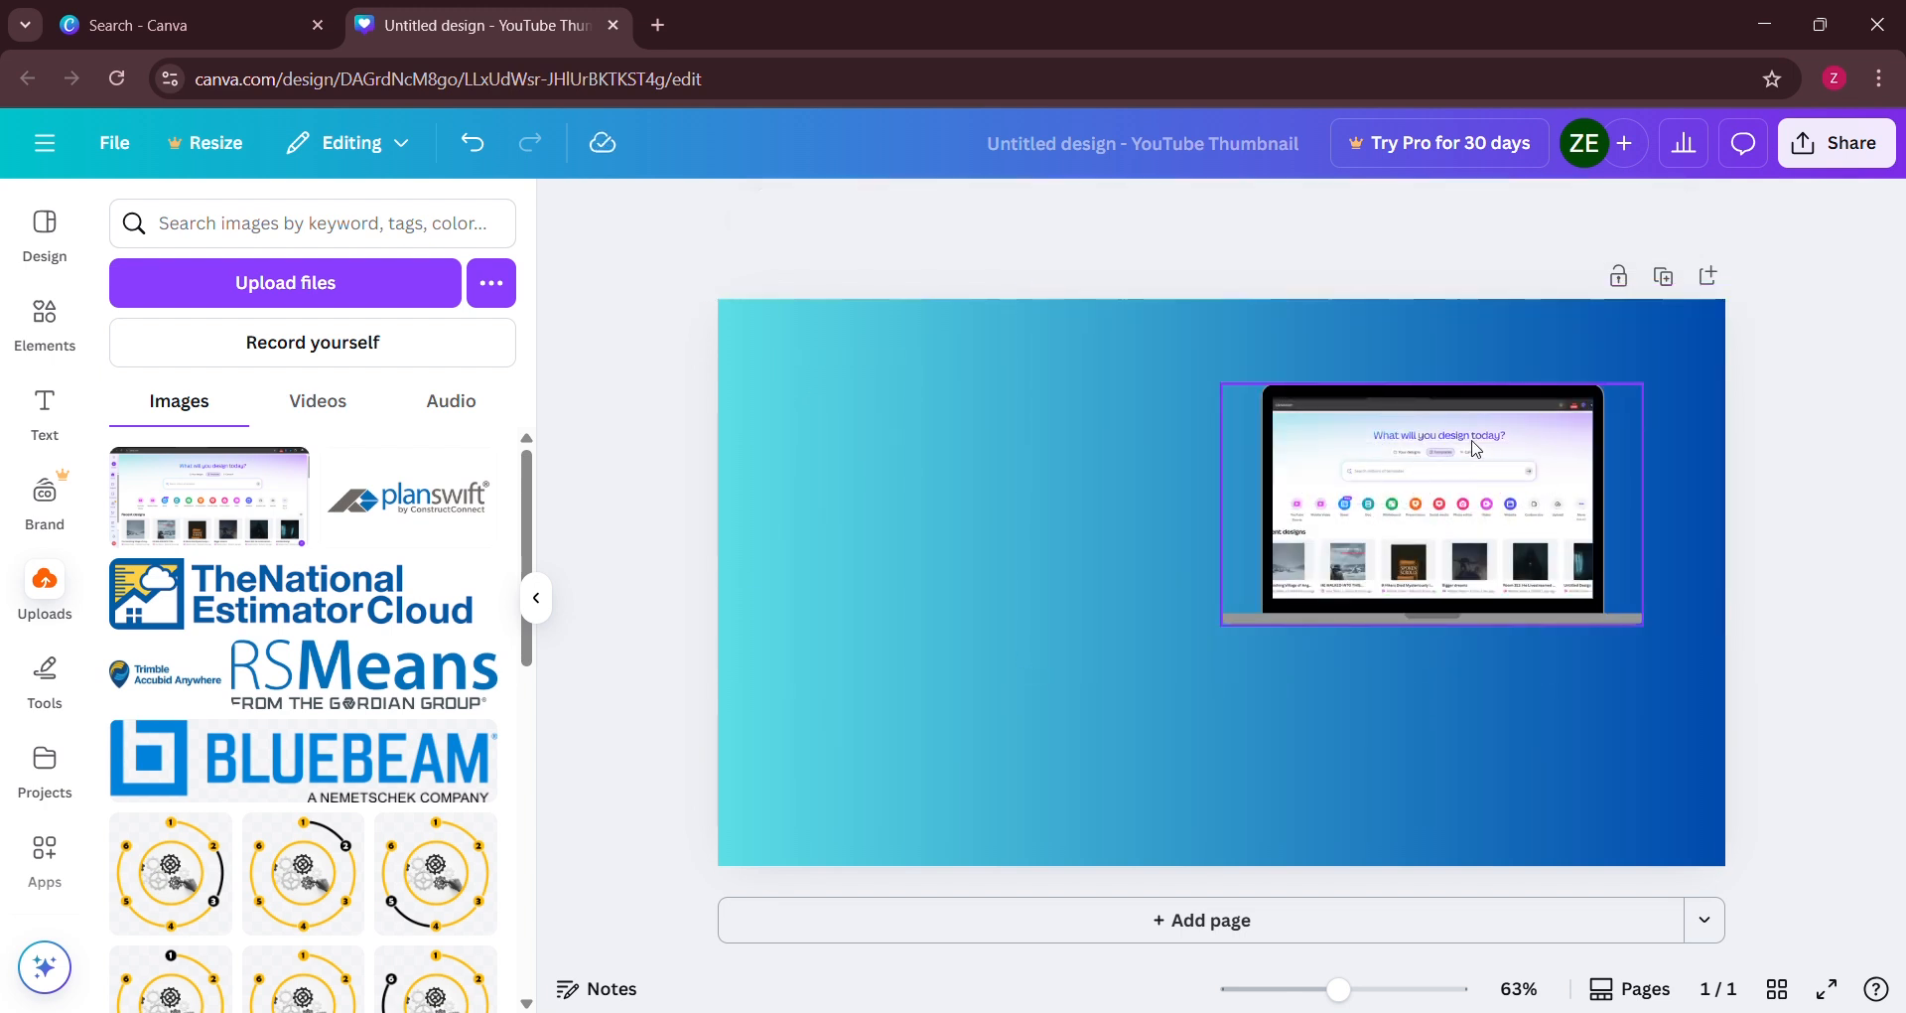
left_click(1396, 476)
left_click(622, 504)
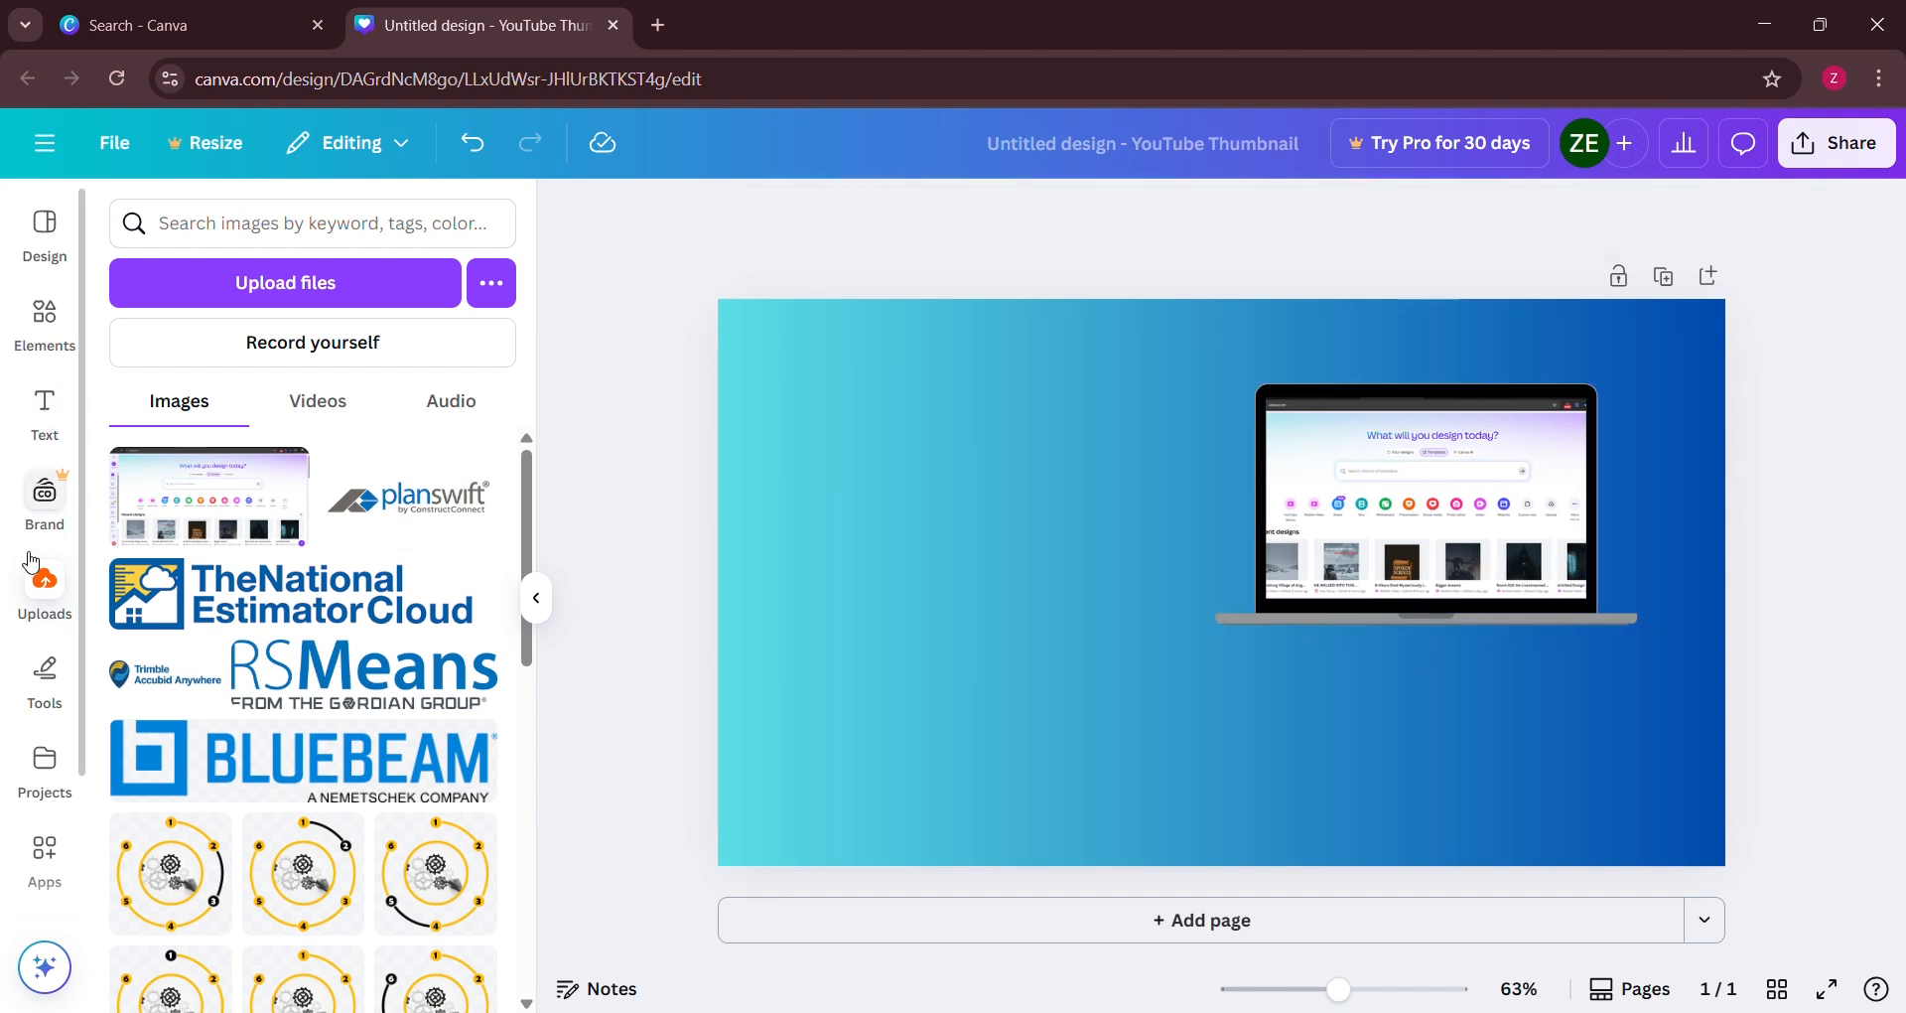
Search the element graphics for "play button" and add the red grunge circular play graphic to the page
left_click(46, 346)
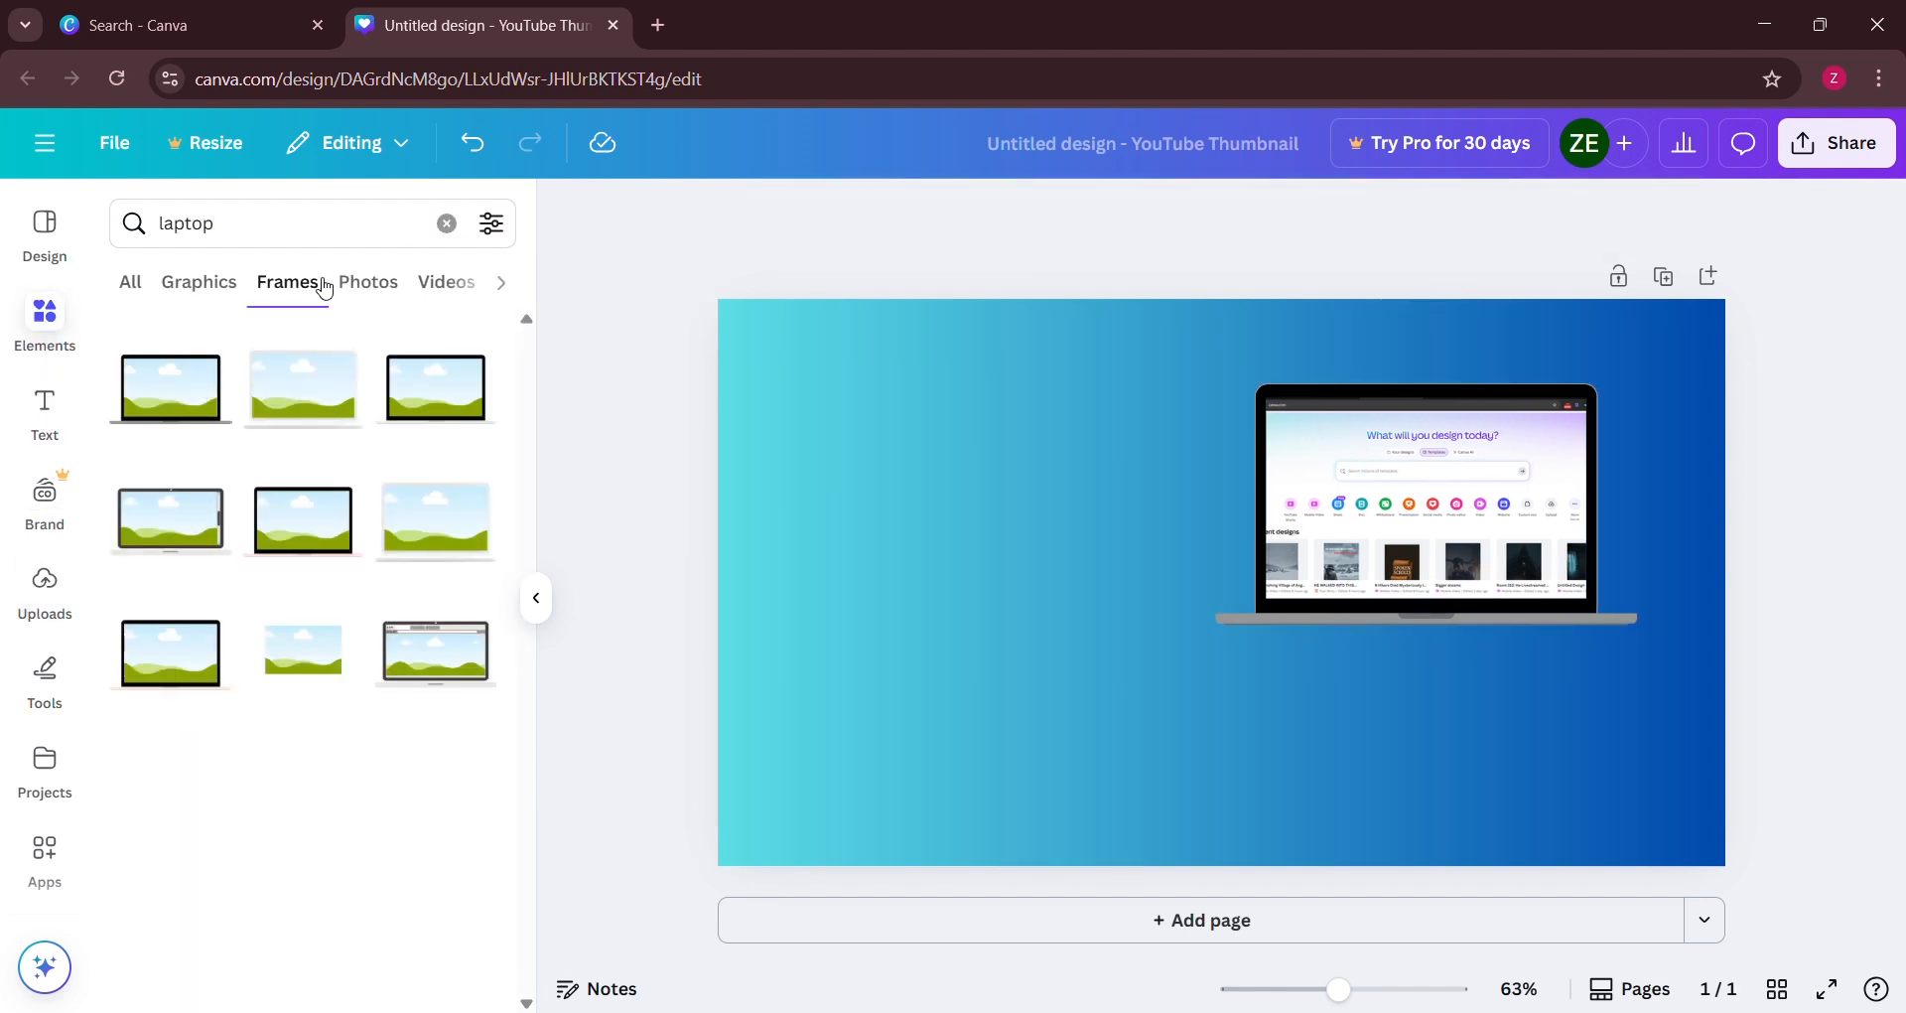
left_click(446, 222)
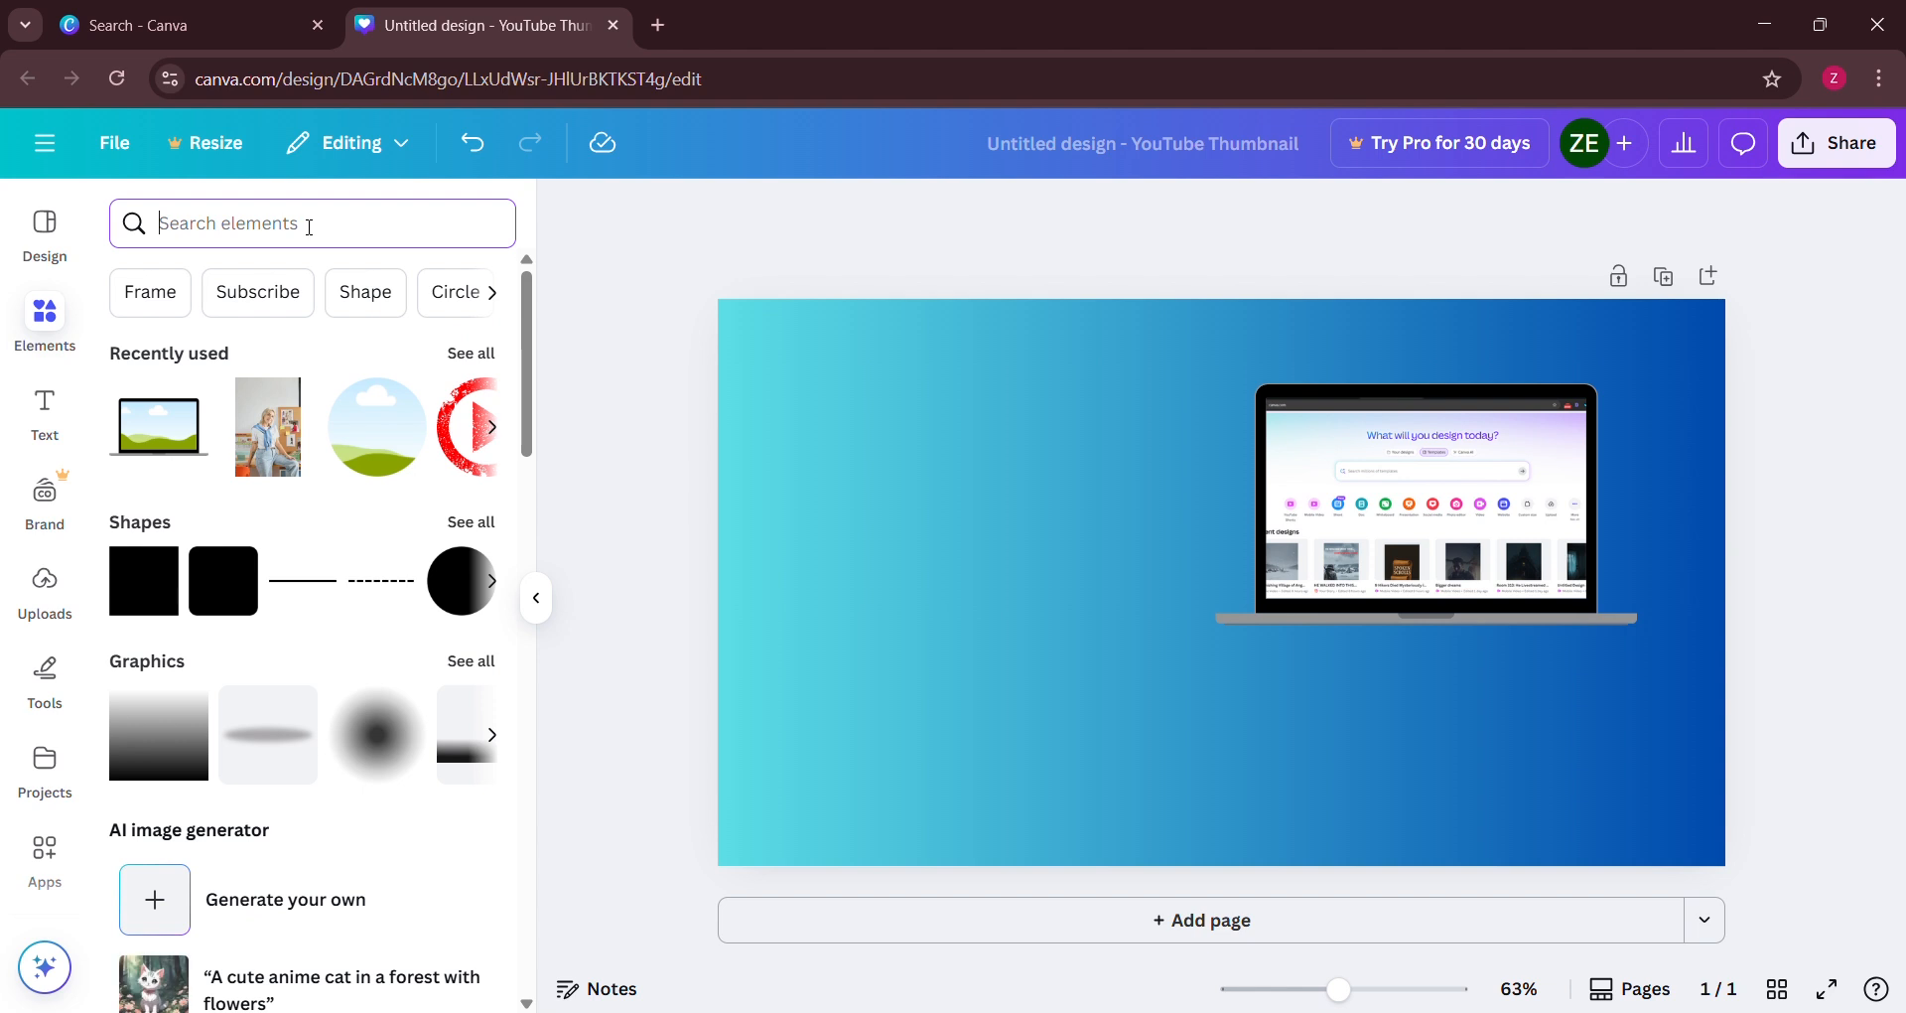
type("play button")
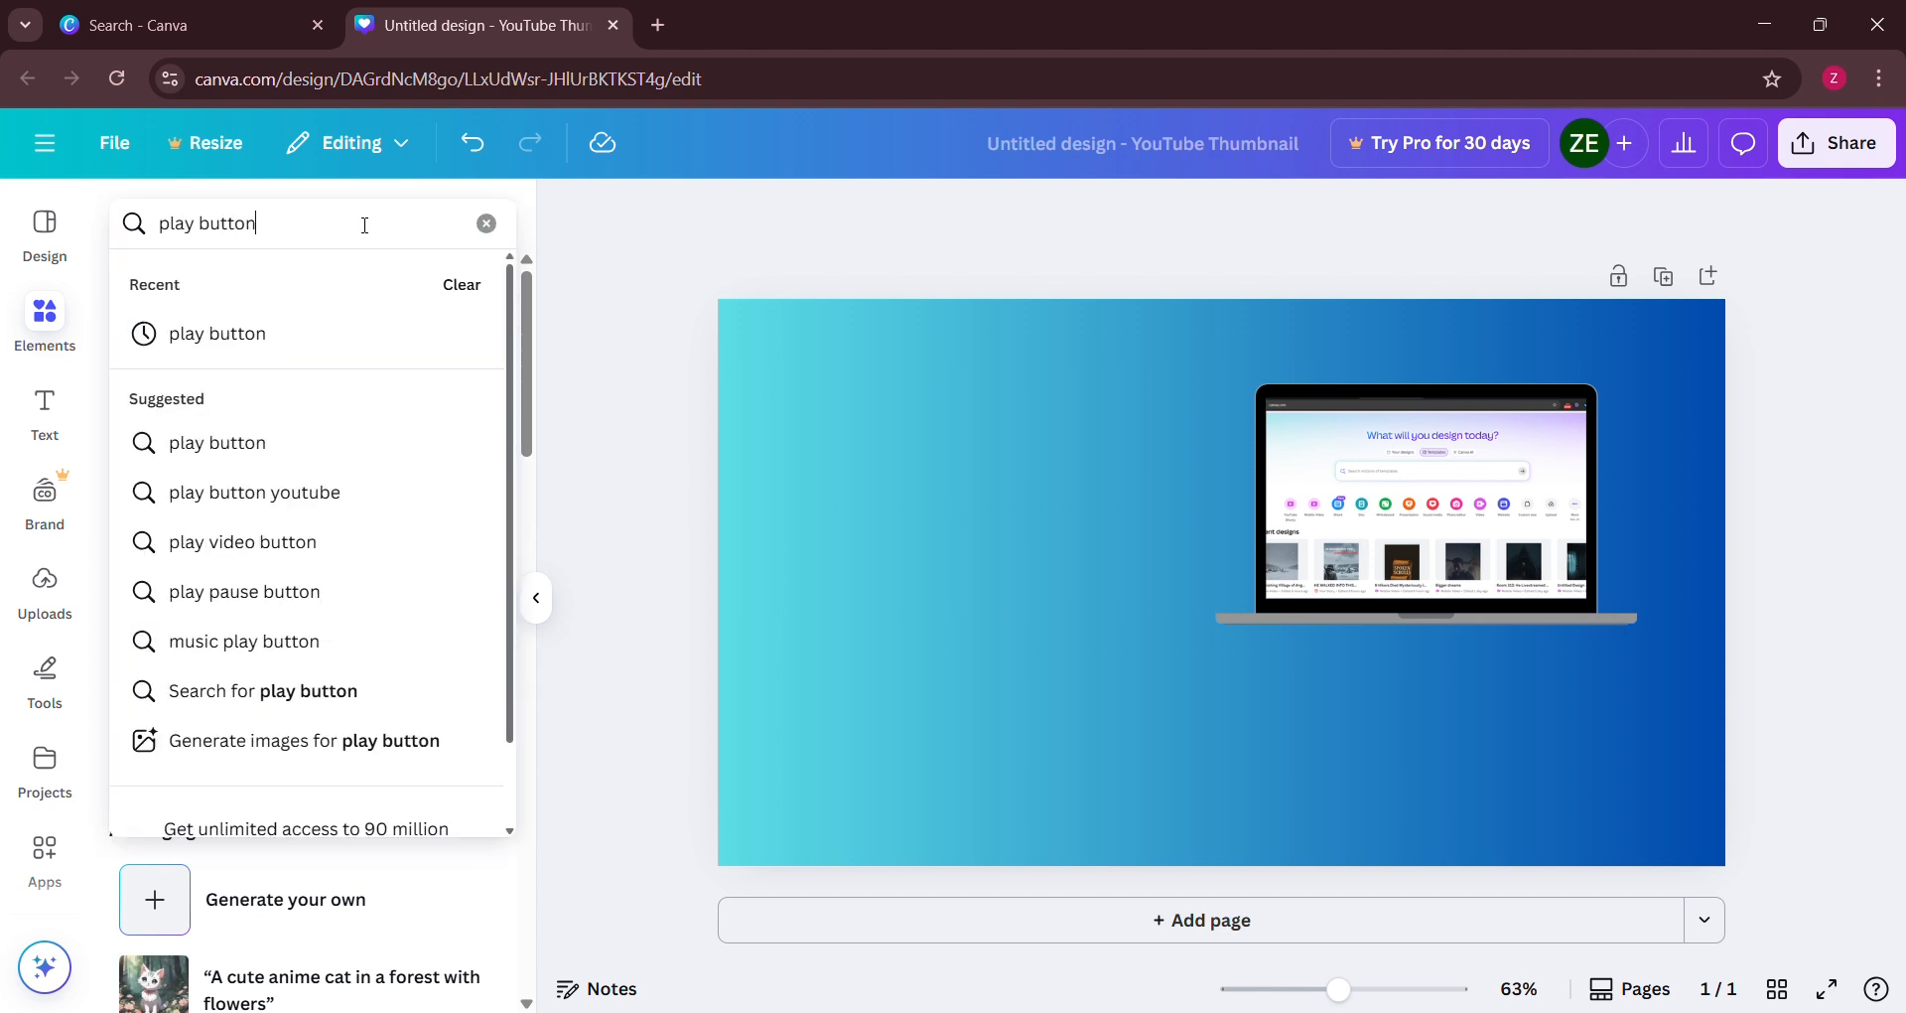
key("Return")
left_click(204, 282)
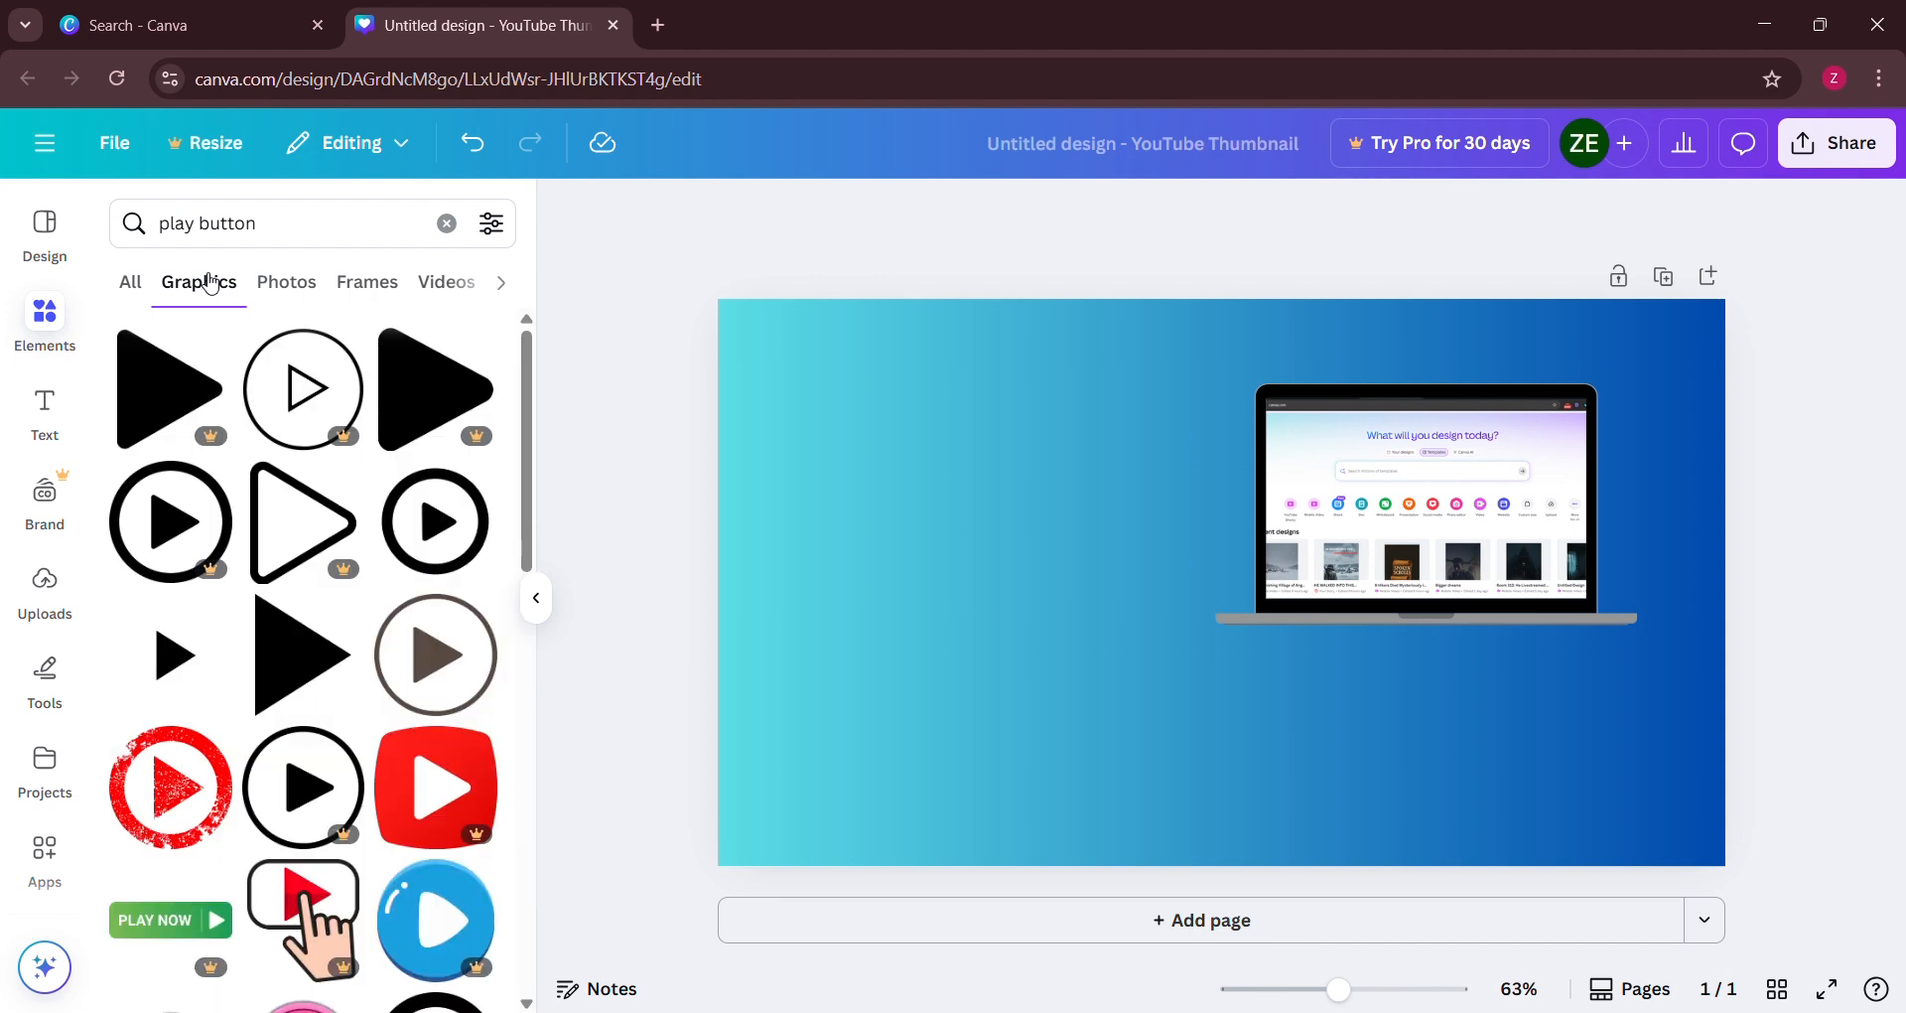
left_click_drag(174, 781, 968, 387)
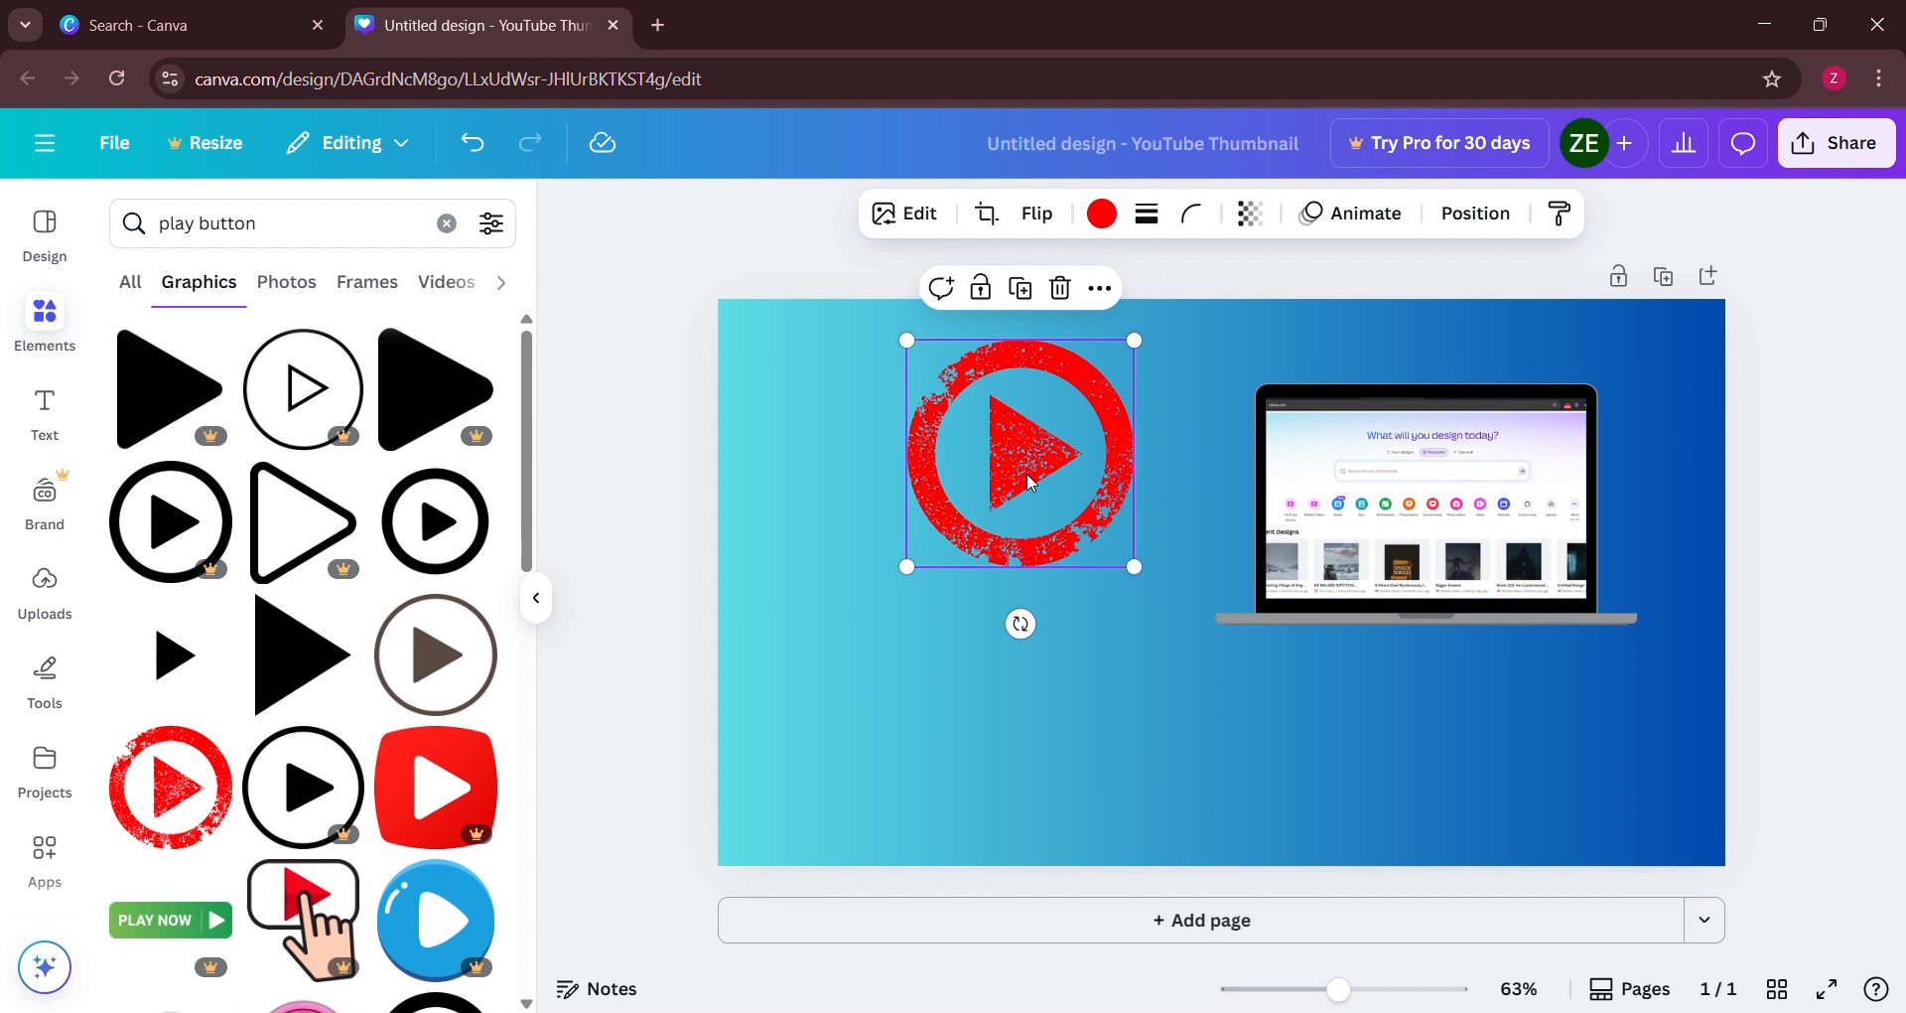
left_click(174, 784)
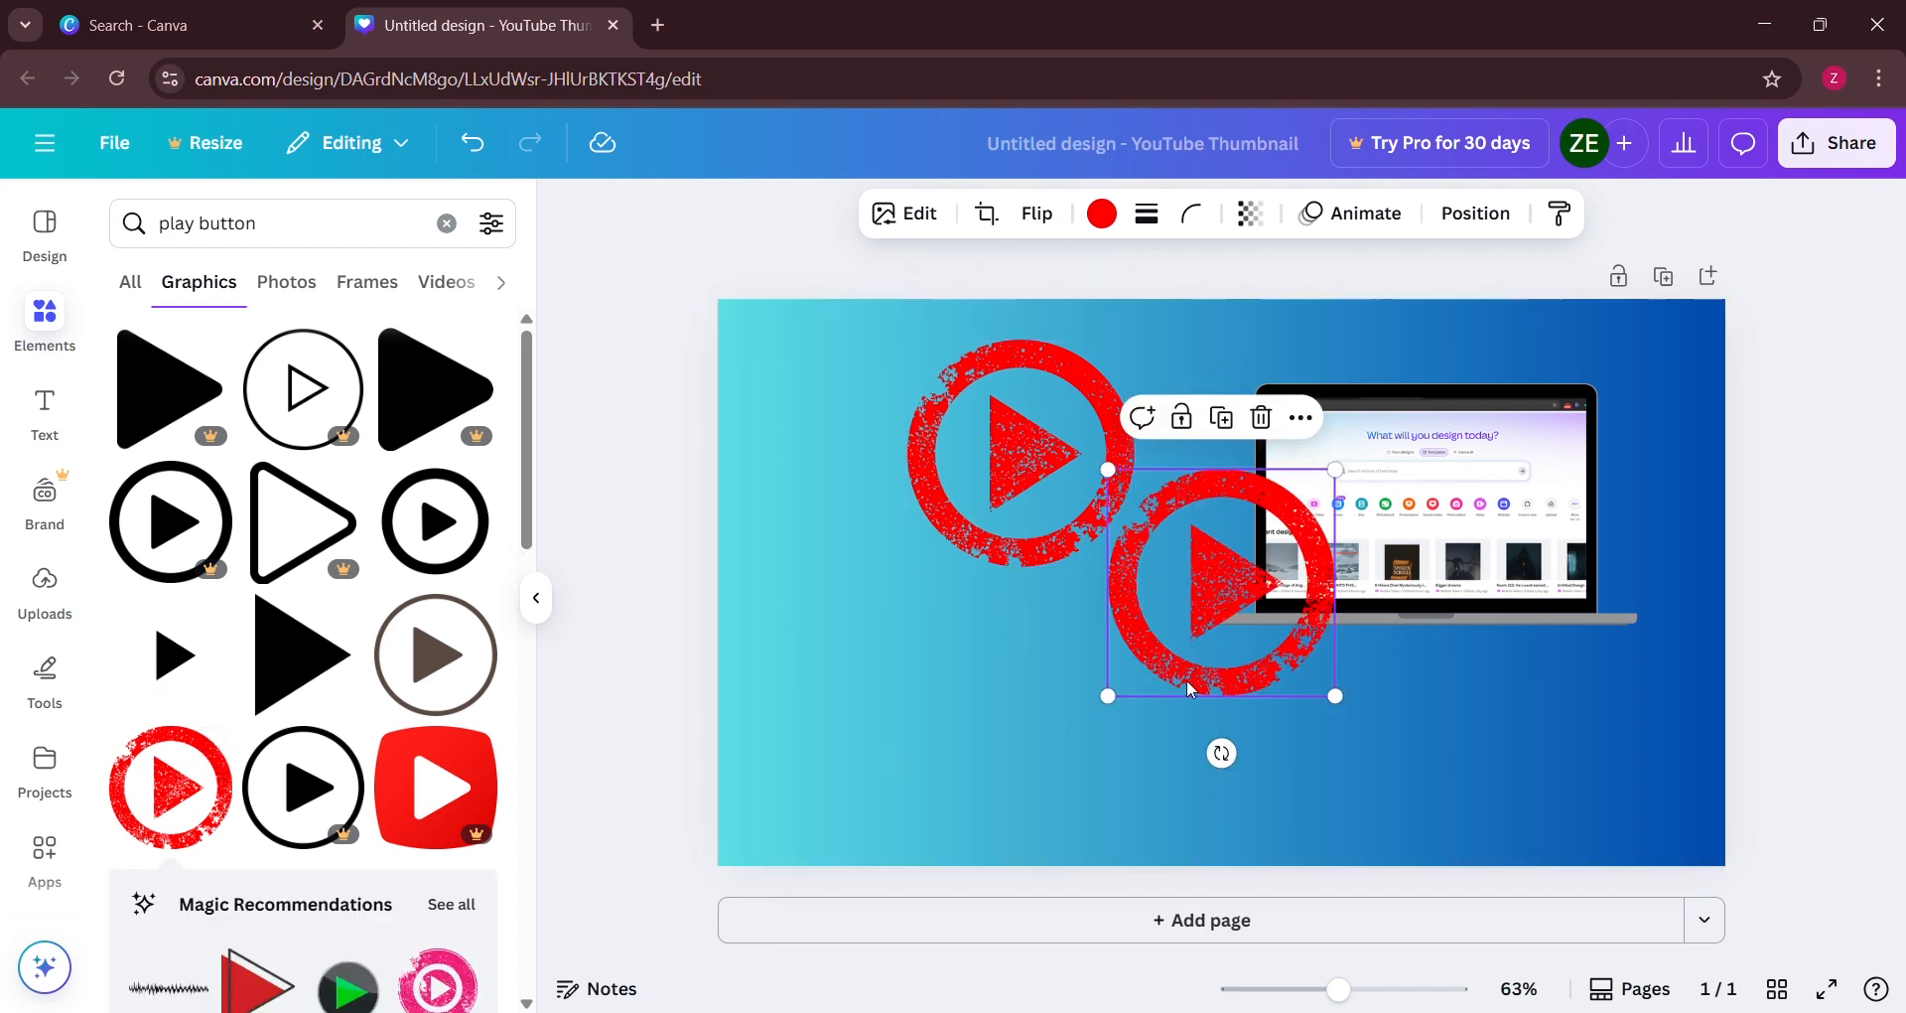
Rotate the red play graphic so its triangle points down and layer it behind the laptop's left edge
left_click_drag(1209, 576, 1166, 441)
left_click_drag(1179, 622, 1258, 598)
left_click_drag(1166, 442, 1177, 460)
right_click(1181, 467)
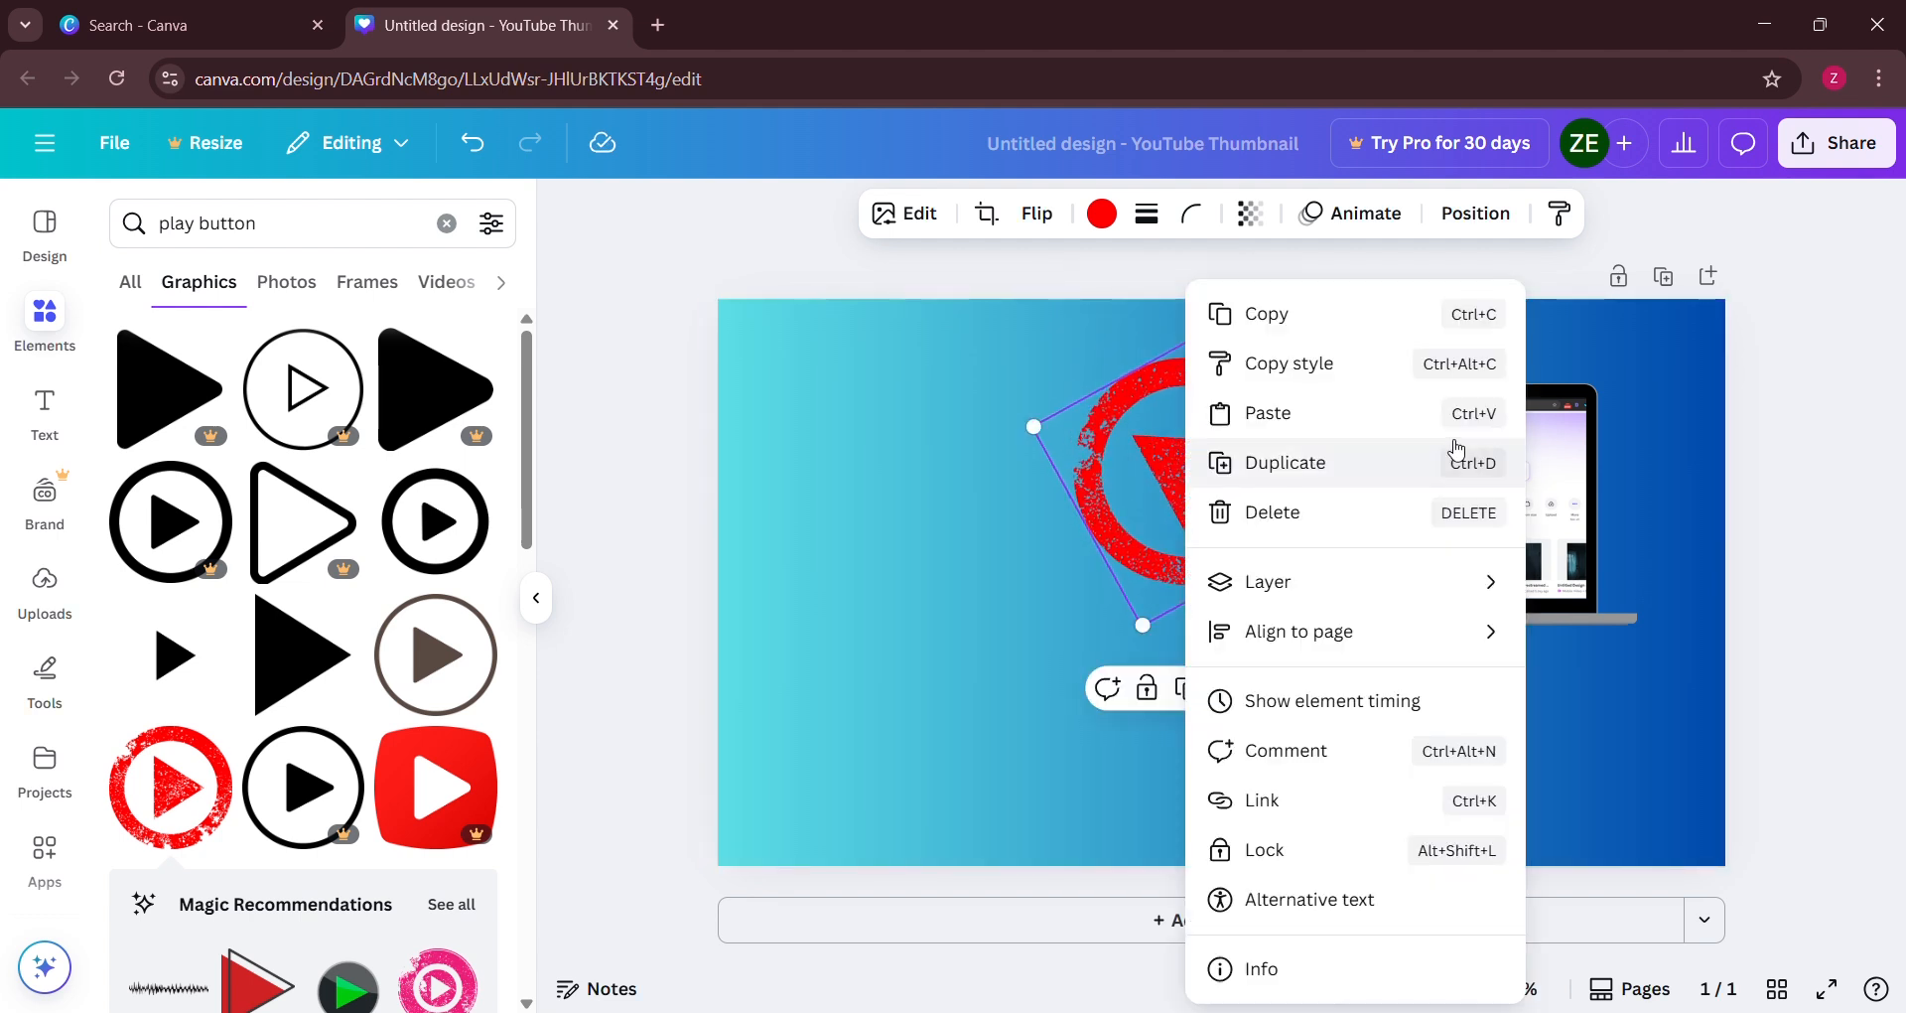
mouse_move(1399, 592)
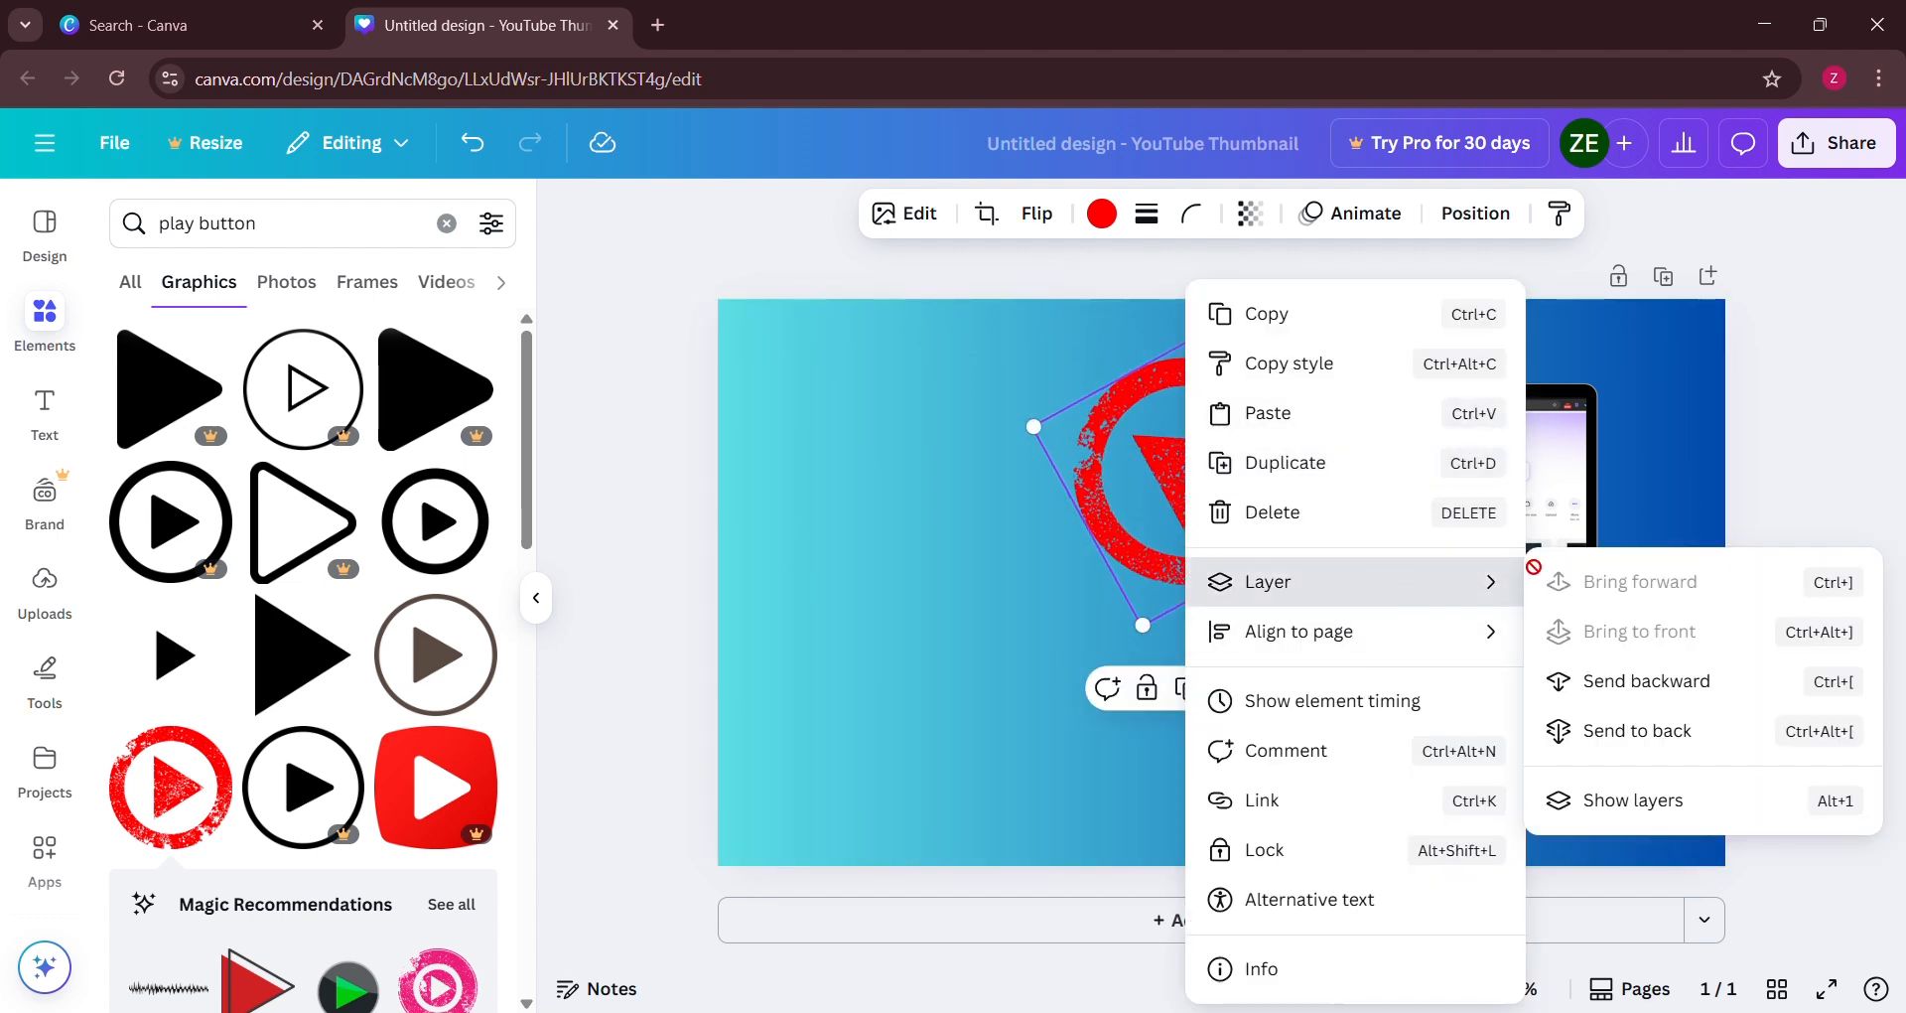
left_click(1606, 692)
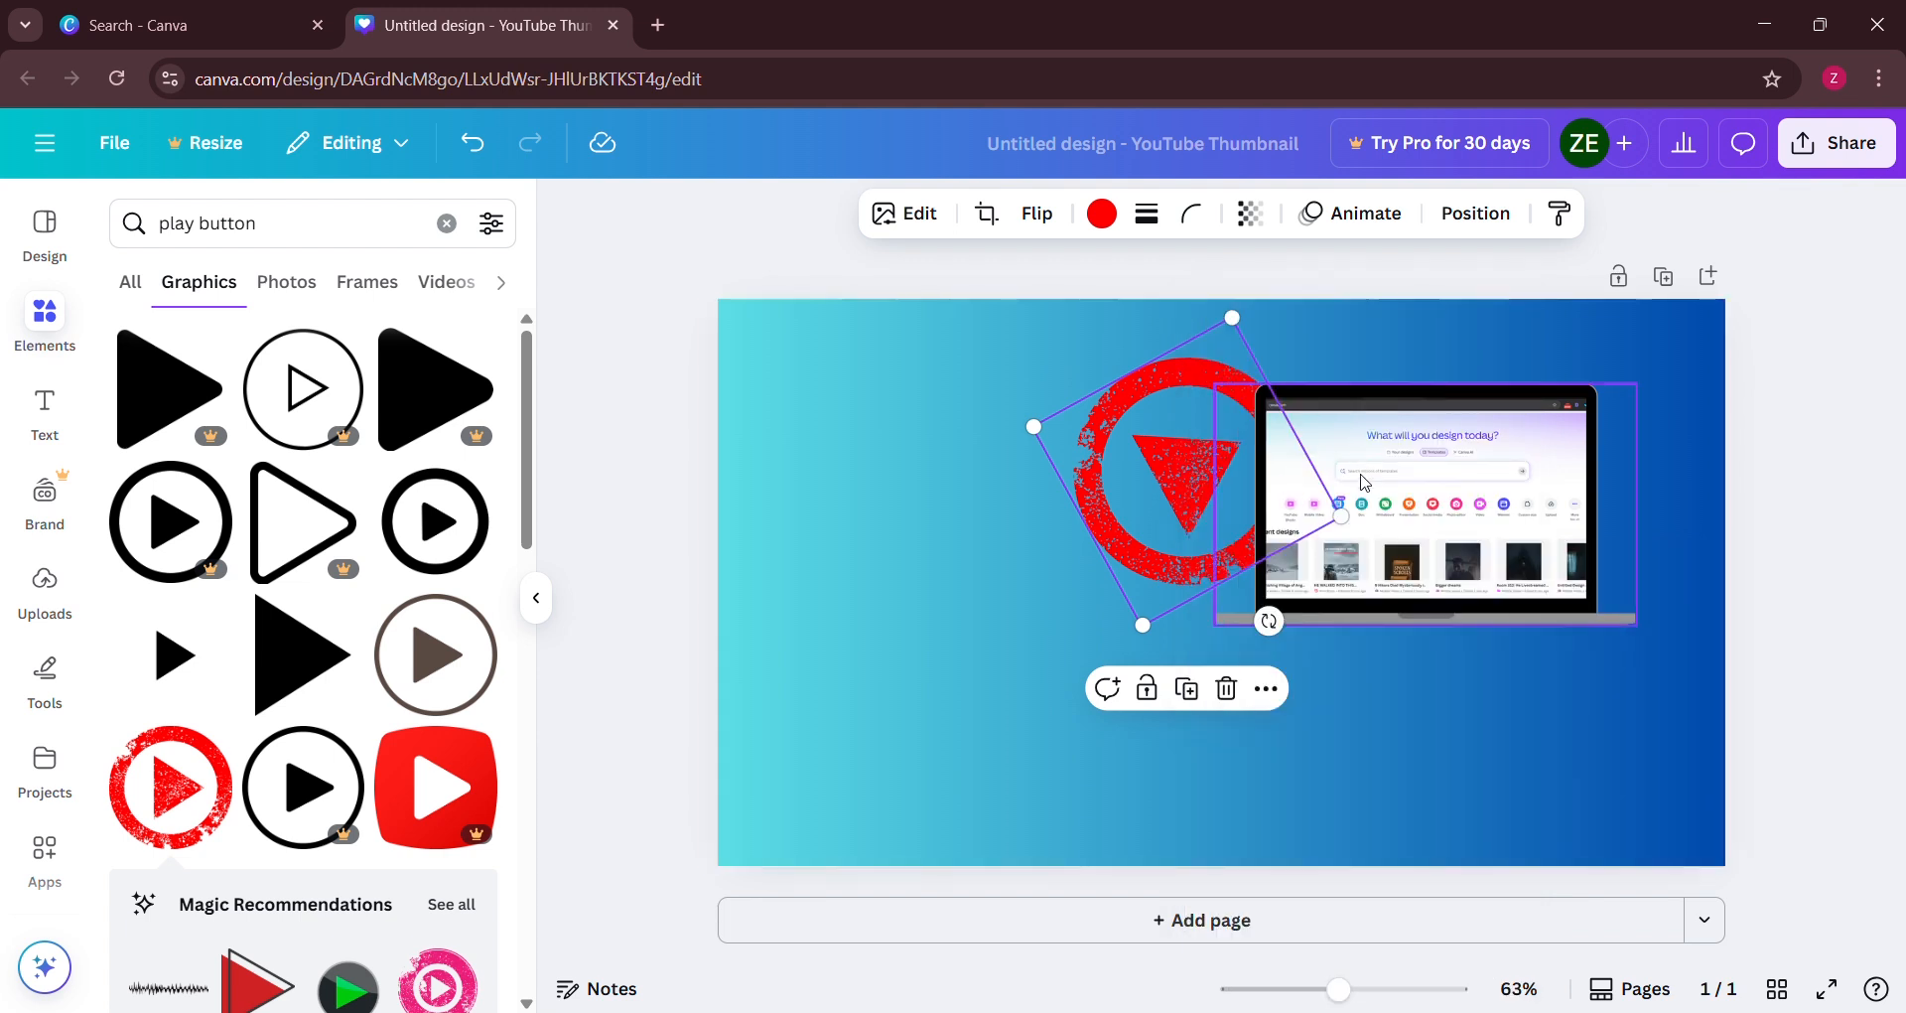
left_click(864, 519)
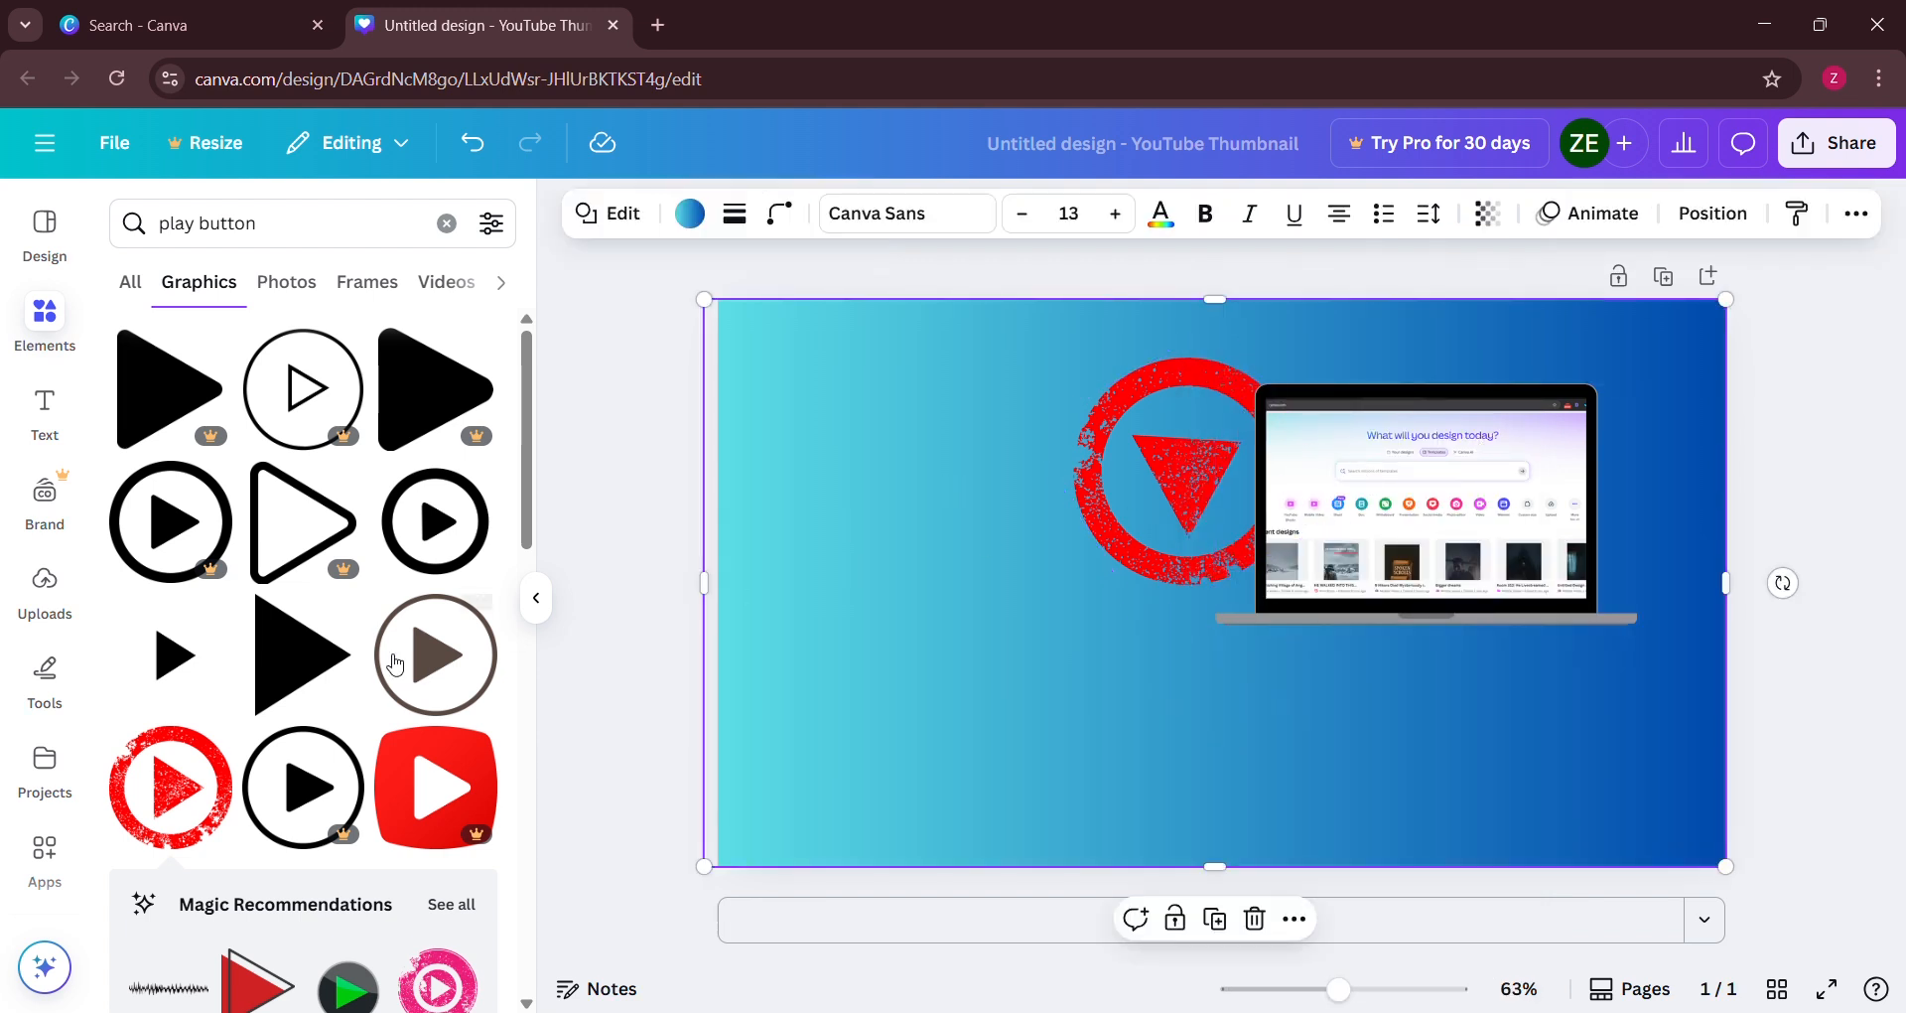
Search the element graphics for "canva logo" and add the round Canva logo to the page
left_click(311, 222)
type("canva logo")
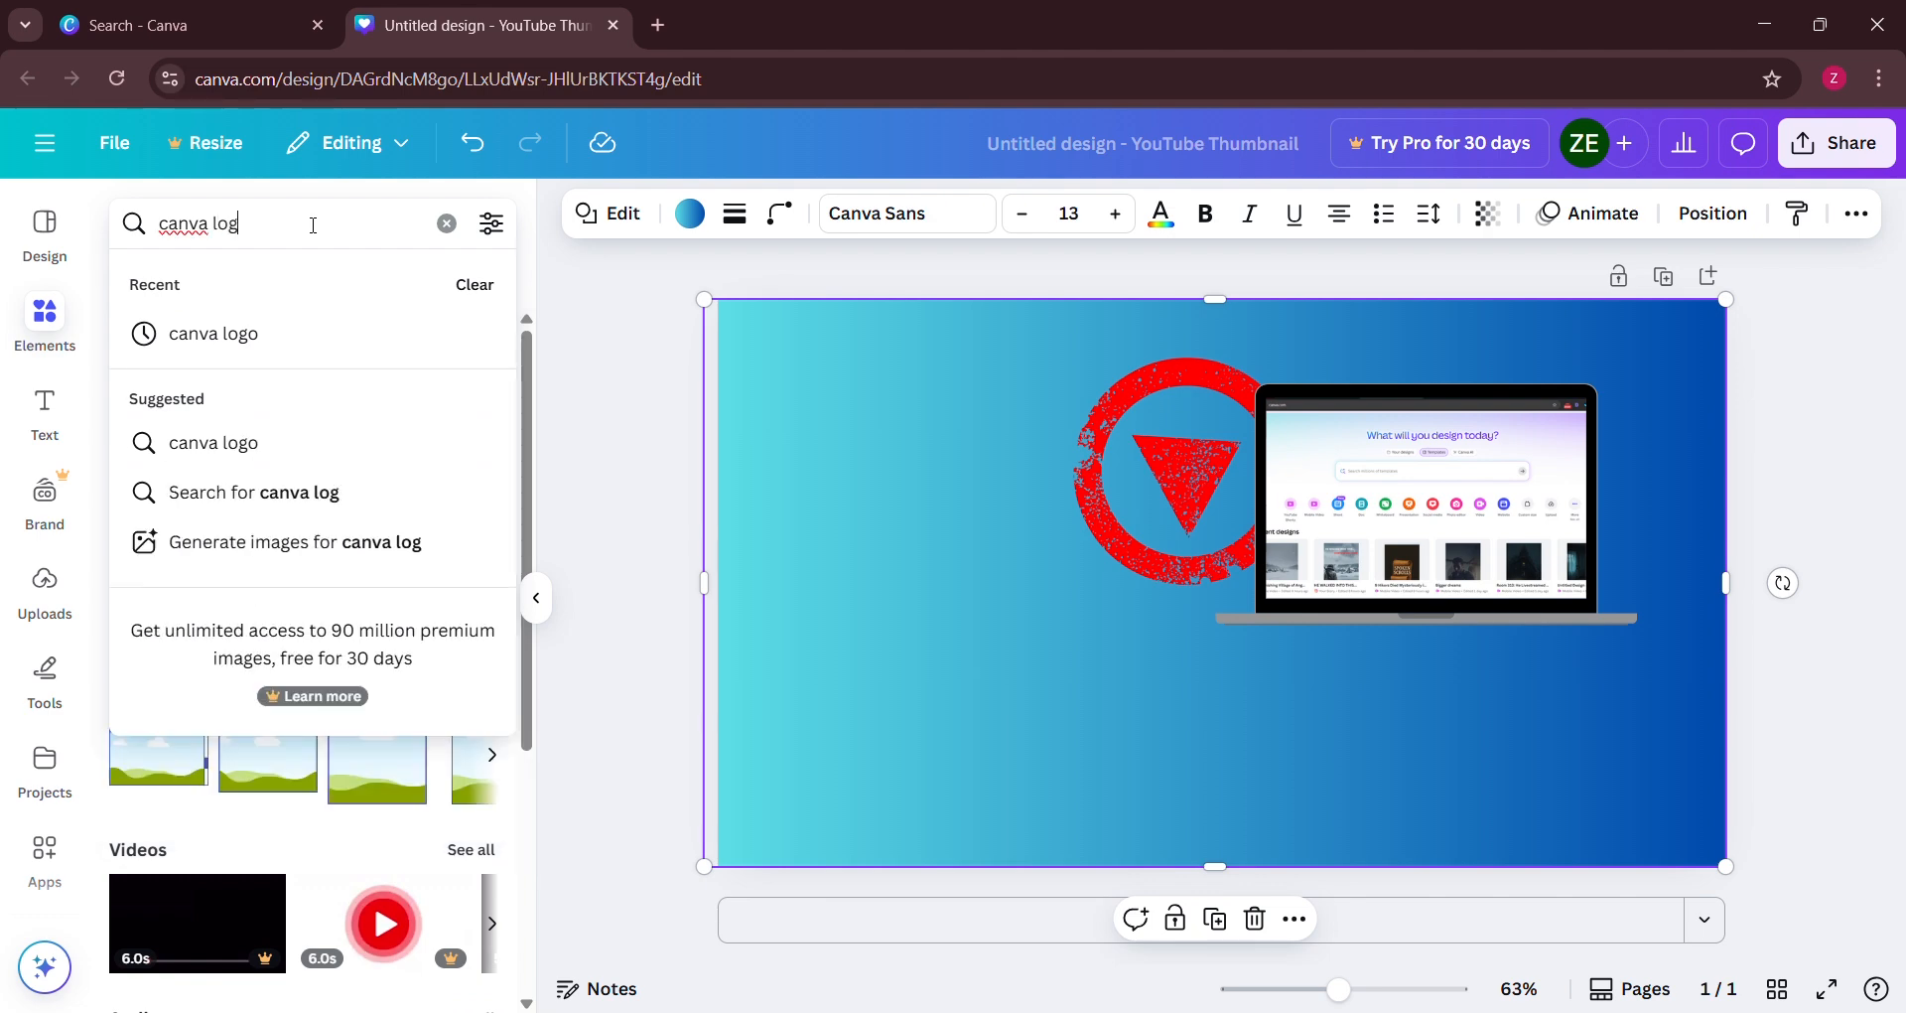
key("Return")
left_click(199, 282)
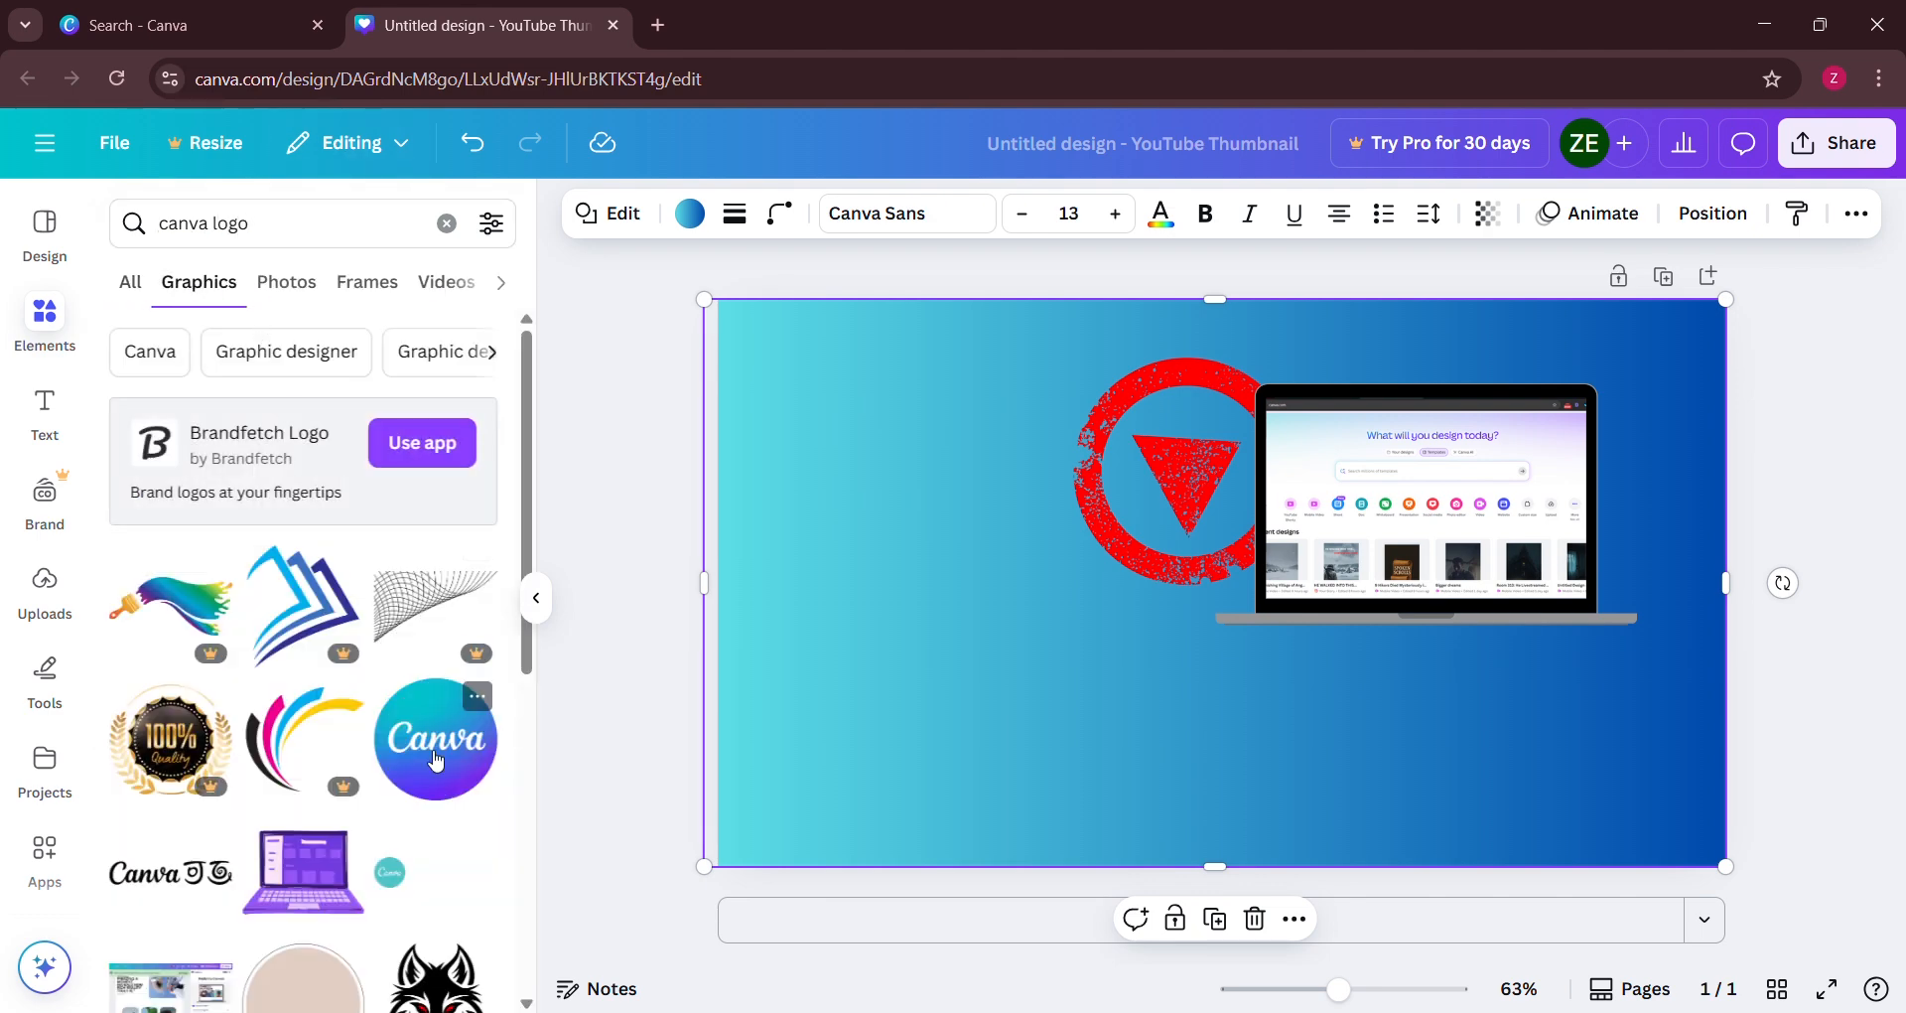
scroll(456, 626, "down", 1)
left_click(456, 625)
Move the round Canva logo to the thumbnail's upper right corner and tilt it clockwise
left_click_drag(1236, 606, 1534, 535)
left_click_drag(1664, 388, 1648, 427)
left_click_drag(1575, 622, 1460, 635)
left_click_drag(1581, 468, 1652, 421)
Send the Canva logo backward and space out the laptop and play graphic, with the laptop below the other two
right_click(1605, 417)
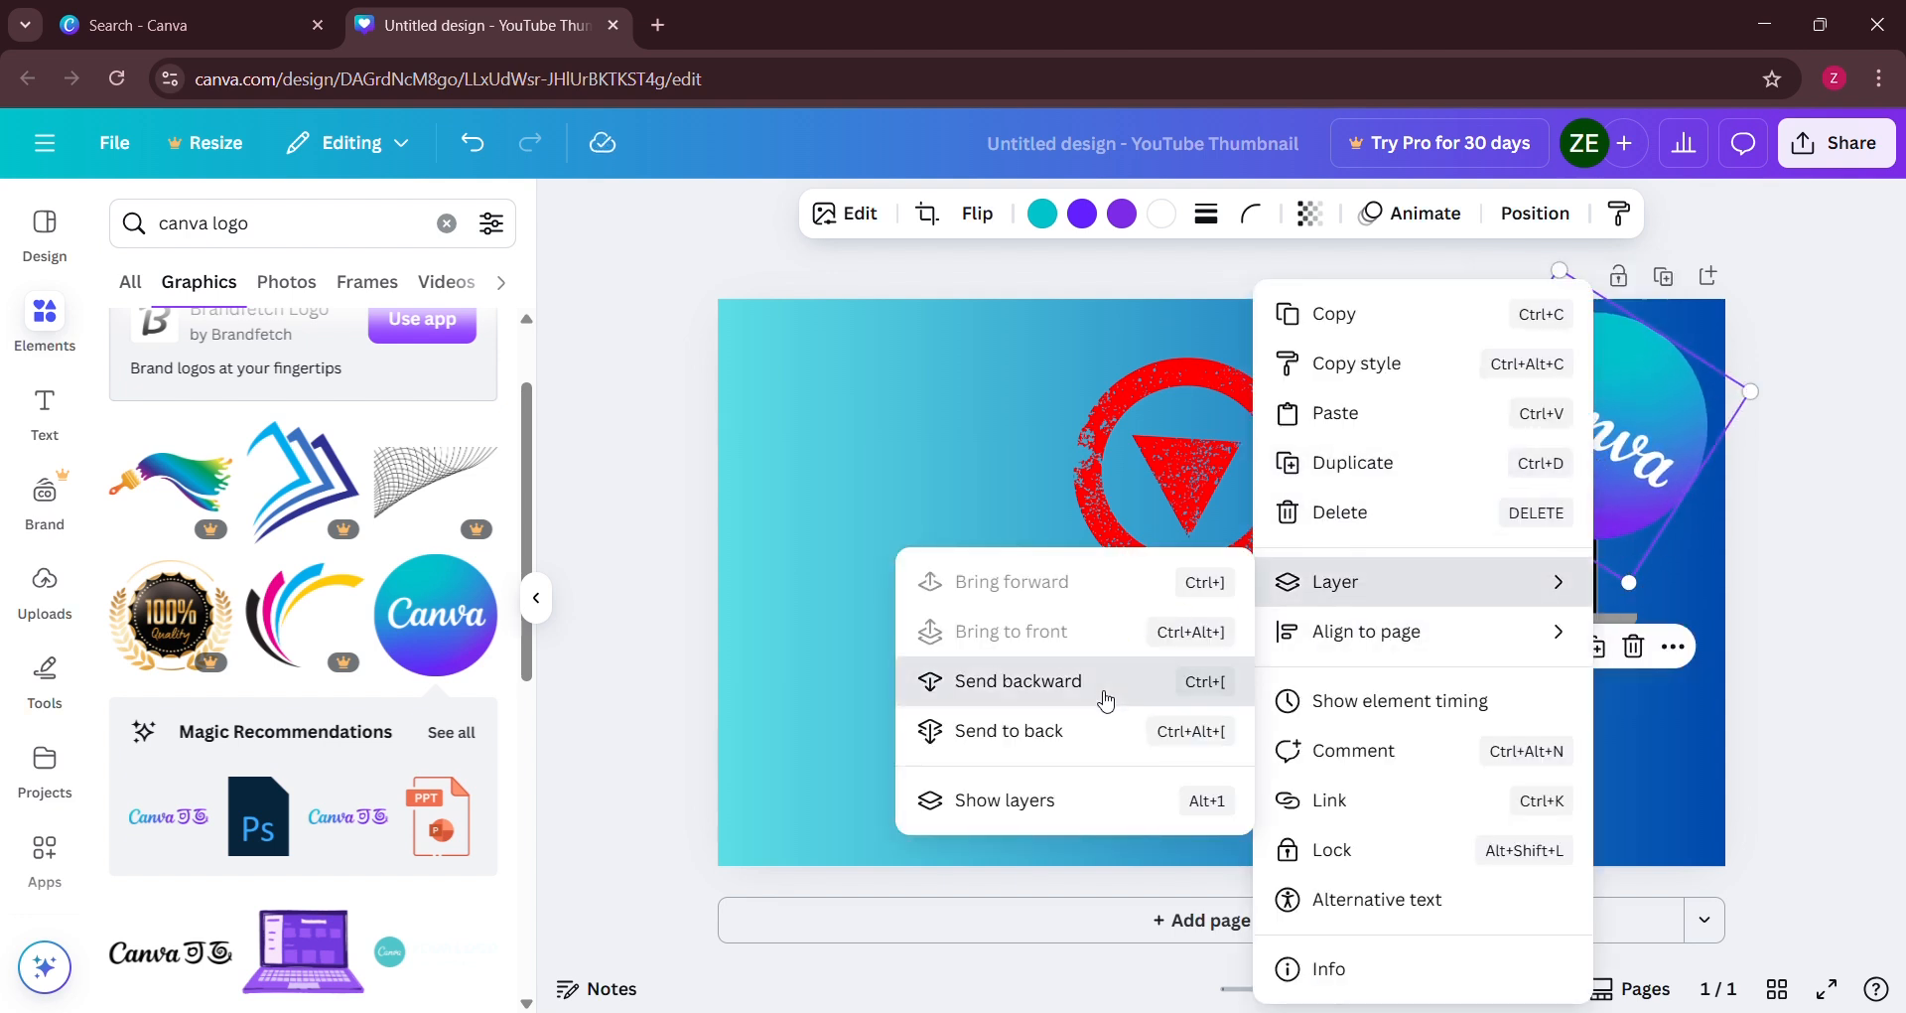
left_click(1092, 685)
left_click(1101, 748)
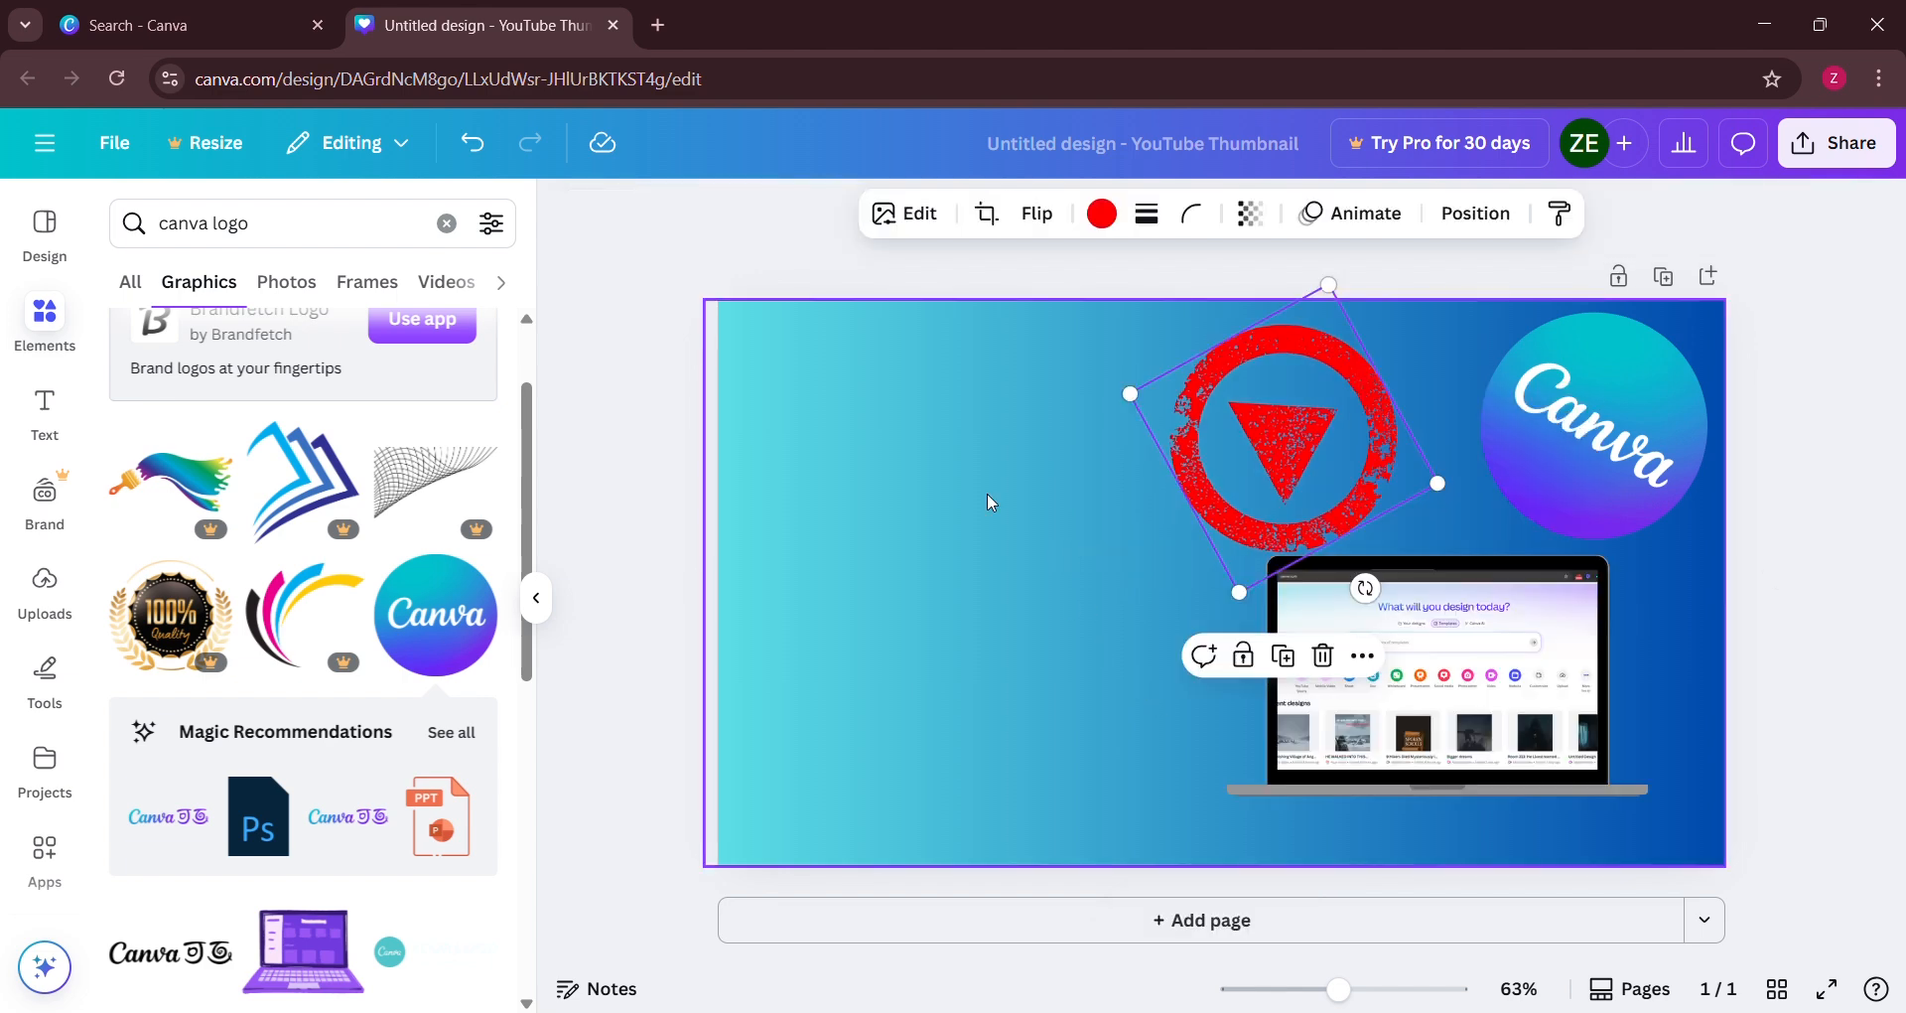
scroll(270, 567, "down", 10)
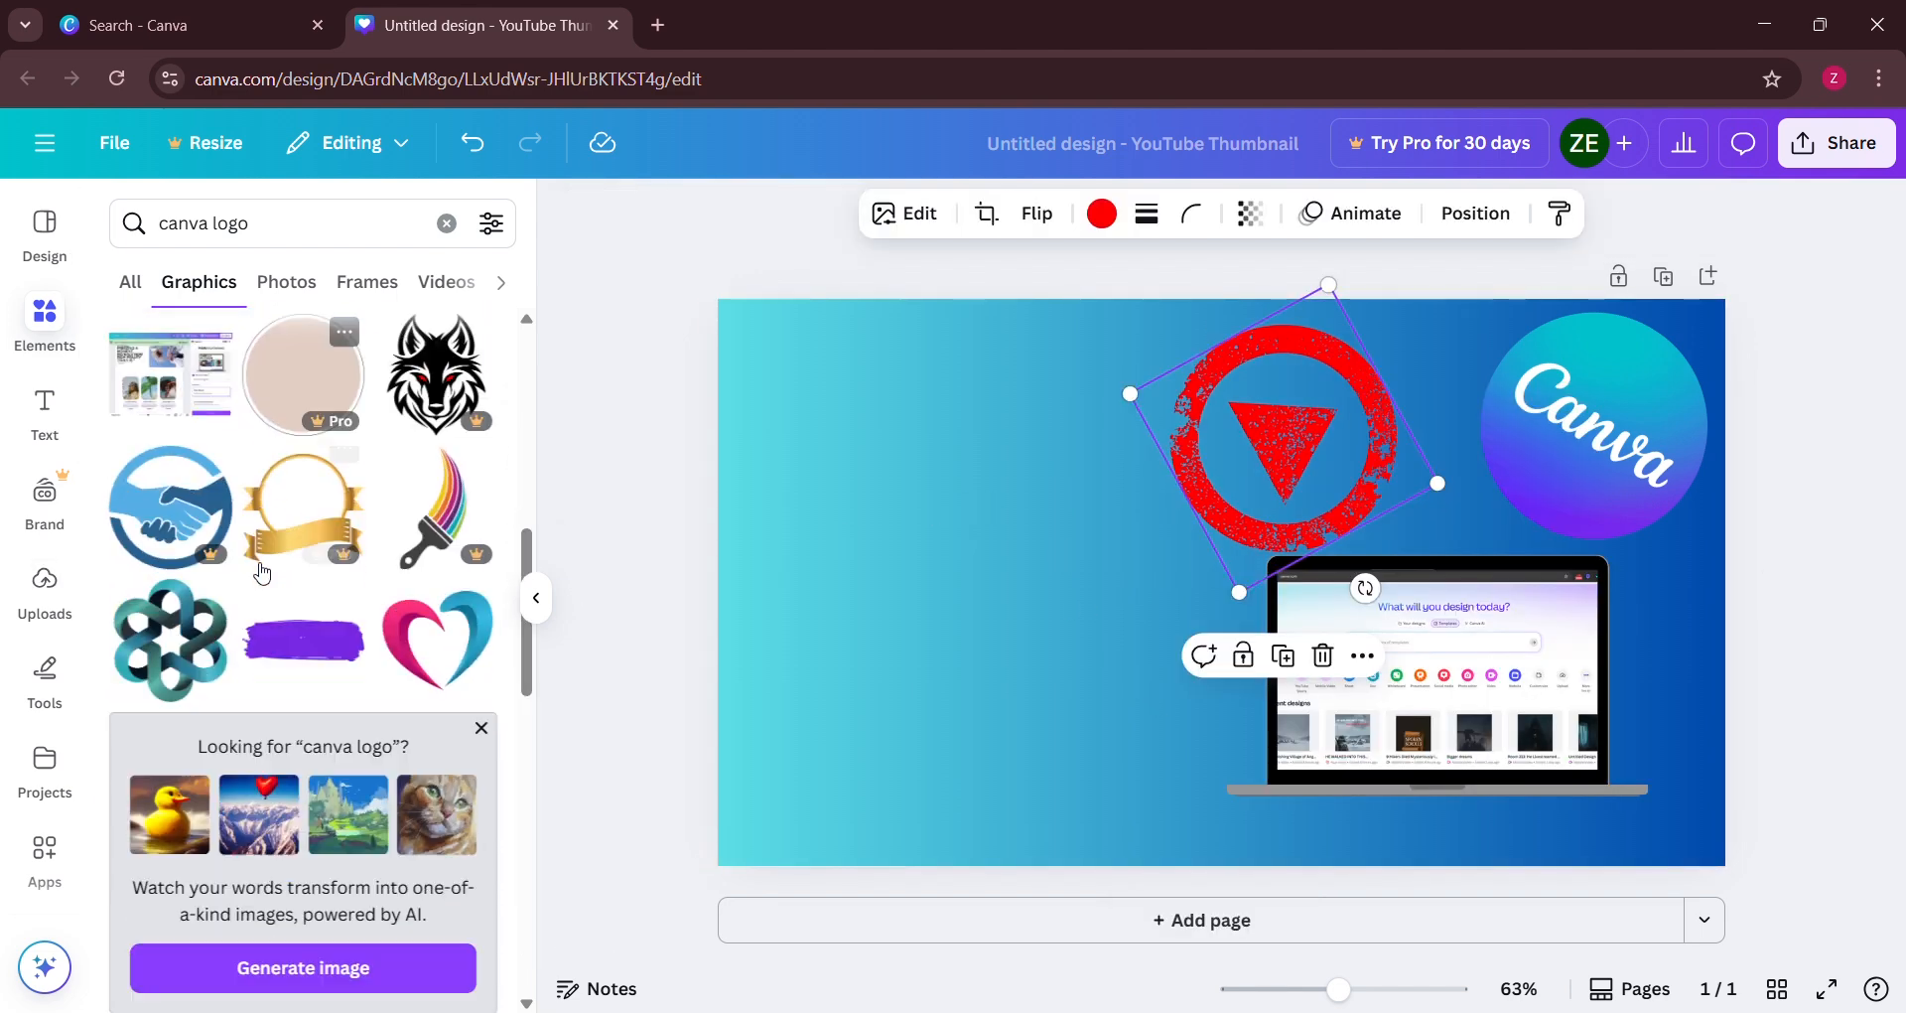
scroll(281, 566, "up", 10)
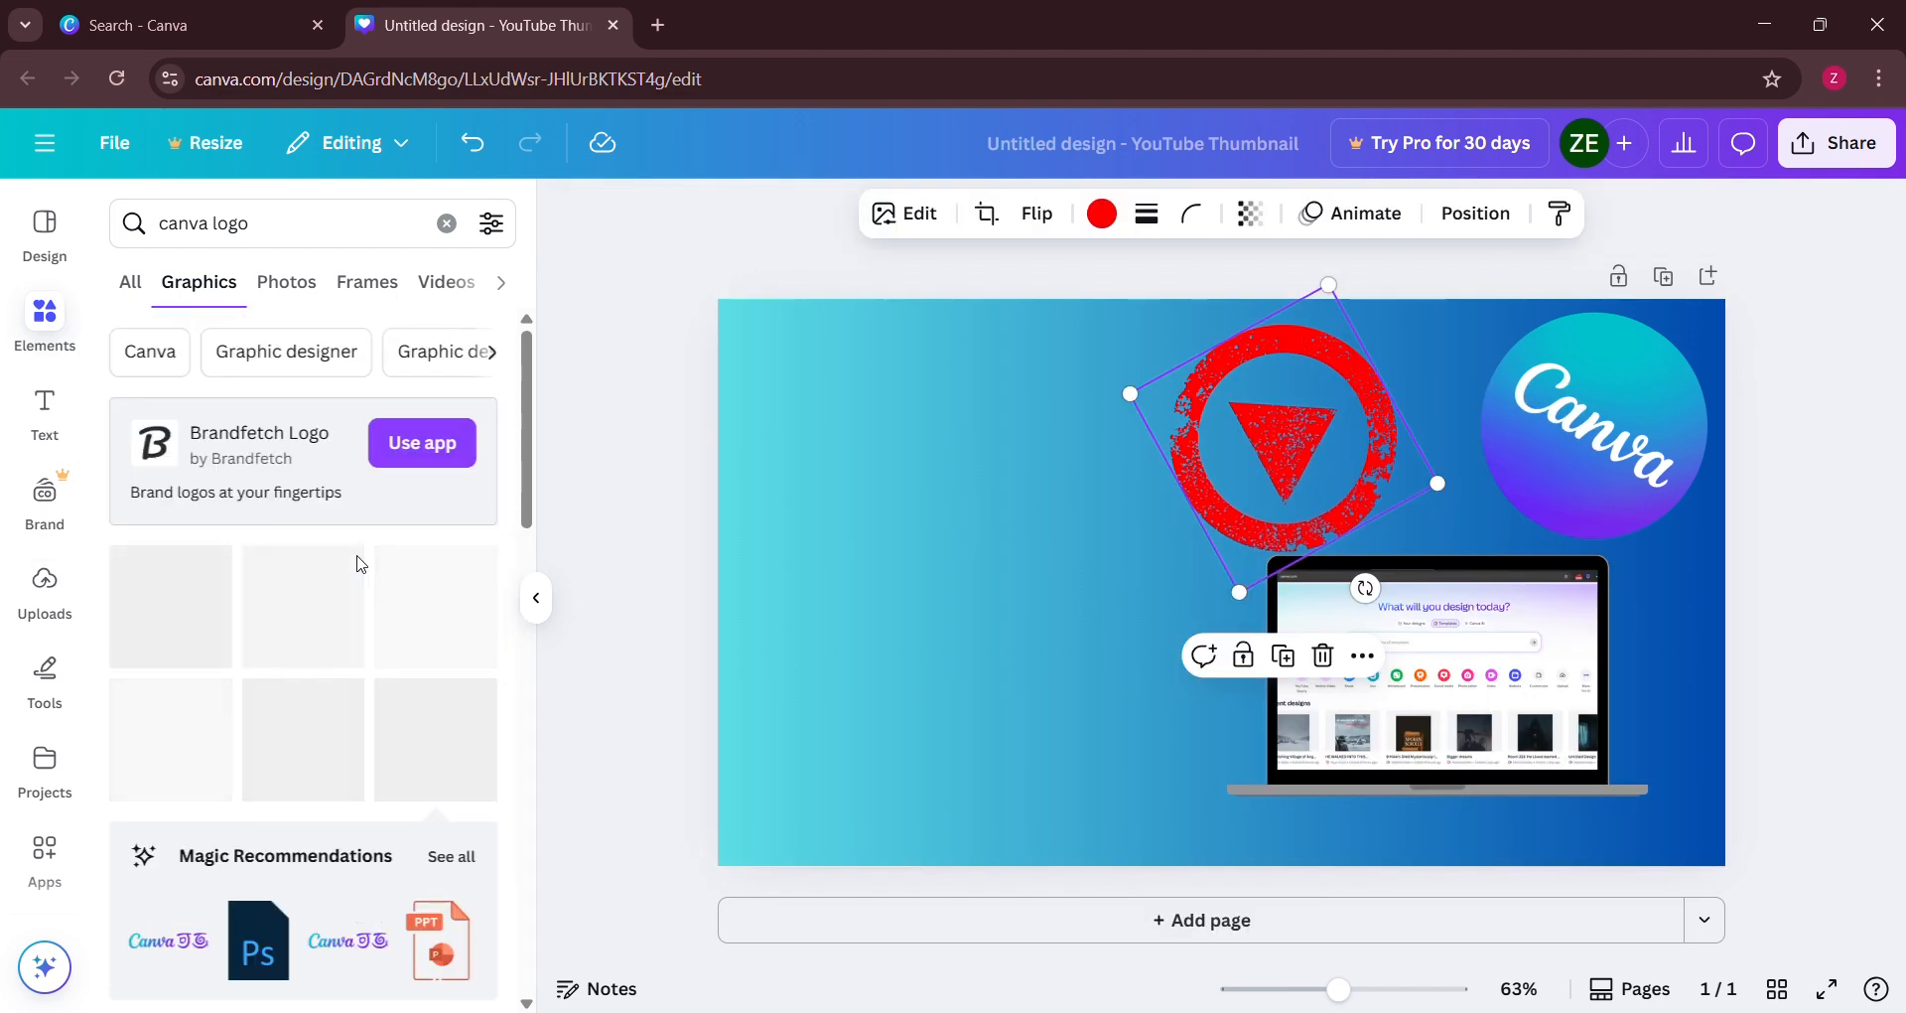
left_click(312, 282)
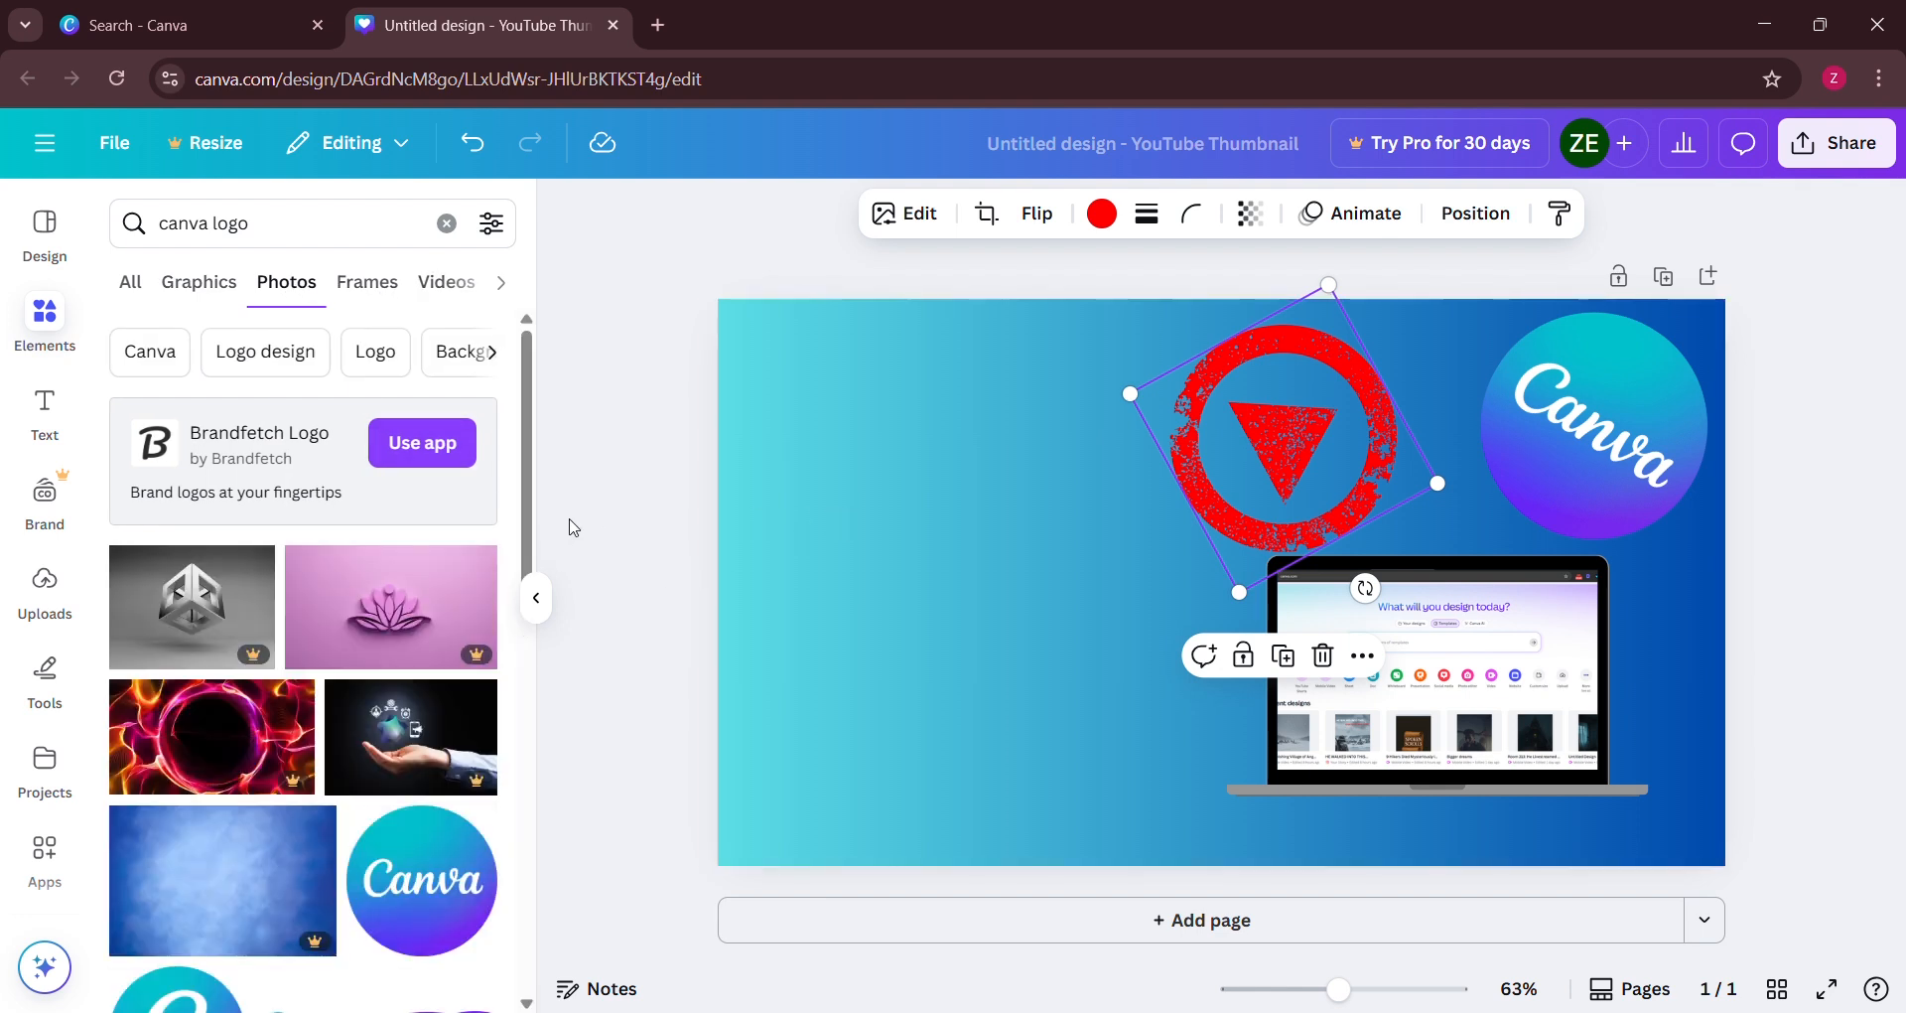
left_click(939, 564)
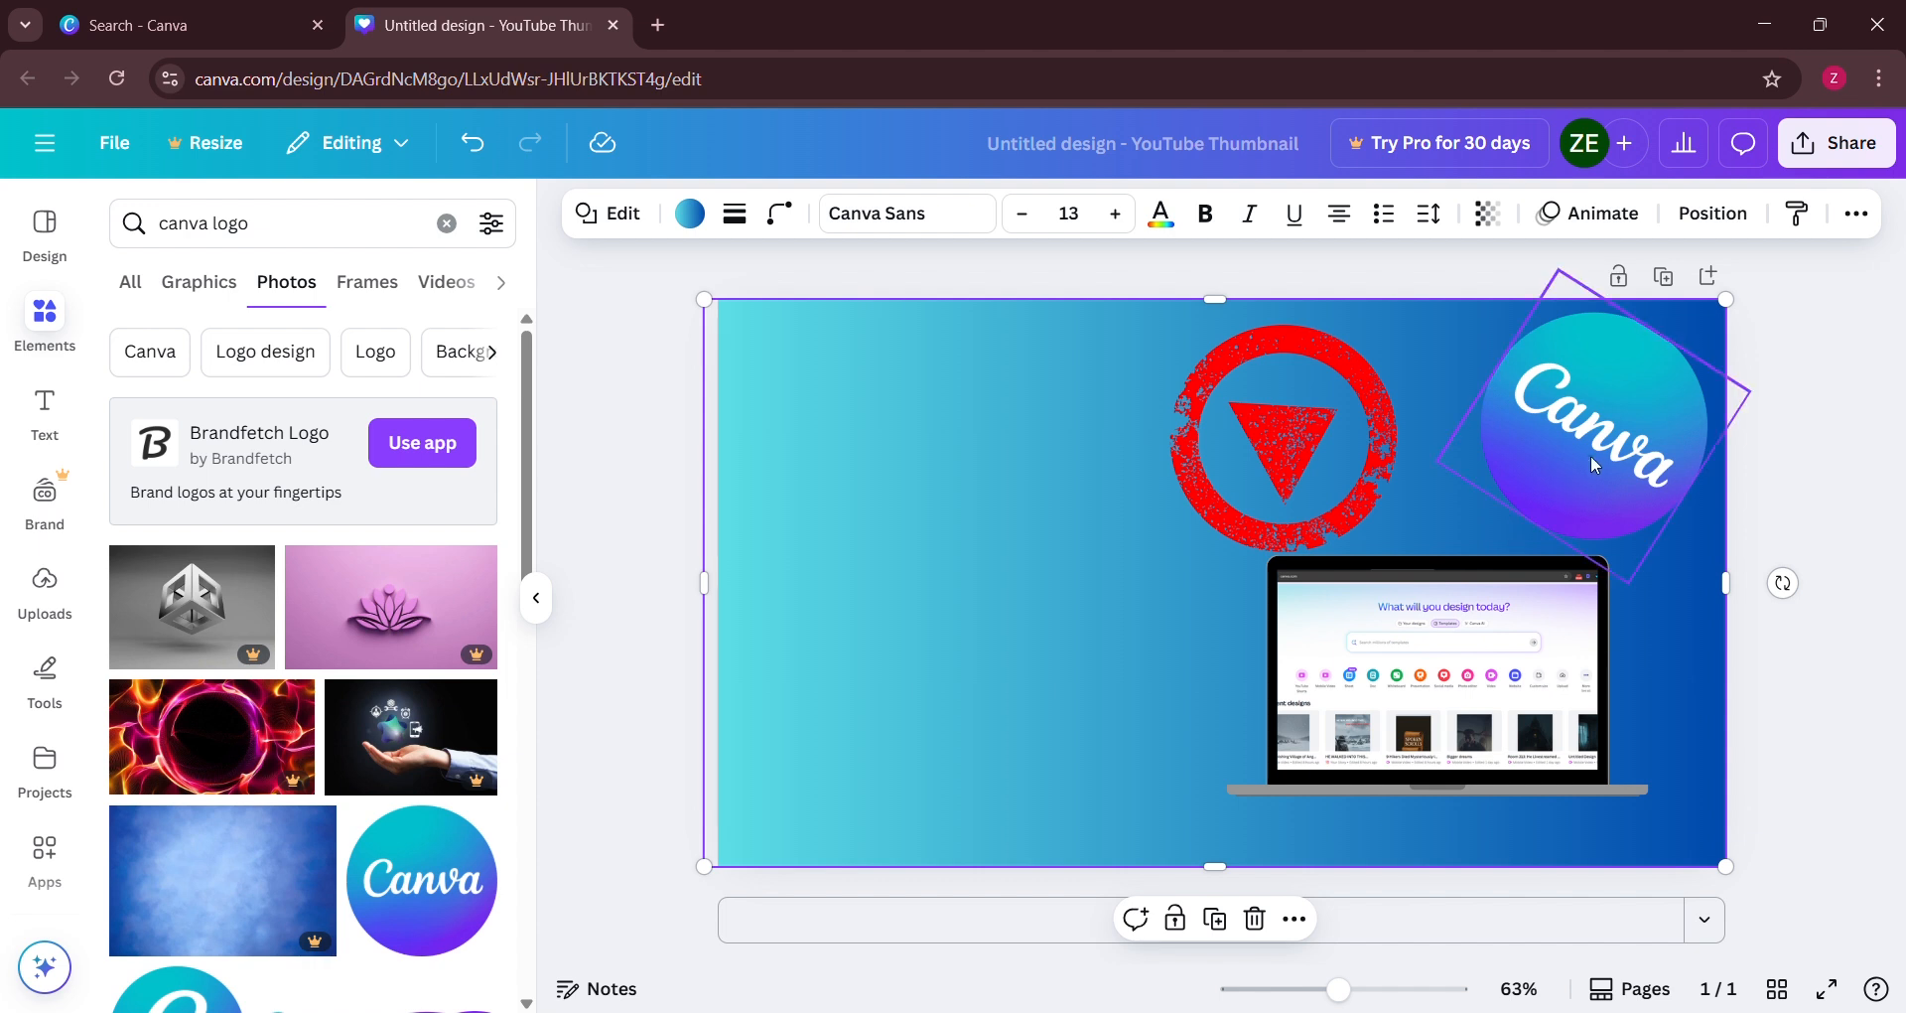
Rotate the Canva logo back slightly to reduce its clockwise tilt
left_click(1510, 516)
left_click_drag(1497, 565, 1545, 606)
left_click(1205, 389)
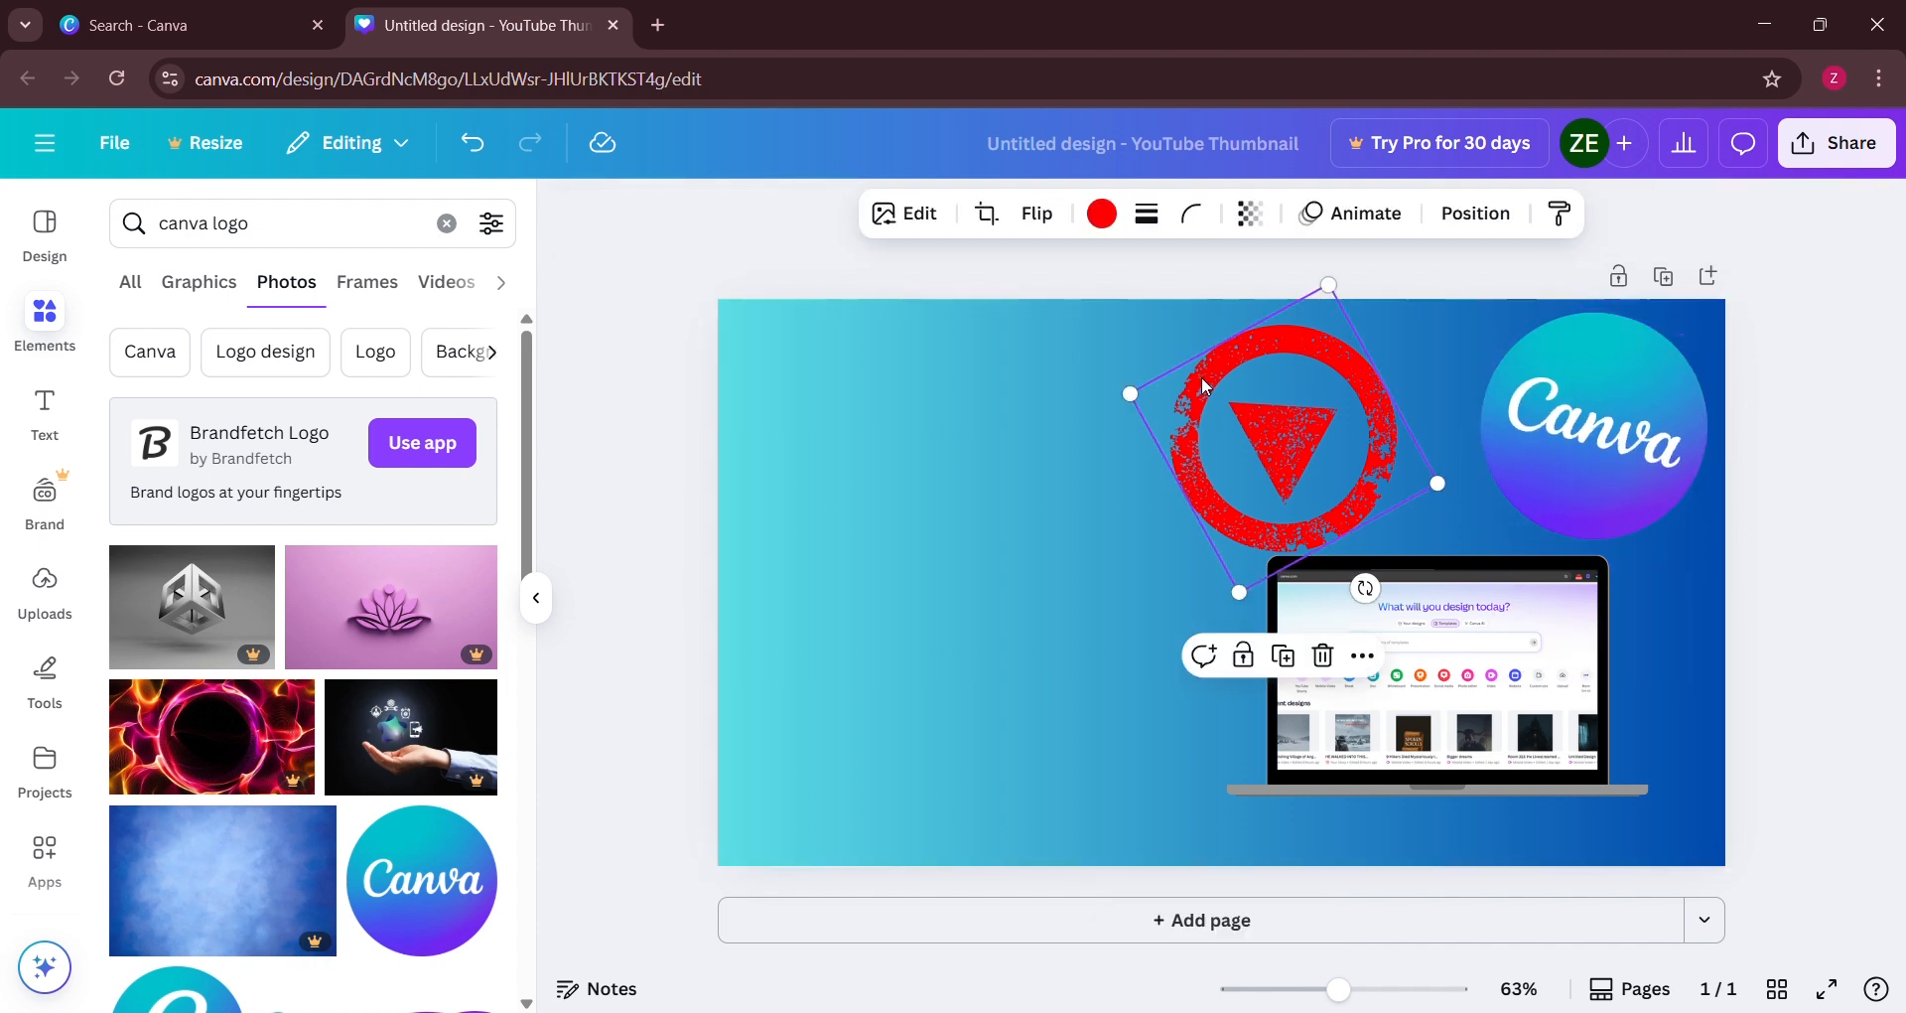
left_click(884, 480)
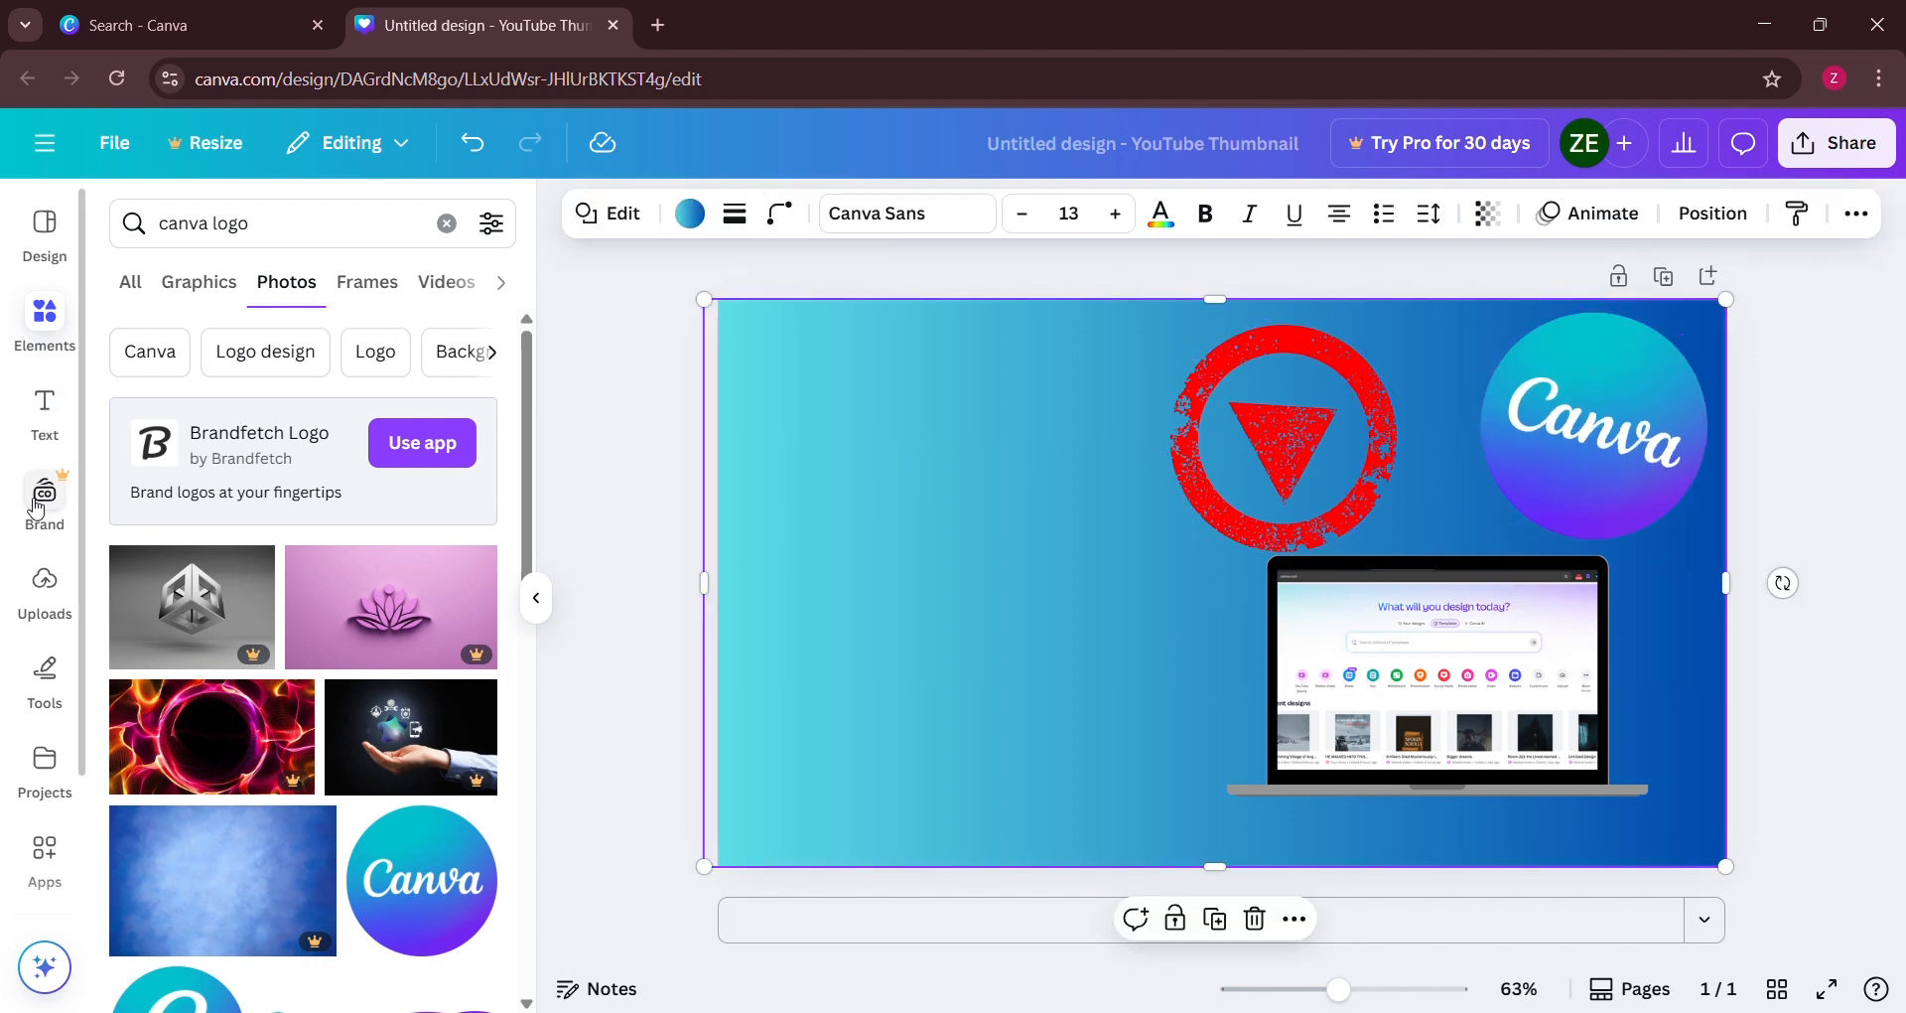
Search all elements for "frame" and add the circular frame to the page
left_click(242, 224)
triple_click(320, 222)
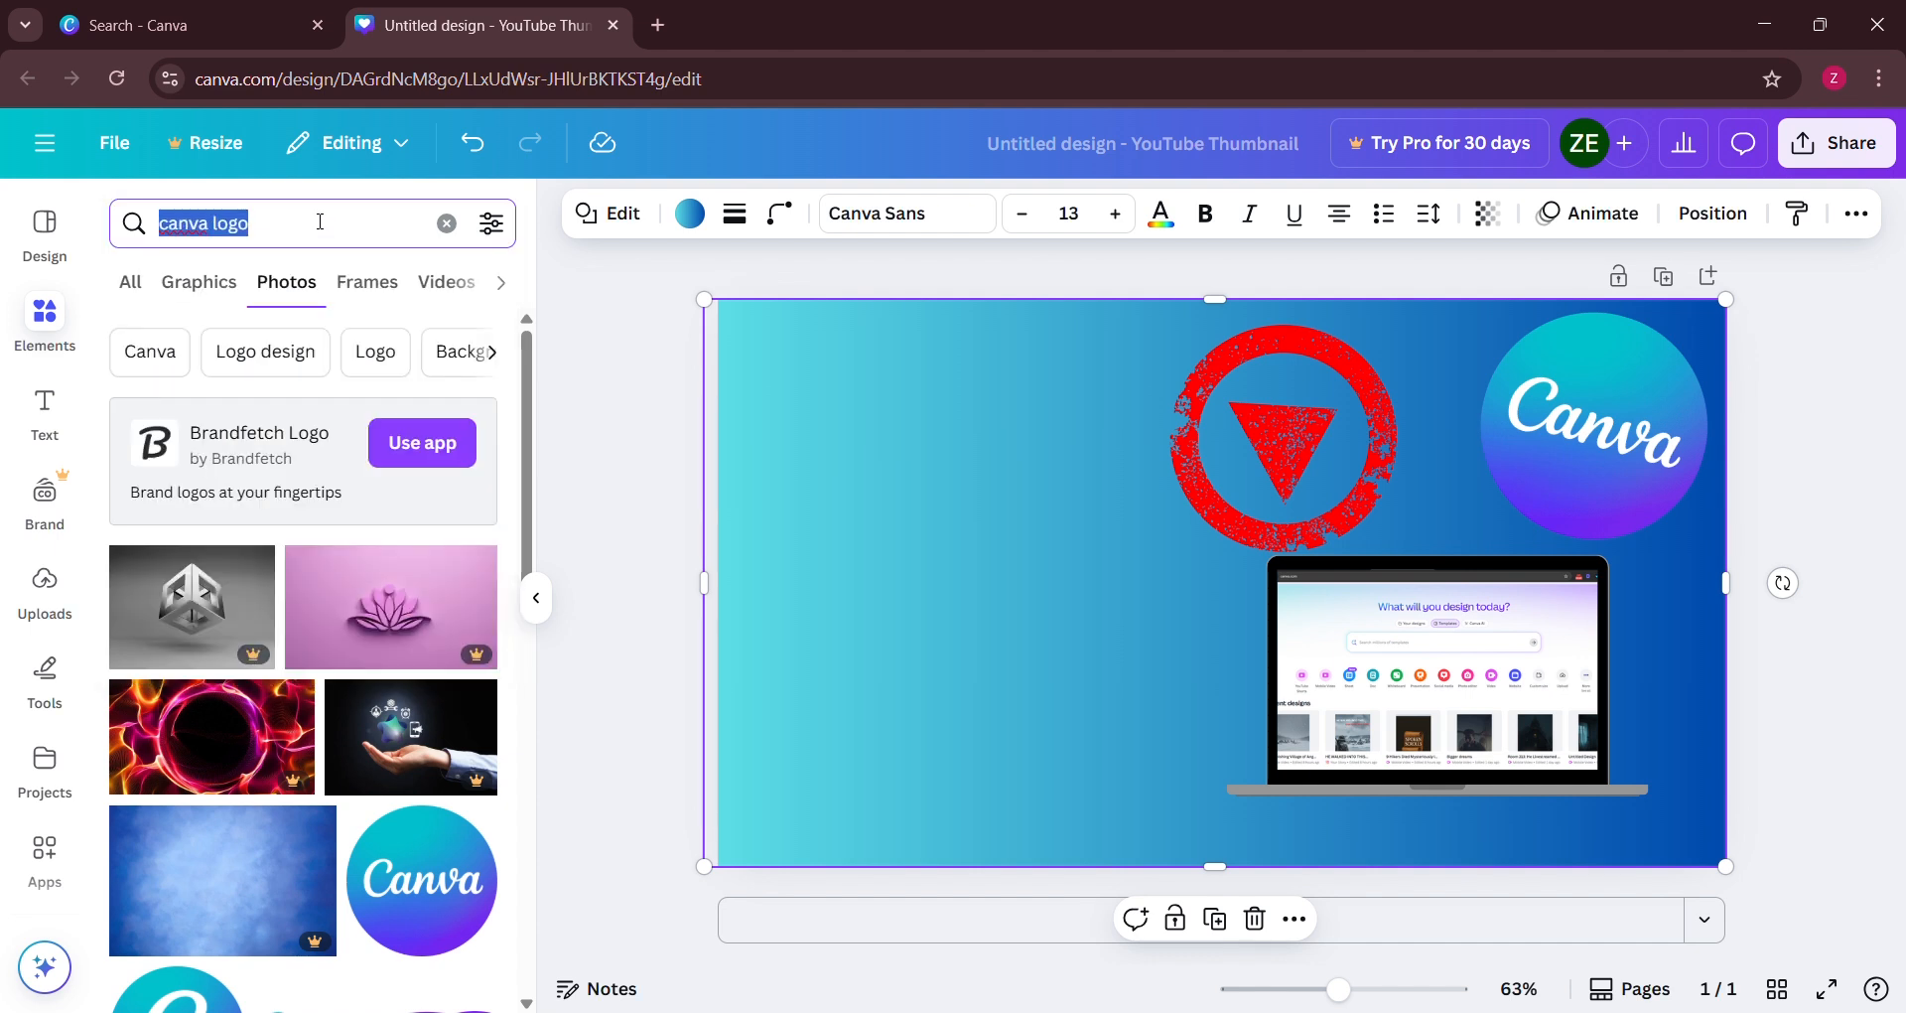
type("frame")
key("Return")
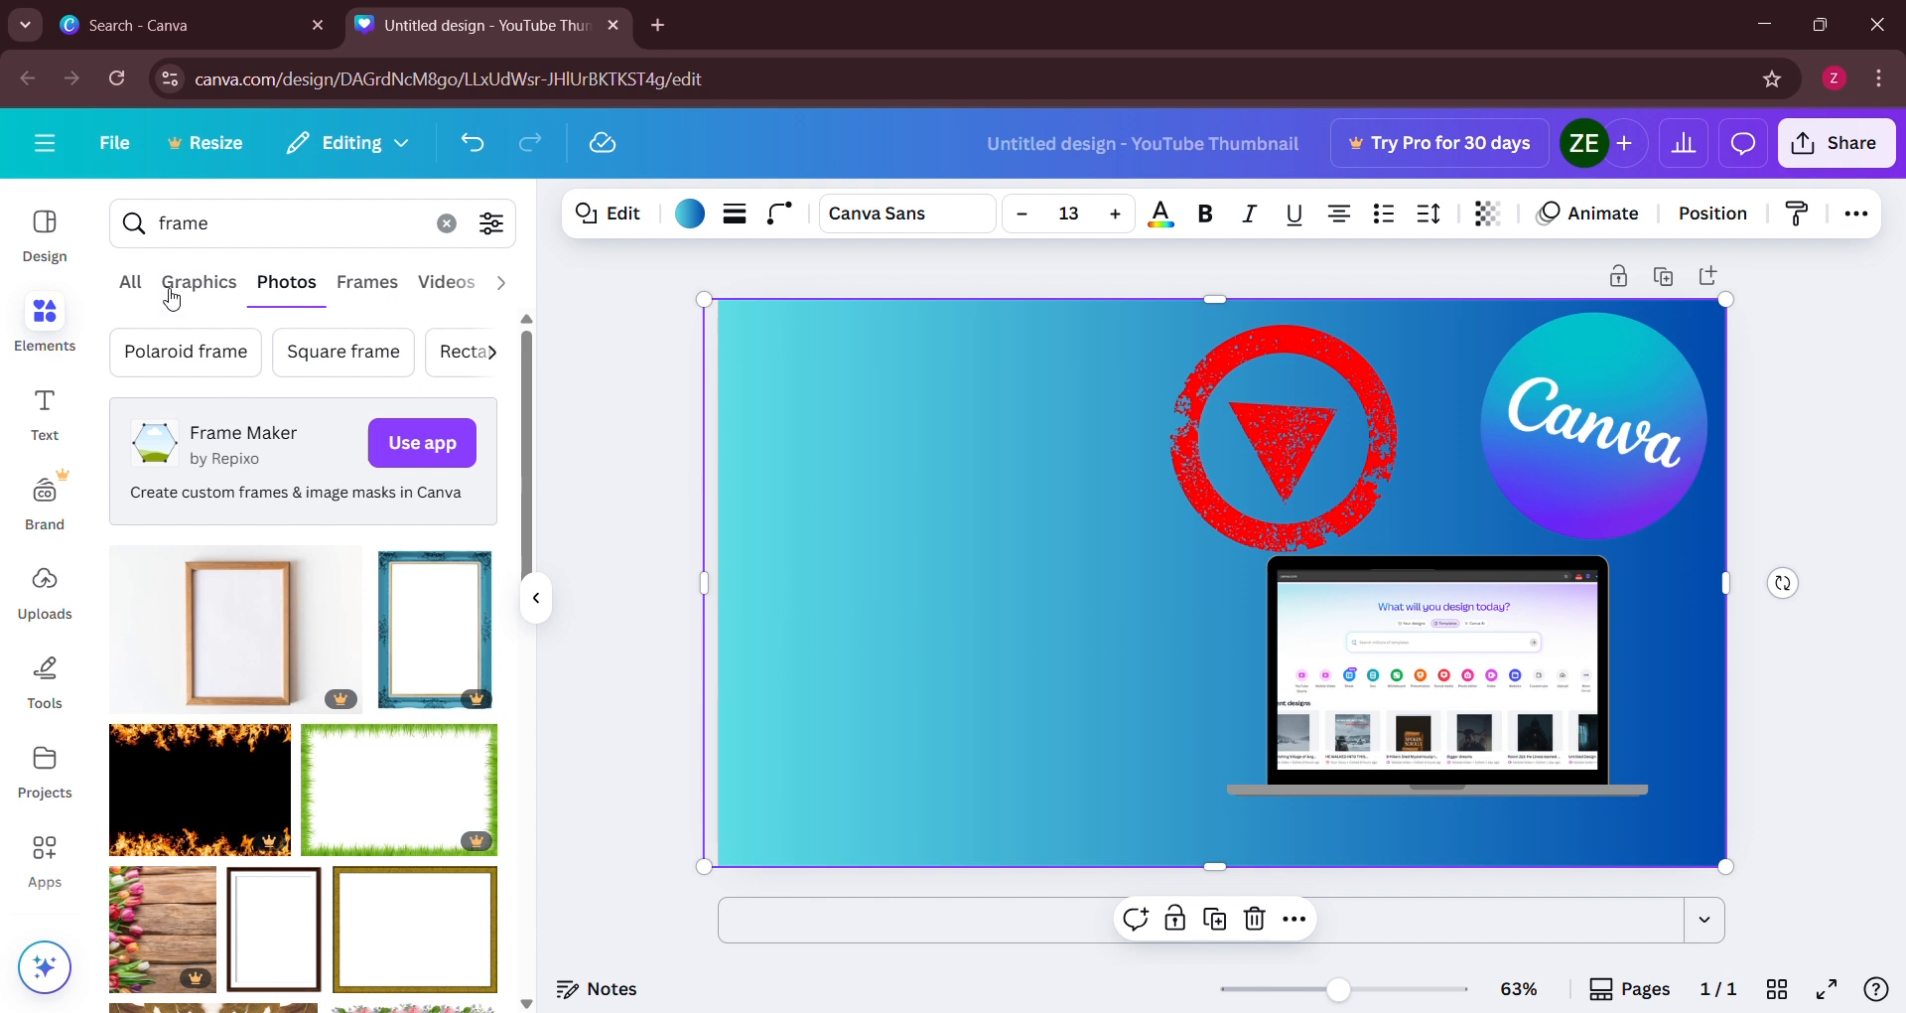
left_click(130, 283)
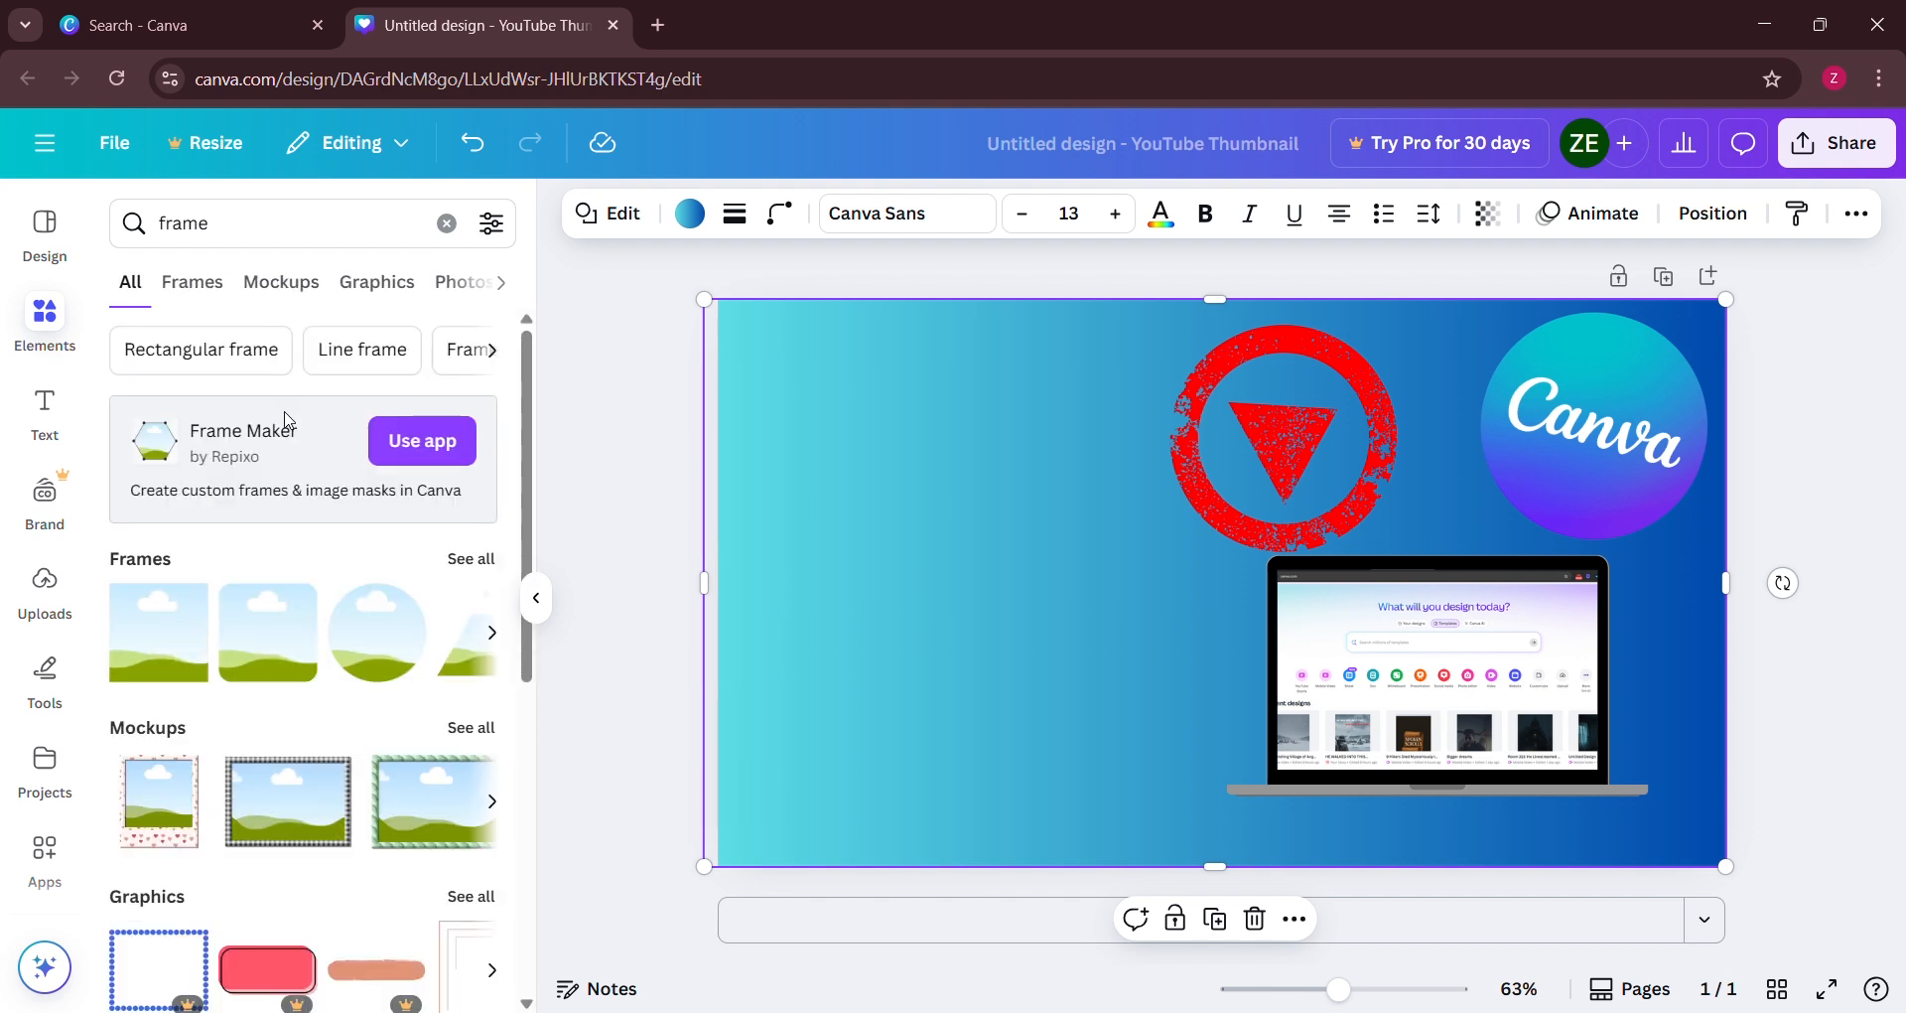
scroll(298, 466, "down", 3)
left_click(377, 386)
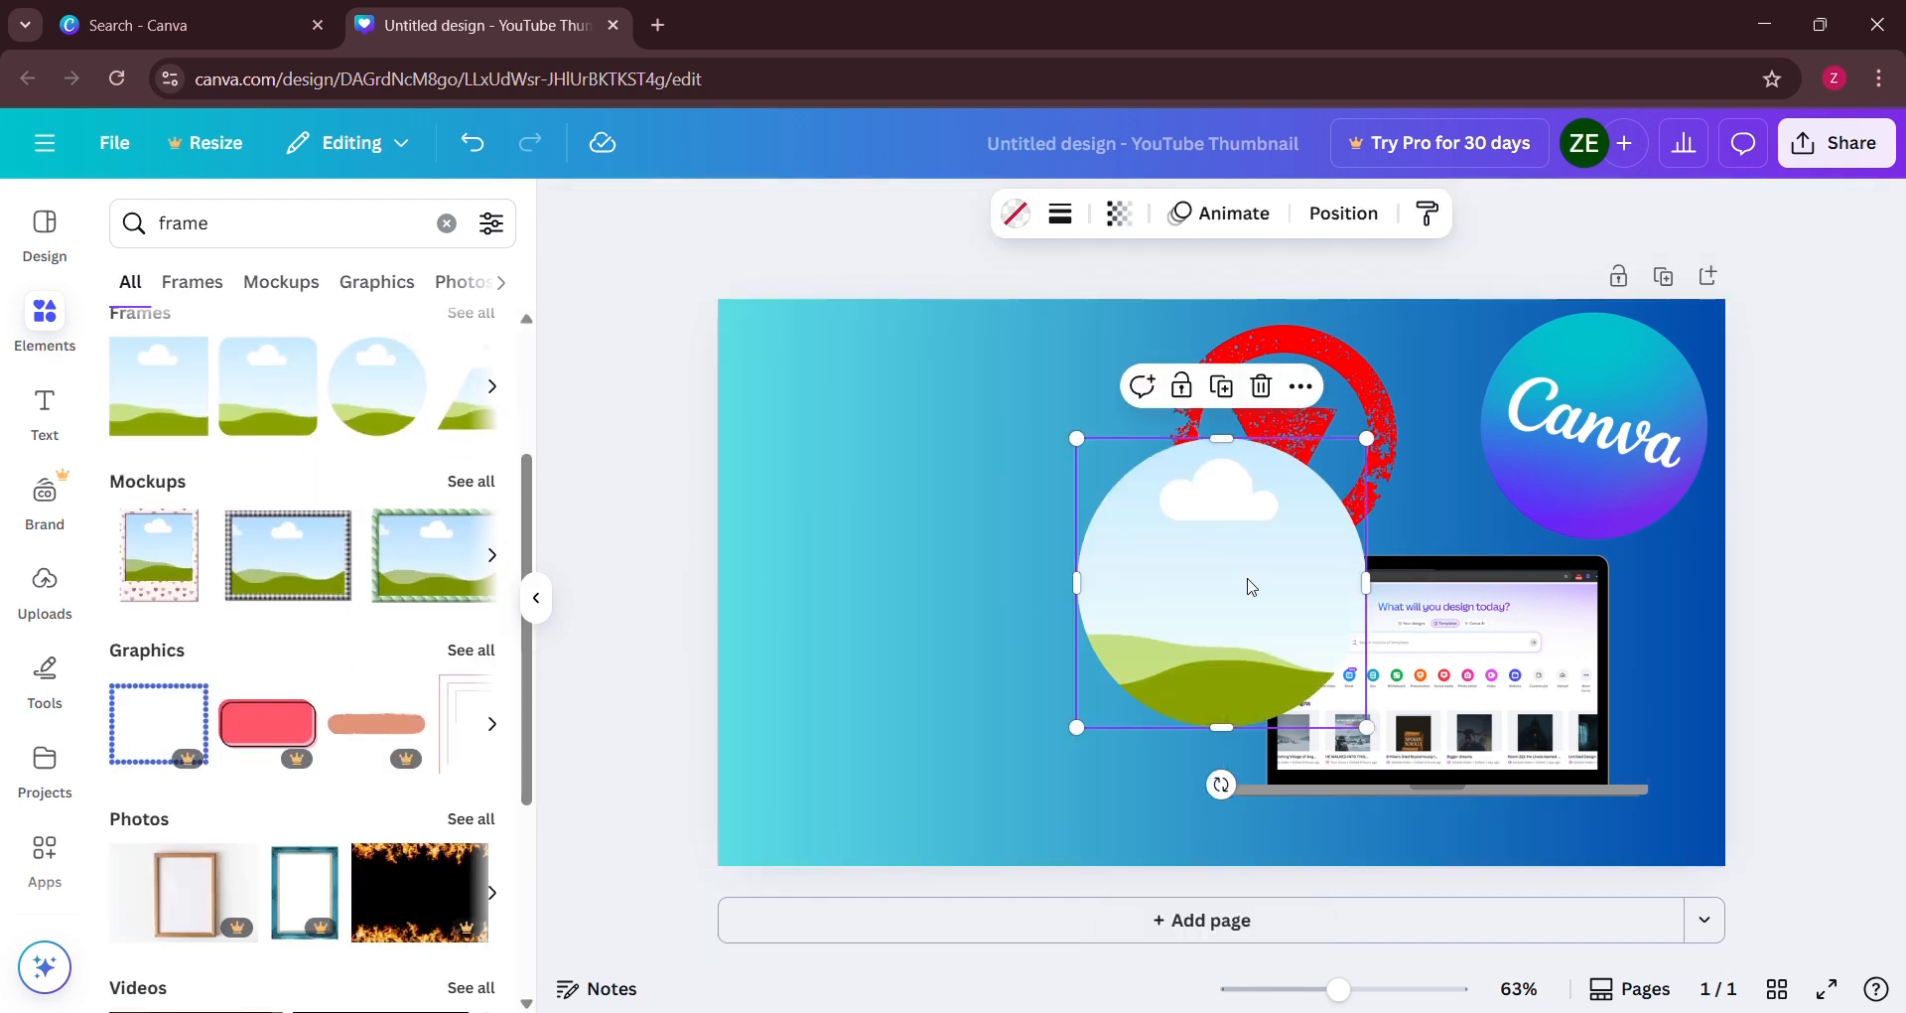
Shrink the circular frame and place it in the lower left part of the thumbnail
left_click_drag(1203, 539, 887, 656)
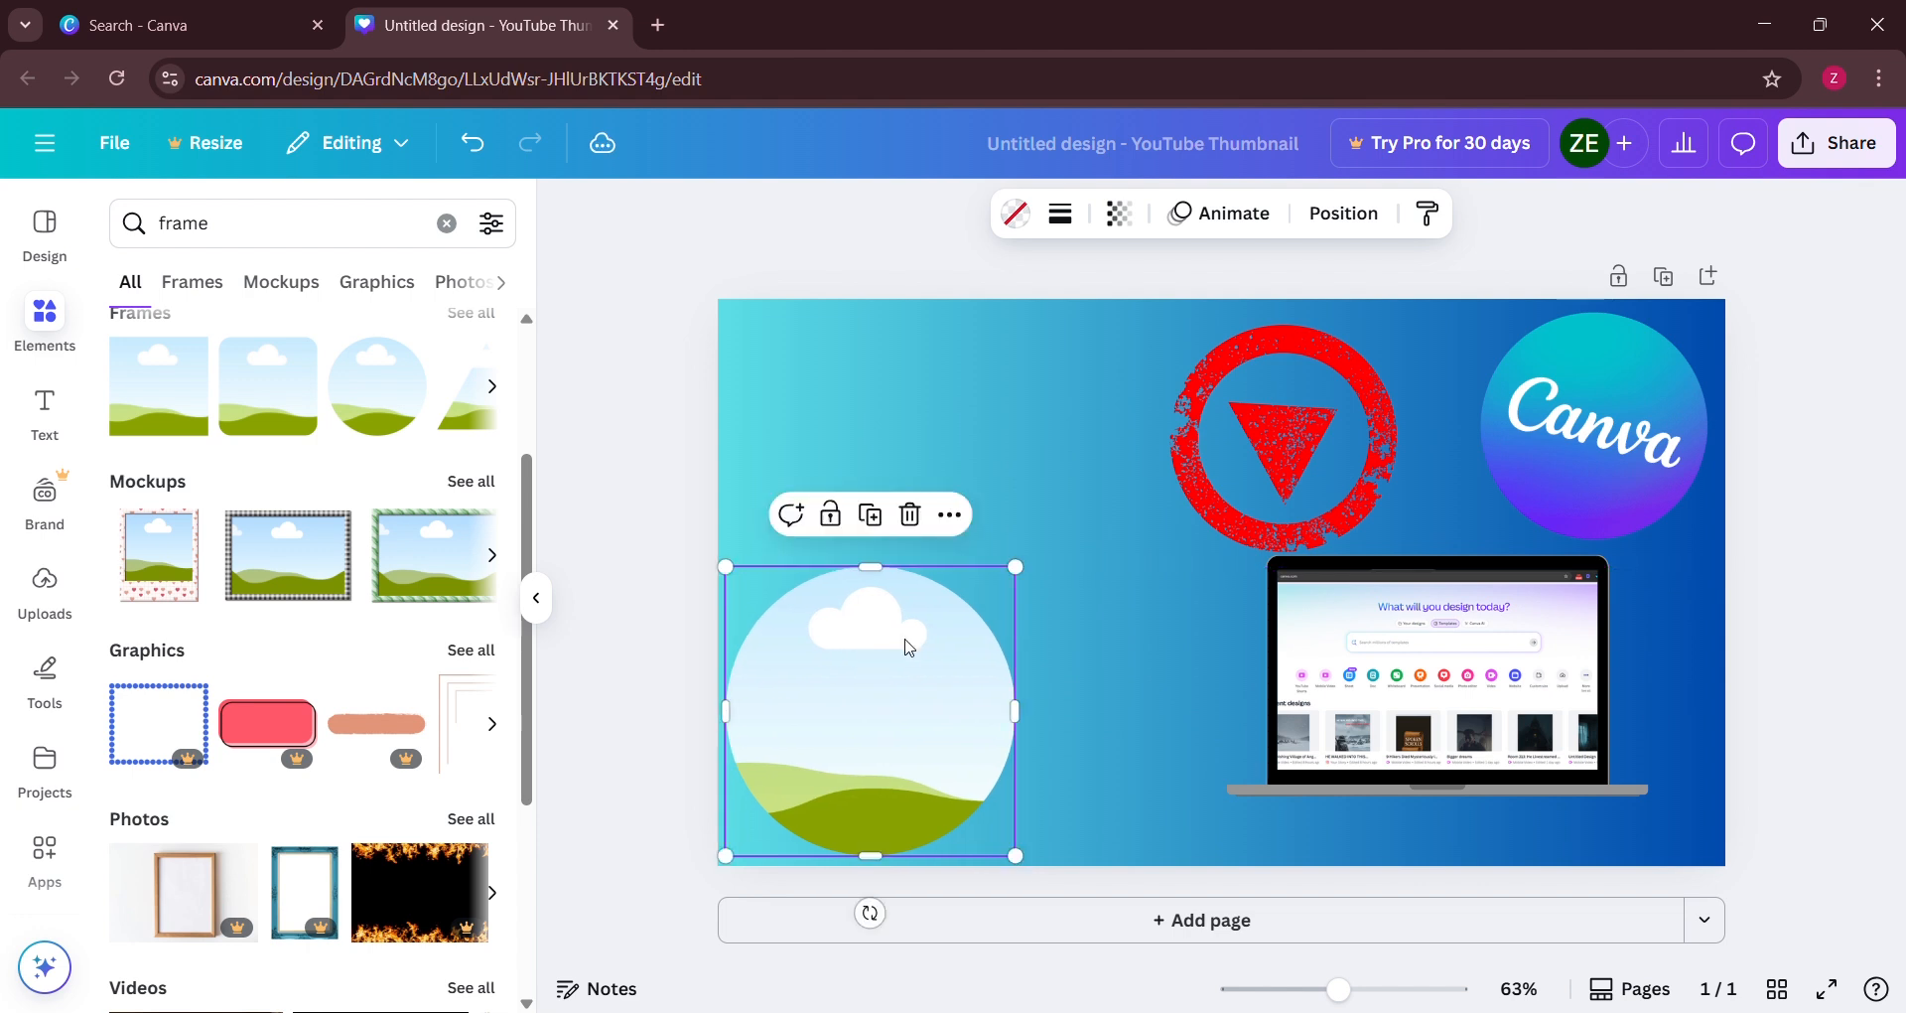
left_click_drag(1010, 573, 906, 666)
left_click_drag(830, 745, 871, 722)
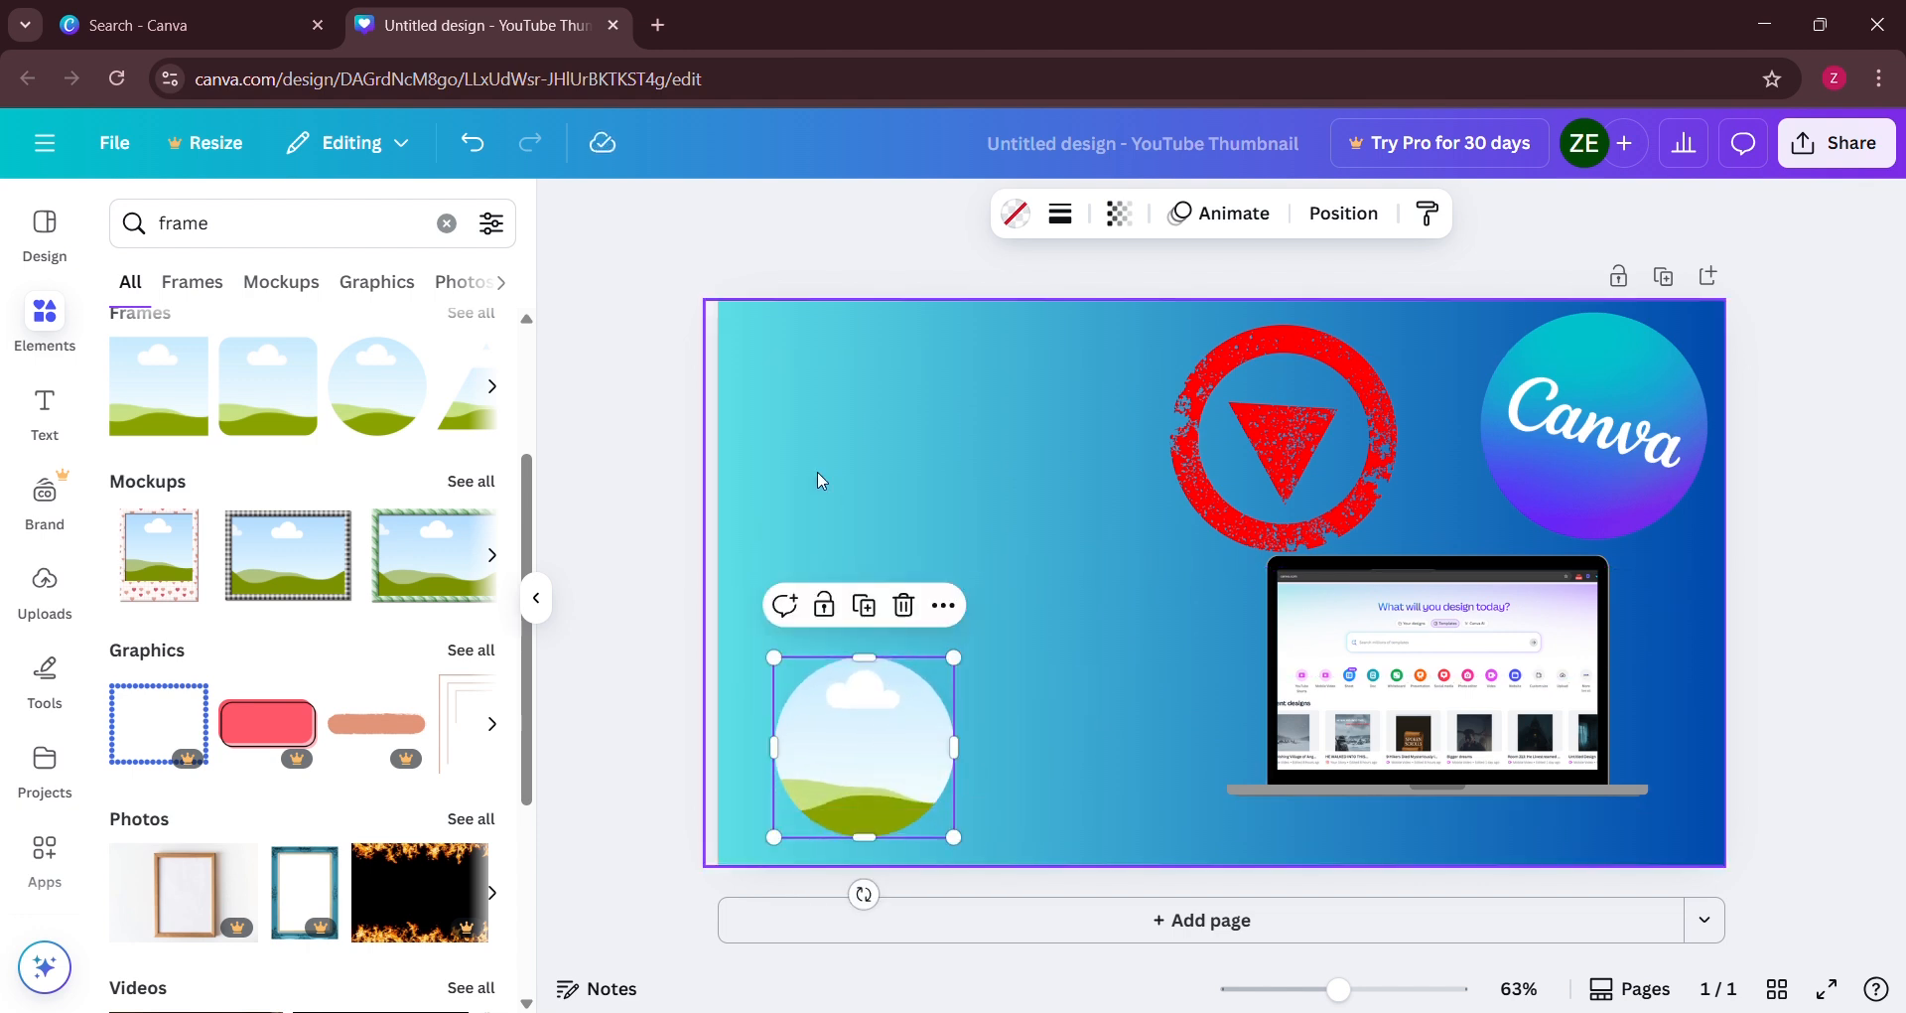
Give the circular frame a solid white stroke with a weight of 4
left_click(1061, 213)
left_click(991, 287)
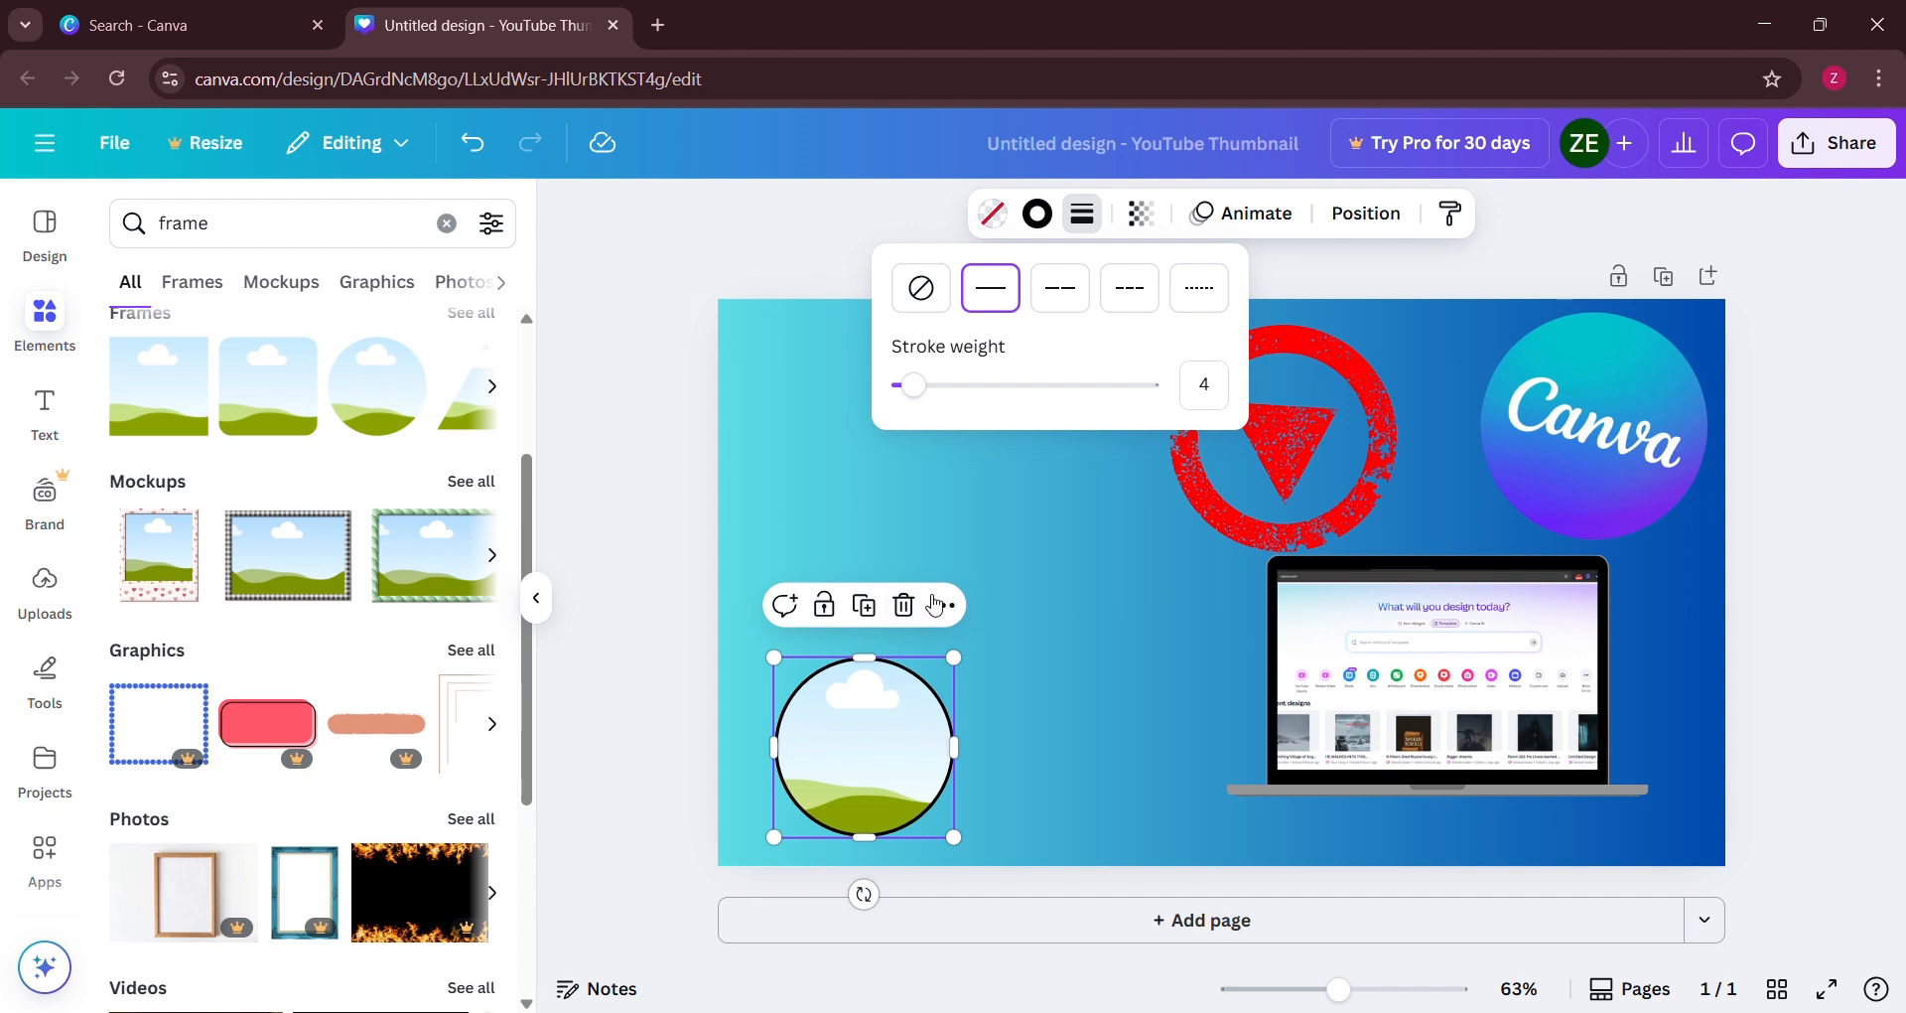
left_click(1035, 212)
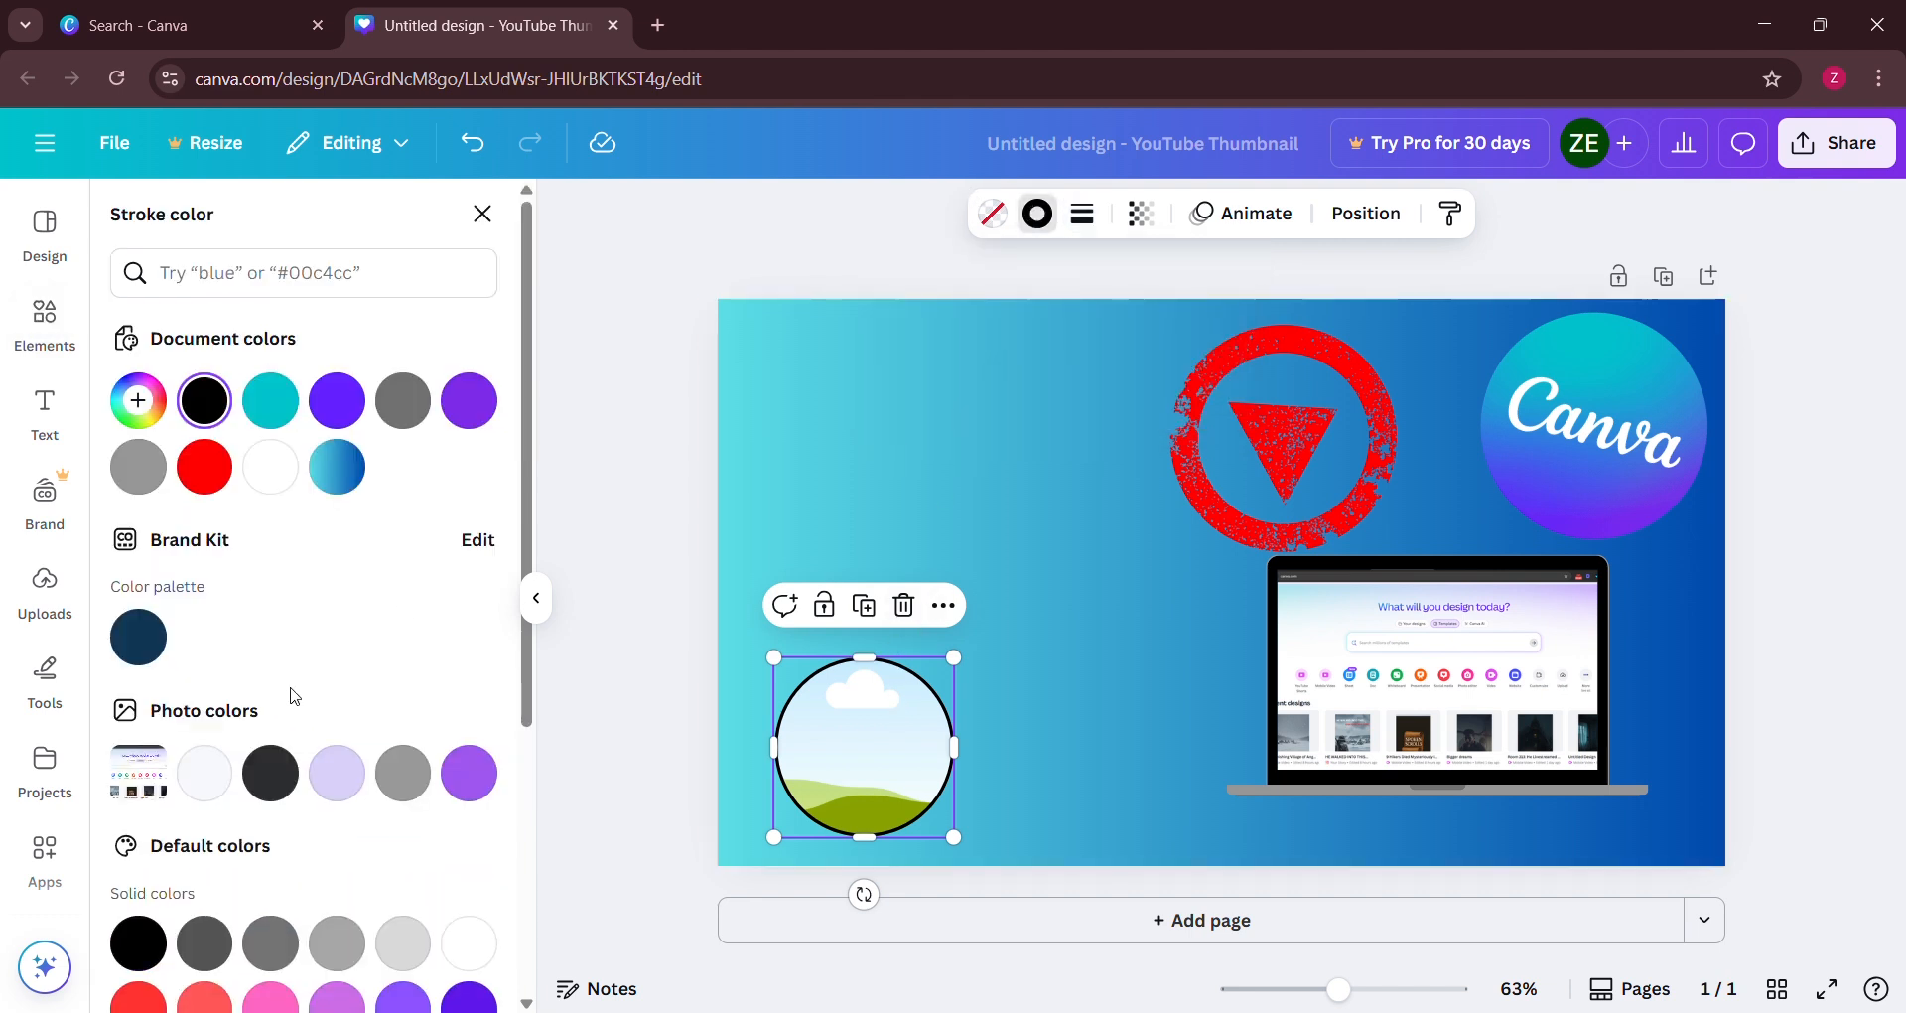
left_click(270, 467)
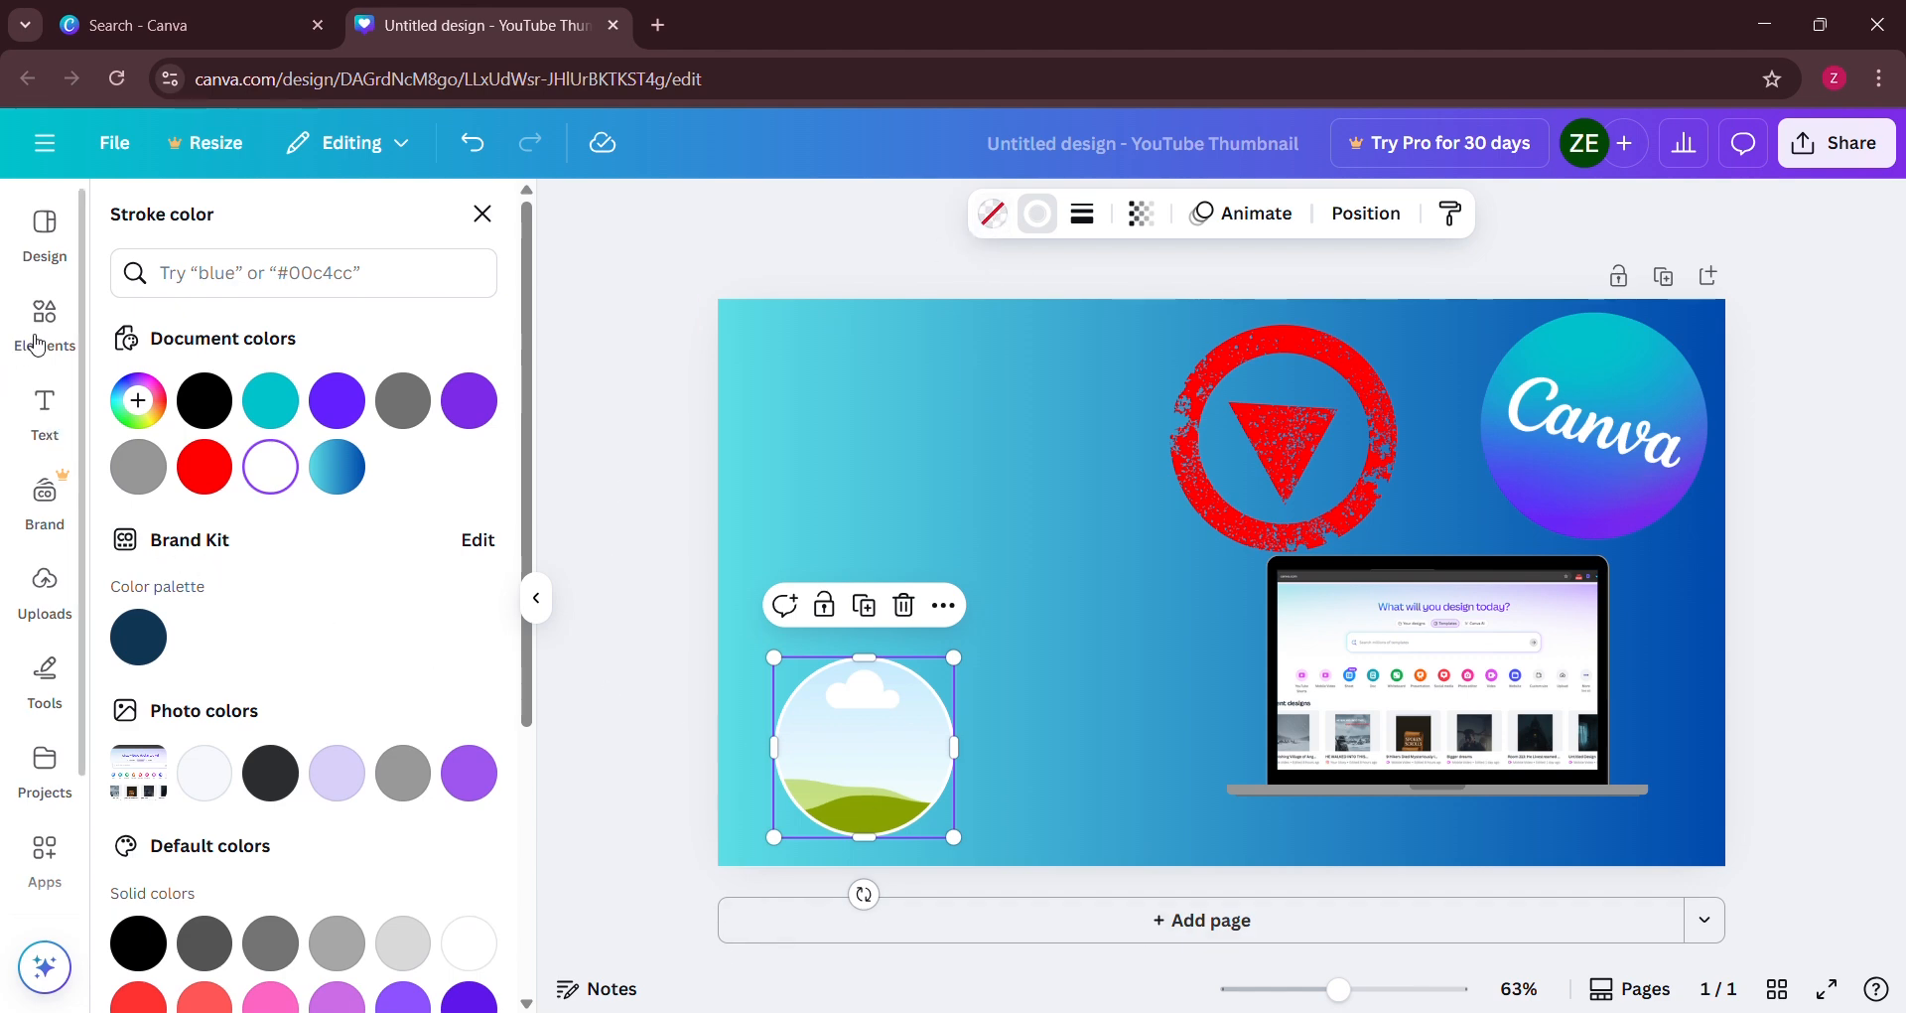
Add the trending stock photo of the seated woman with the blue sweater over her shoulders to the page
left_click(54, 628)
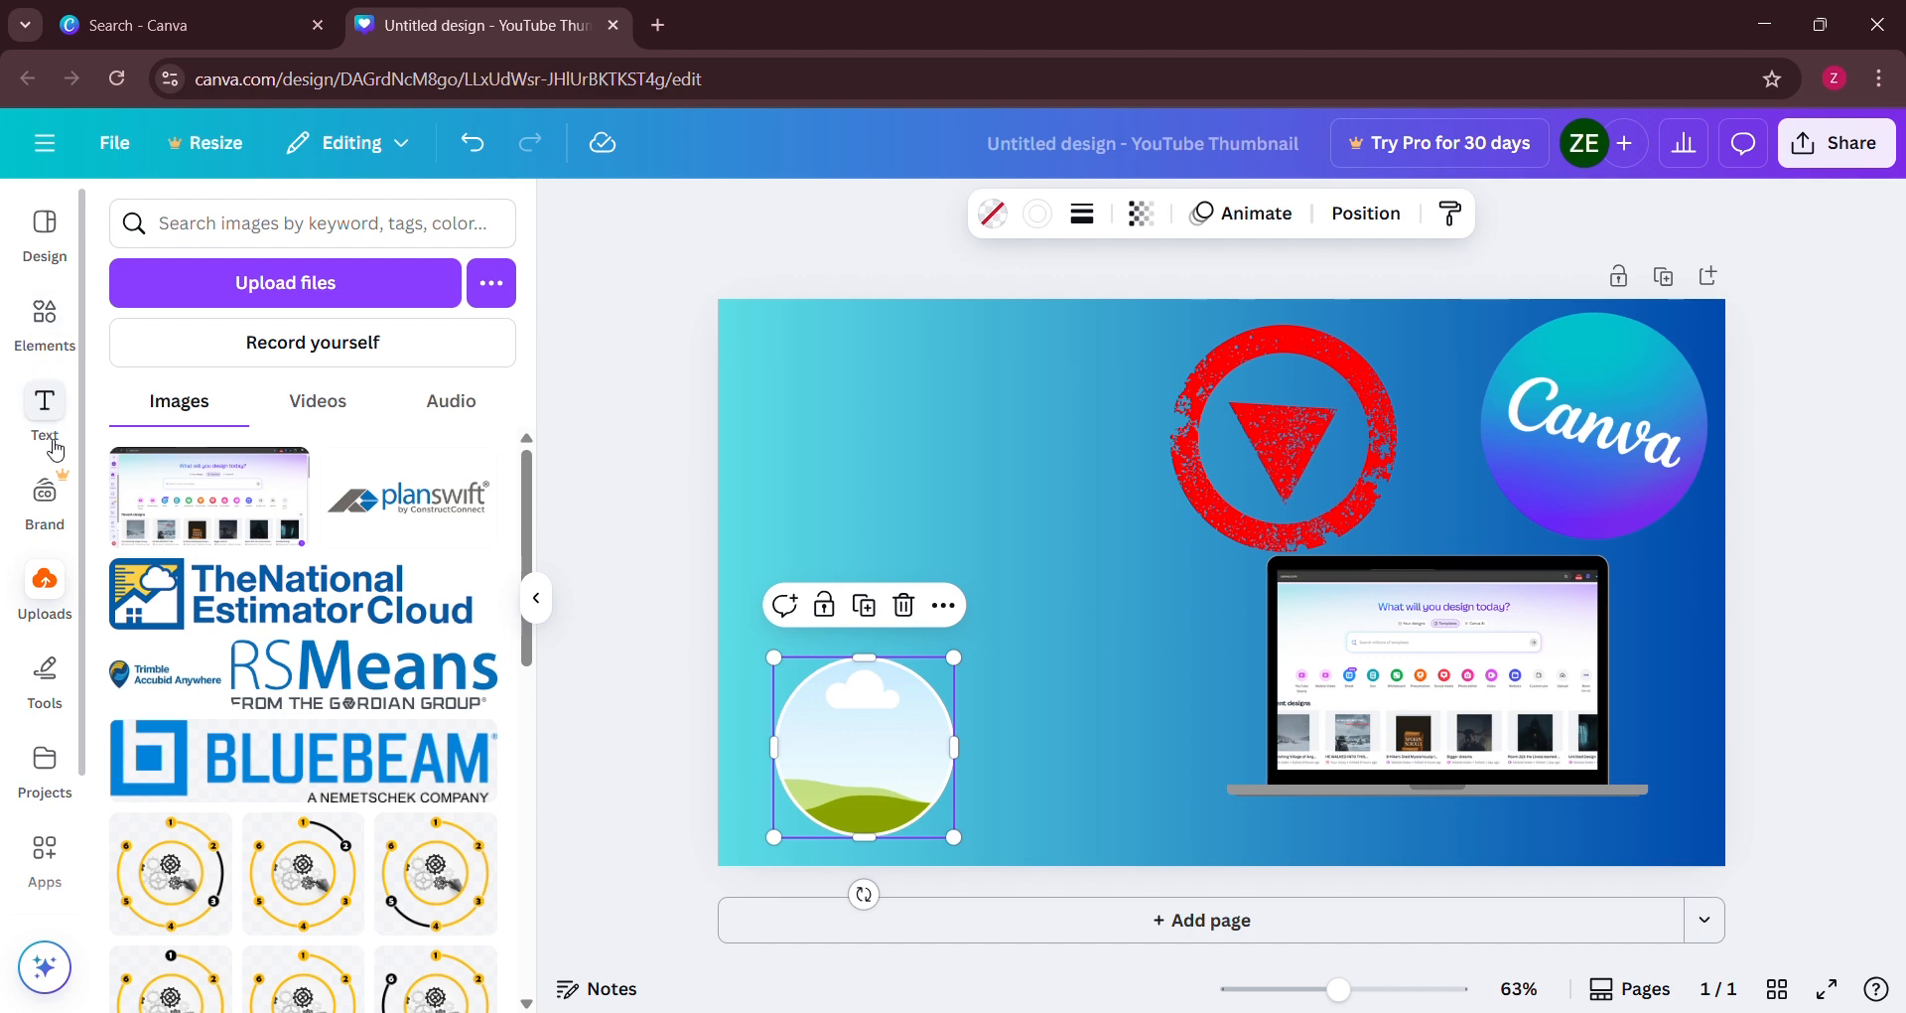
left_click(47, 343)
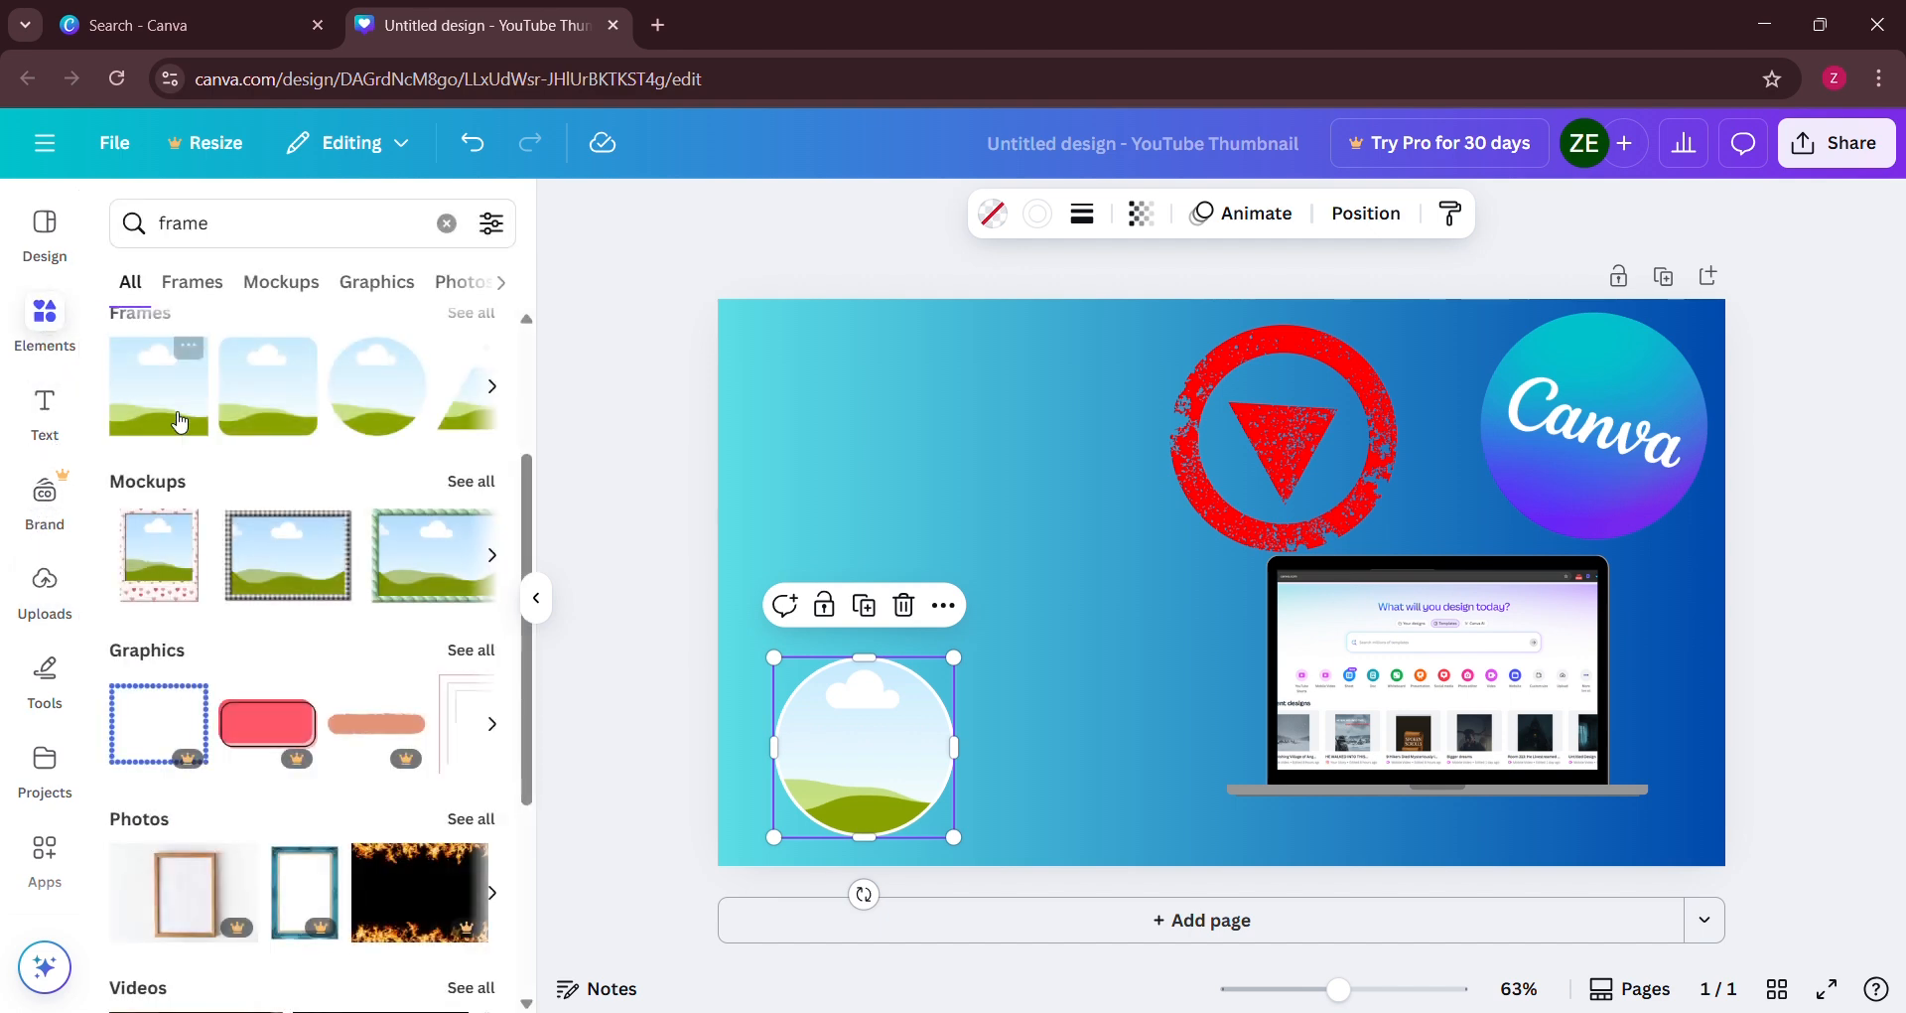
left_click(447, 222)
scroll(289, 574, "down", 8)
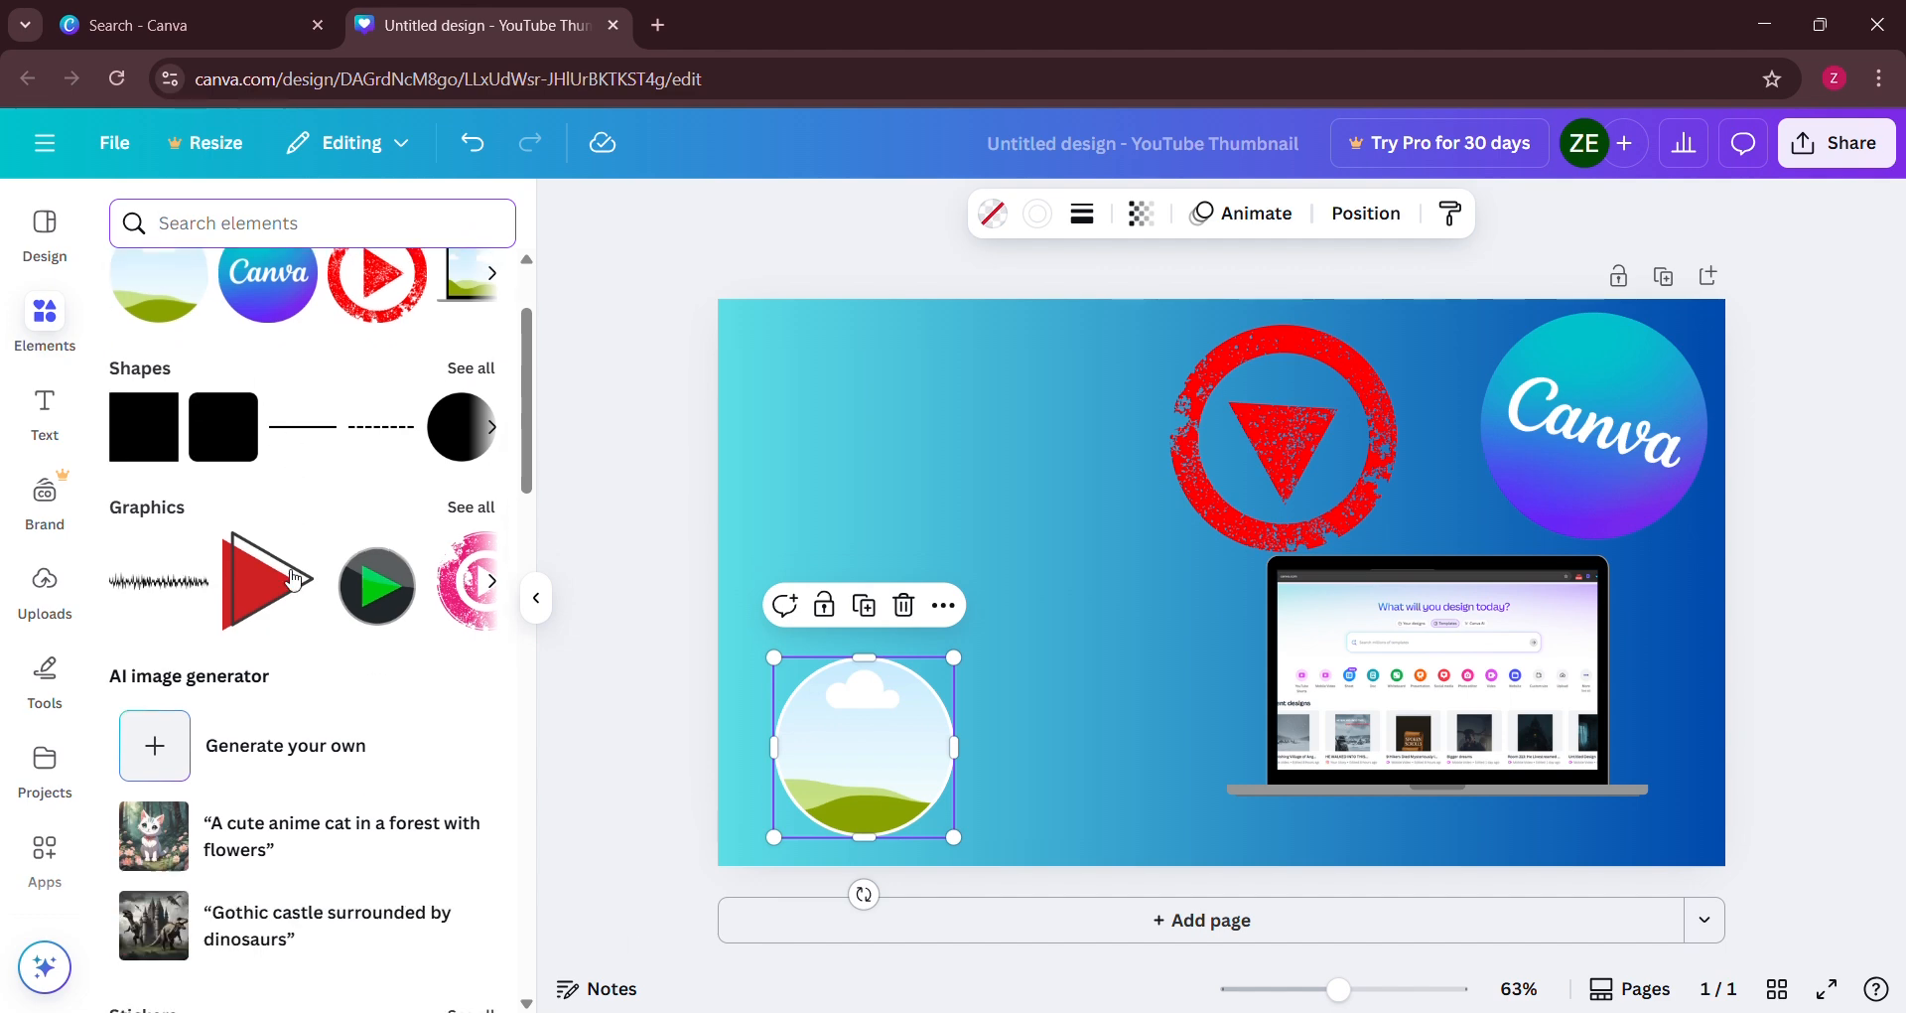
left_click(464, 474)
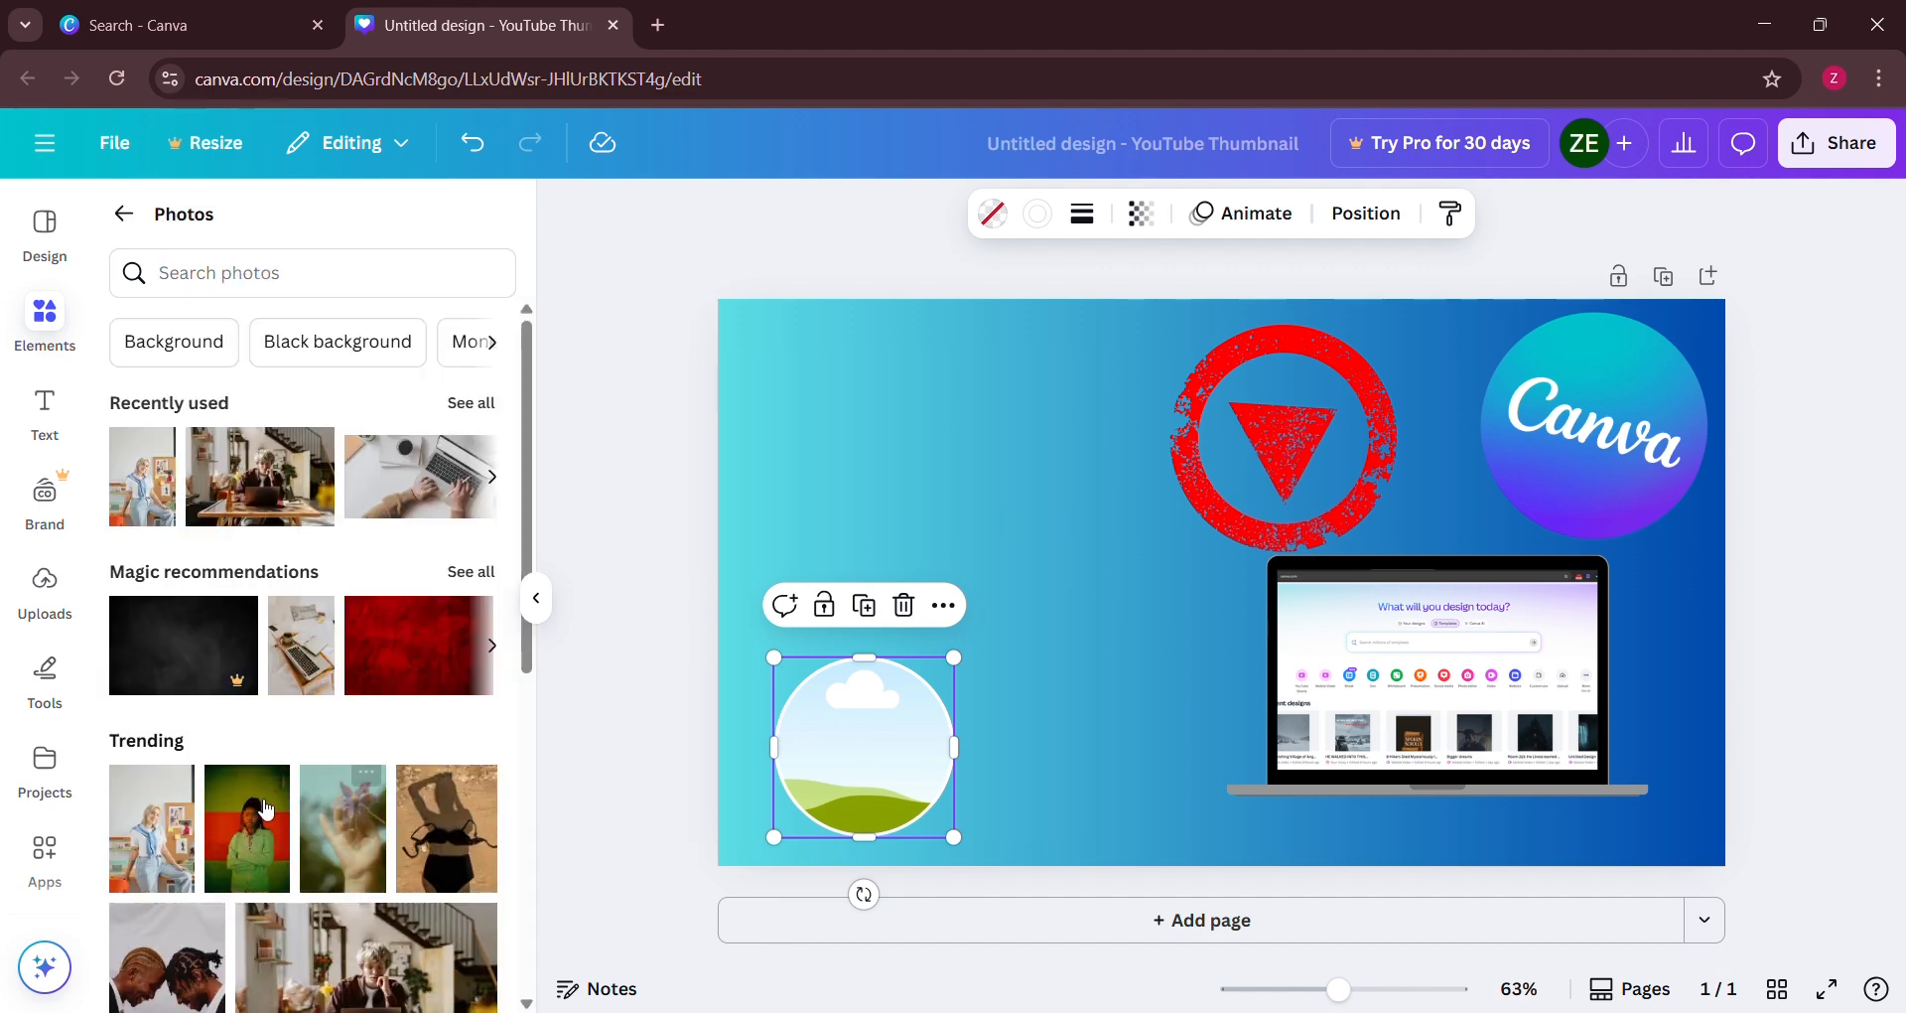
left_click(291, 272)
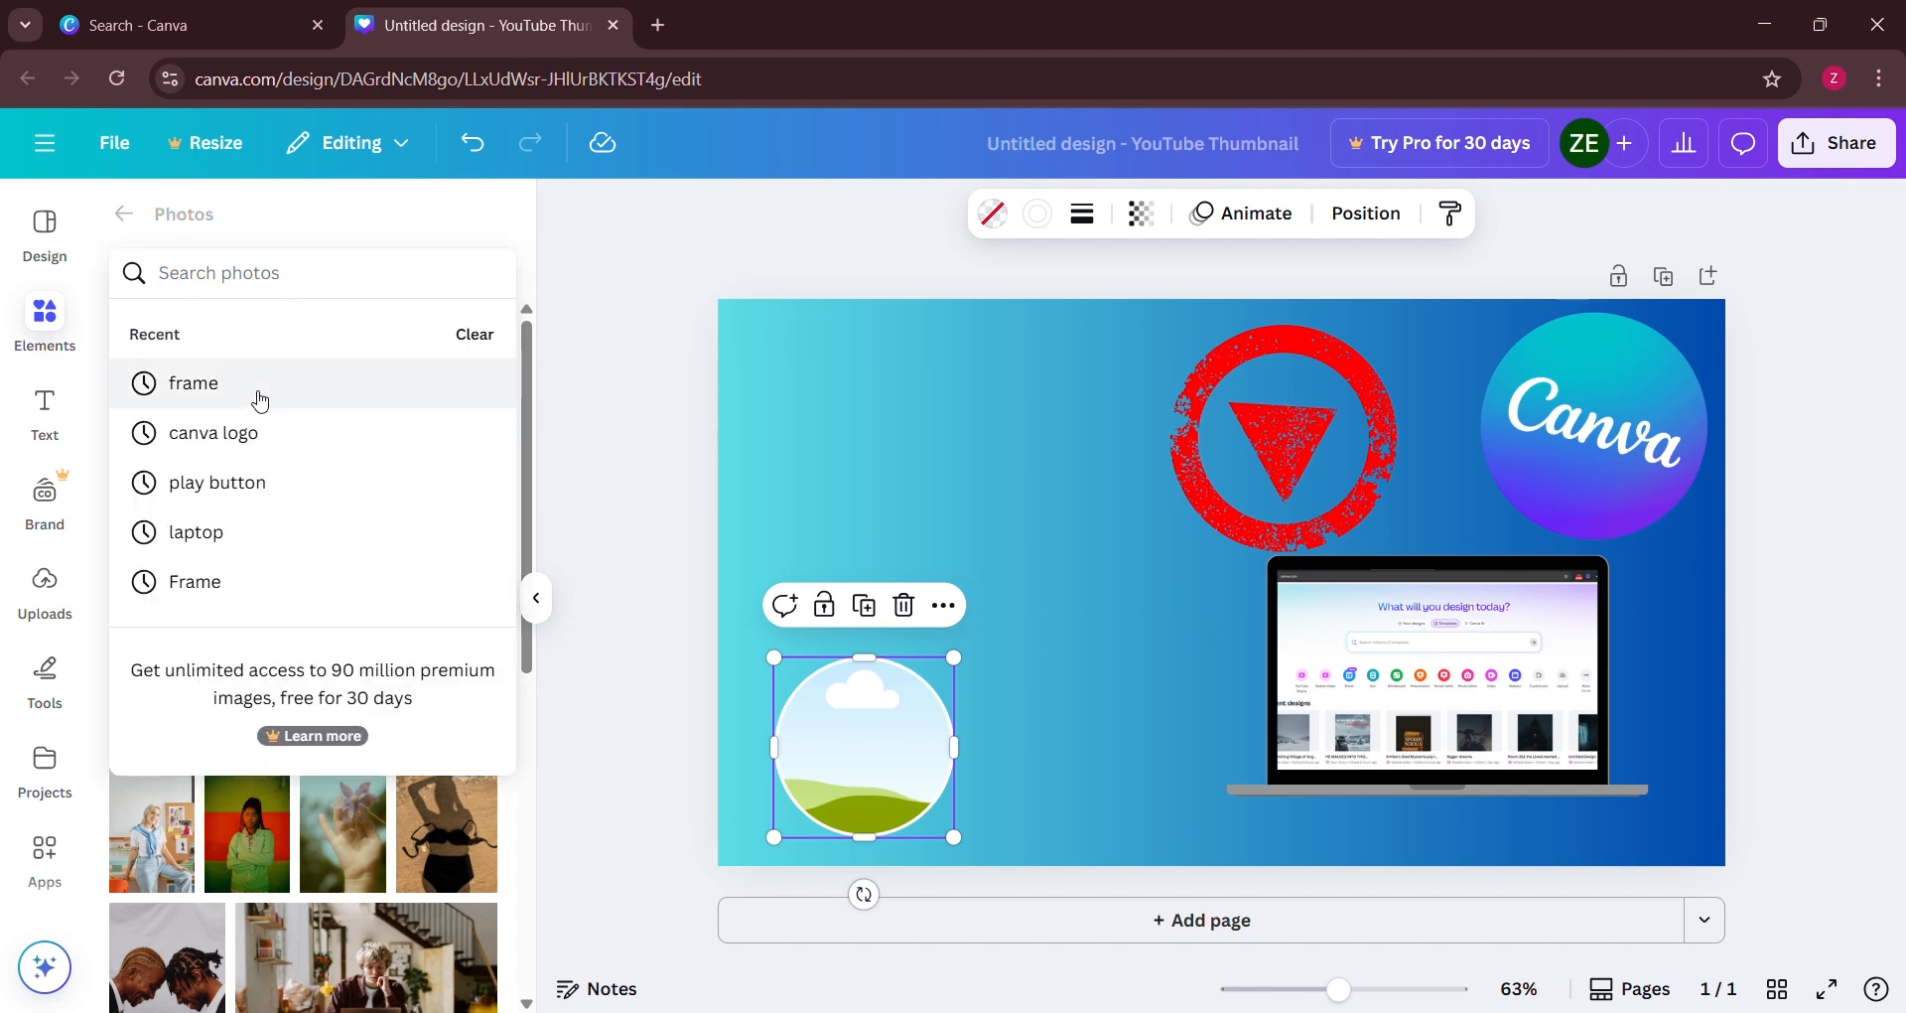
left_click(152, 834)
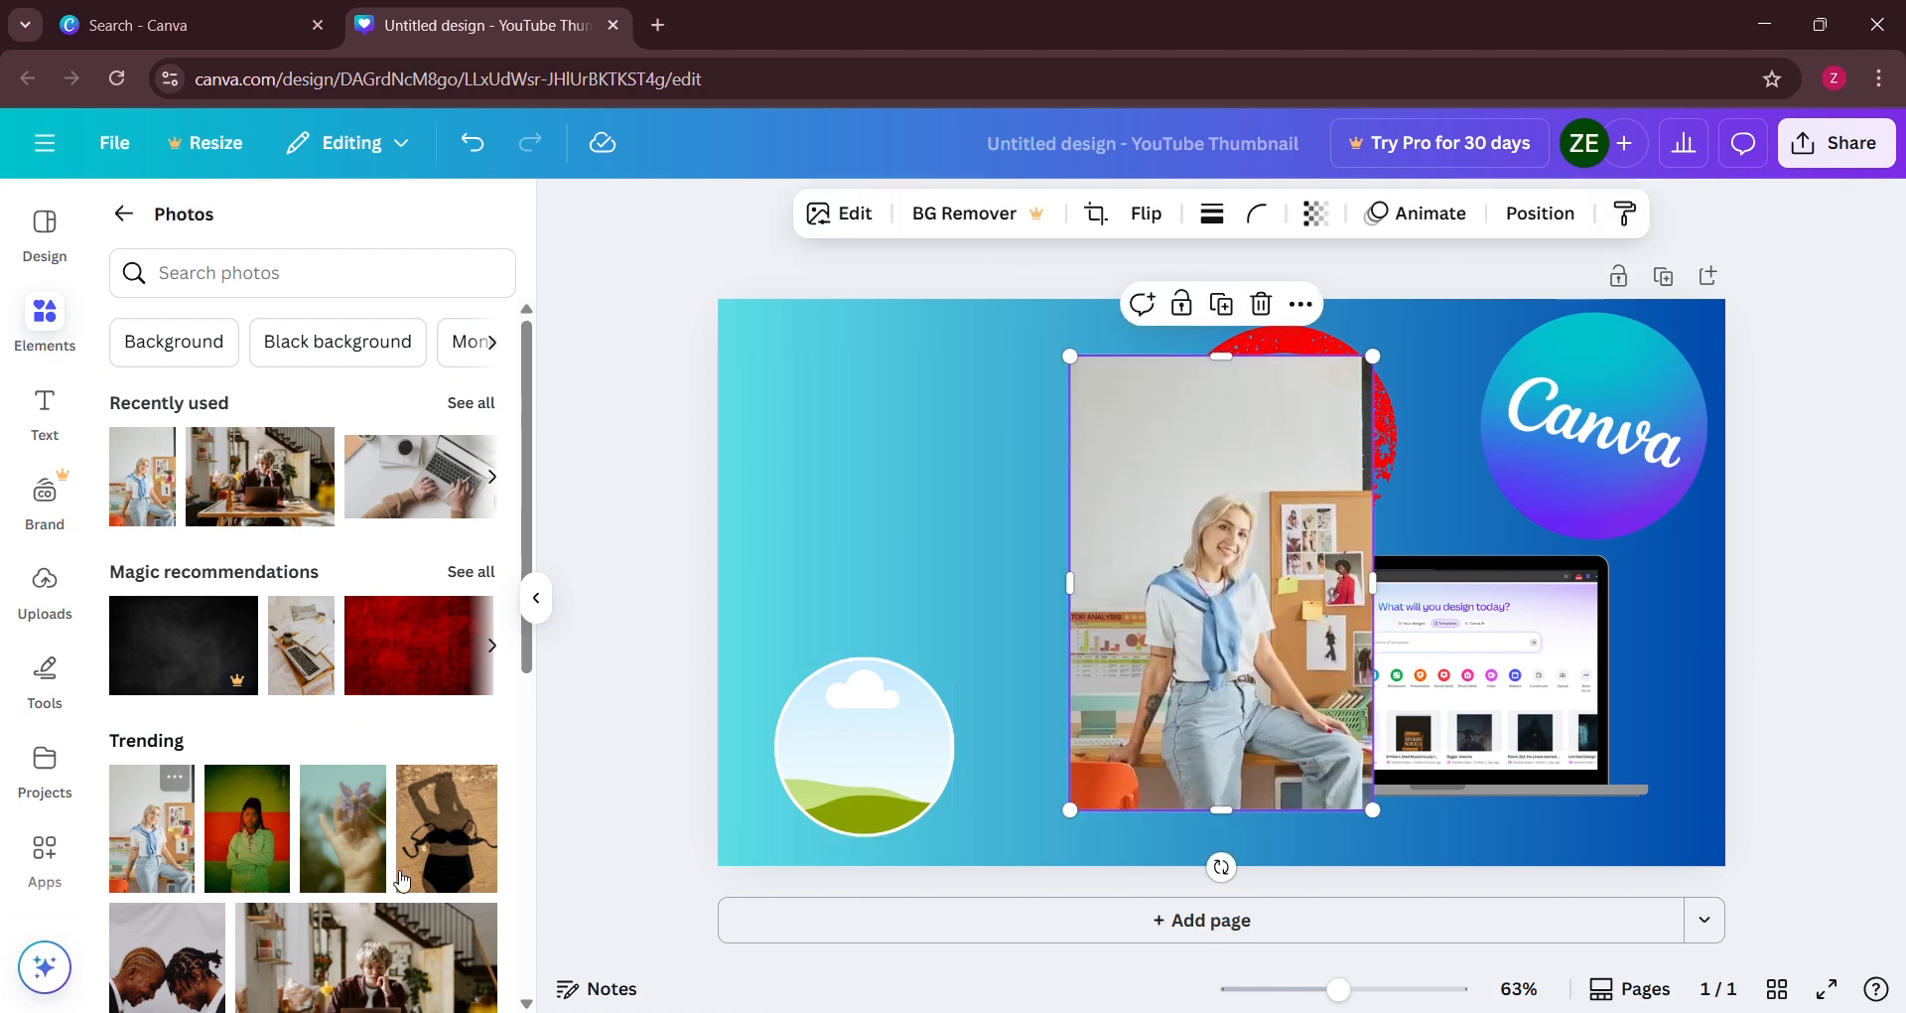
Fill the circular frame in the lower left of the thumbnail with the photo of the seated woman
left_click_drag(1240, 546, 920, 717)
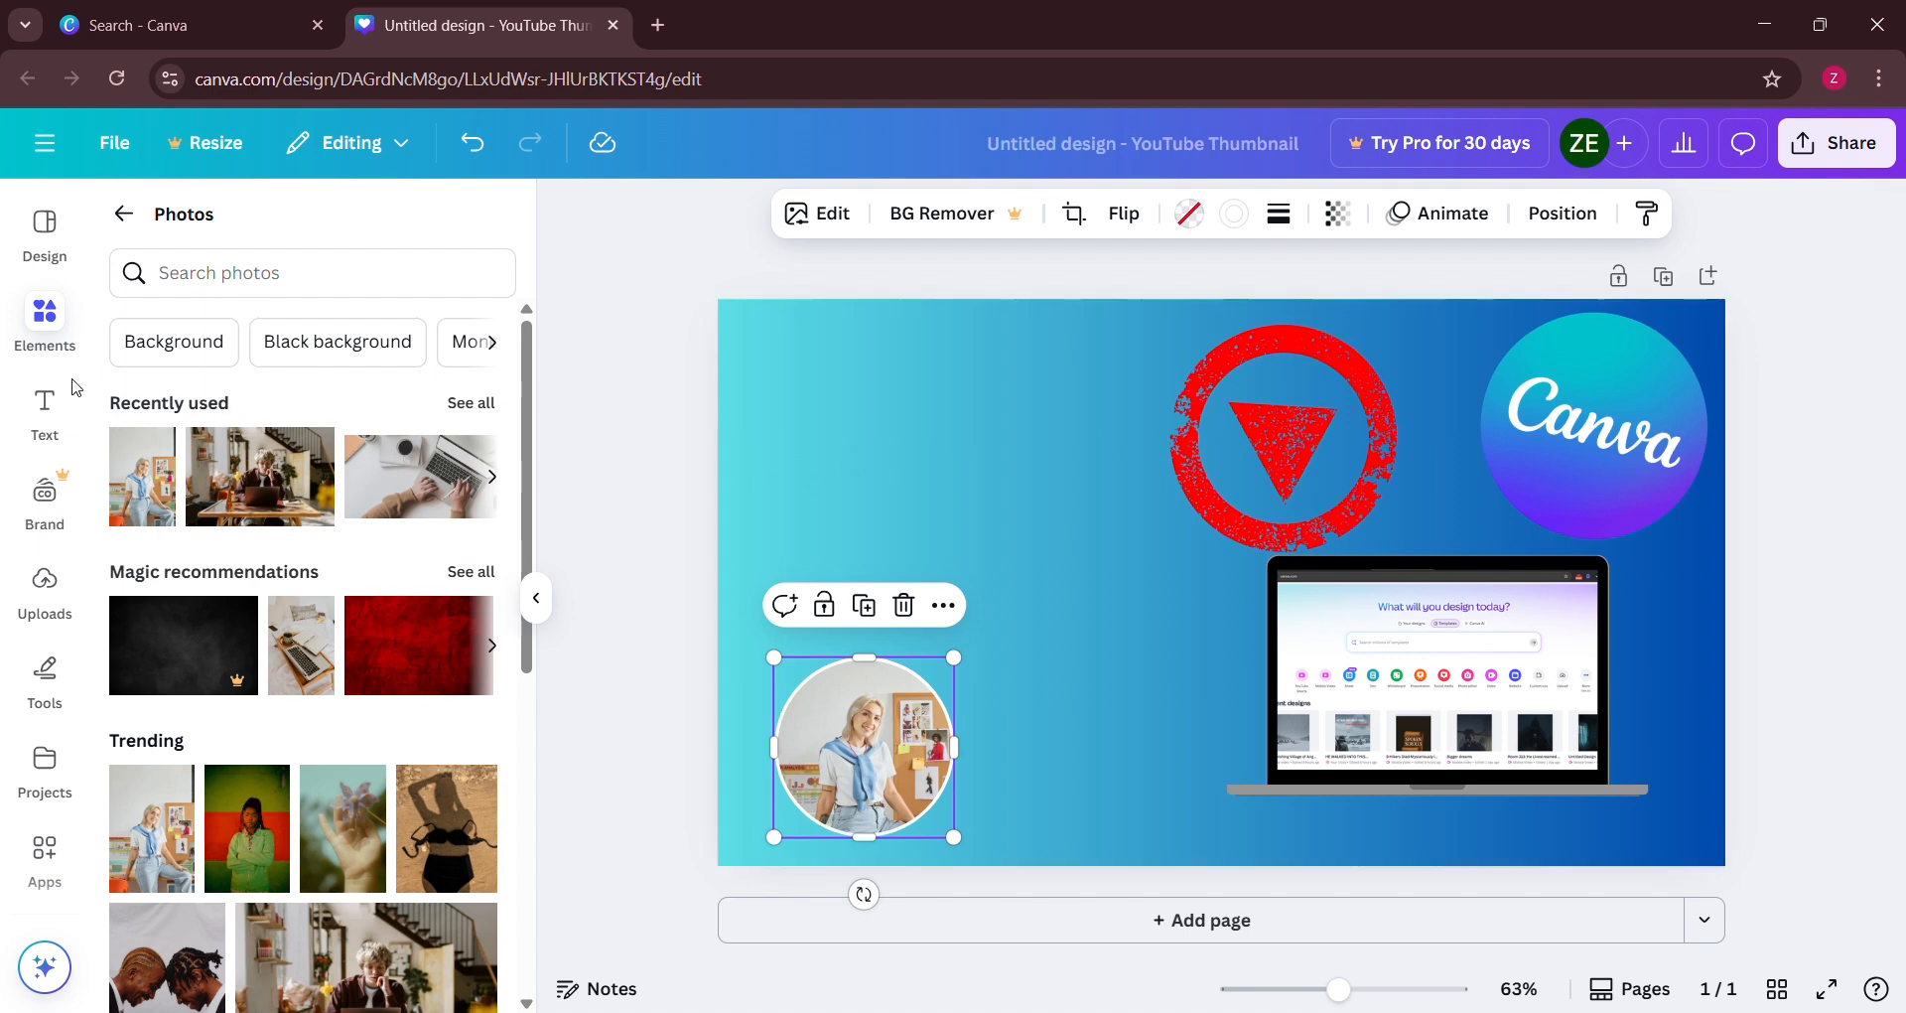
Add a heading reading "Canva Master Class" in the upper left of the thumbnail
left_click(40, 409)
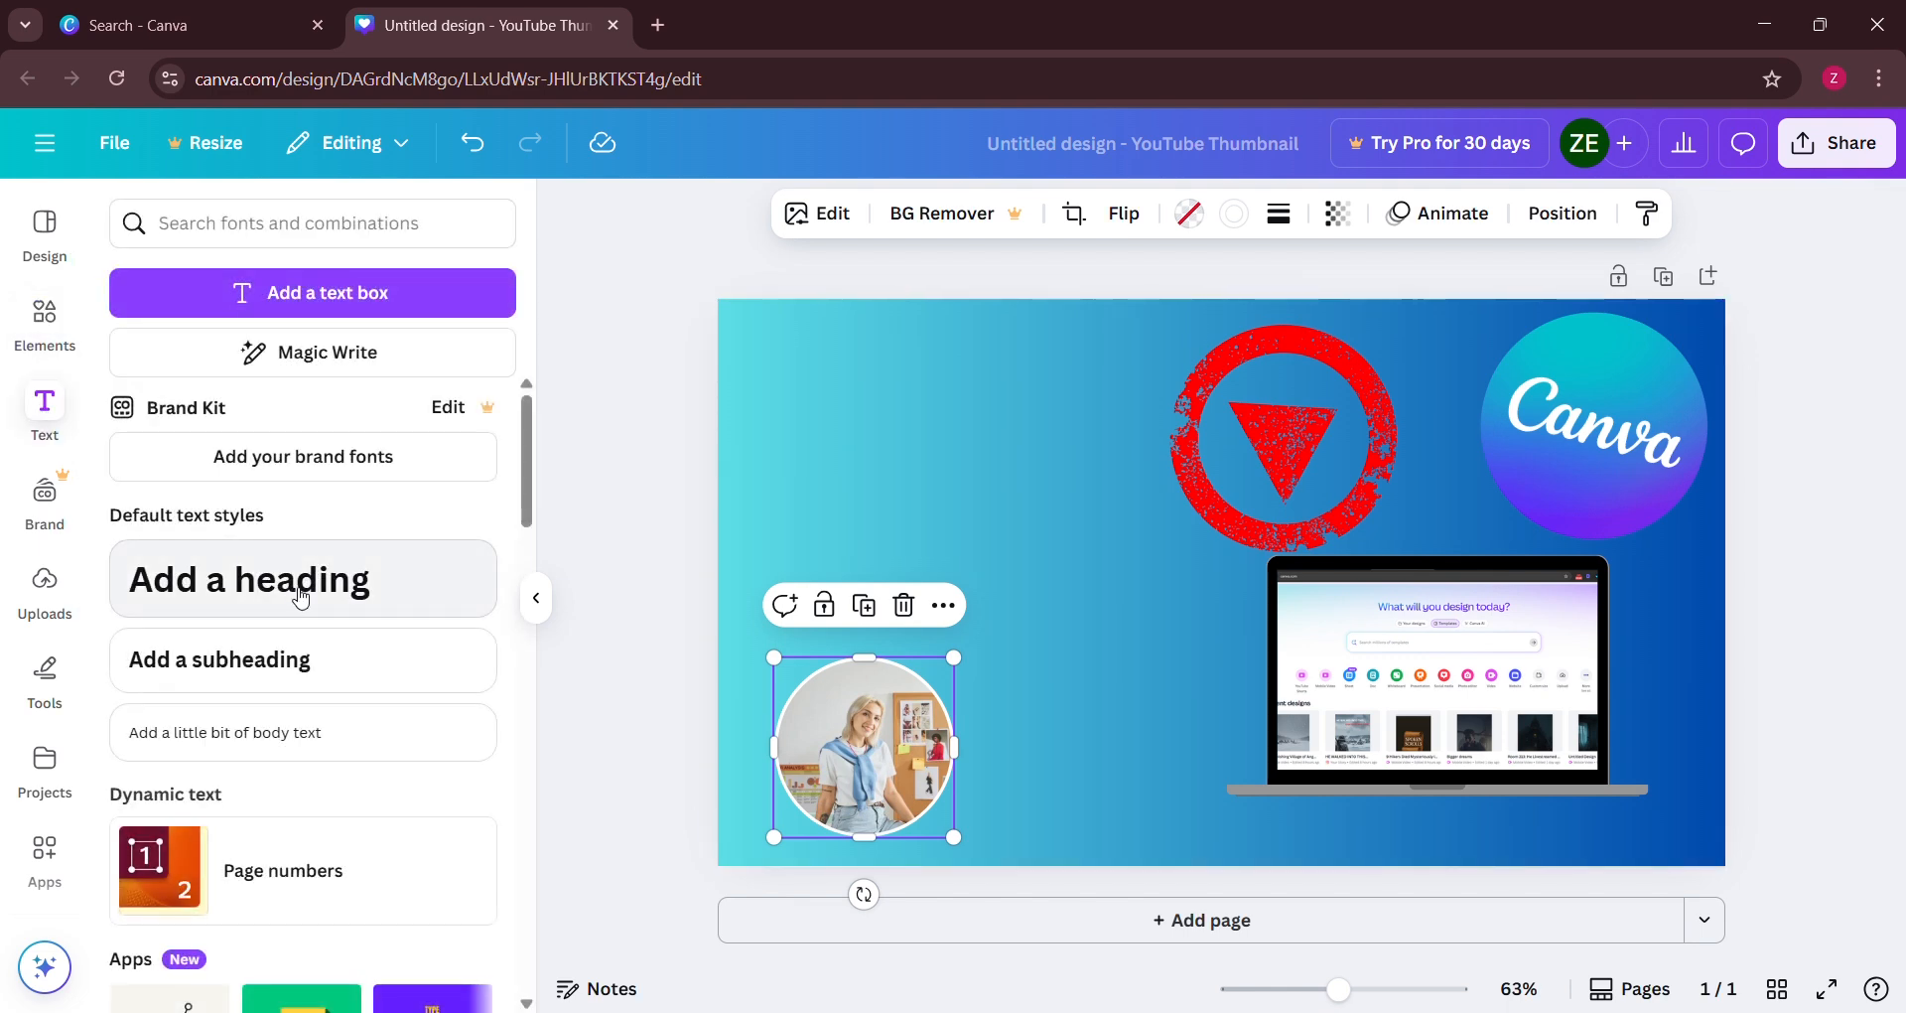
left_click(300, 595)
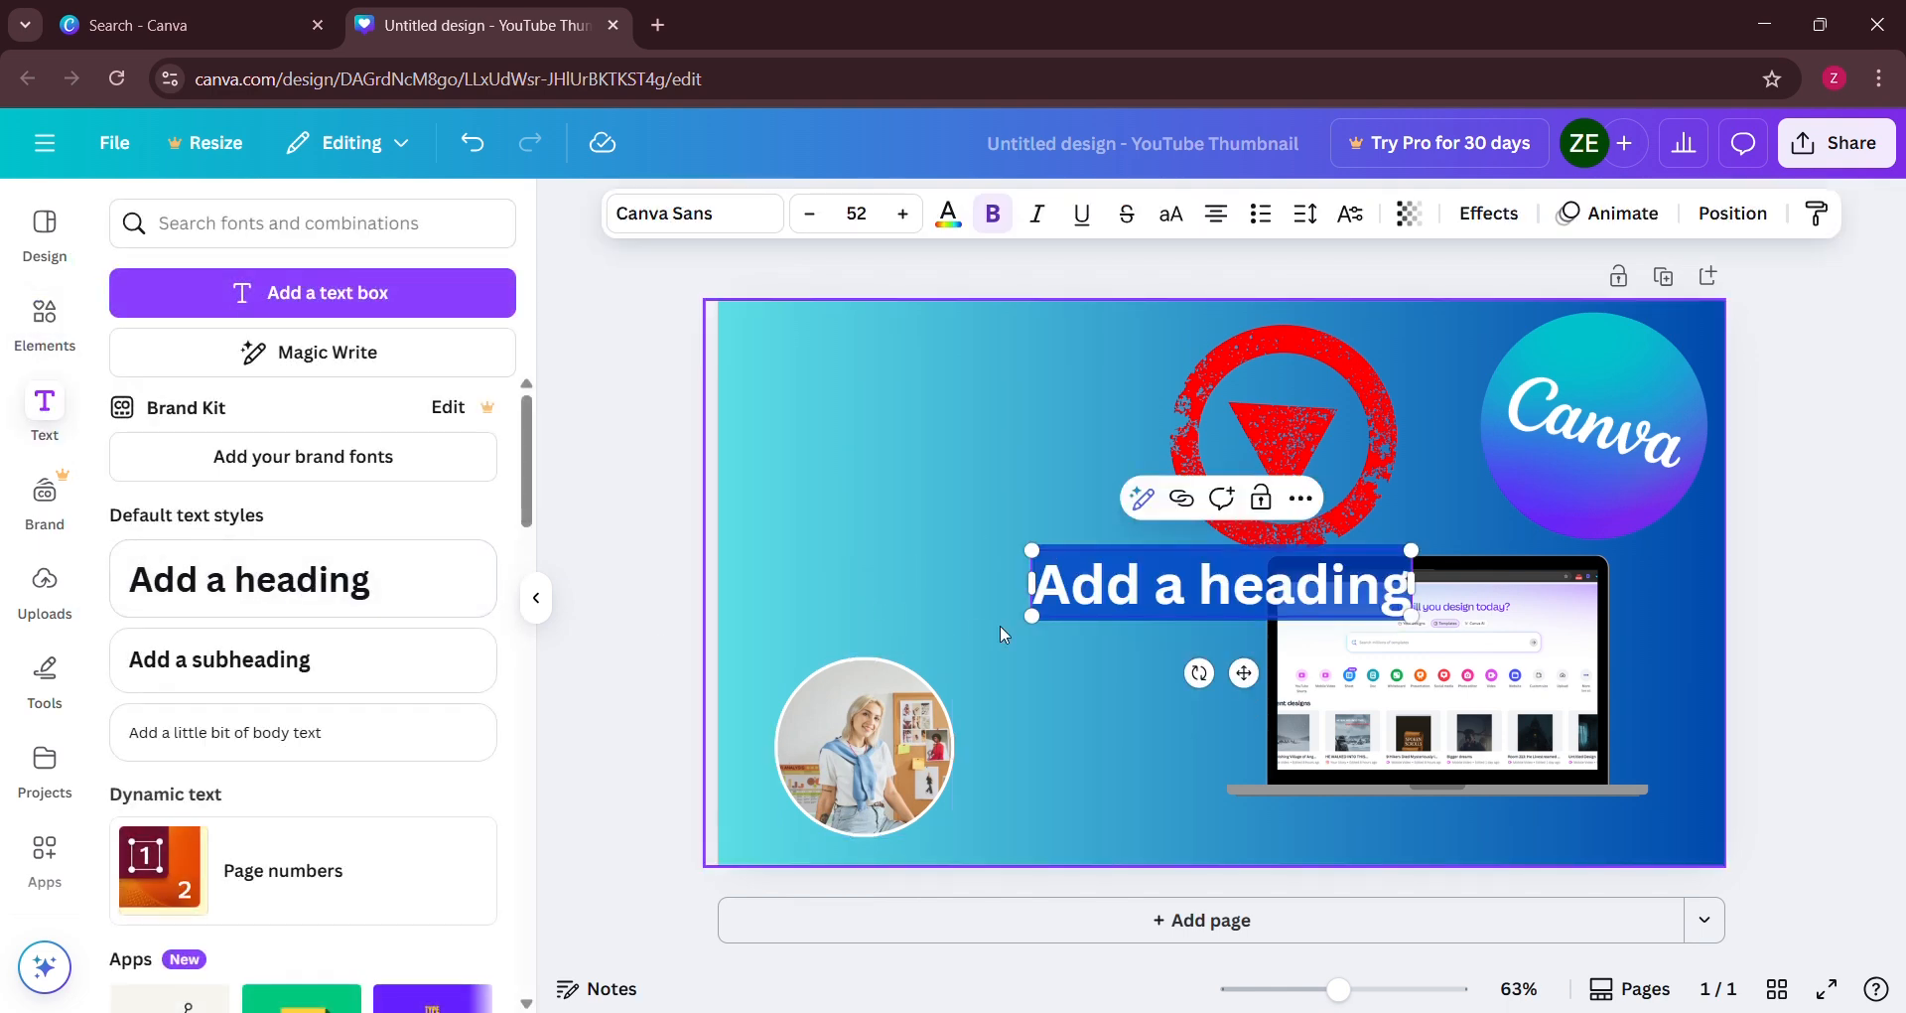
left_click_drag(1241, 671, 978, 490)
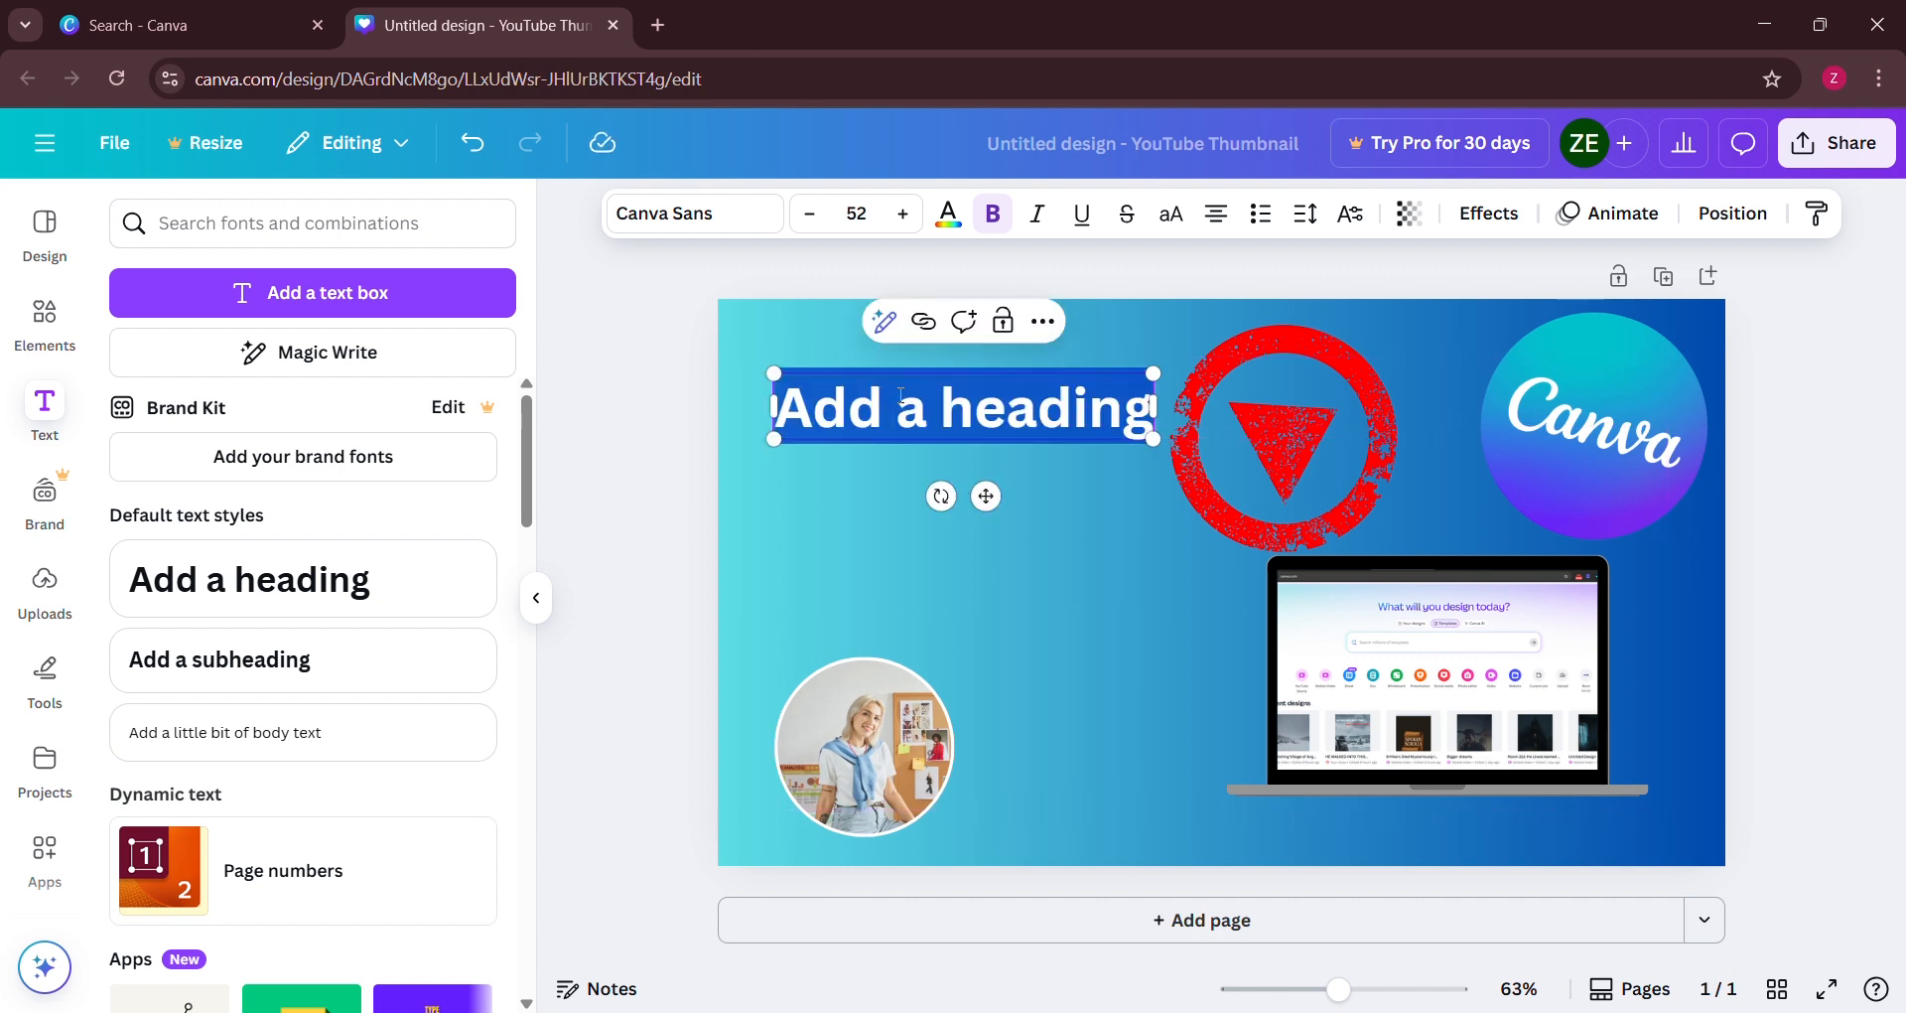
key("BackSpace")
type("Canva Master")
type(" Clsa")
key("BackSpace")
key("BackSpace")
type("ass")
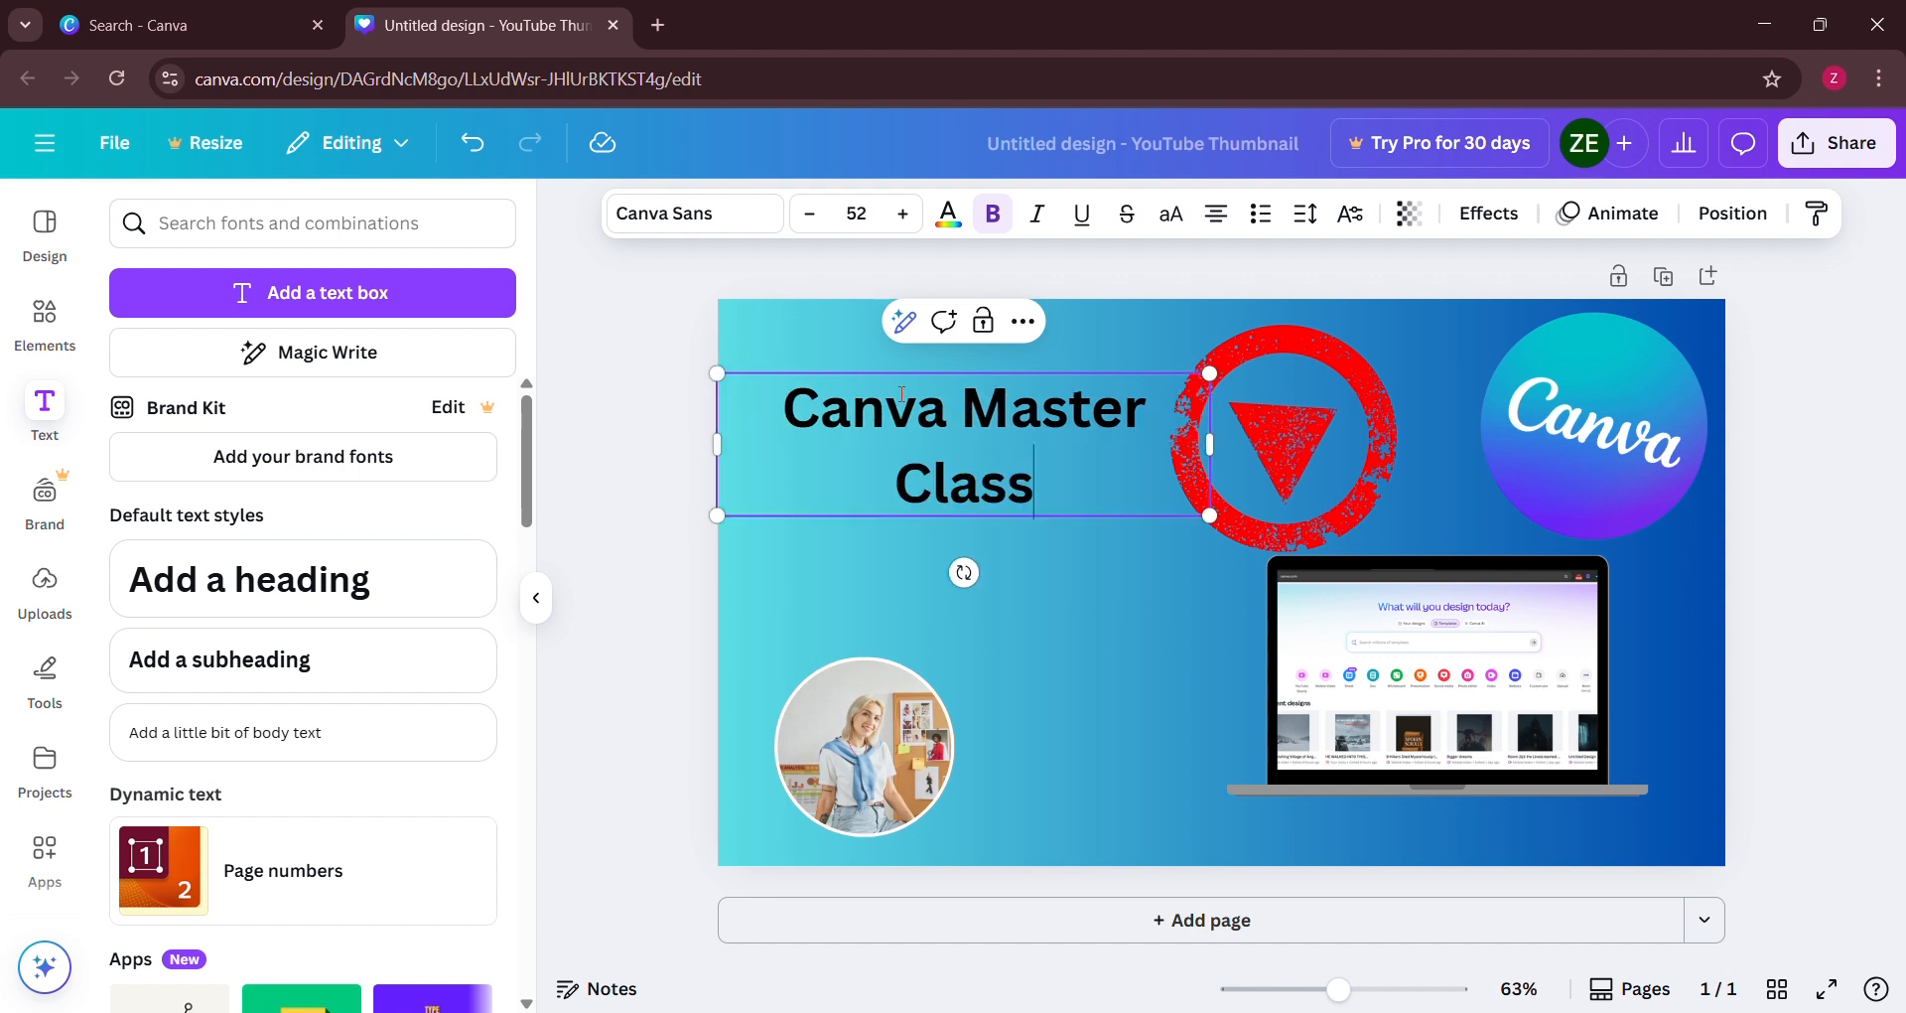
Set the heading's font to Poppins and widen its text box so the title fits on one line
key("ctrl+a")
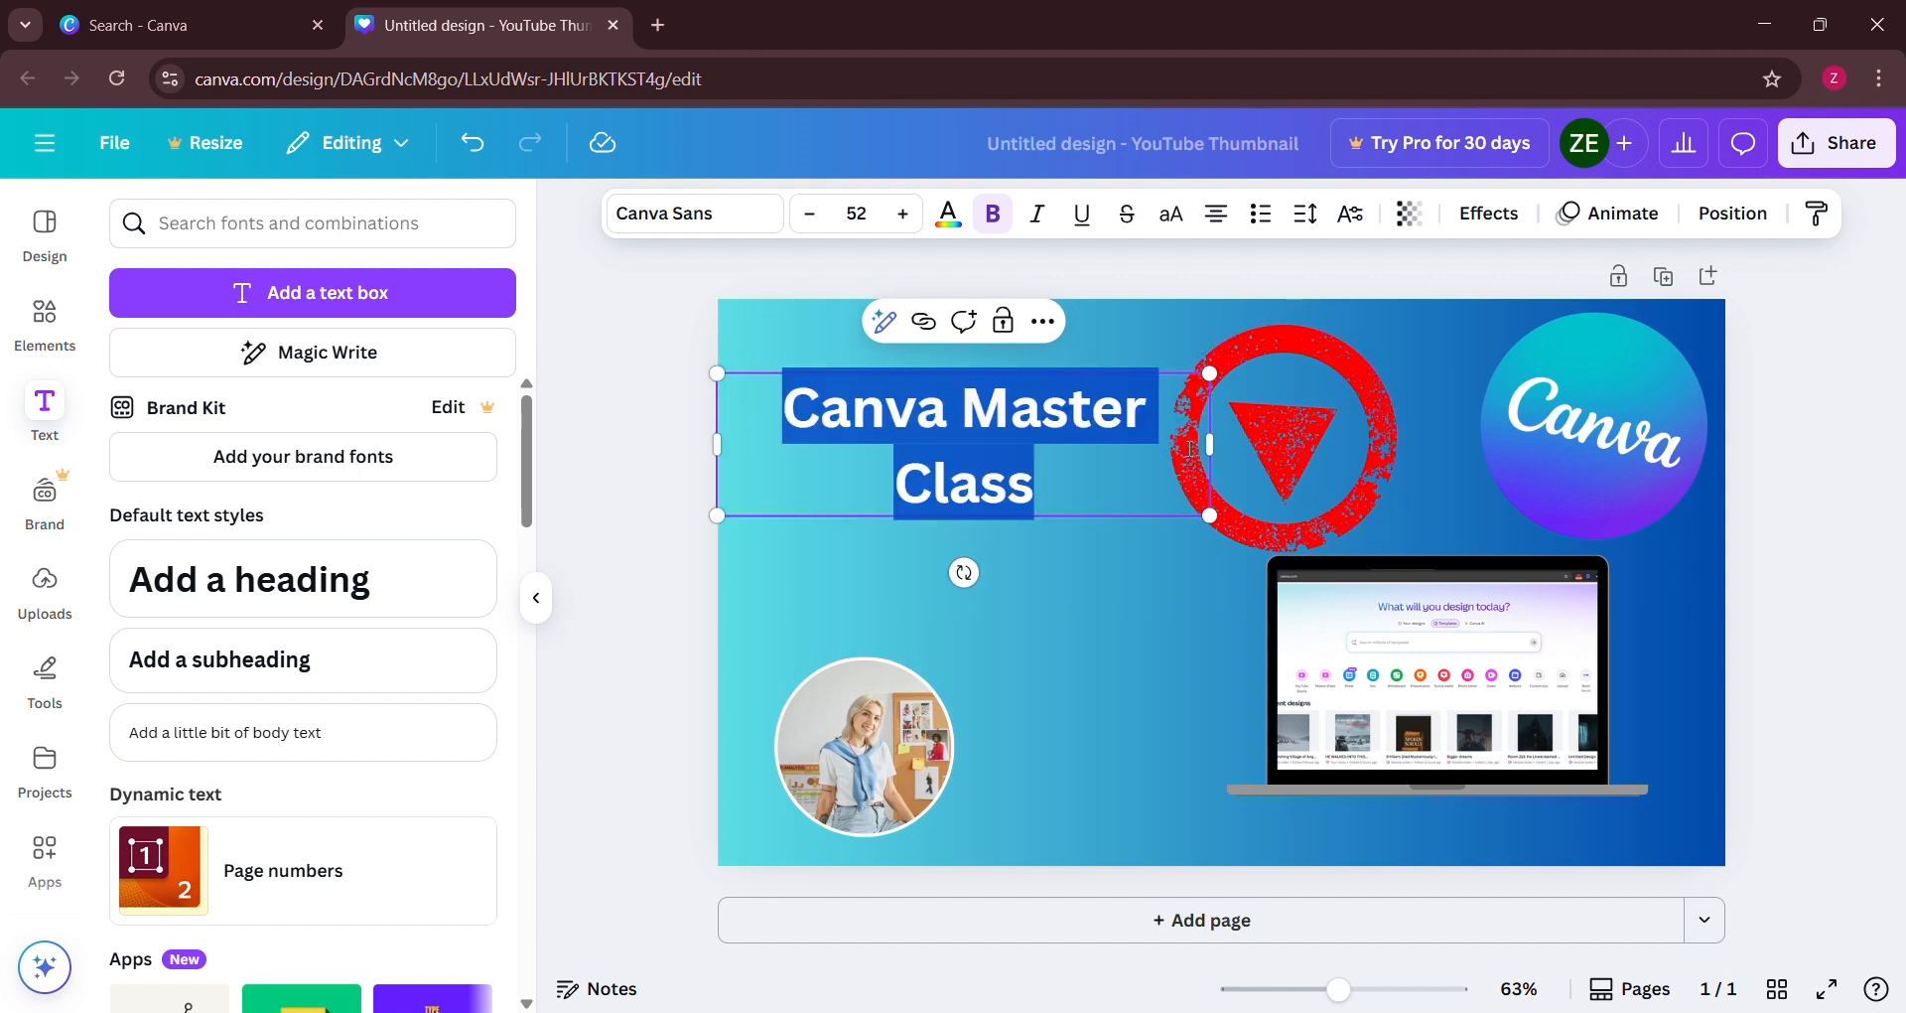
left_click_drag(1220, 445, 1264, 407)
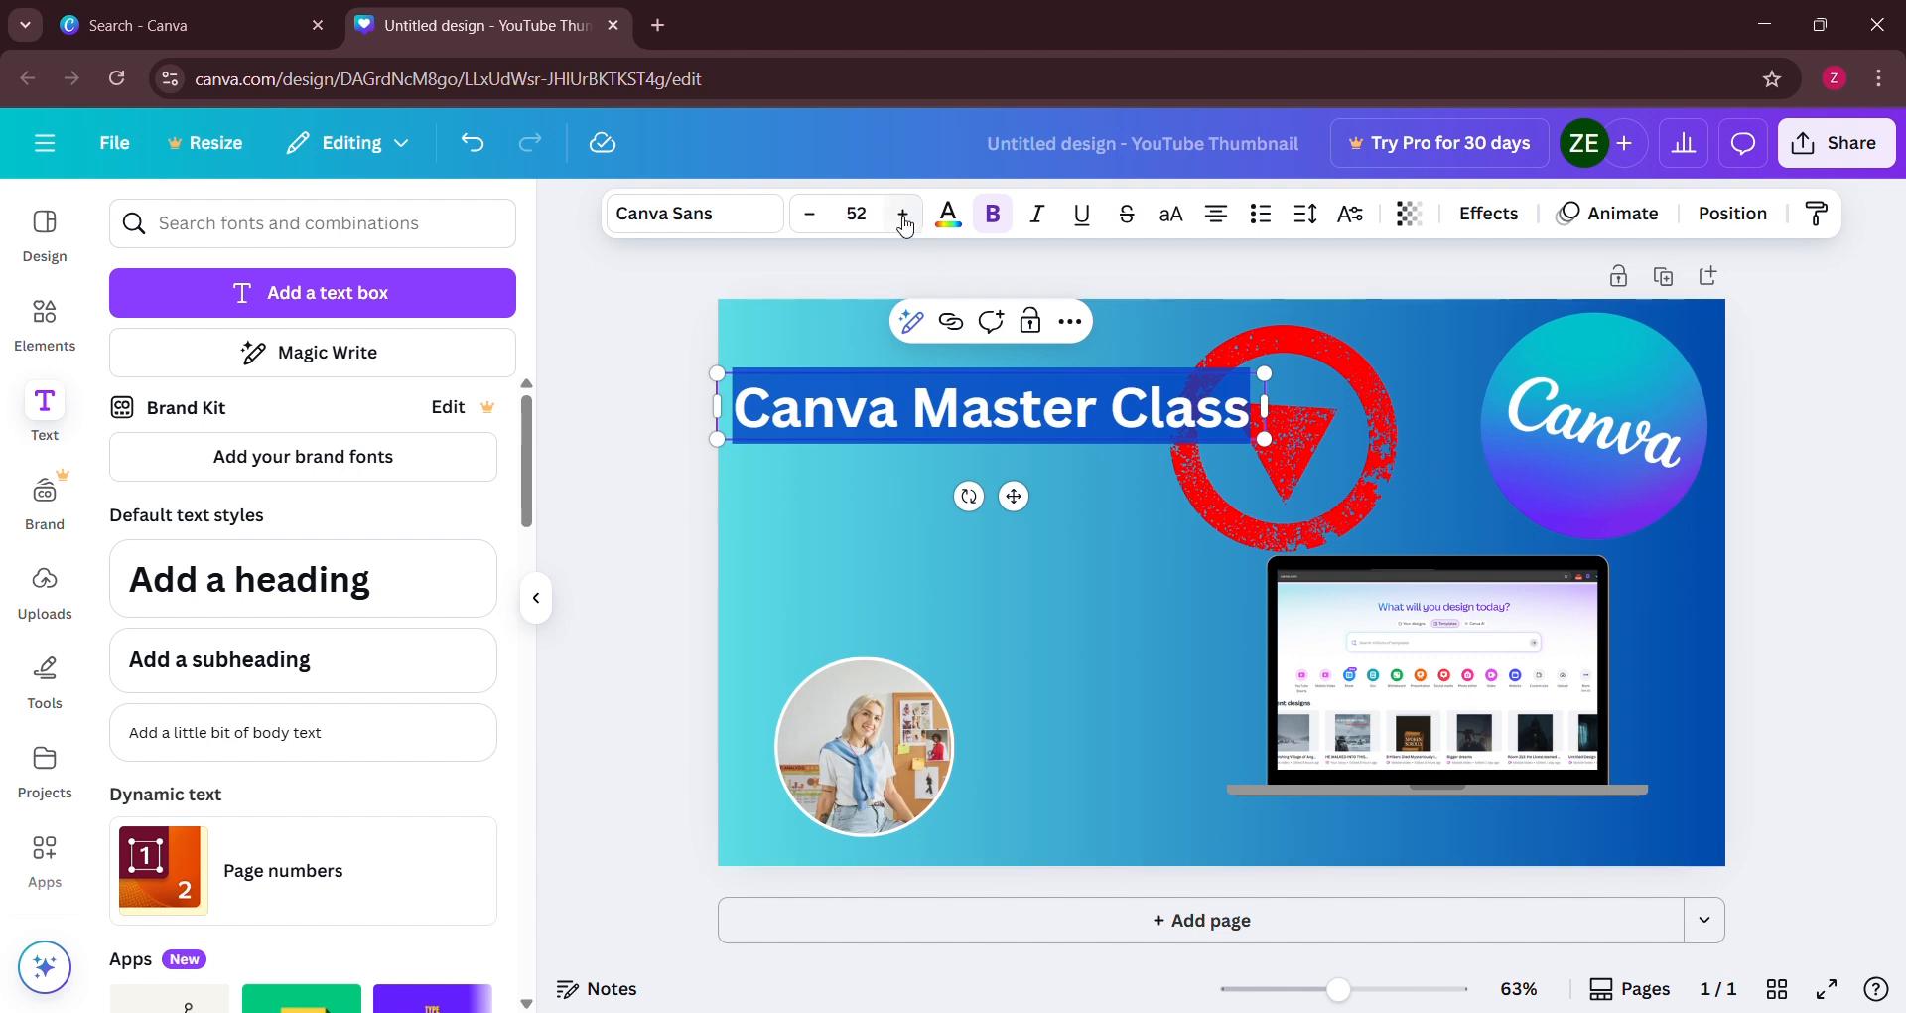
left_click(738, 219)
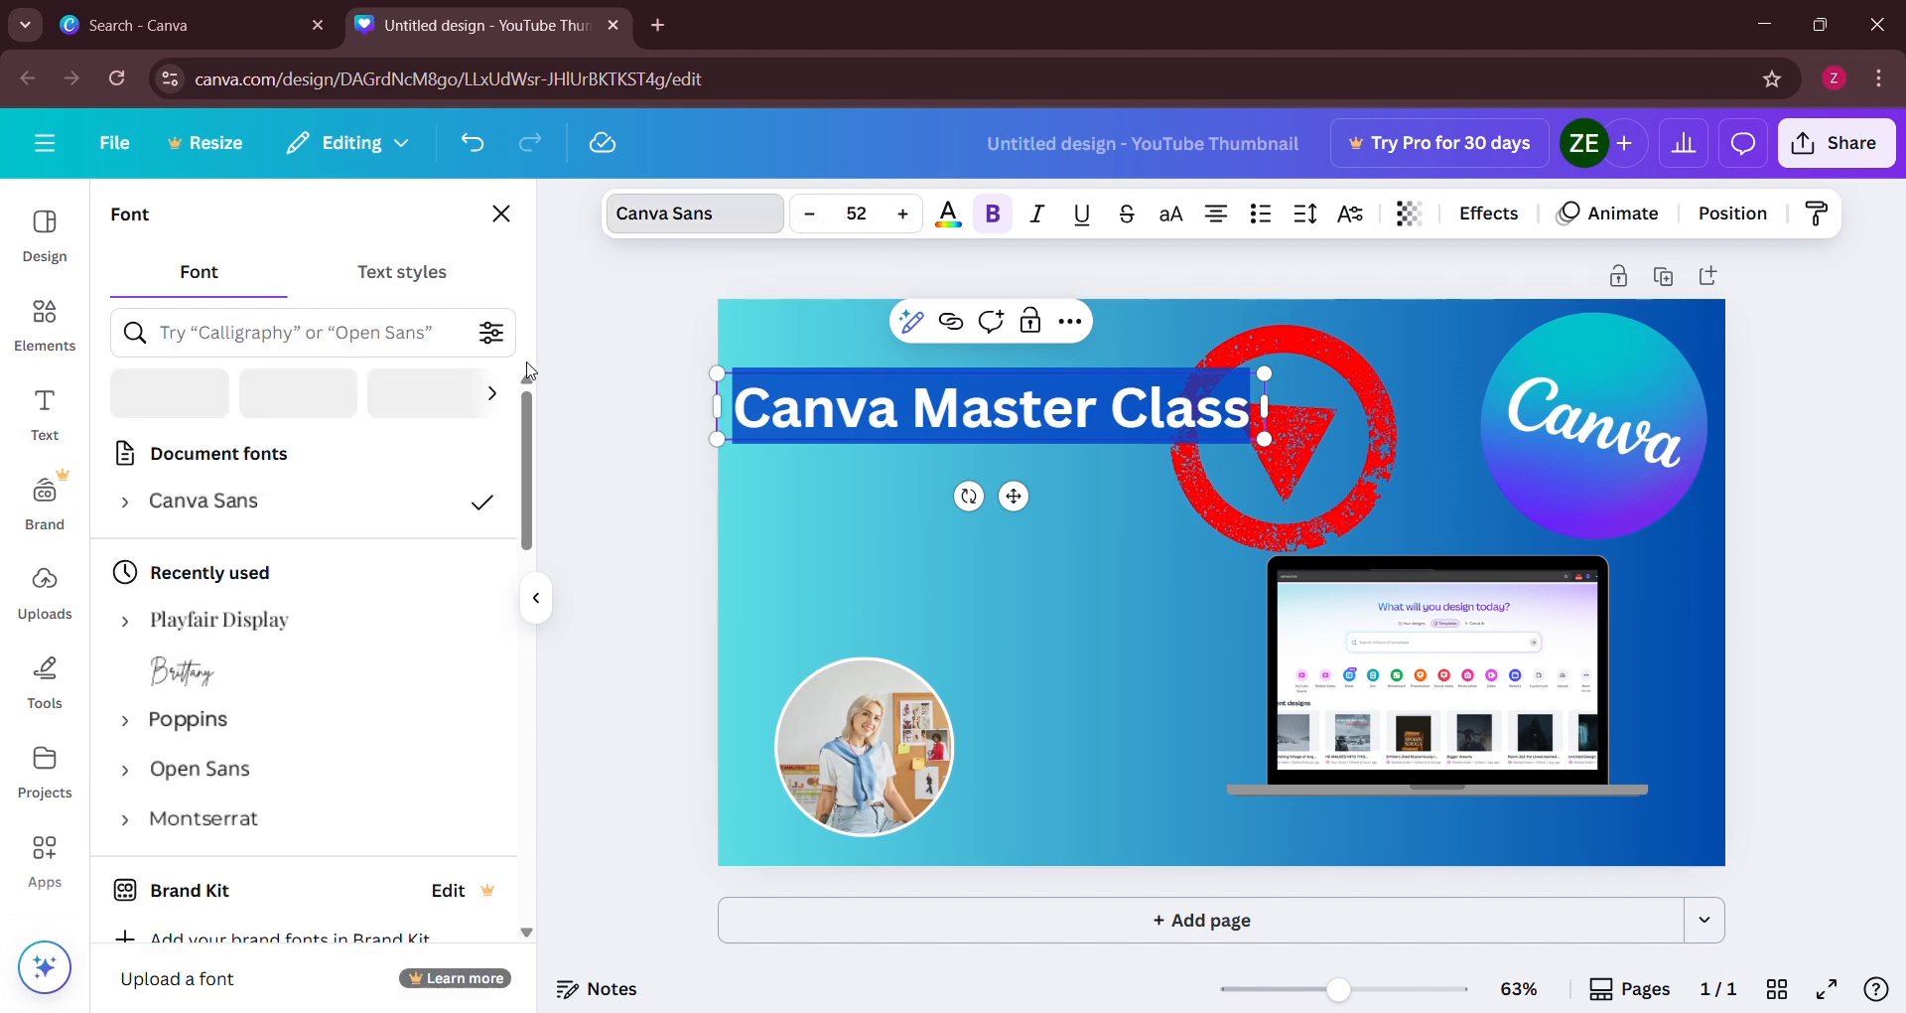
scroll(247, 795, "down", 3)
left_click(252, 787)
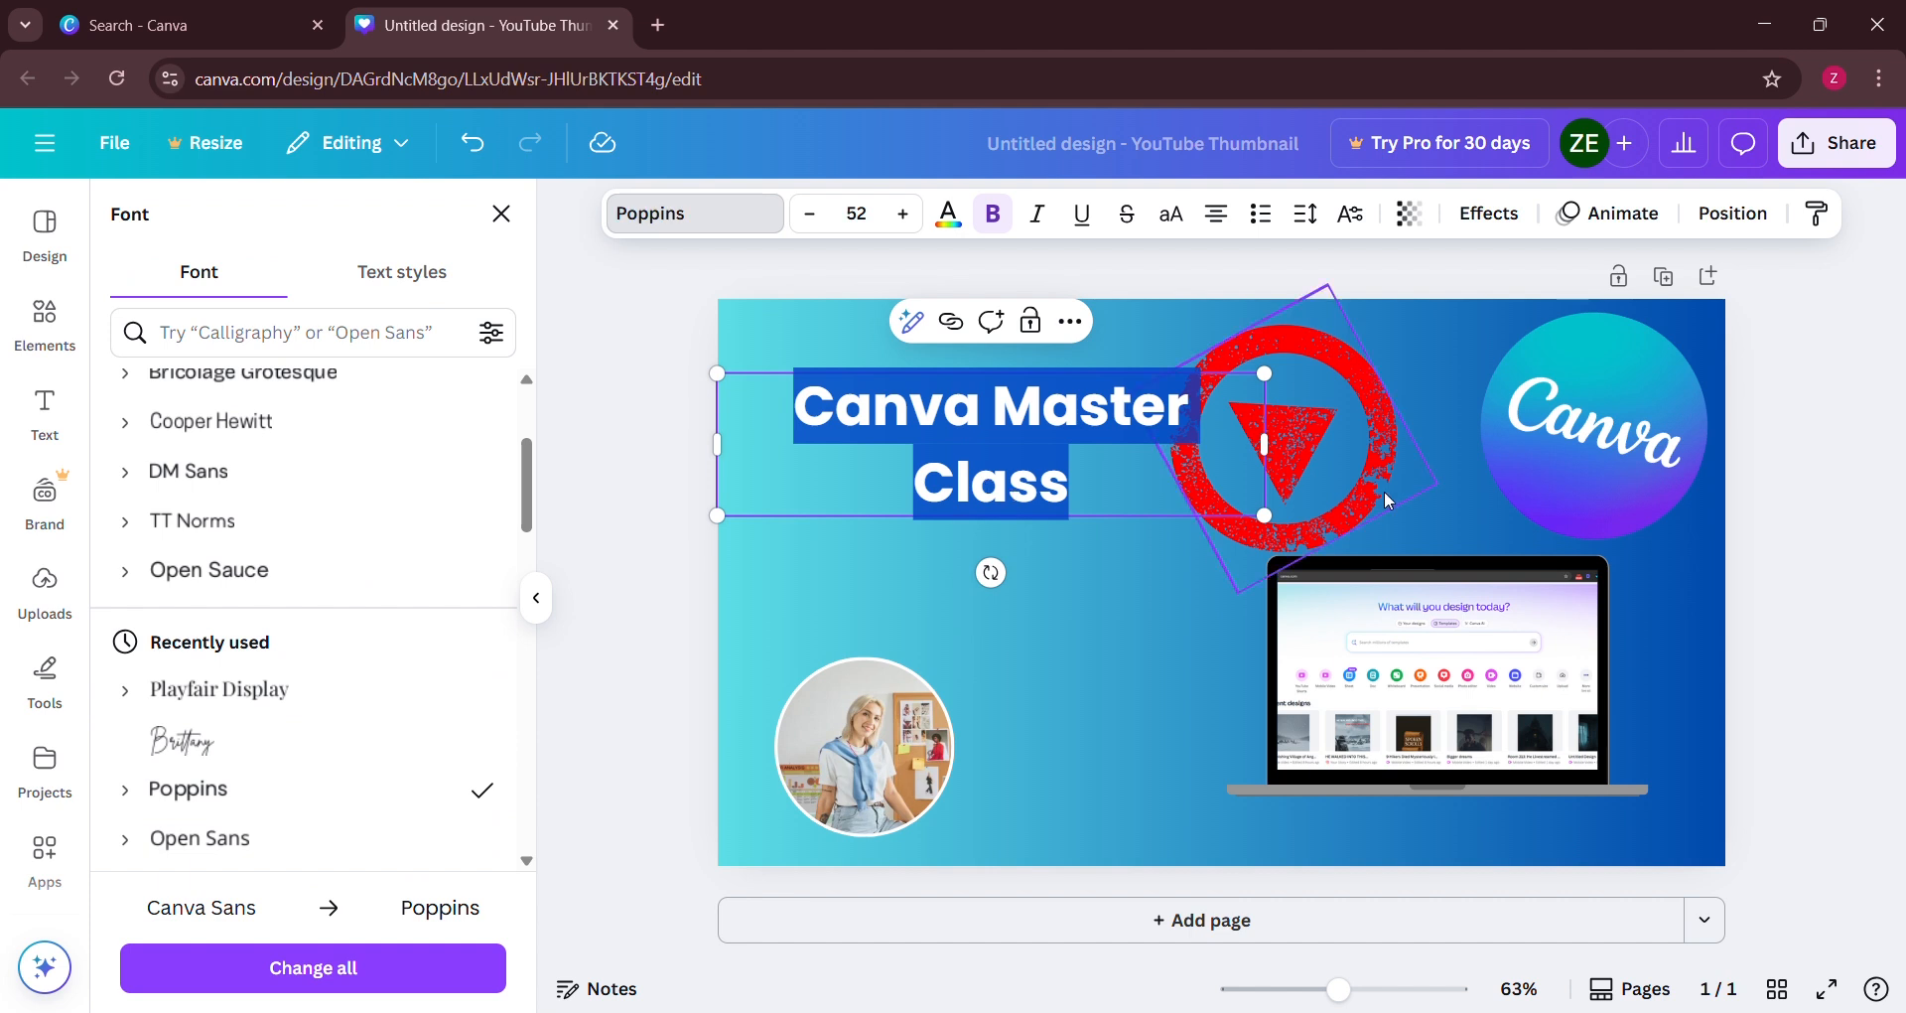
left_click_drag(1274, 446, 1305, 438)
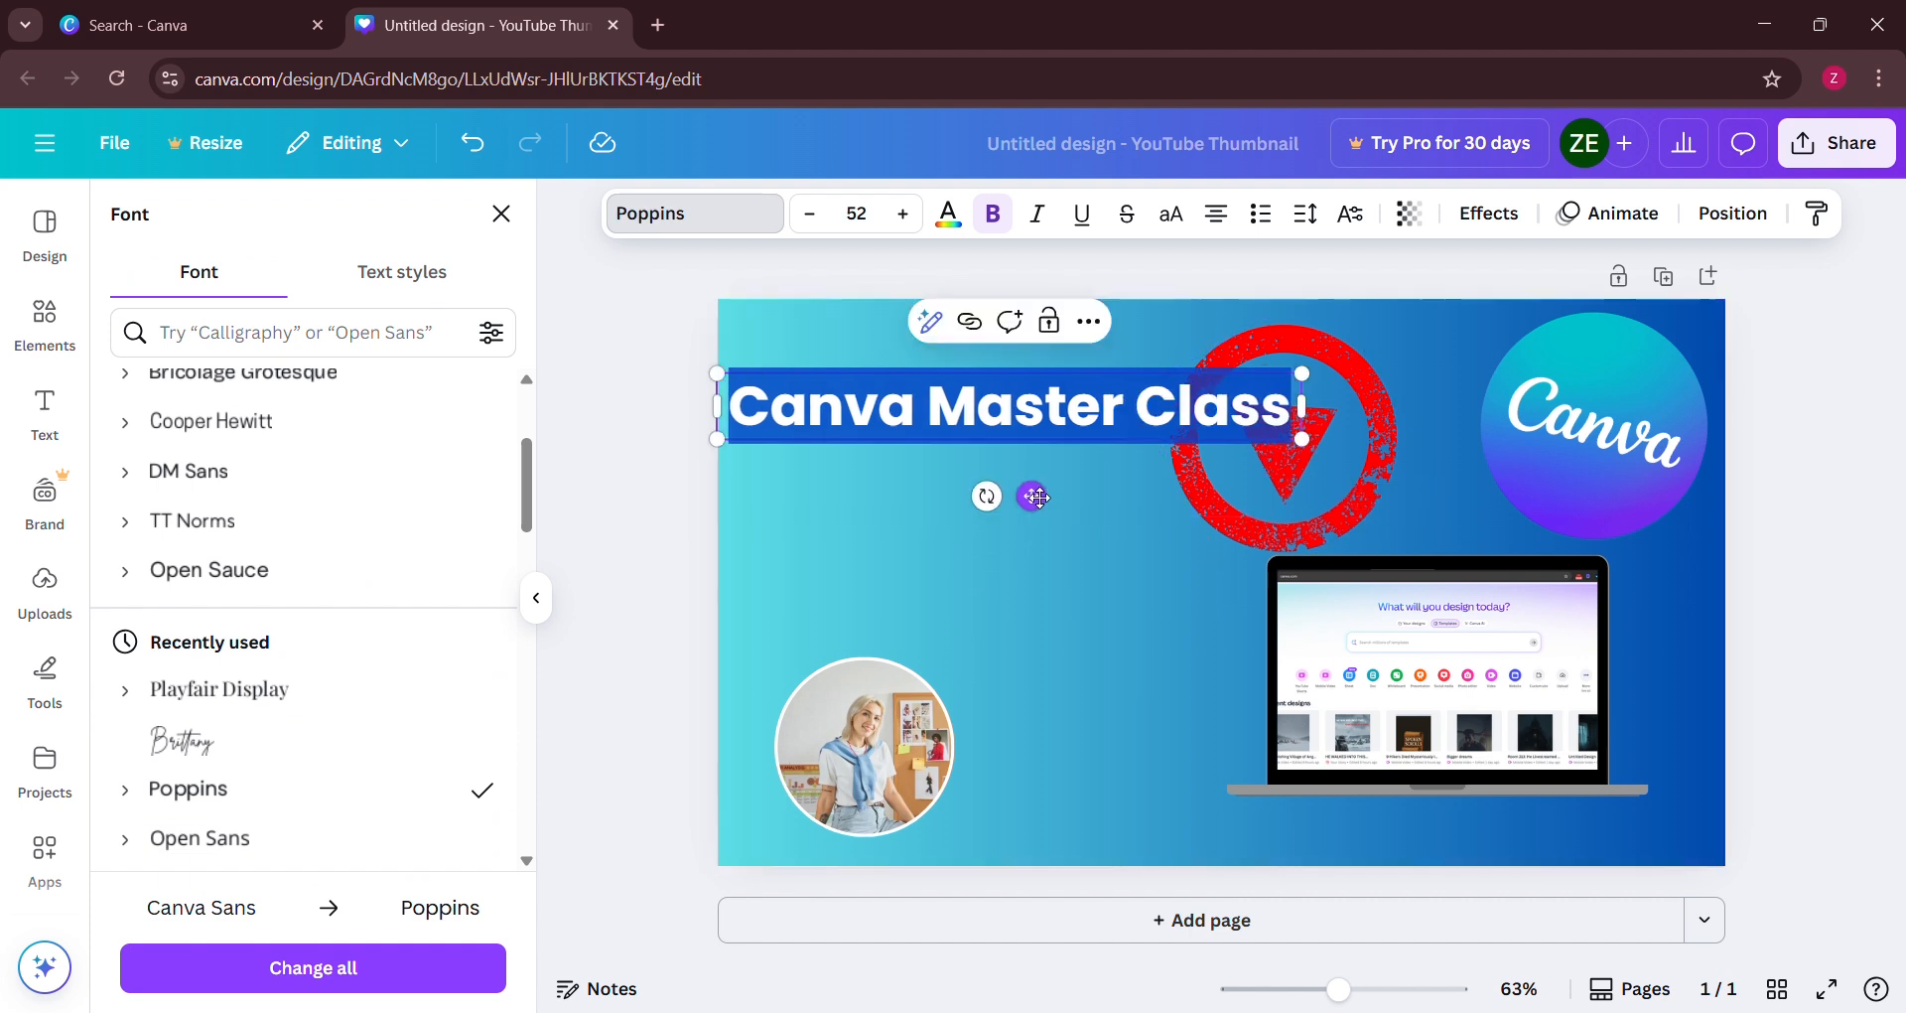
Move the heading slightly up and shift the red play button to the right, closer to the Canva logo
left_click_drag(1041, 494, 1041, 477)
left_click(1370, 505)
left_click_drag(1318, 495, 1370, 492)
left_click(1128, 545)
left_click(789, 417)
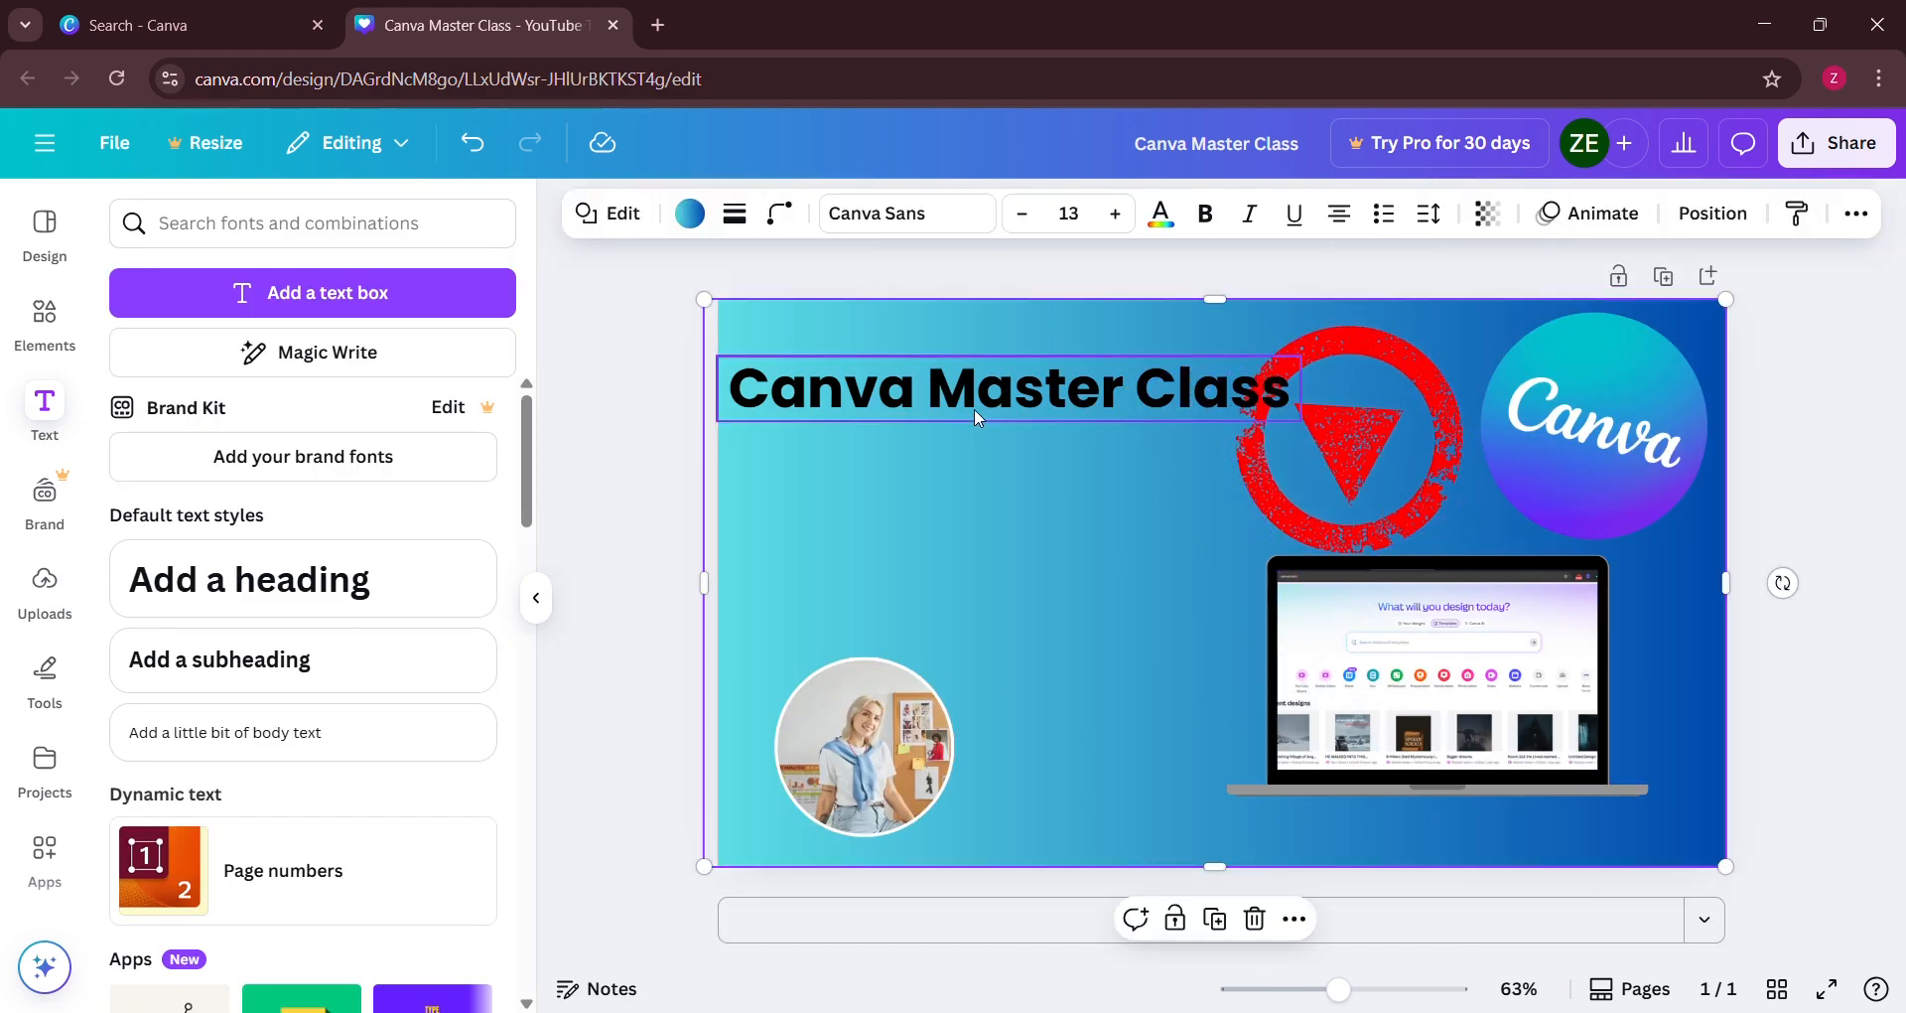
left_click(619, 382)
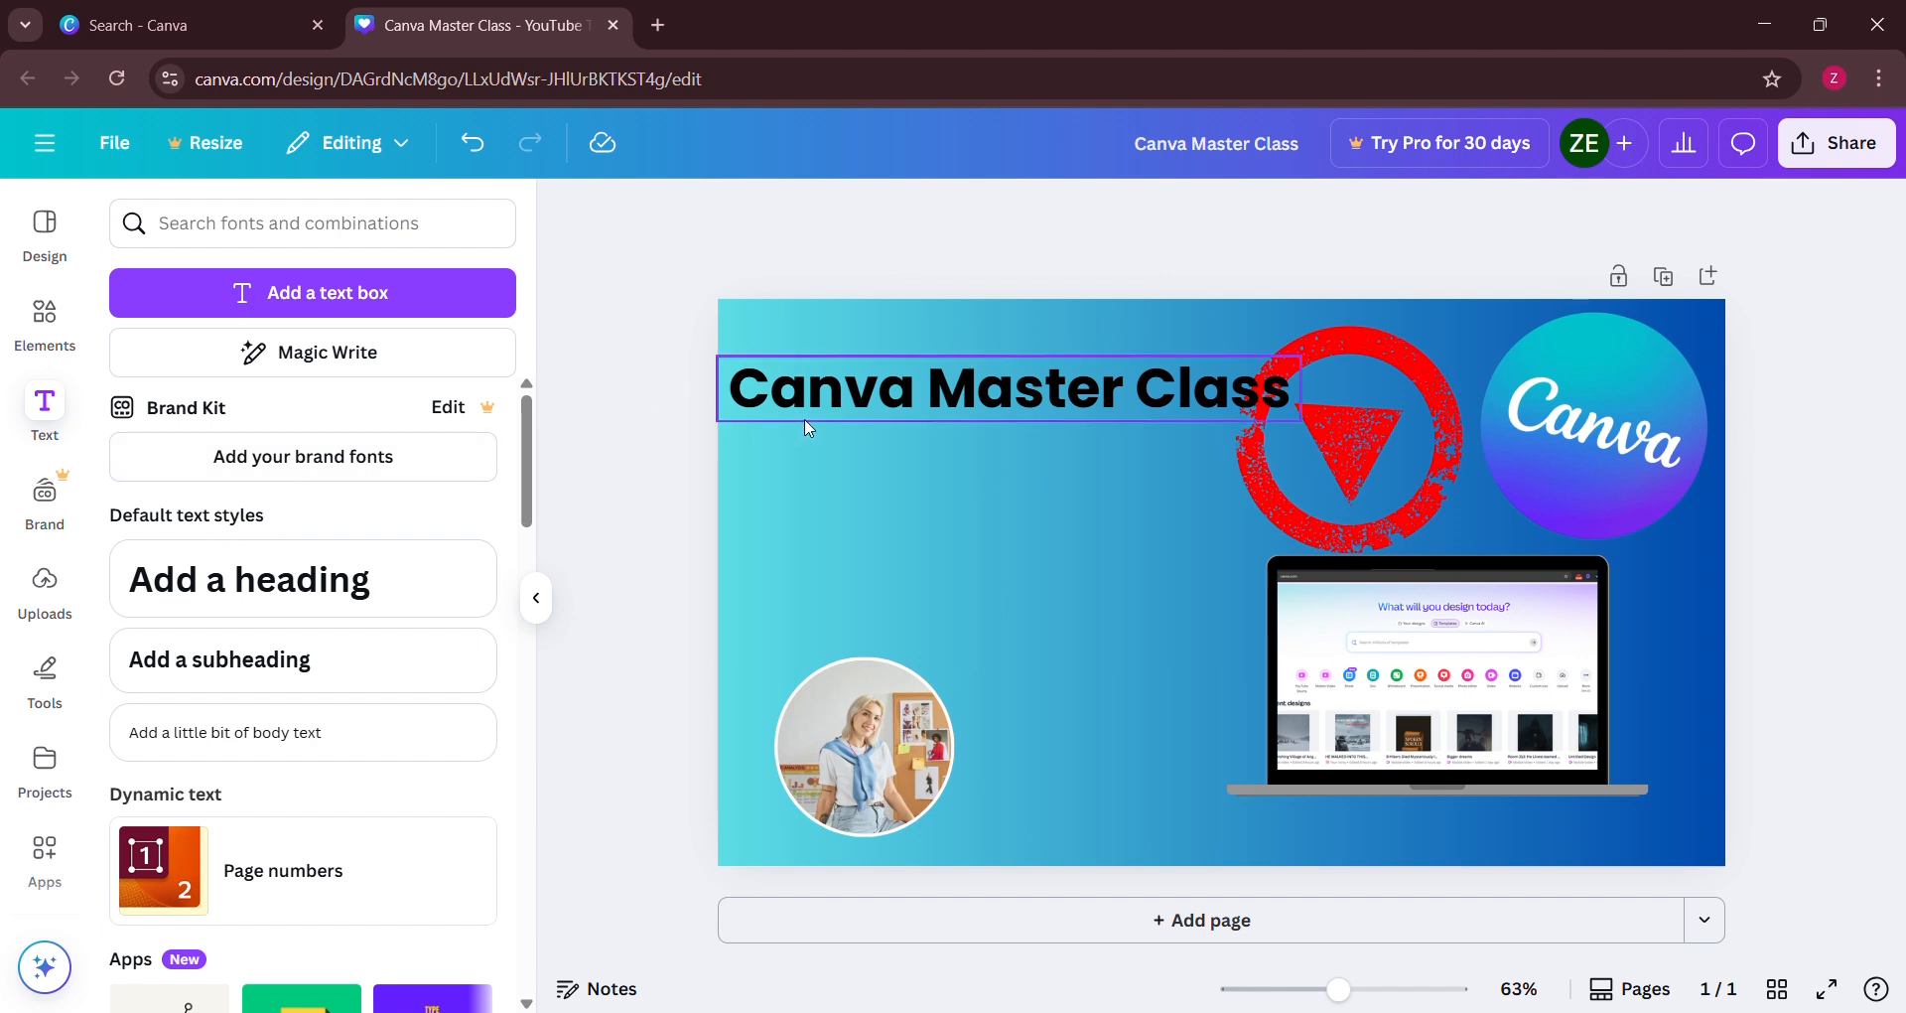
Change the "Canva Master Class" heading's text colour to white
left_click(873, 407)
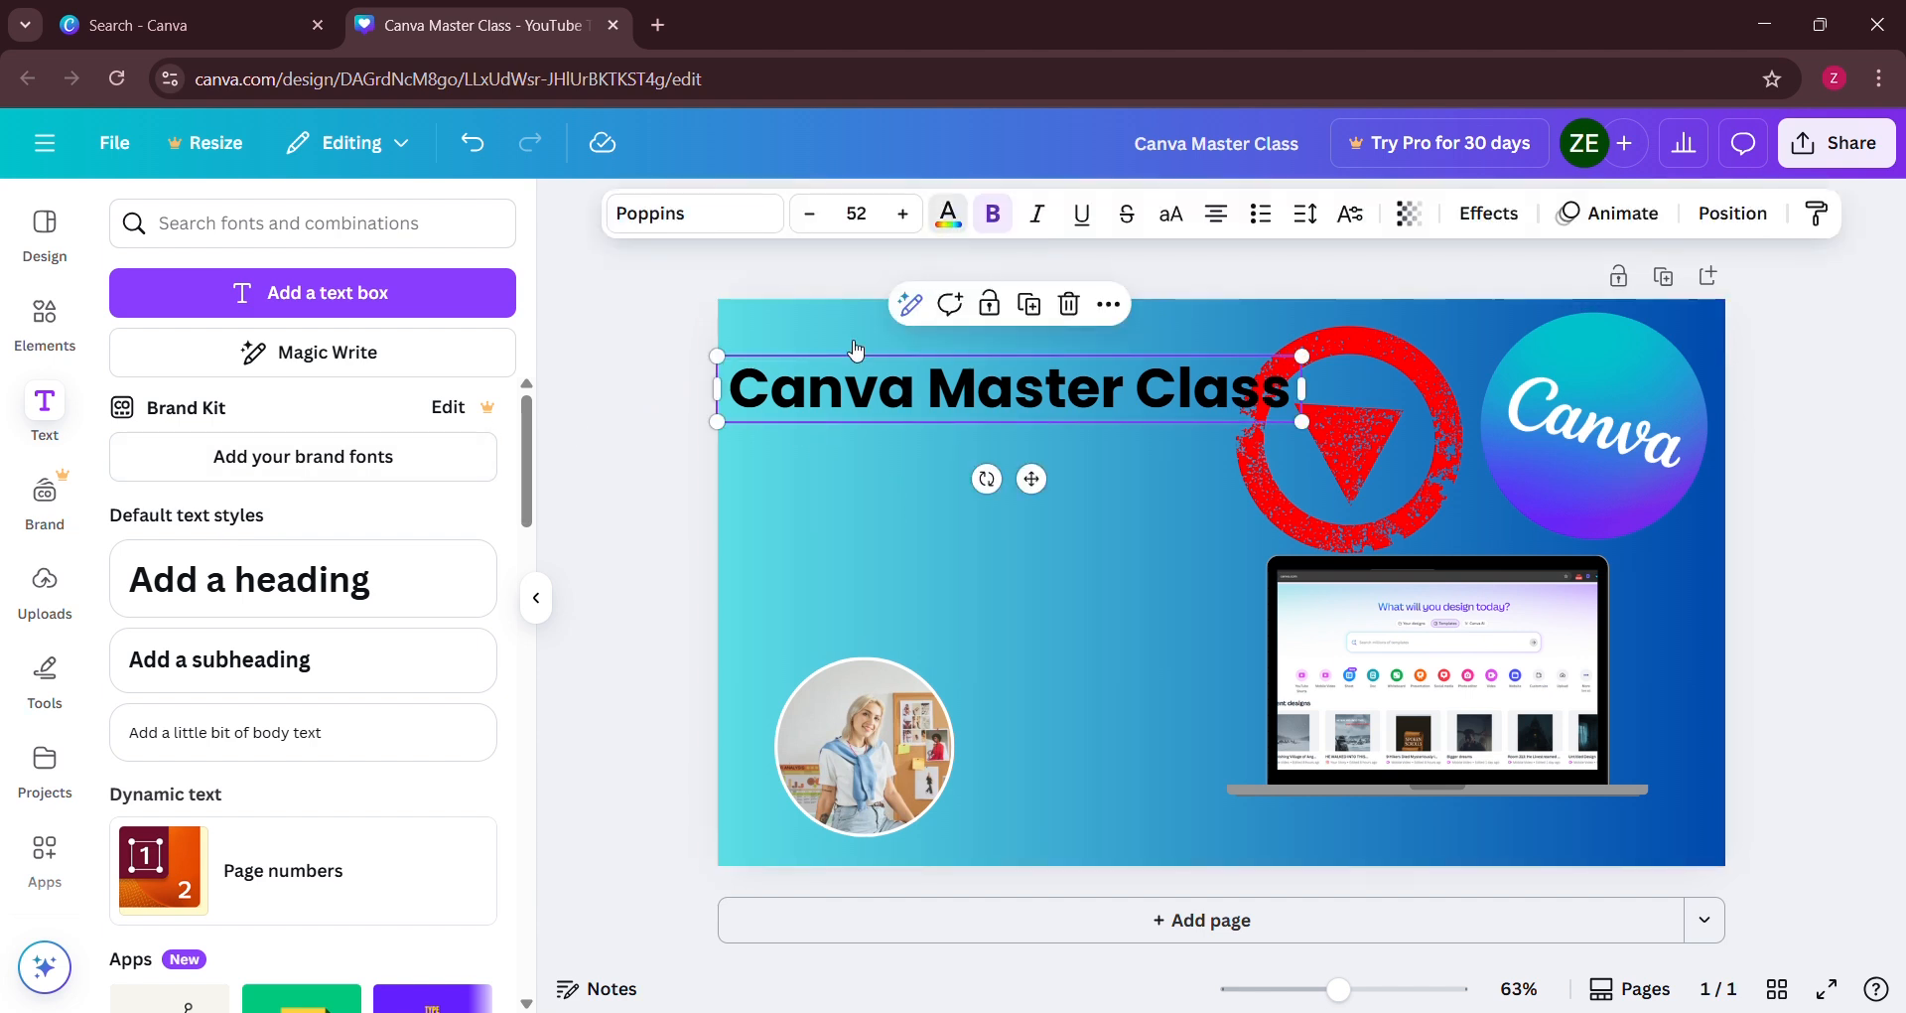
left_click(951, 222)
left_click(270, 467)
left_click(938, 488)
left_click(1010, 398)
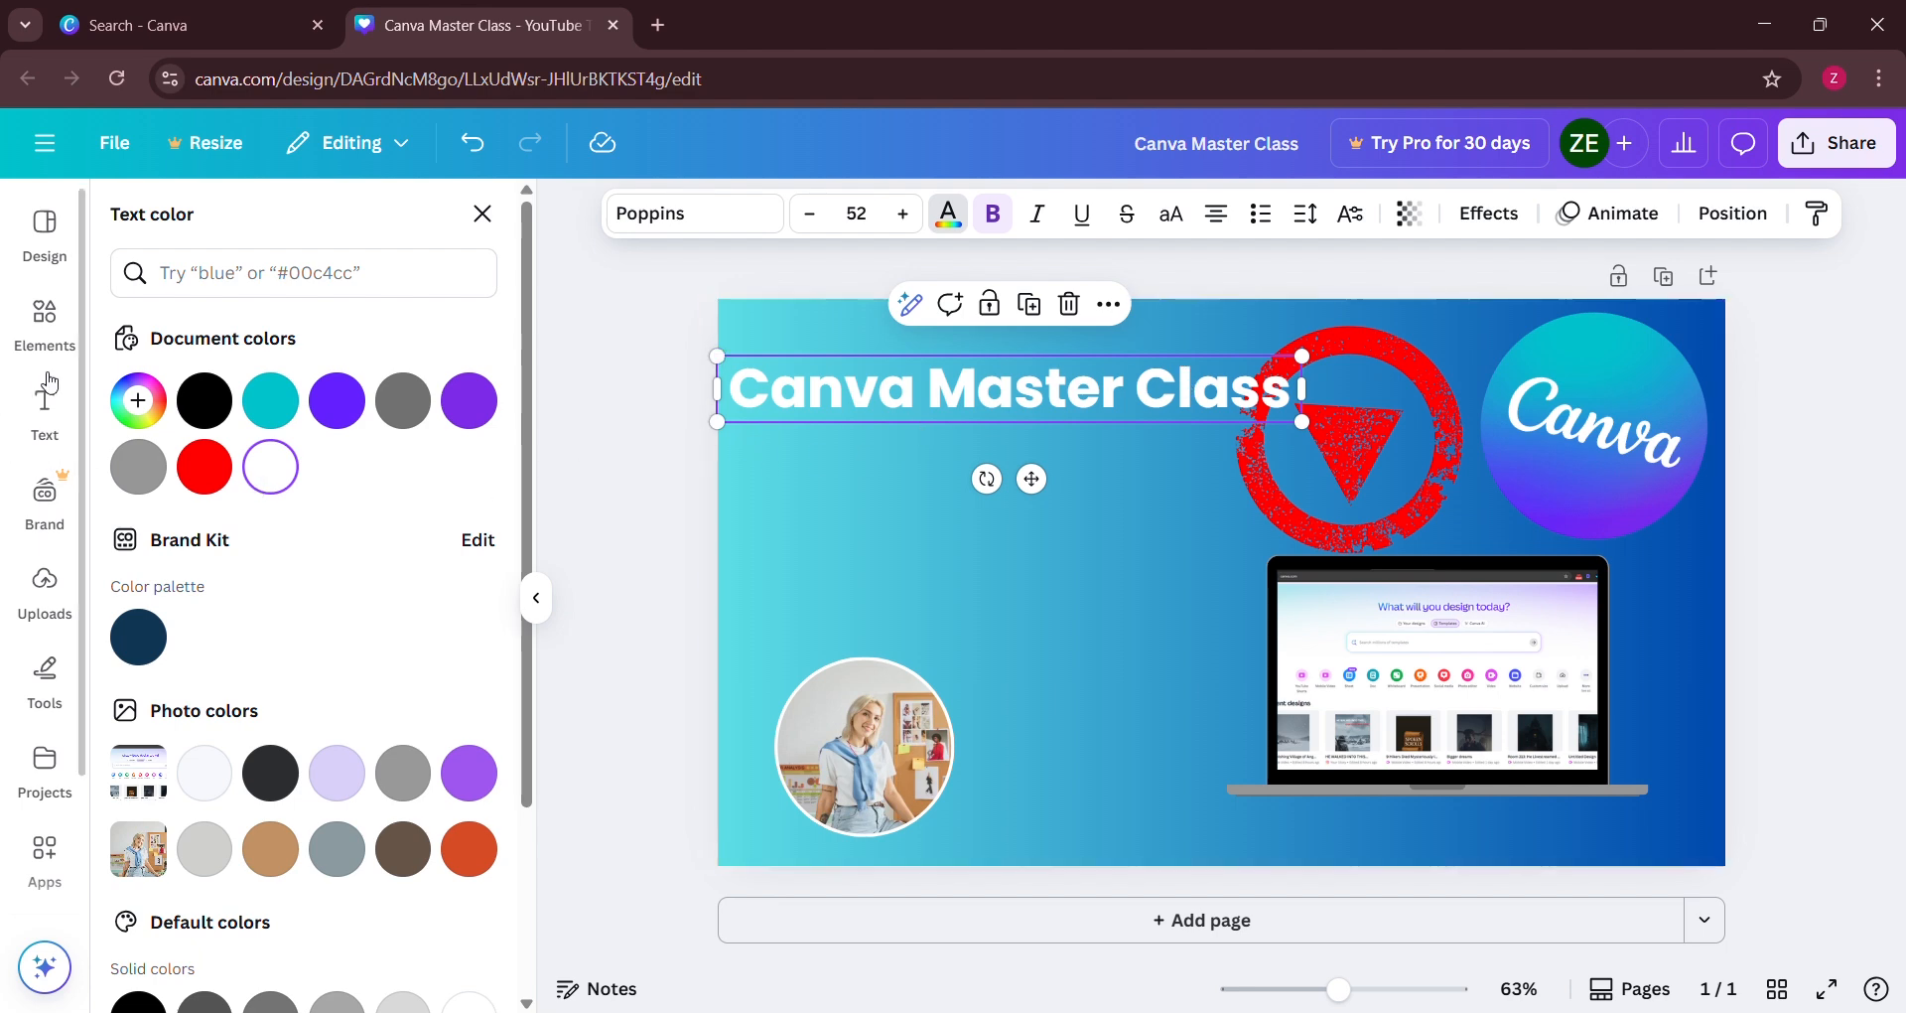
Add a square shape, fit it as a banner behind the heading and fill it red
left_click(60, 339)
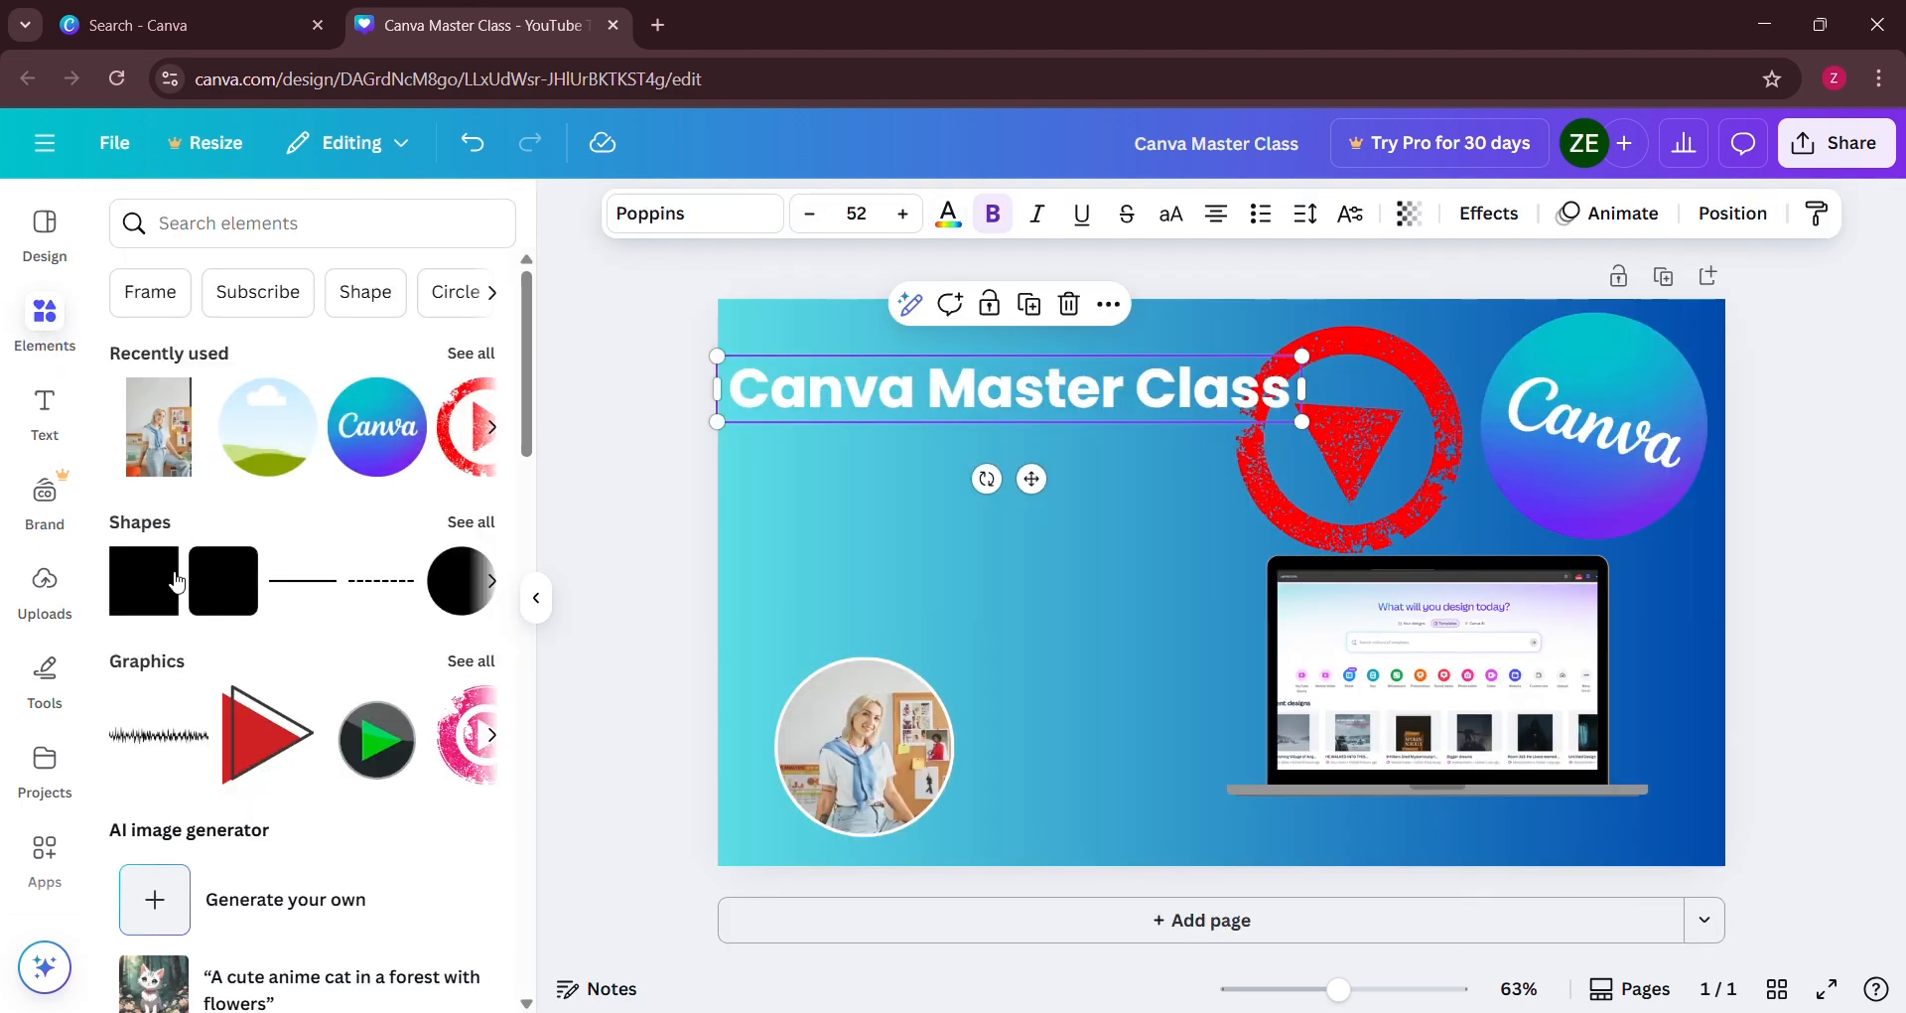
left_click(141, 586)
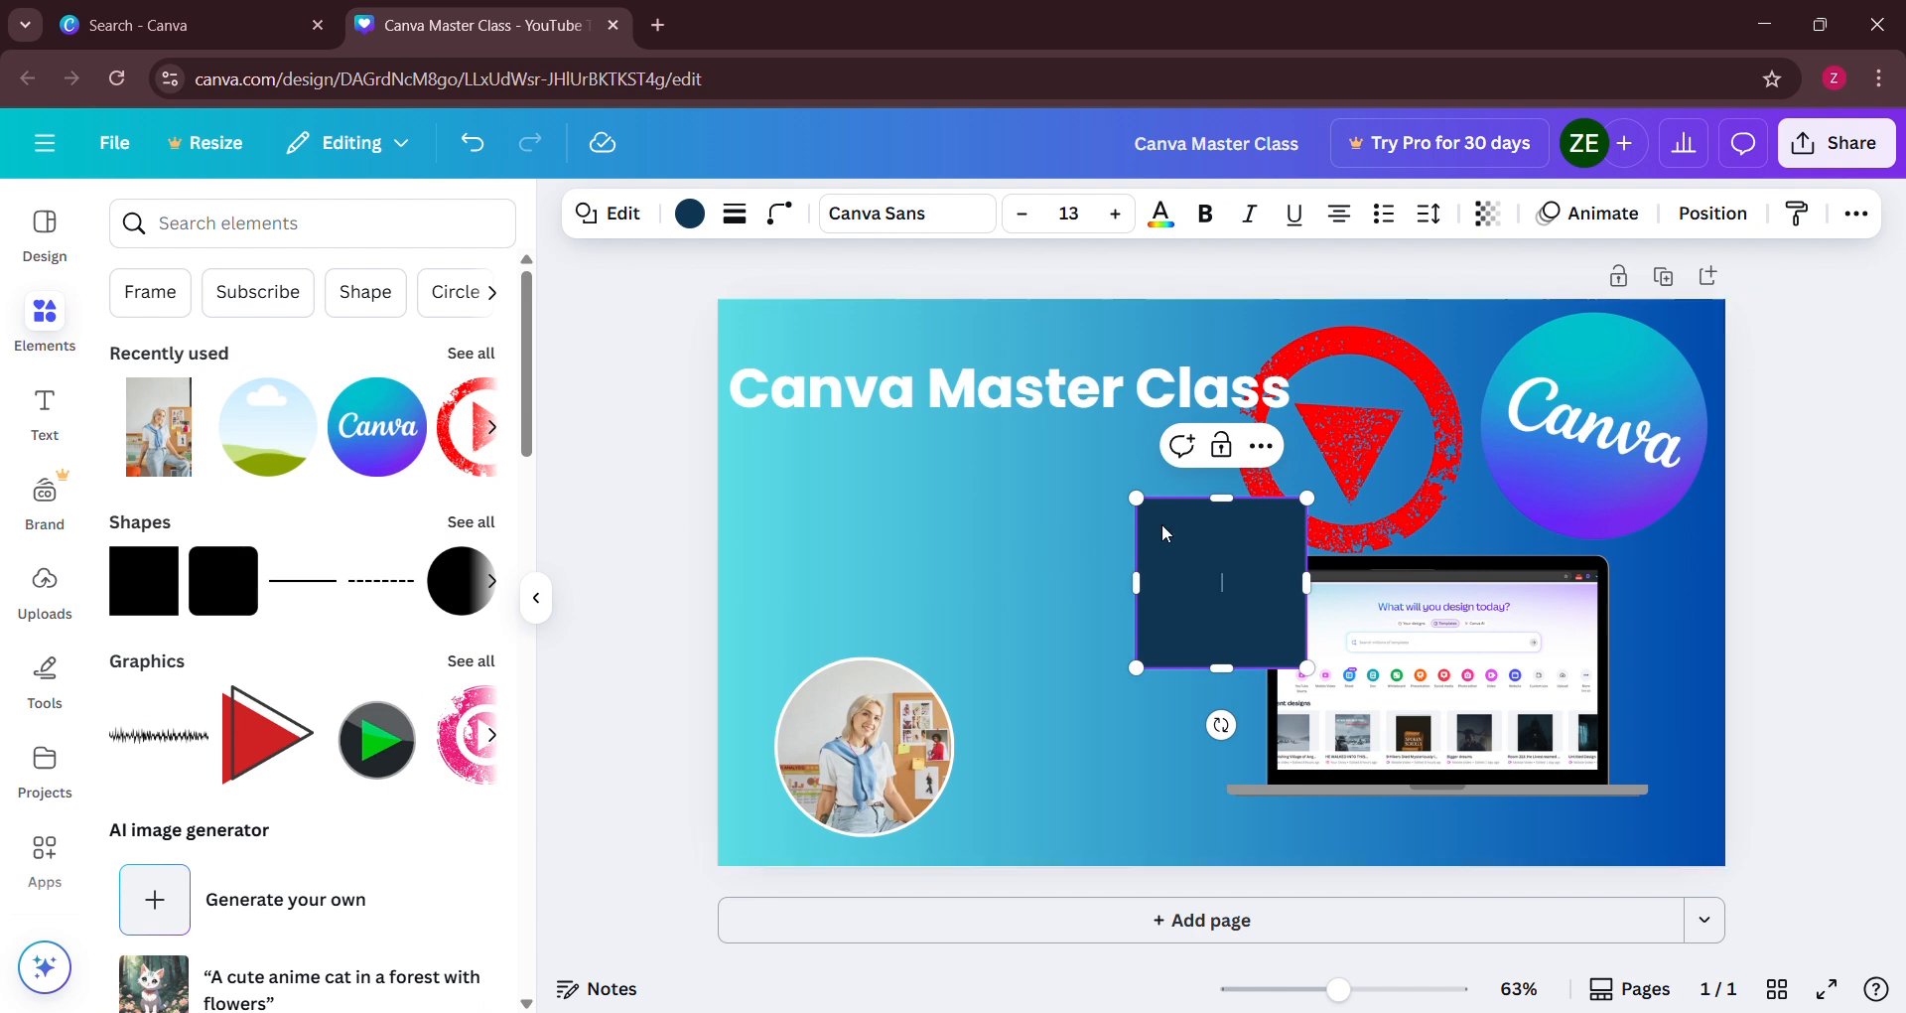
left_click(1098, 545)
left_click_drag(1211, 536, 794, 395)
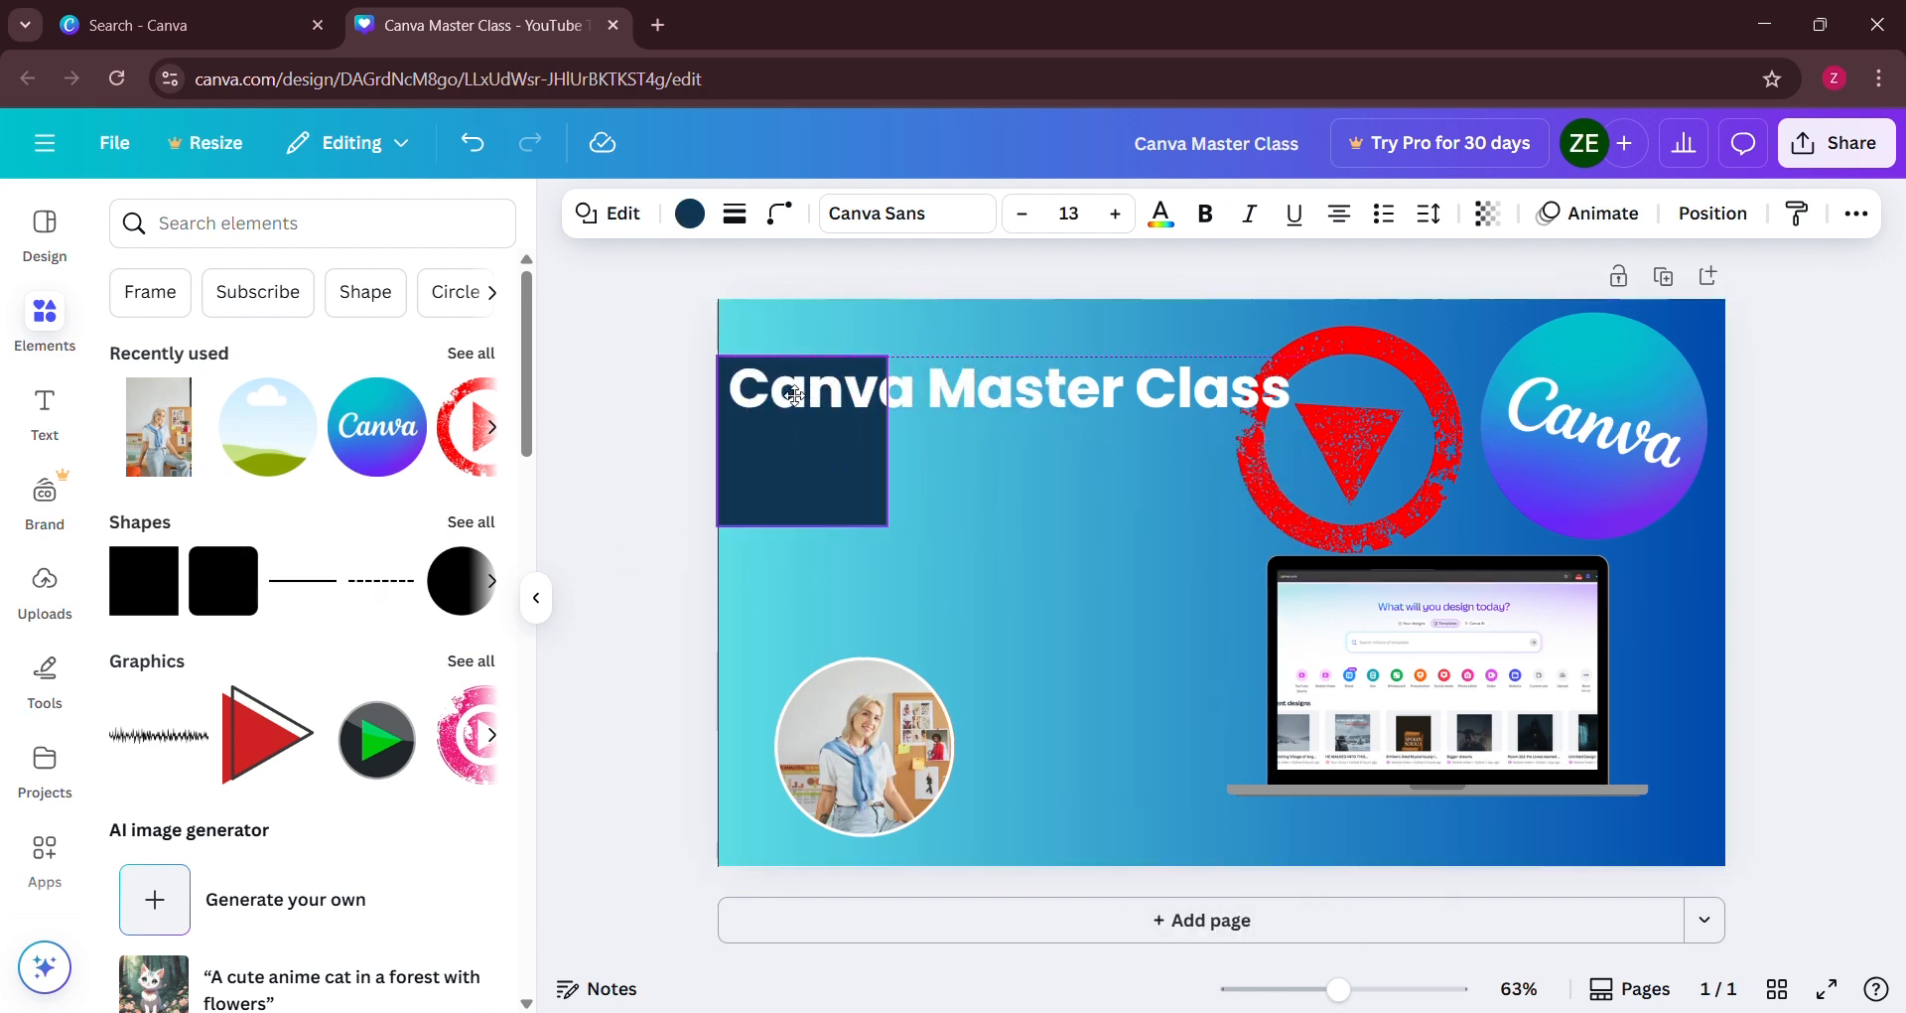
left_click_drag(888, 441, 1302, 422)
left_click_drag(1030, 535, 1013, 427)
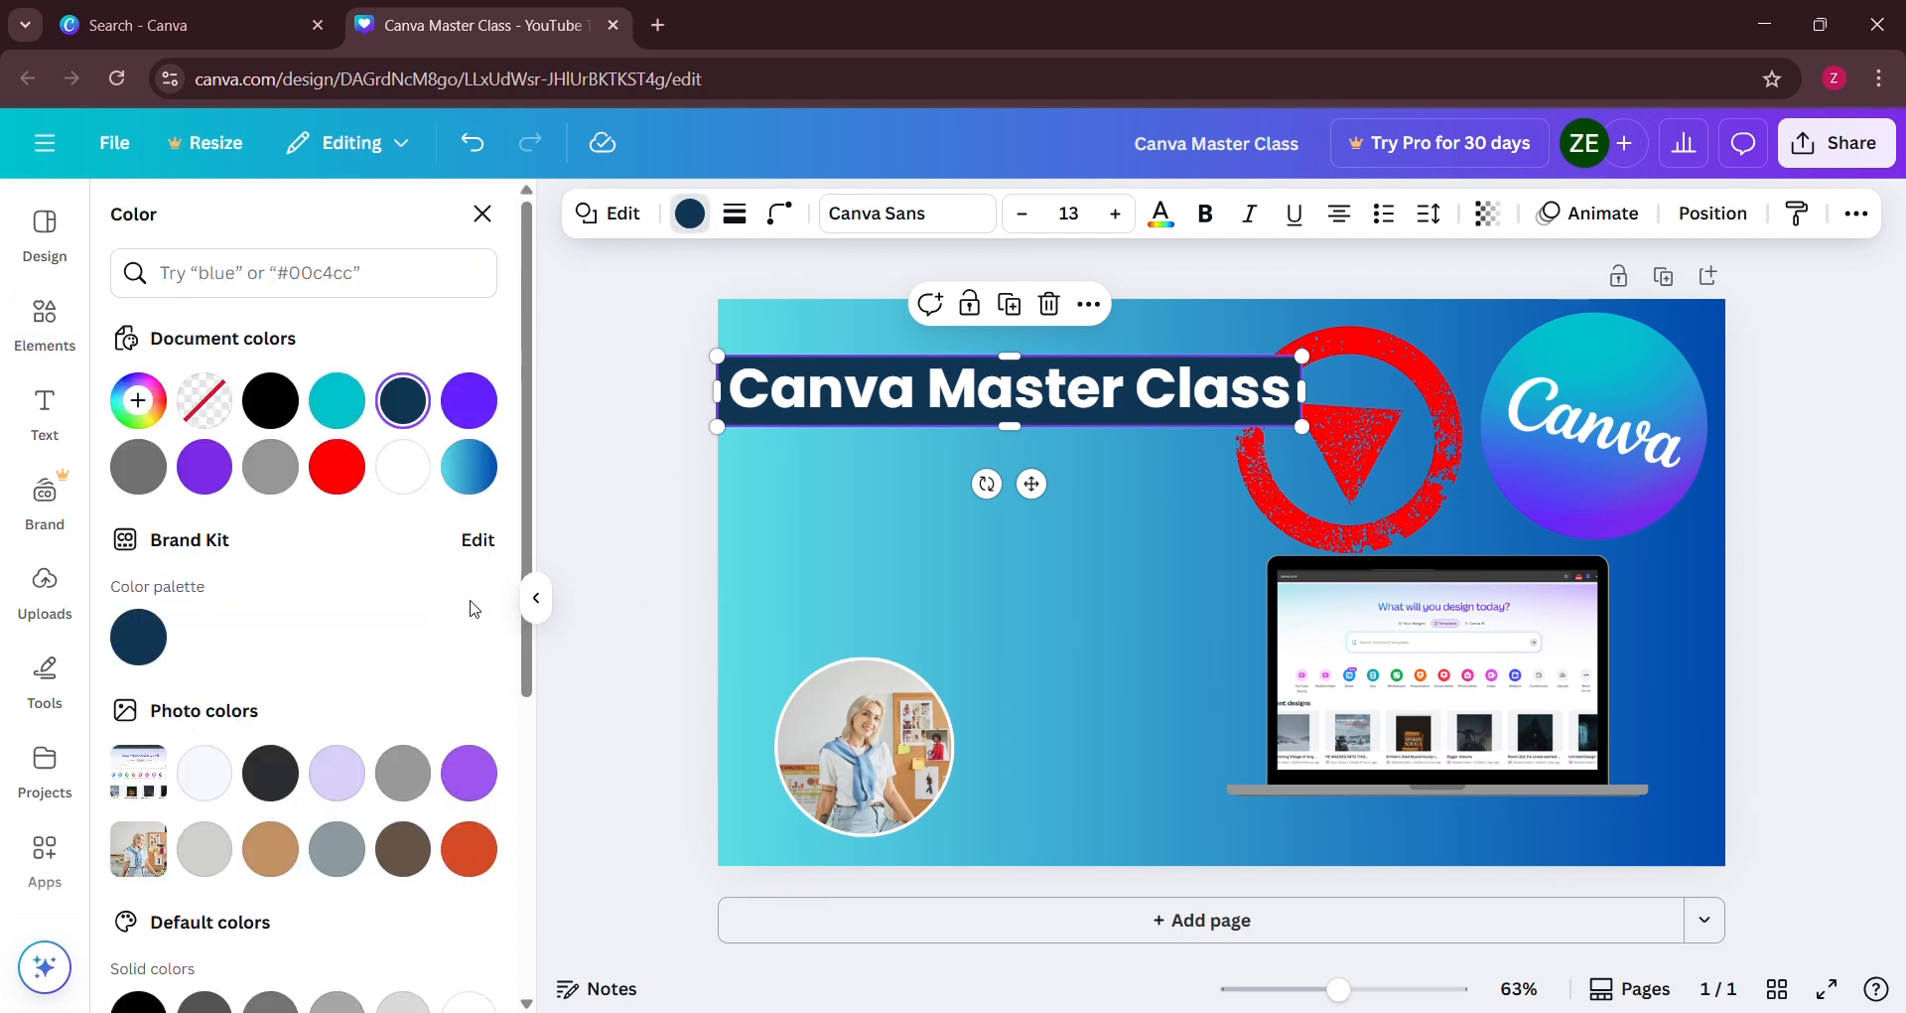
left_click(318, 474)
left_click(865, 452)
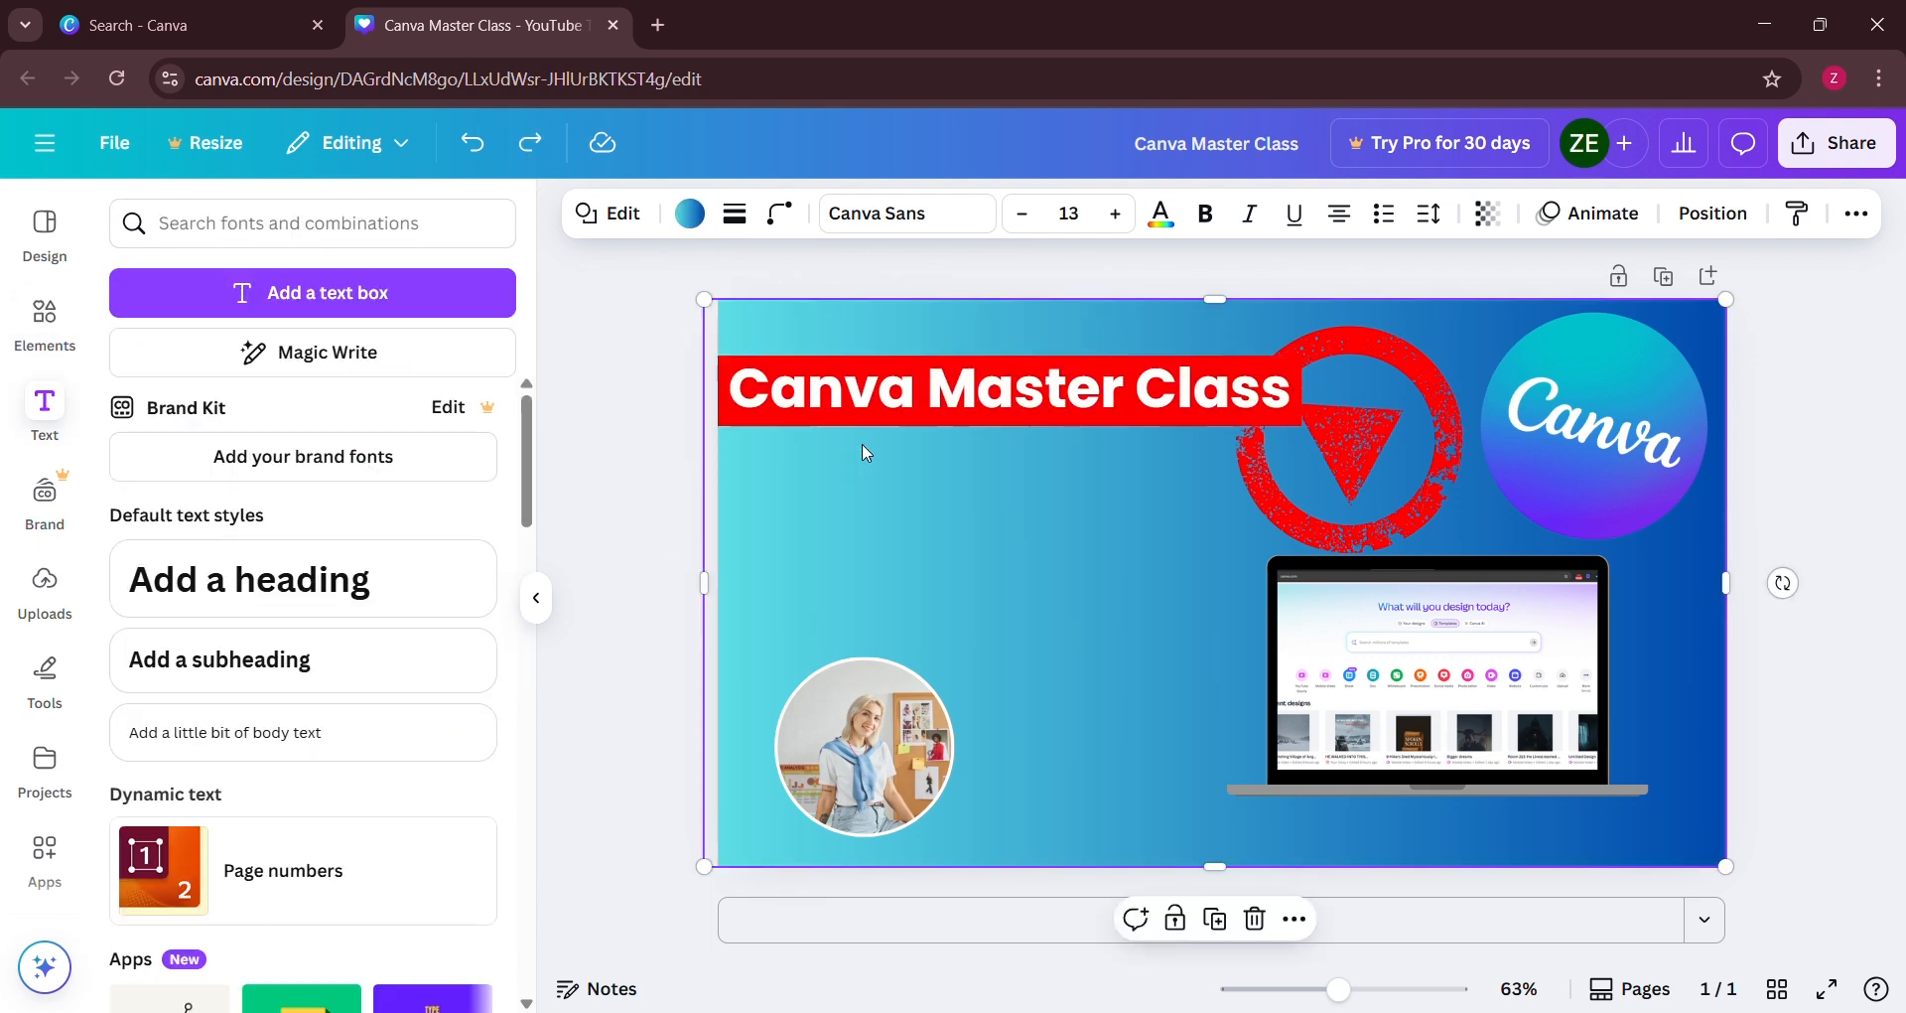
Delete the red rectangle behind the heading and place the heading back near the thumbnail's upper edge
left_click(946, 384)
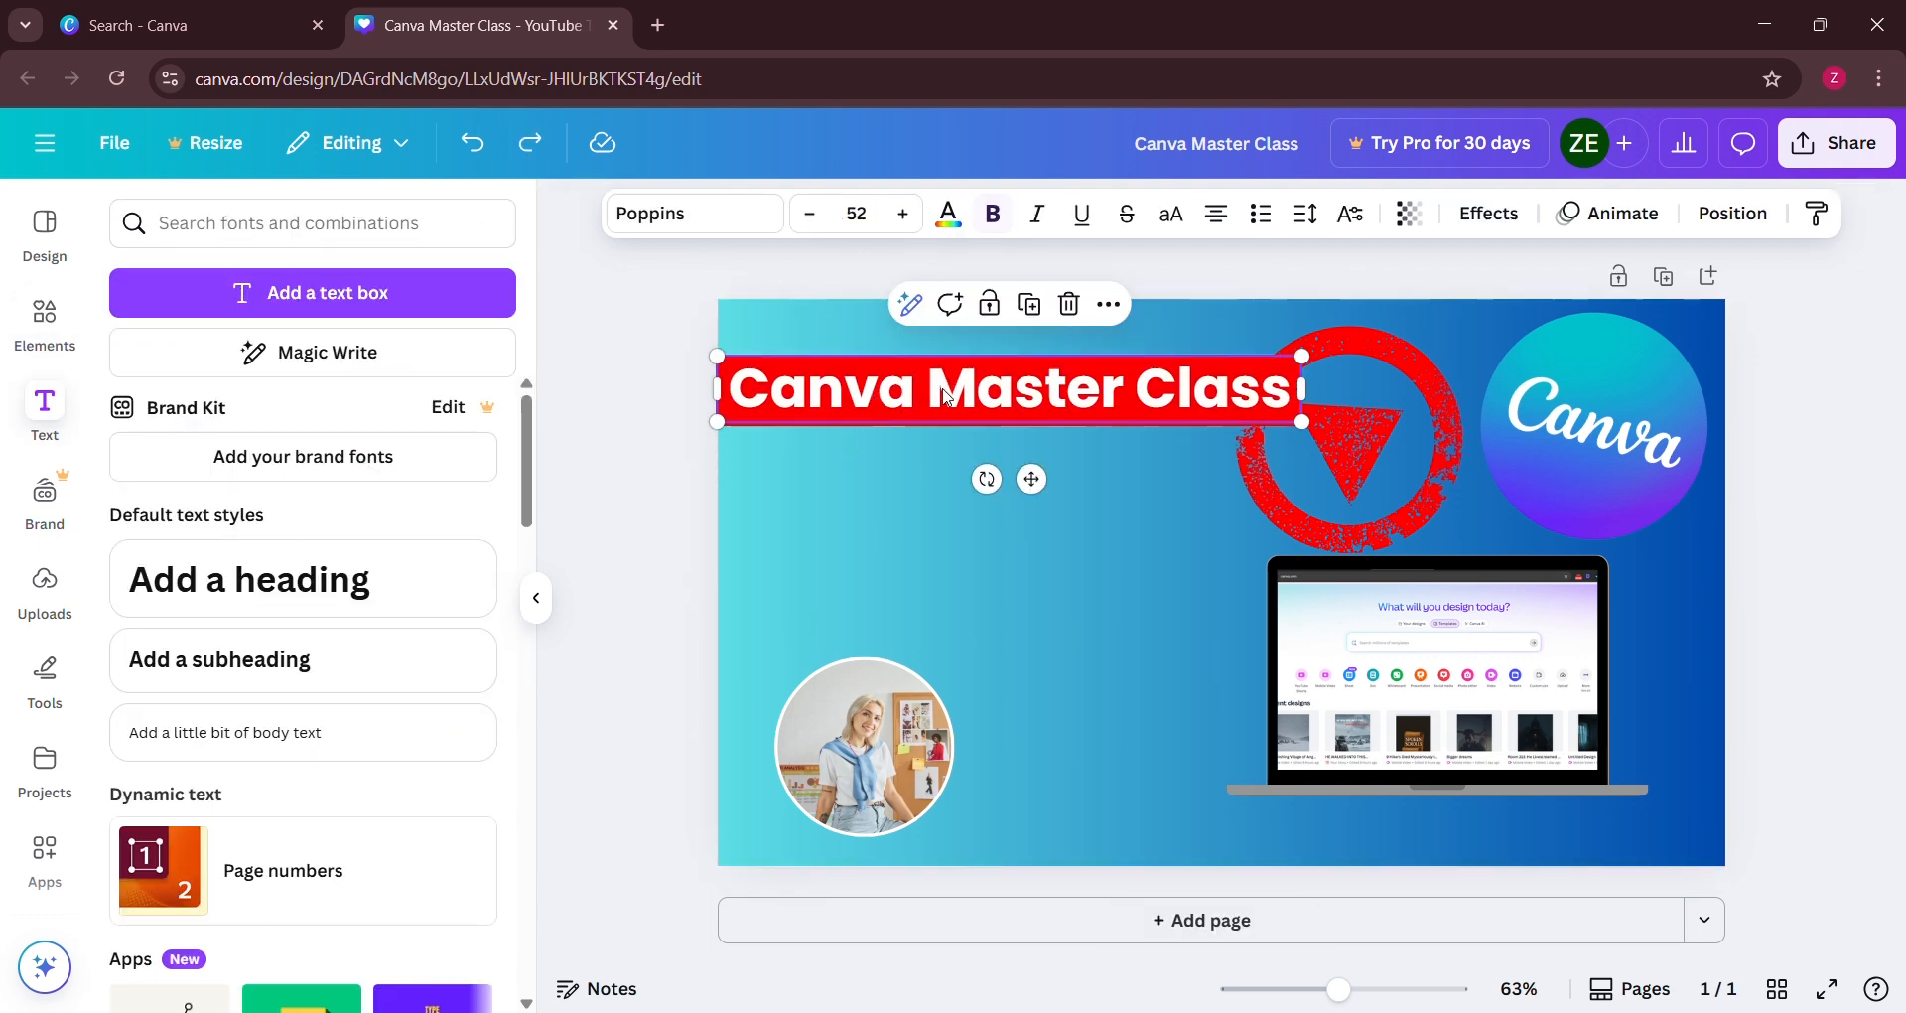
left_click_drag(946, 384, 953, 484)
left_click(959, 417)
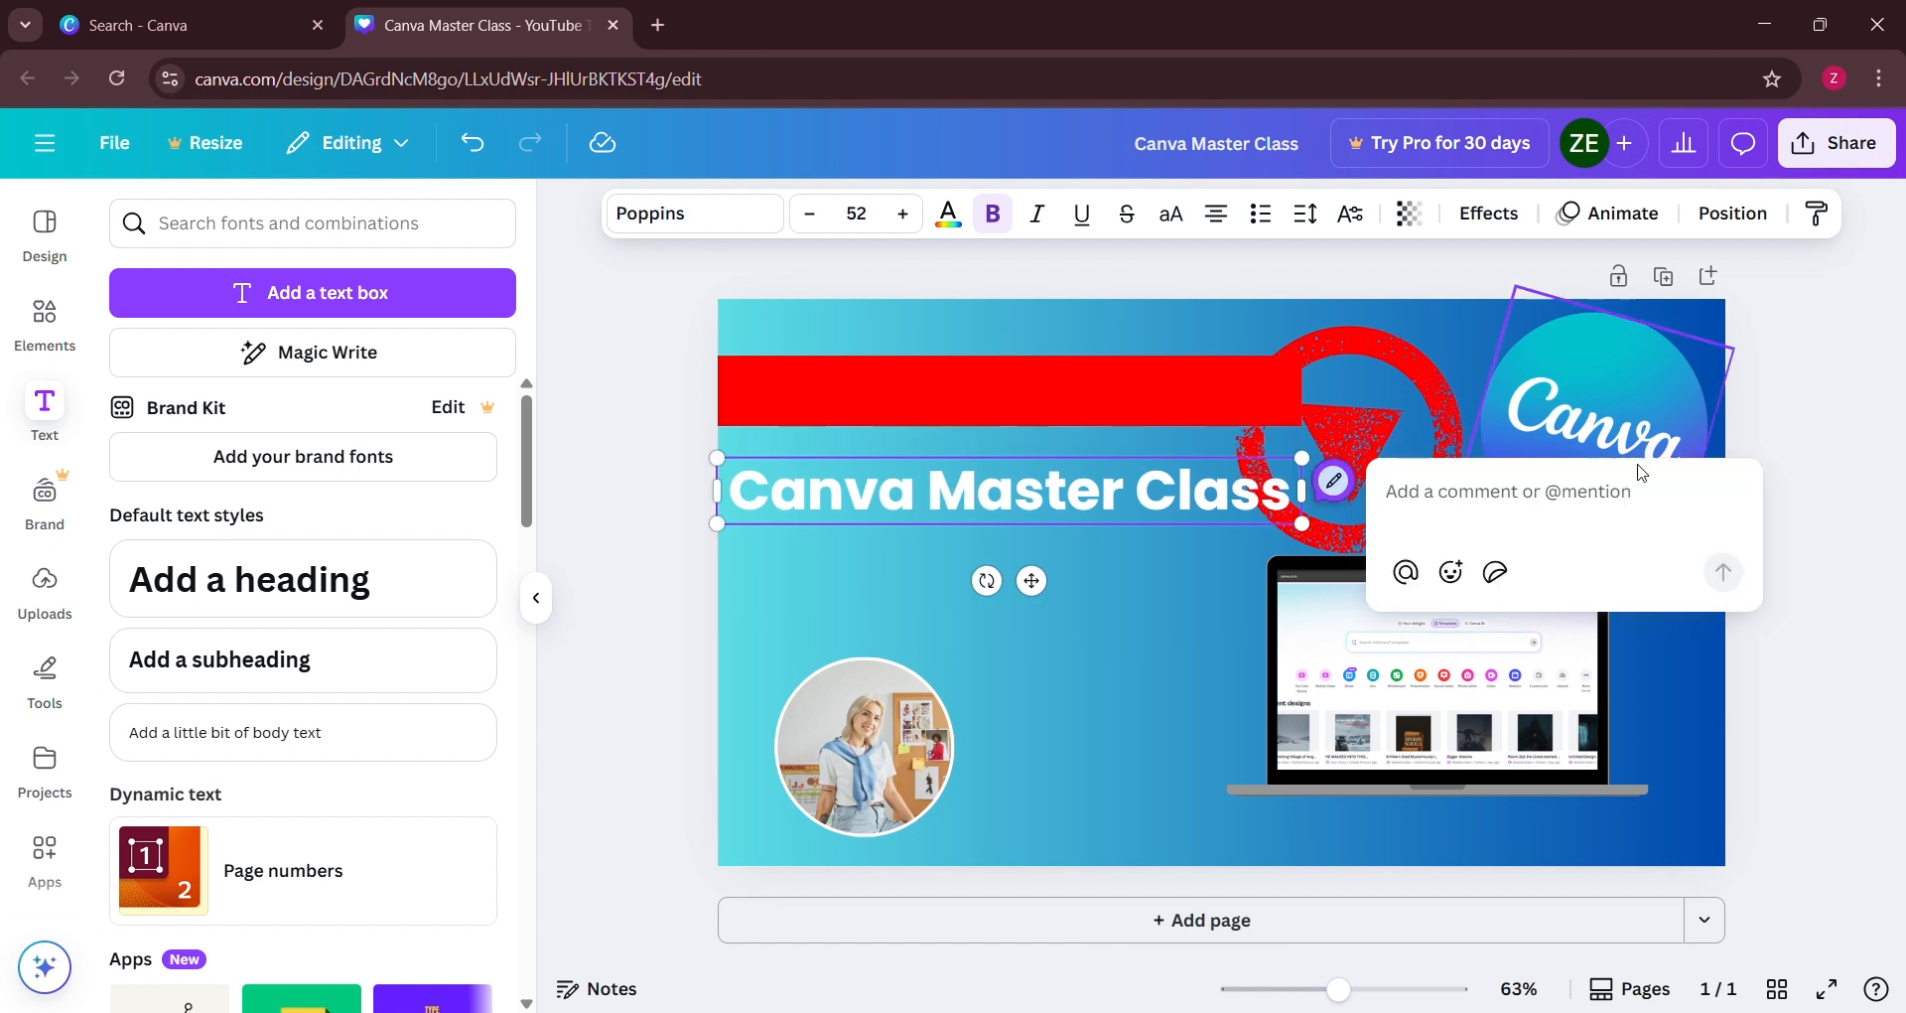
left_click(973, 409)
left_click(973, 405)
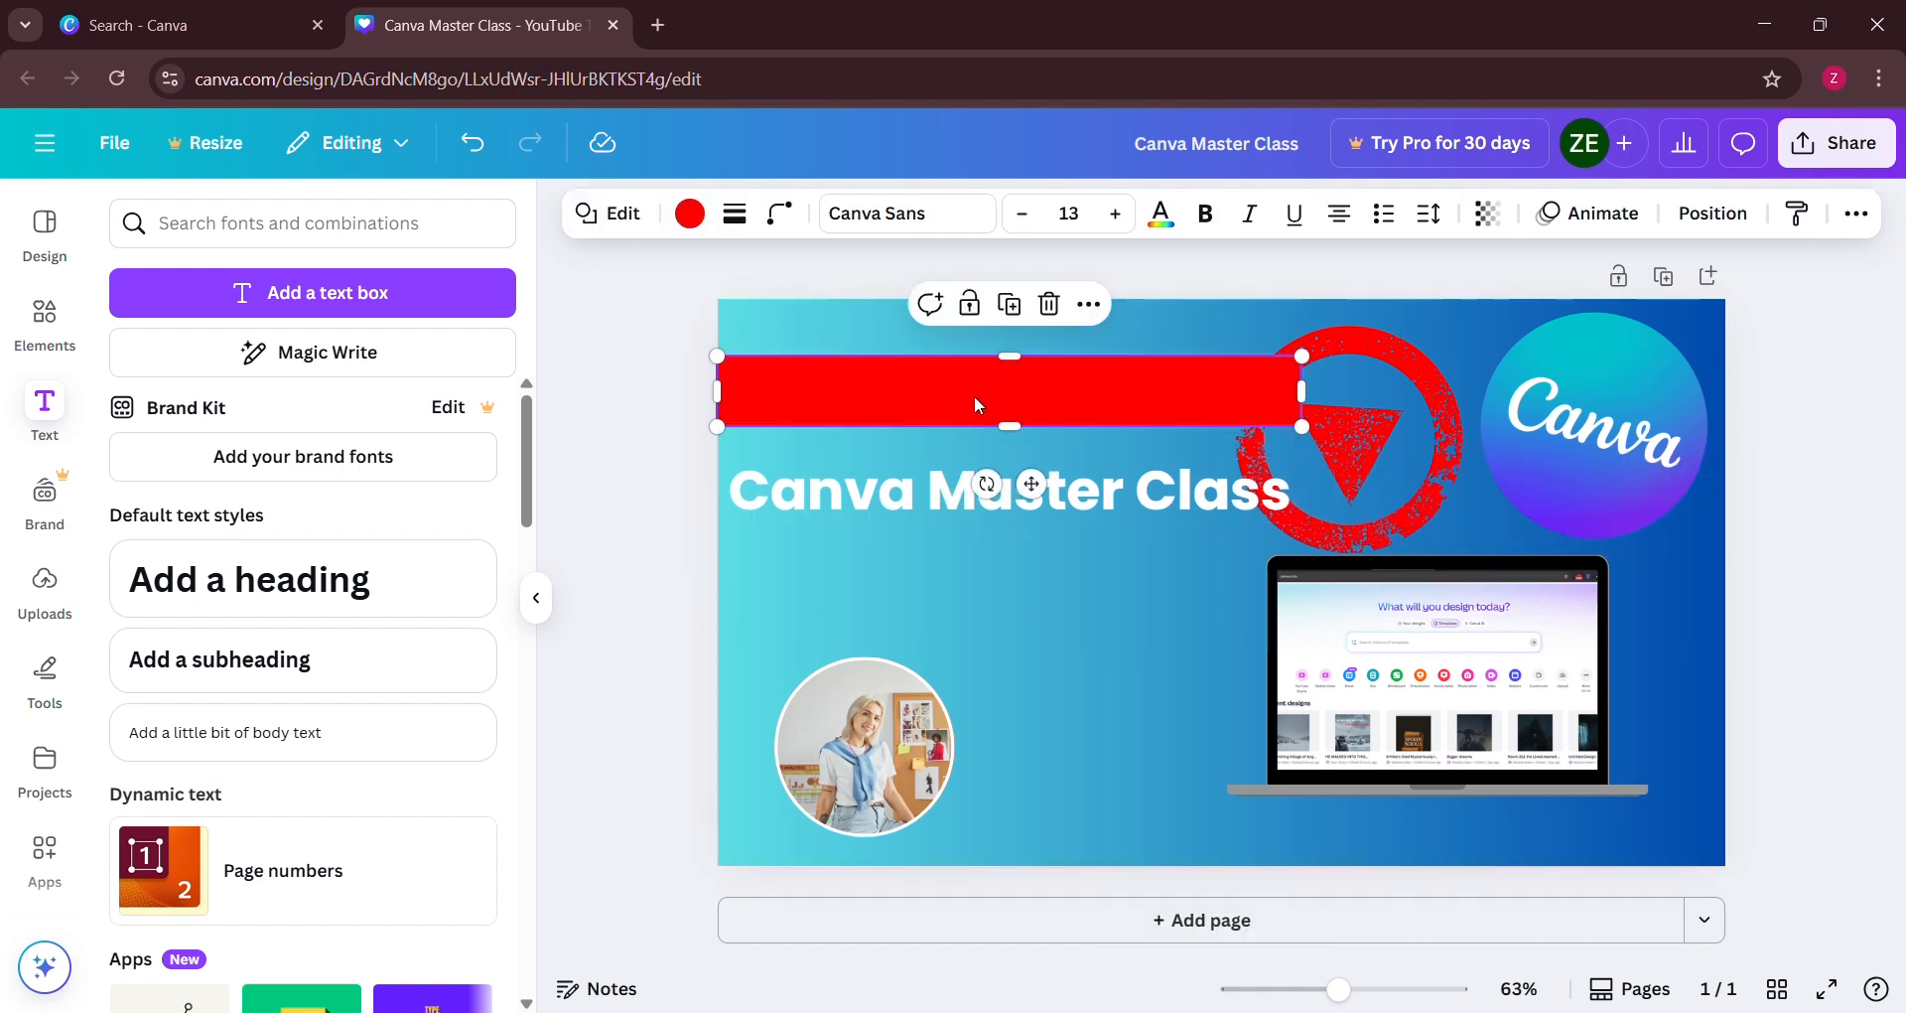
left_click(1048, 303)
left_click_drag(993, 478, 1004, 377)
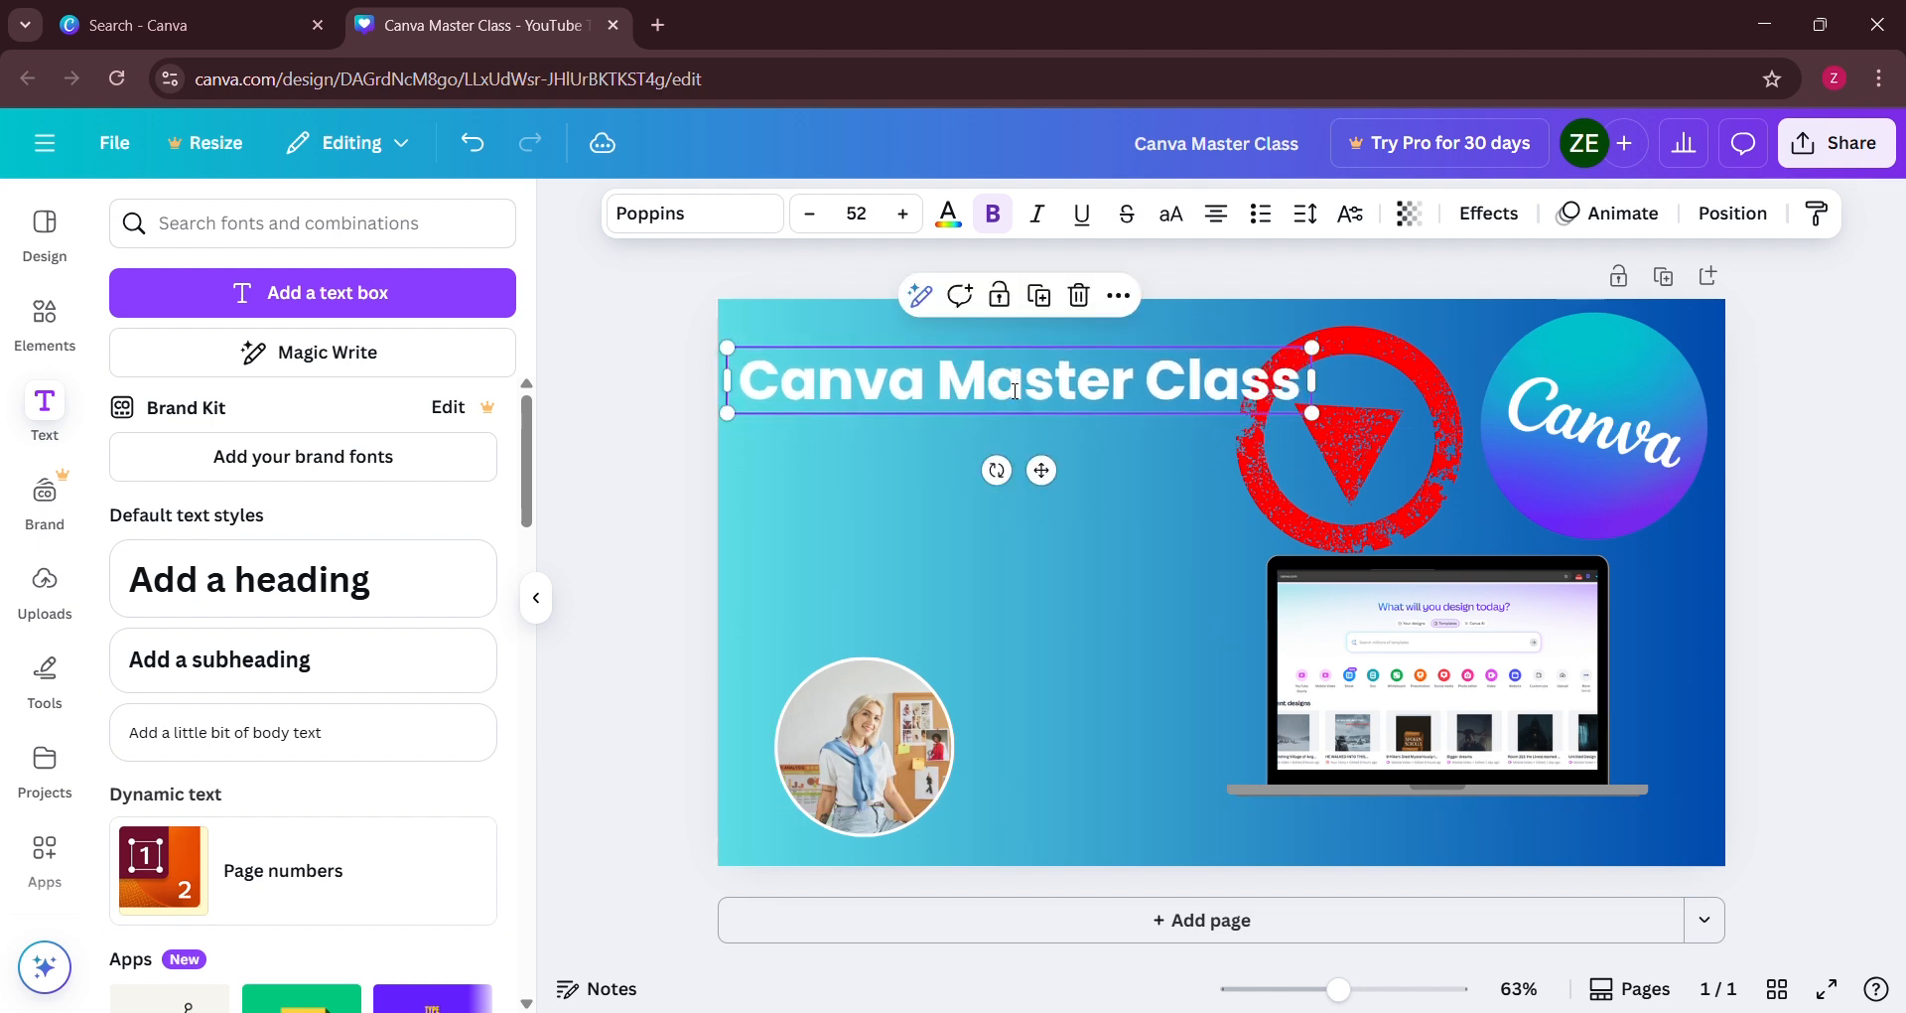
Apply the Background text effect to the heading with roundness 0 and spread 4
left_click(1489, 214)
left_click(185, 839)
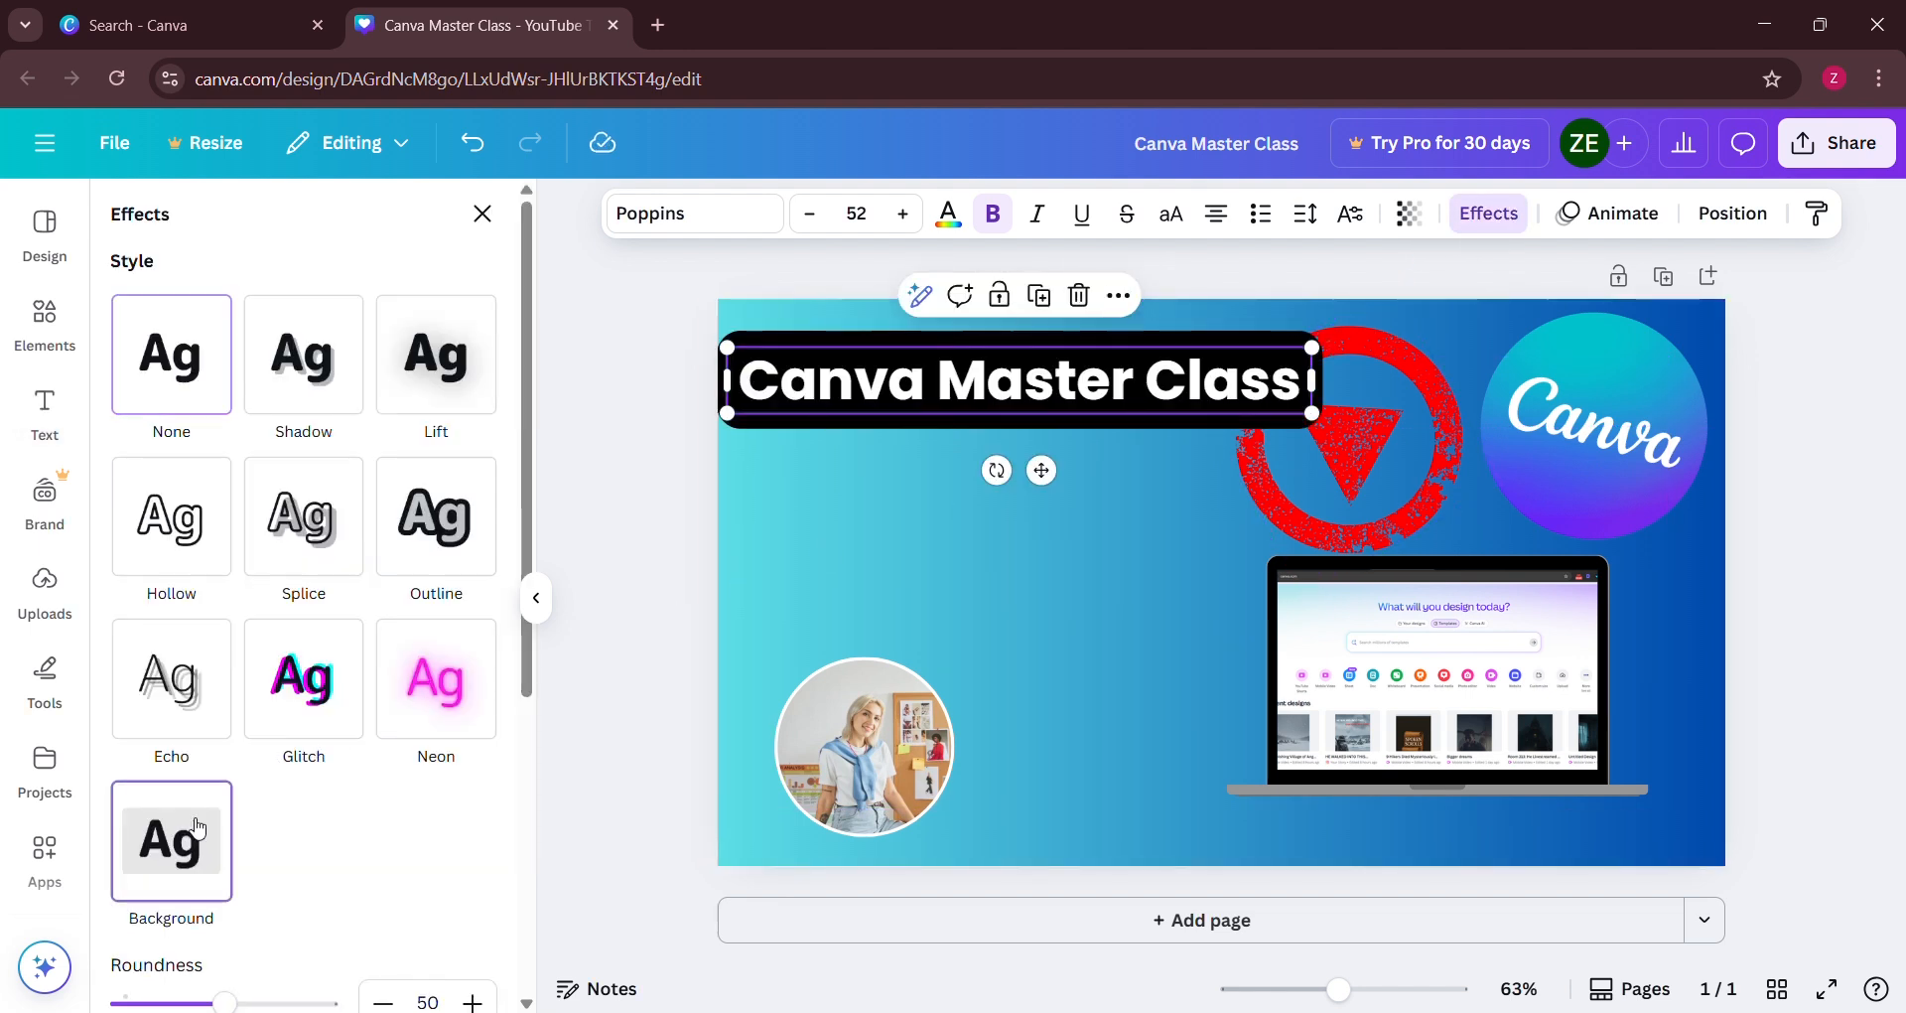
scroll(185, 839, "down", 3)
key("Return")
left_click(385, 844)
left_click(388, 844)
left_click(389, 844)
left_click_drag(217, 845, 130, 846)
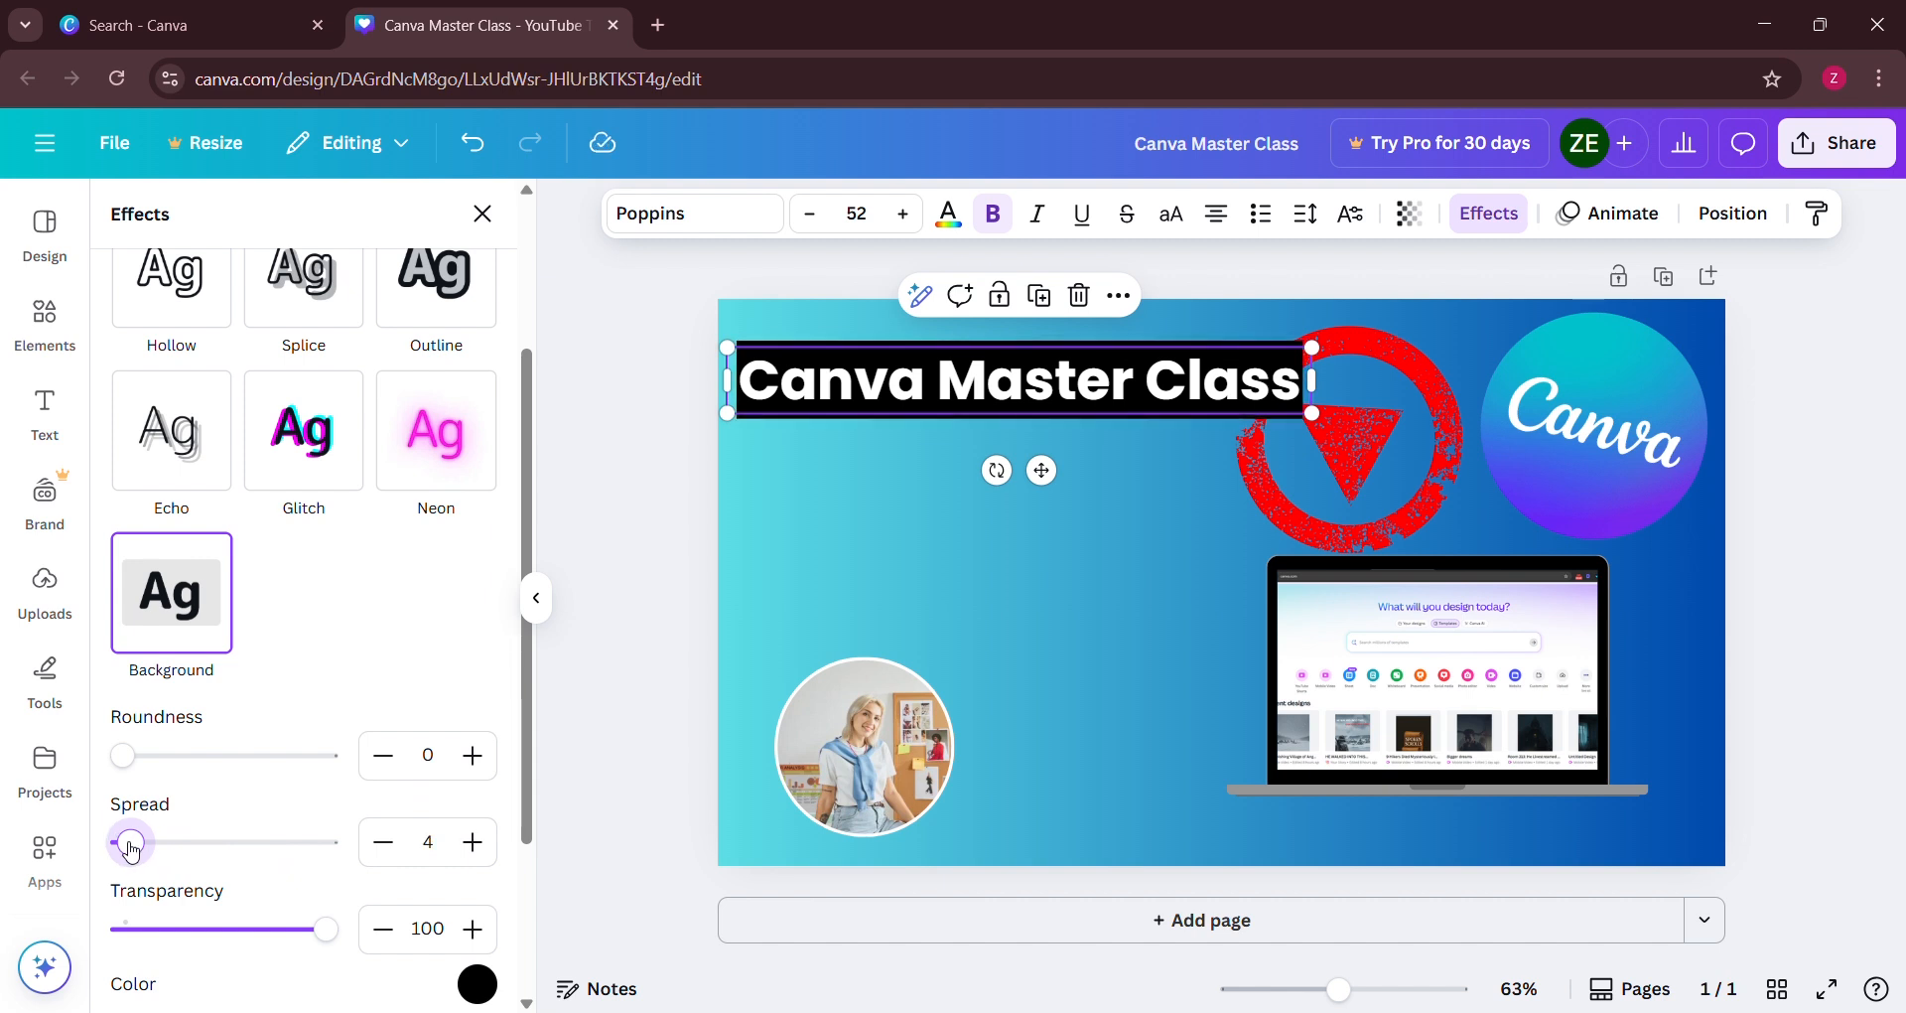
Set the colour of the heading's background effect to purple #7d2ae7
scroll(204, 810, "down", 3)
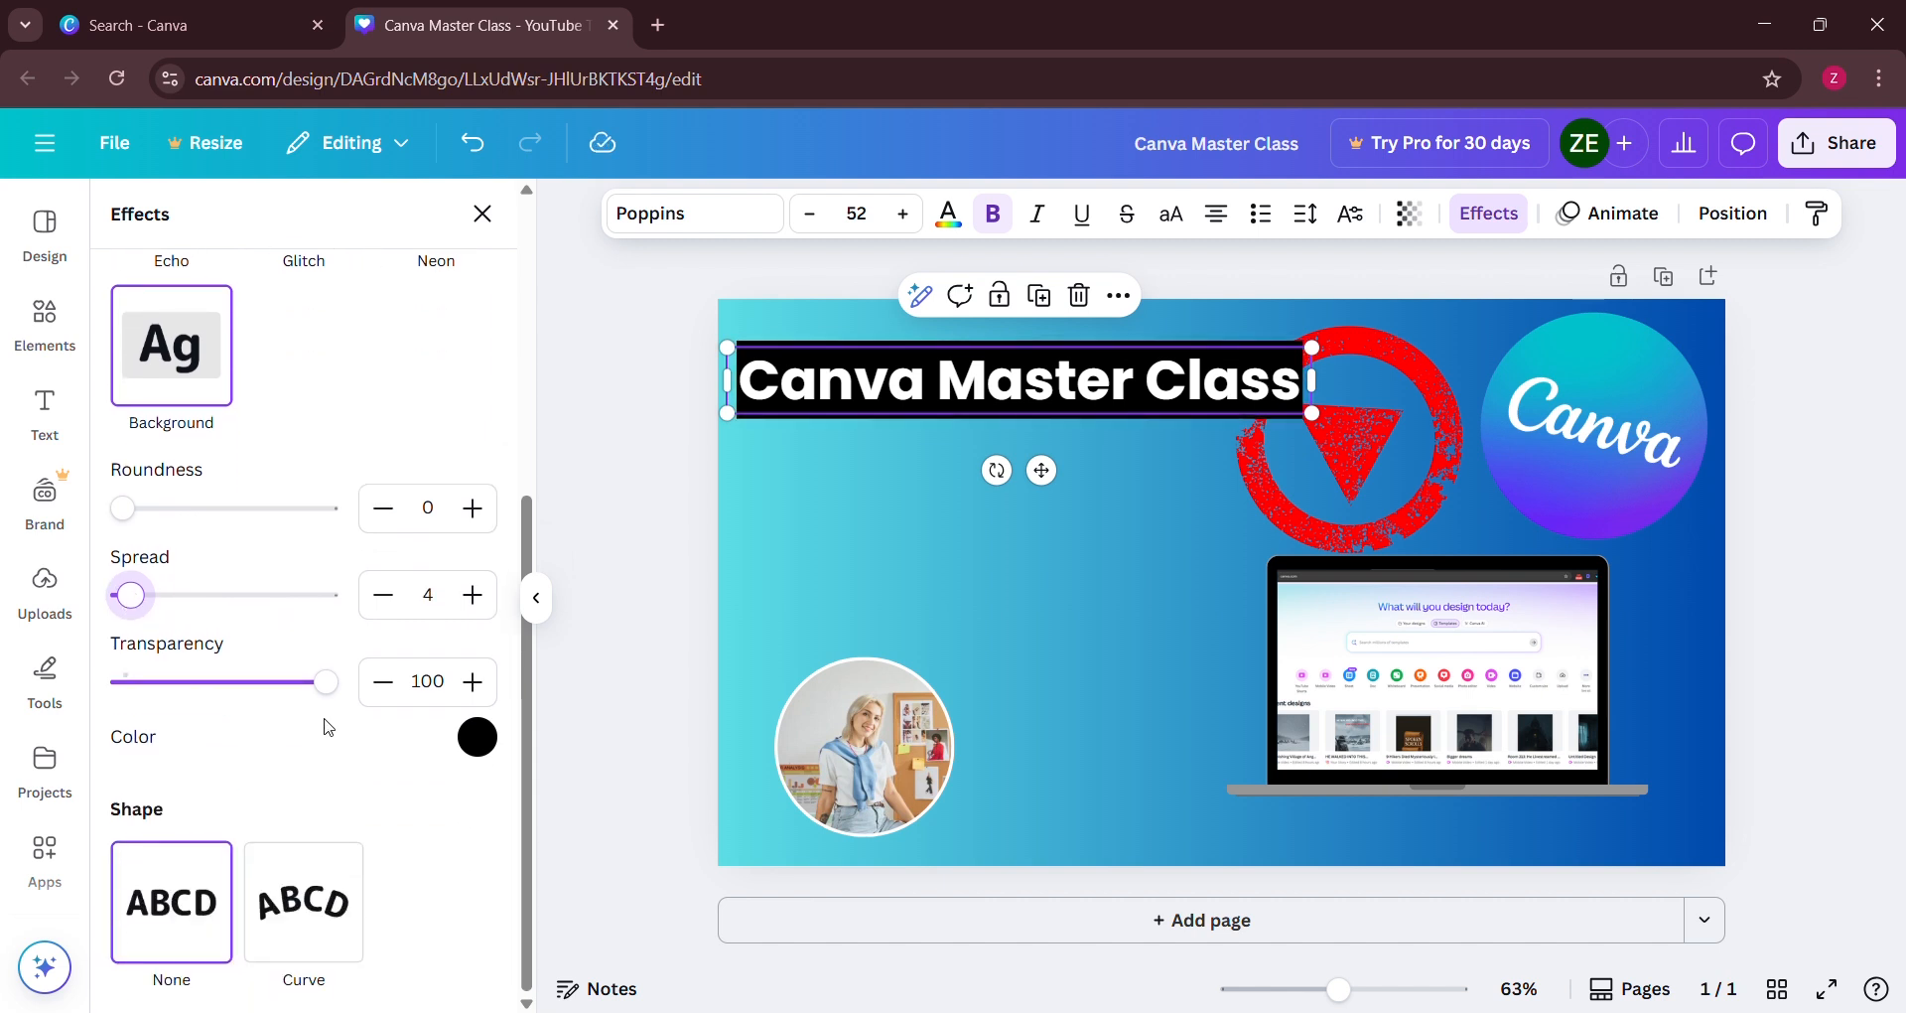
mouse_move(330, 693)
left_mouse_down()
mouse_move(202, 689)
mouse_move(328, 682)
left_mouse_up()
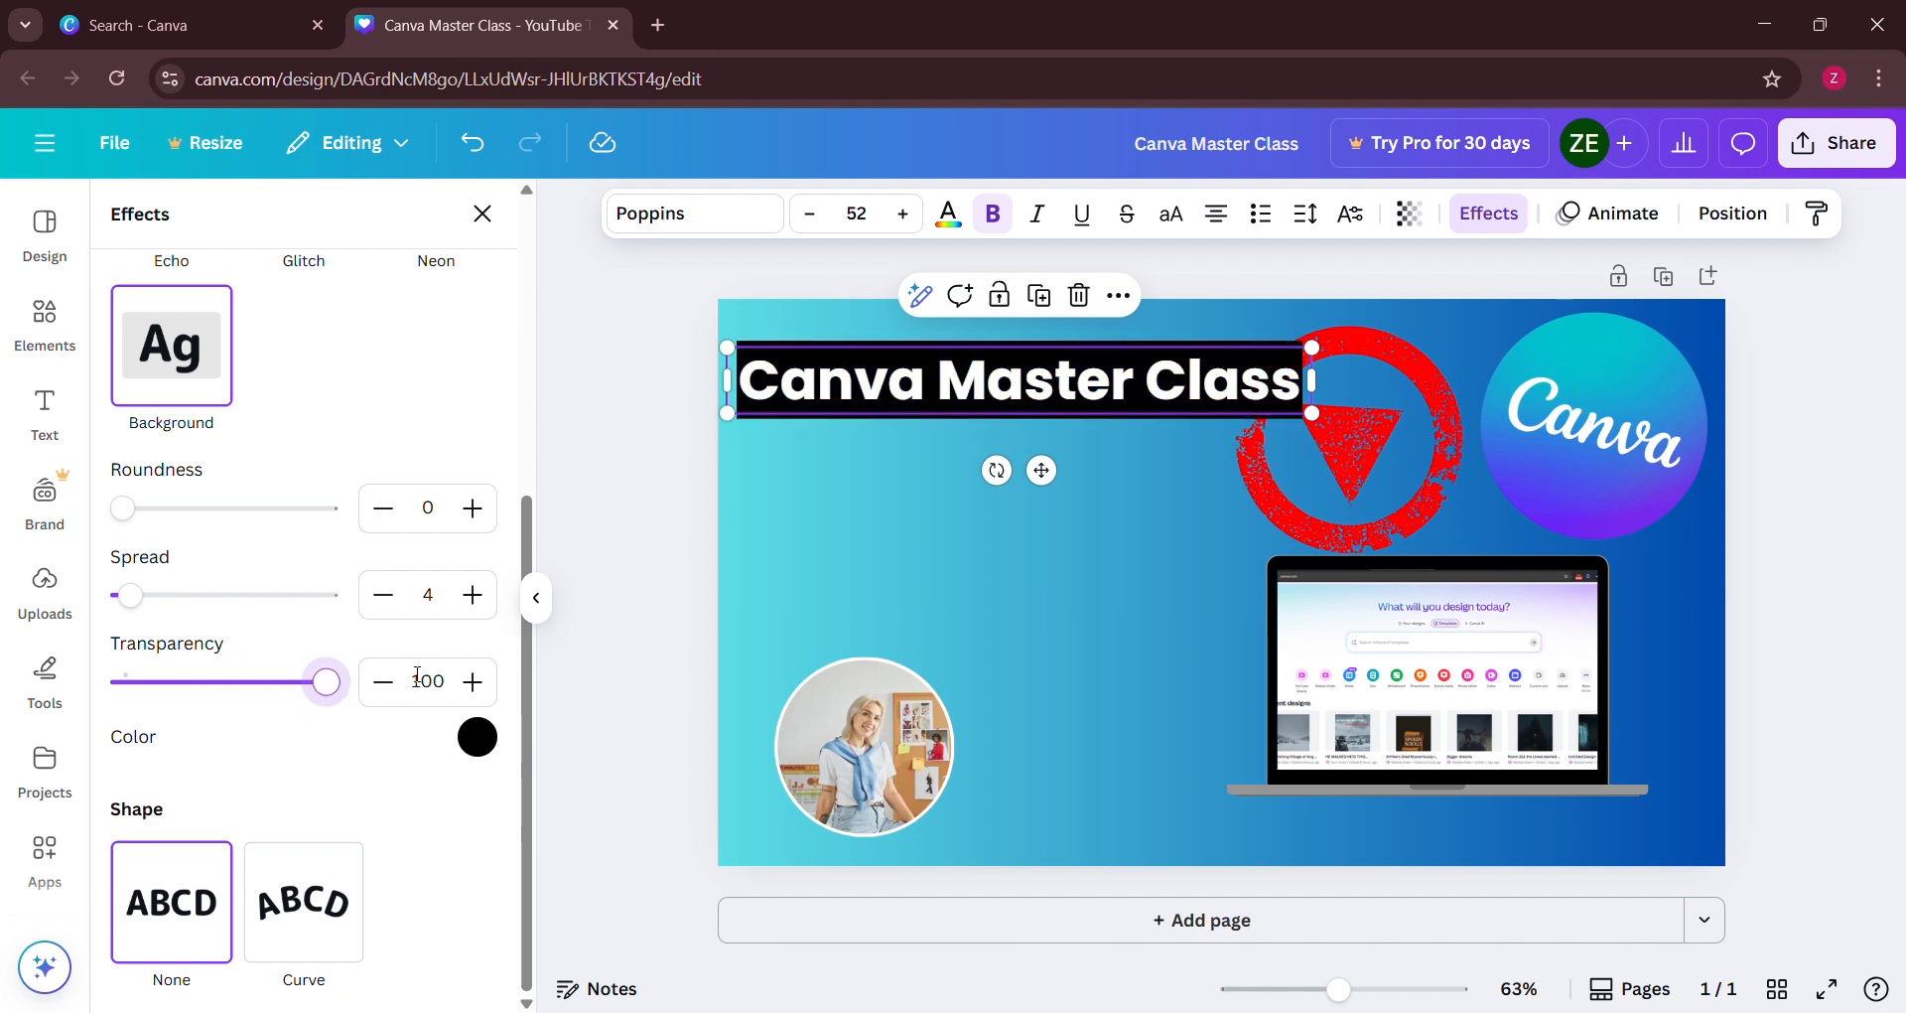
left_click(481, 747)
left_click(196, 498)
left_click(329, 449)
left_click(427, 442)
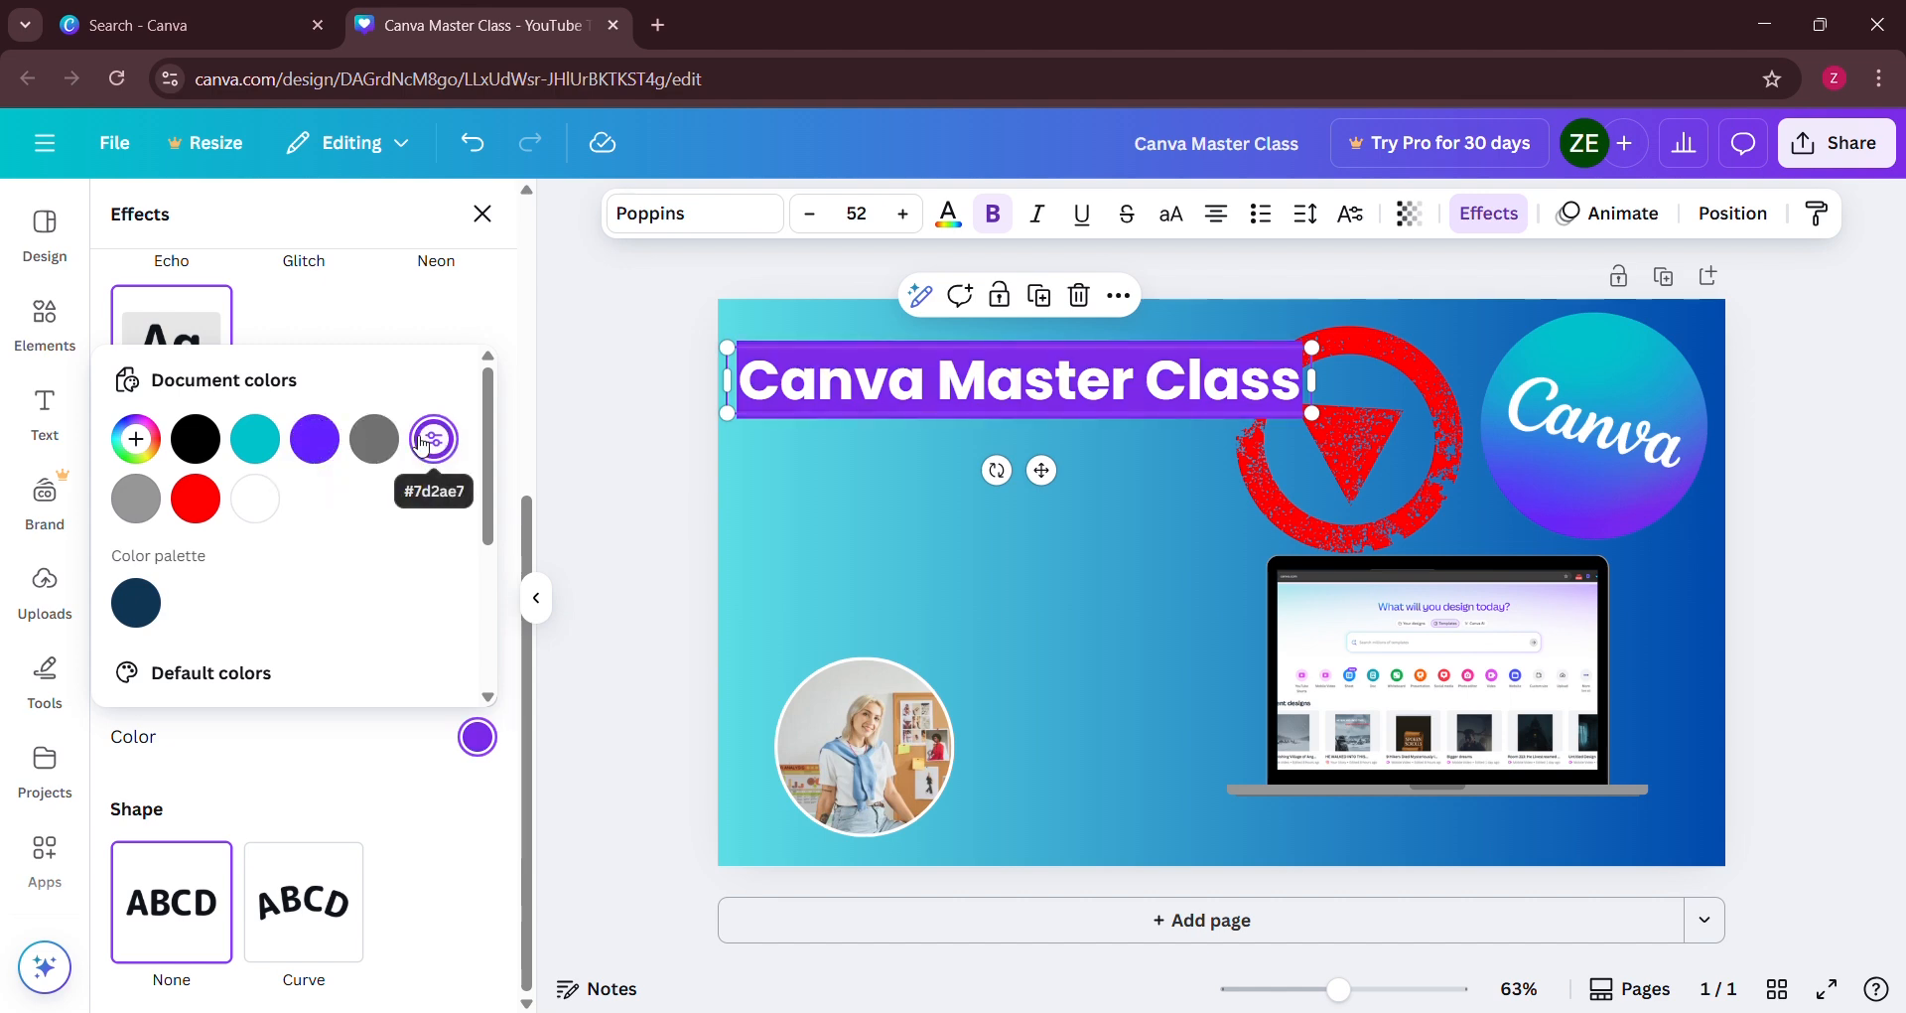
left_click(504, 329)
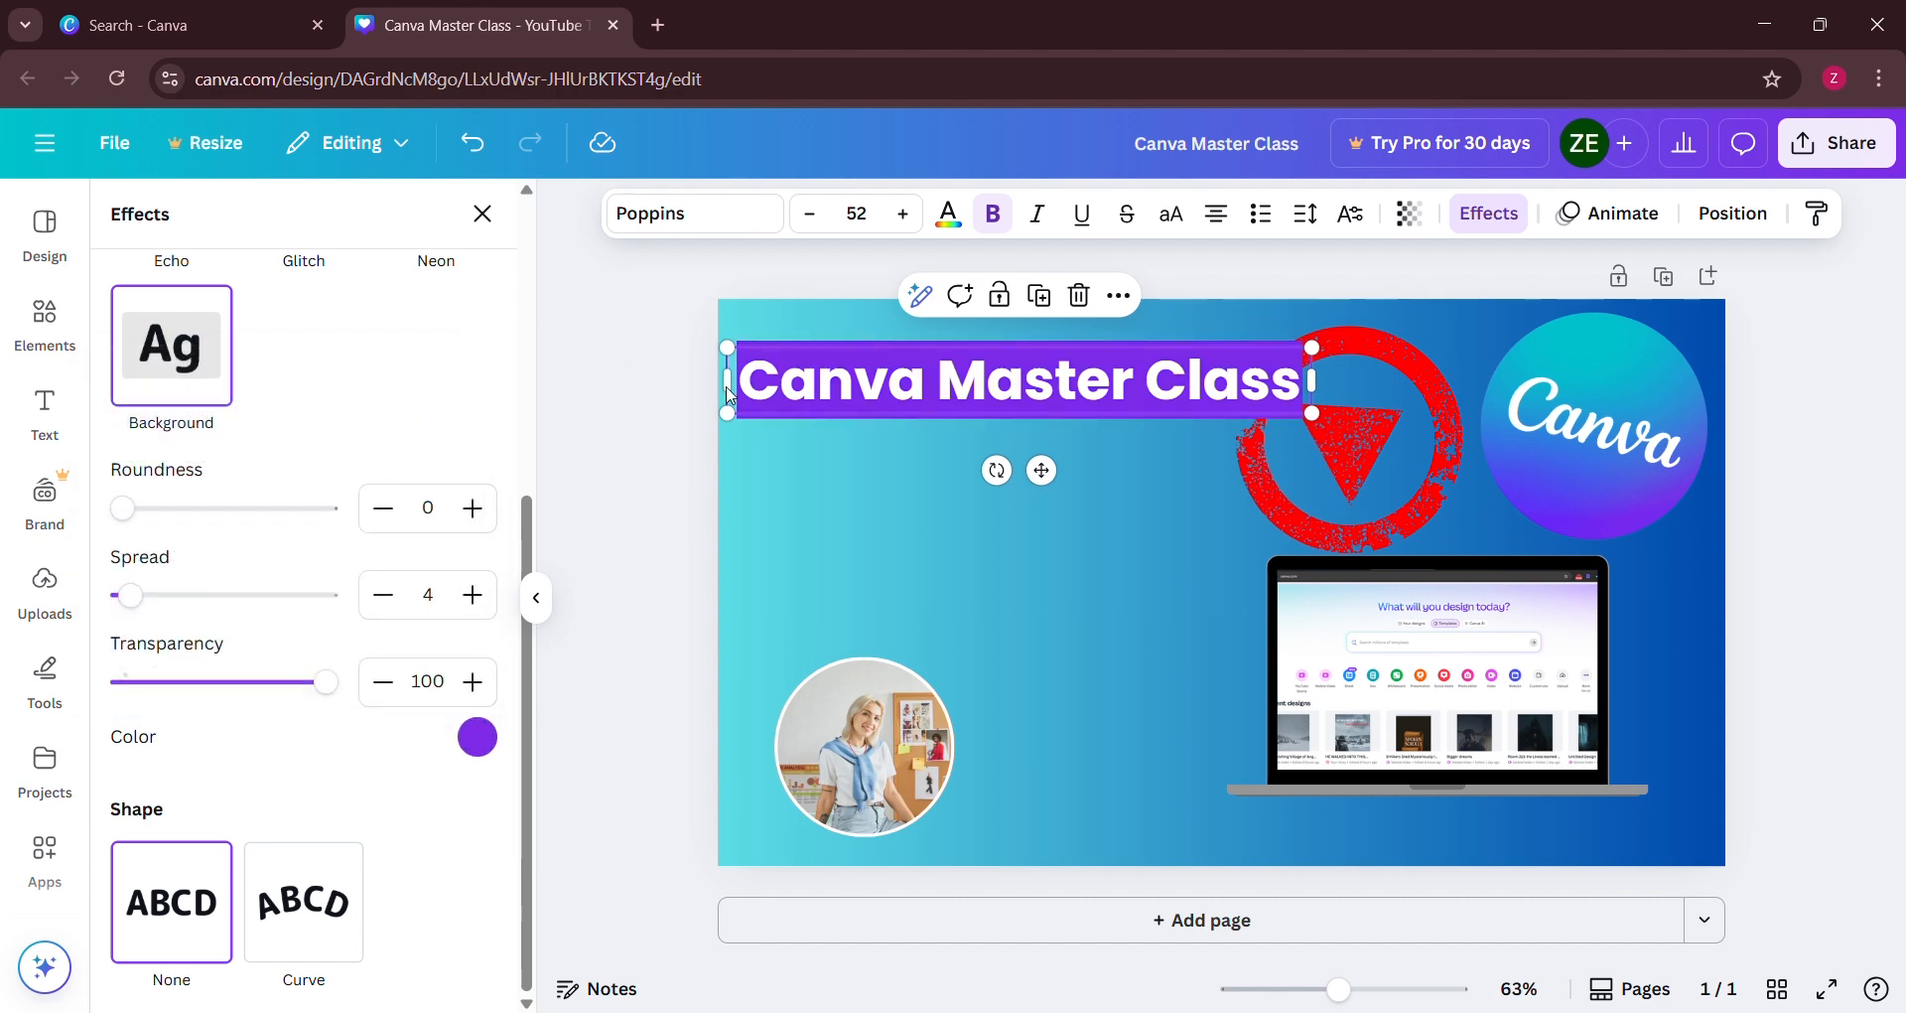
left_click(864, 524)
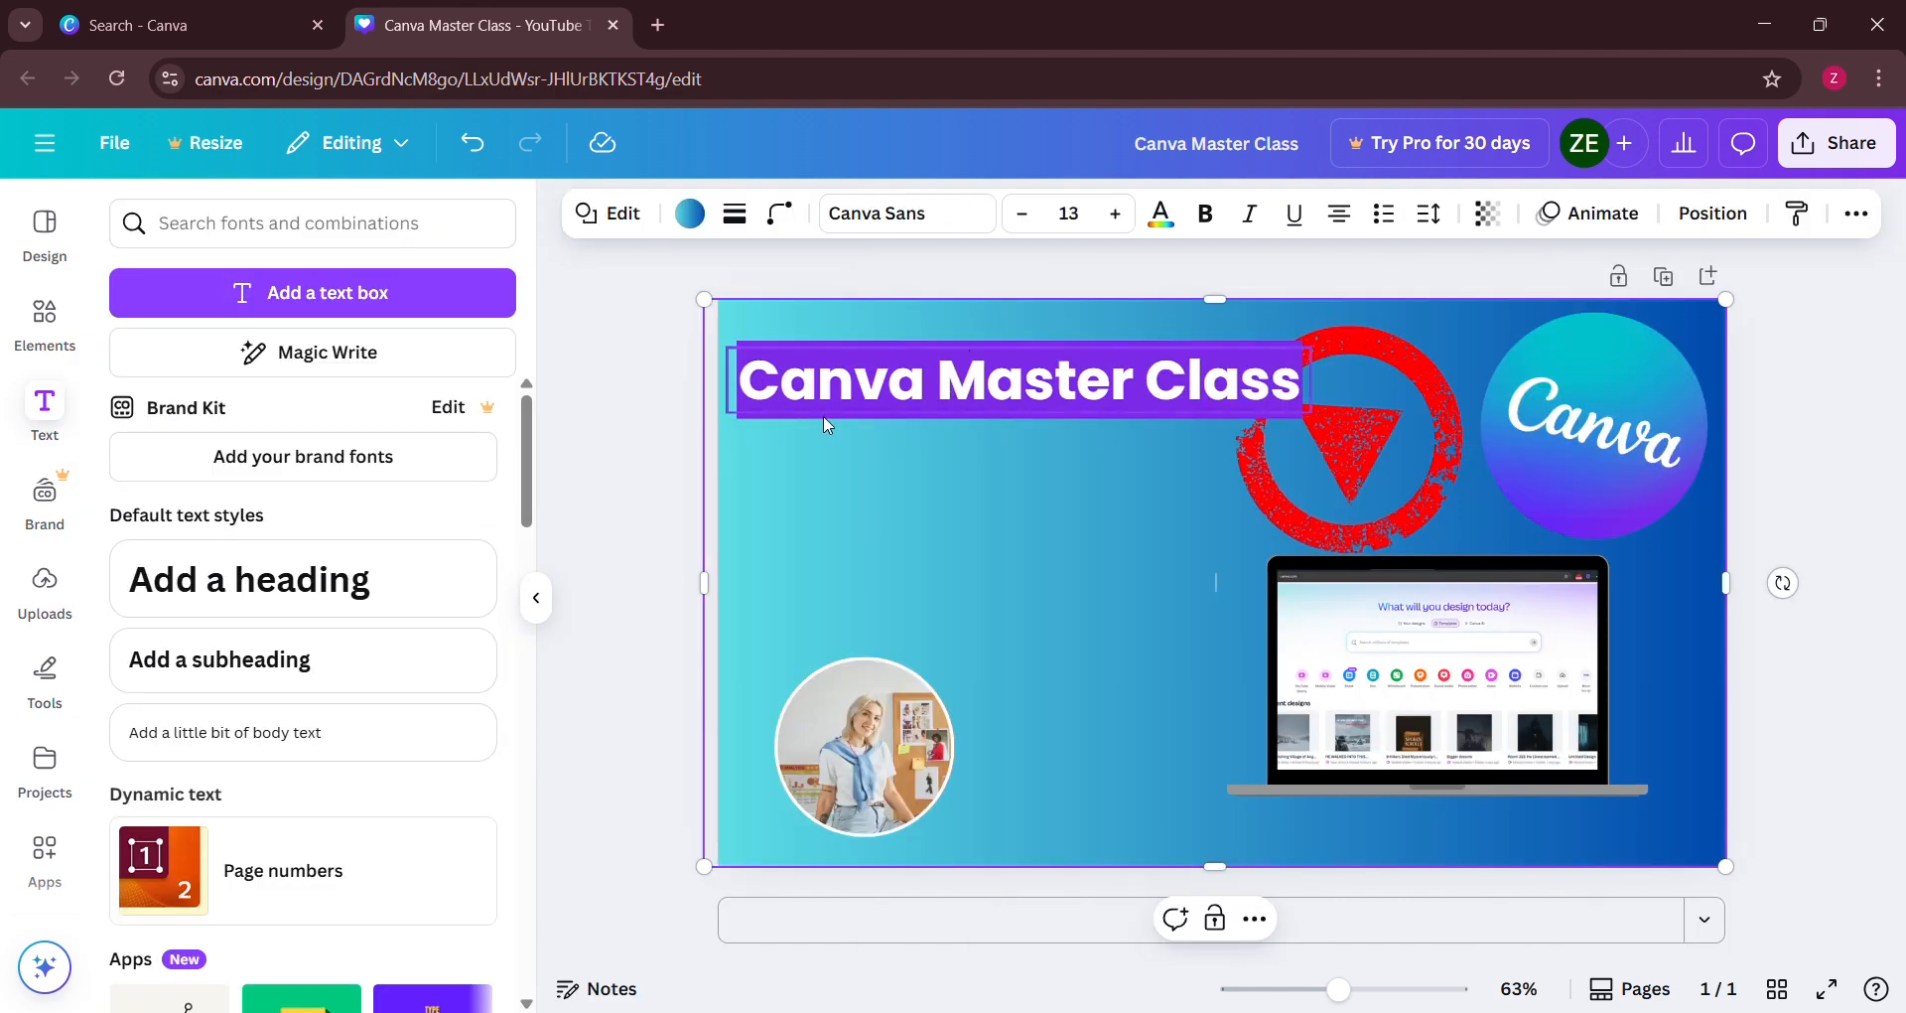
left_click(372, 681)
left_click_drag(1249, 666, 905, 544)
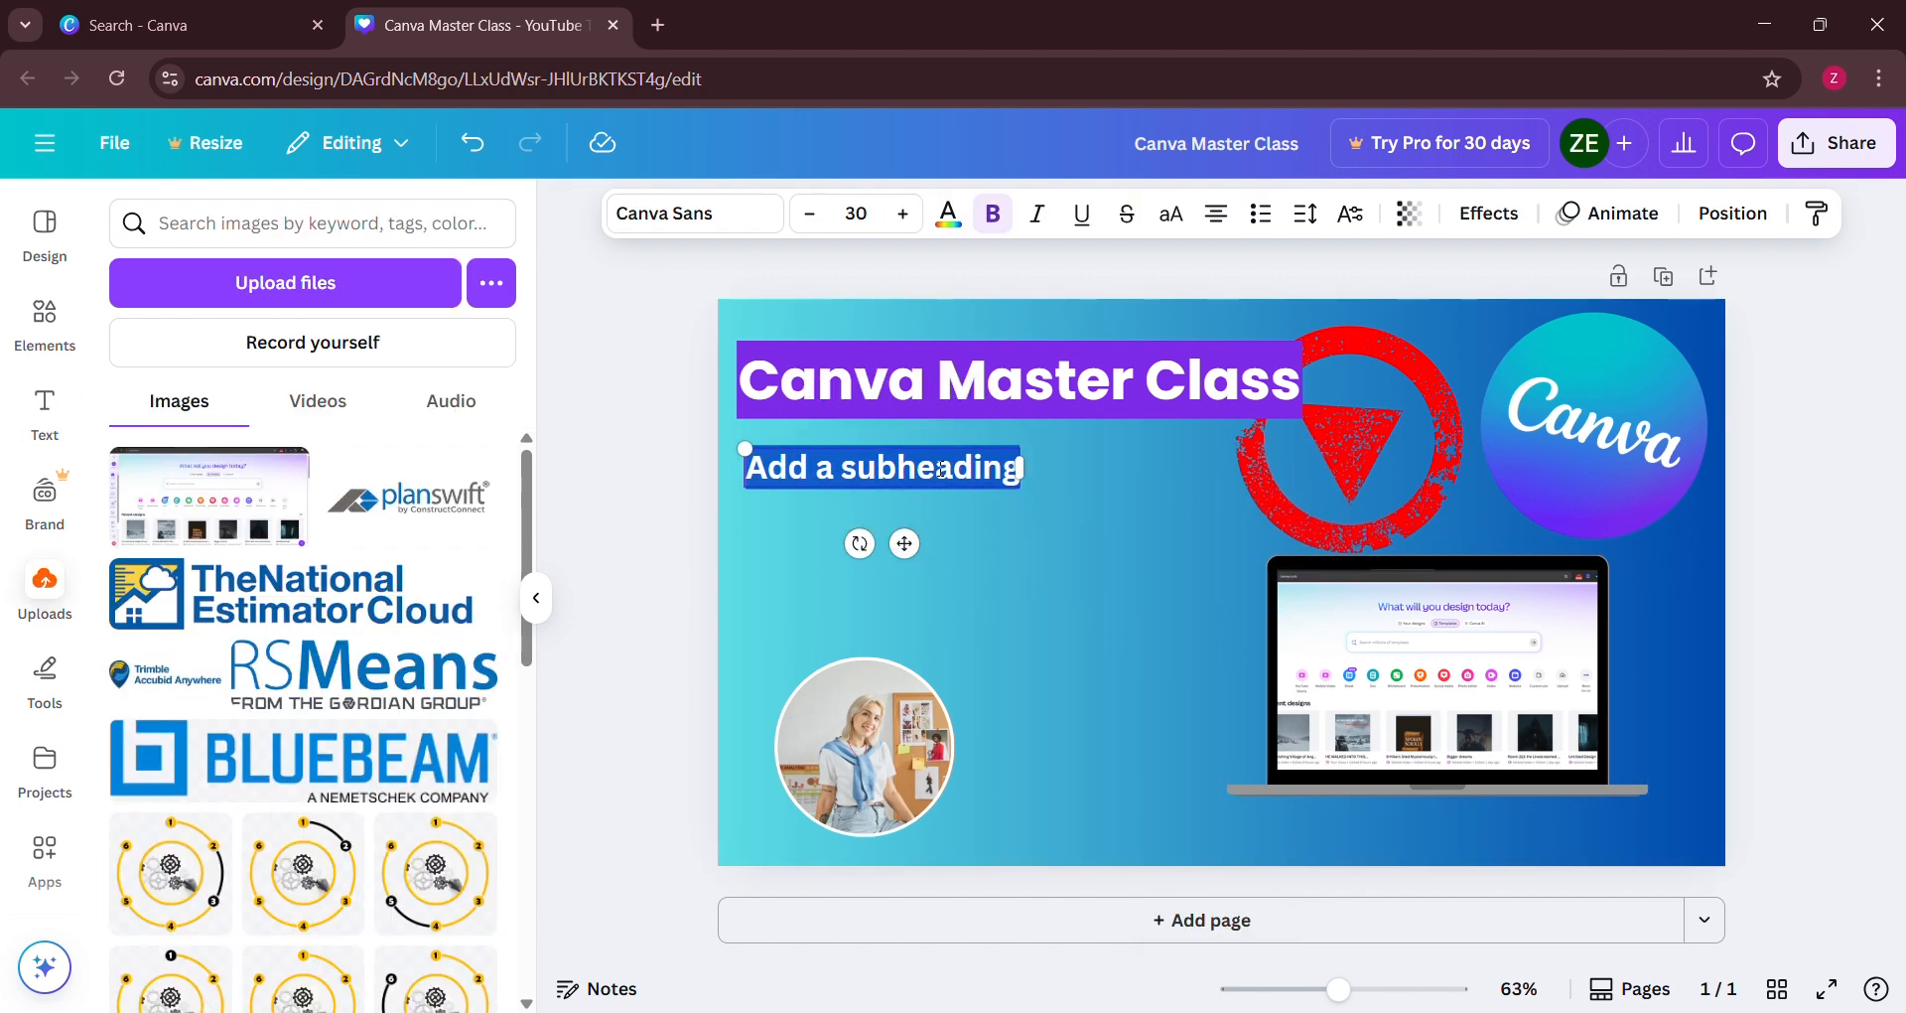
key("Delete")
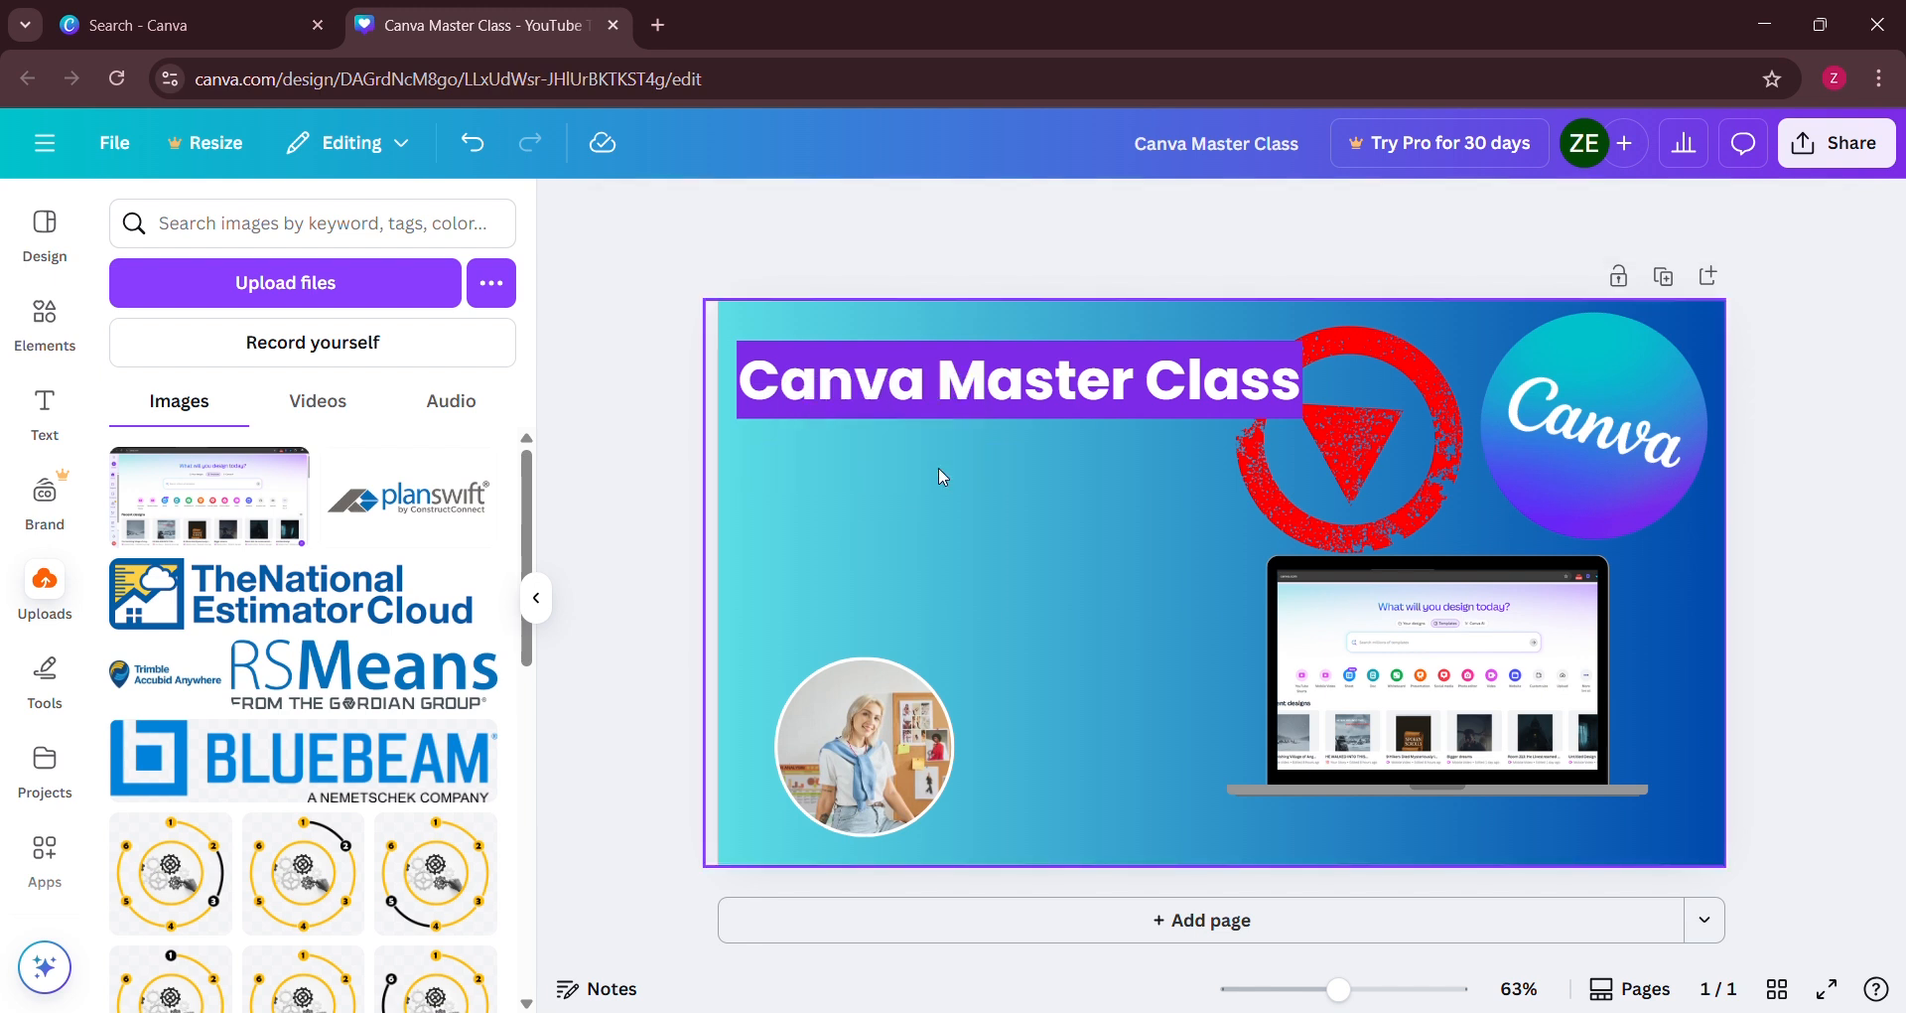
Add a subheading reading "Beginner's Guide. Start Here", with "Start Here" on its own second line
left_click(71, 435)
left_click(303, 659)
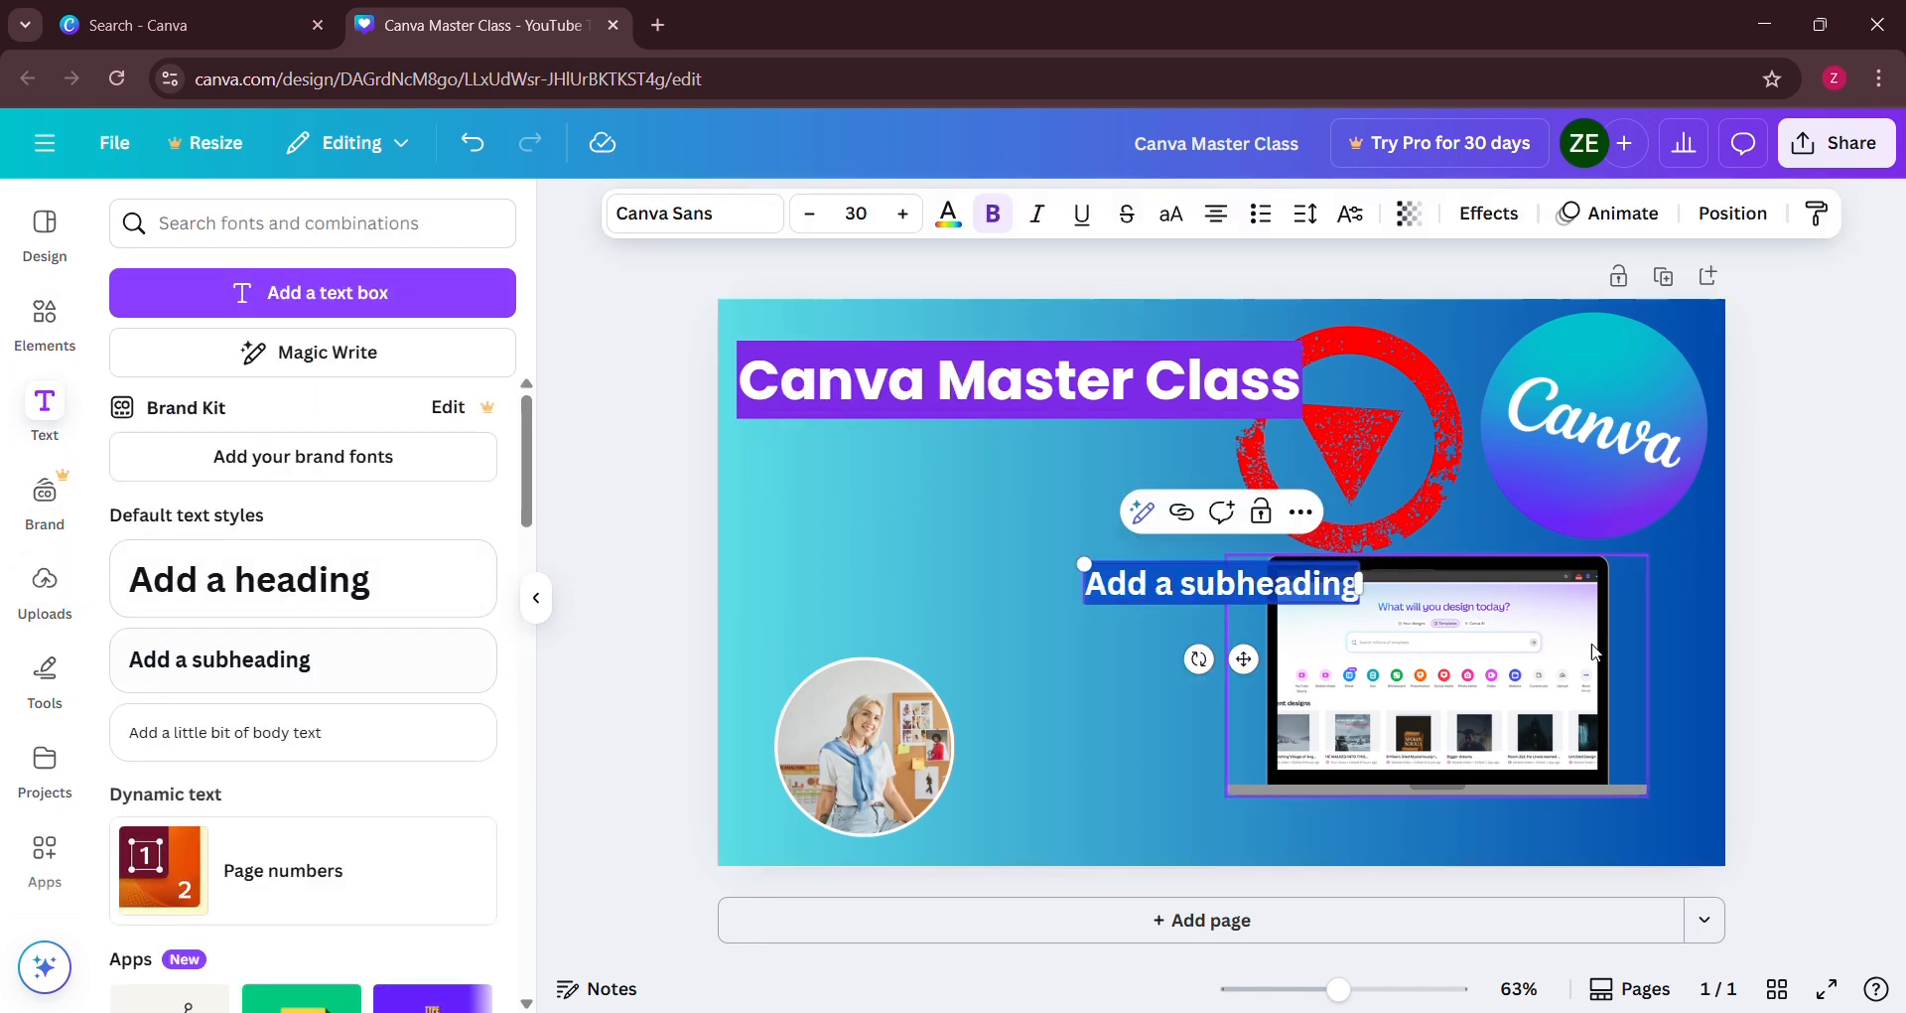
type("Begi")
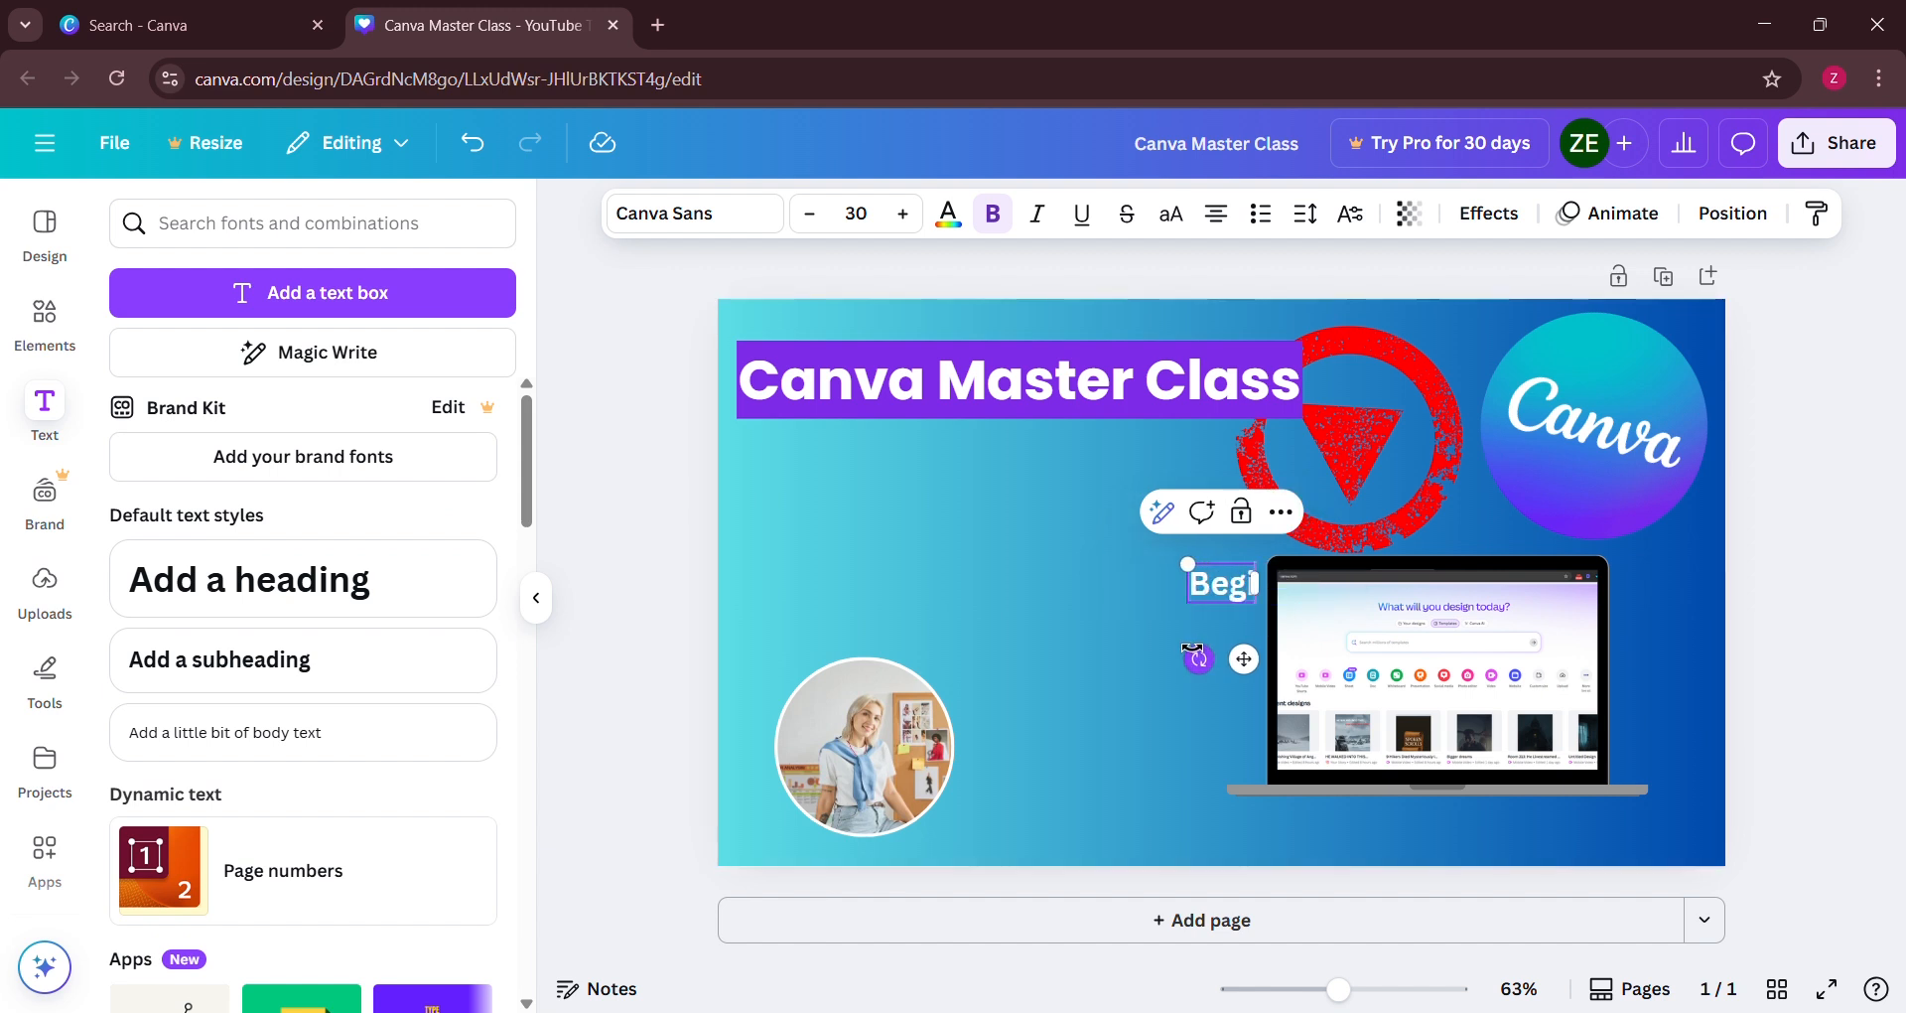
type("nner's Guide")
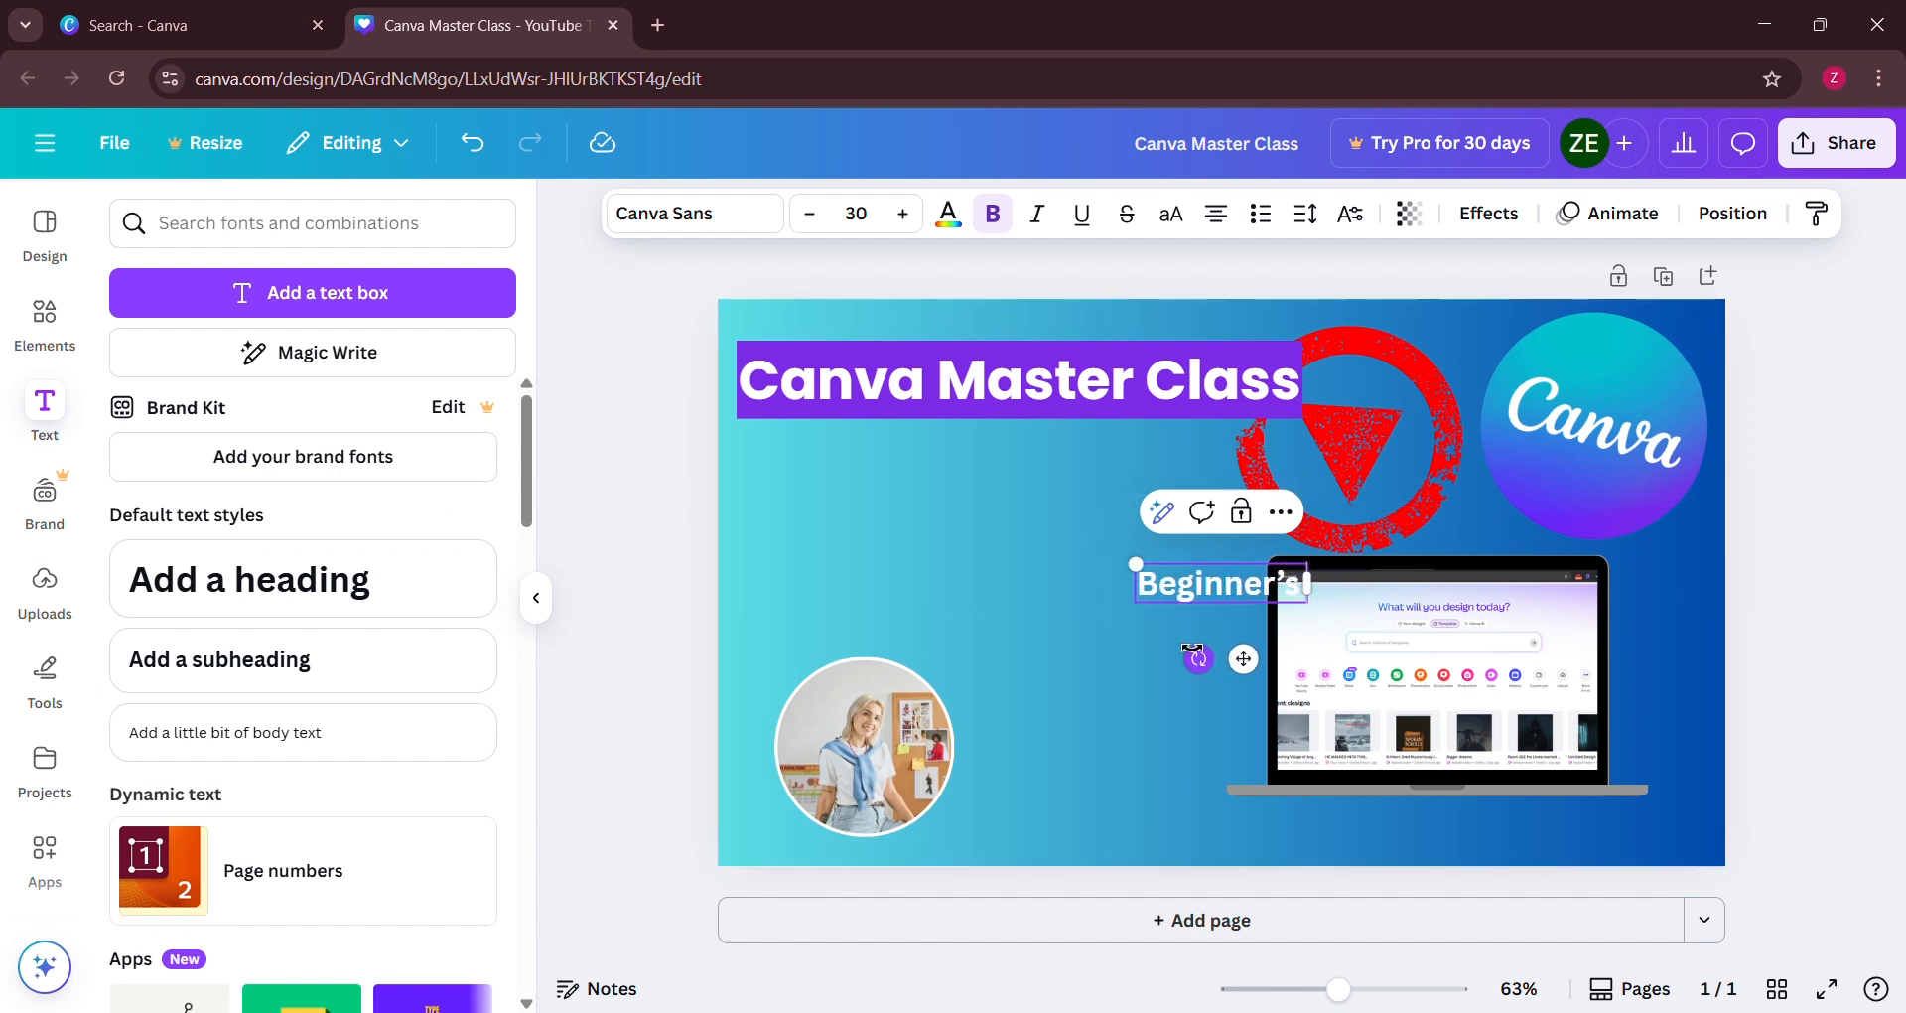
type(". Start!")
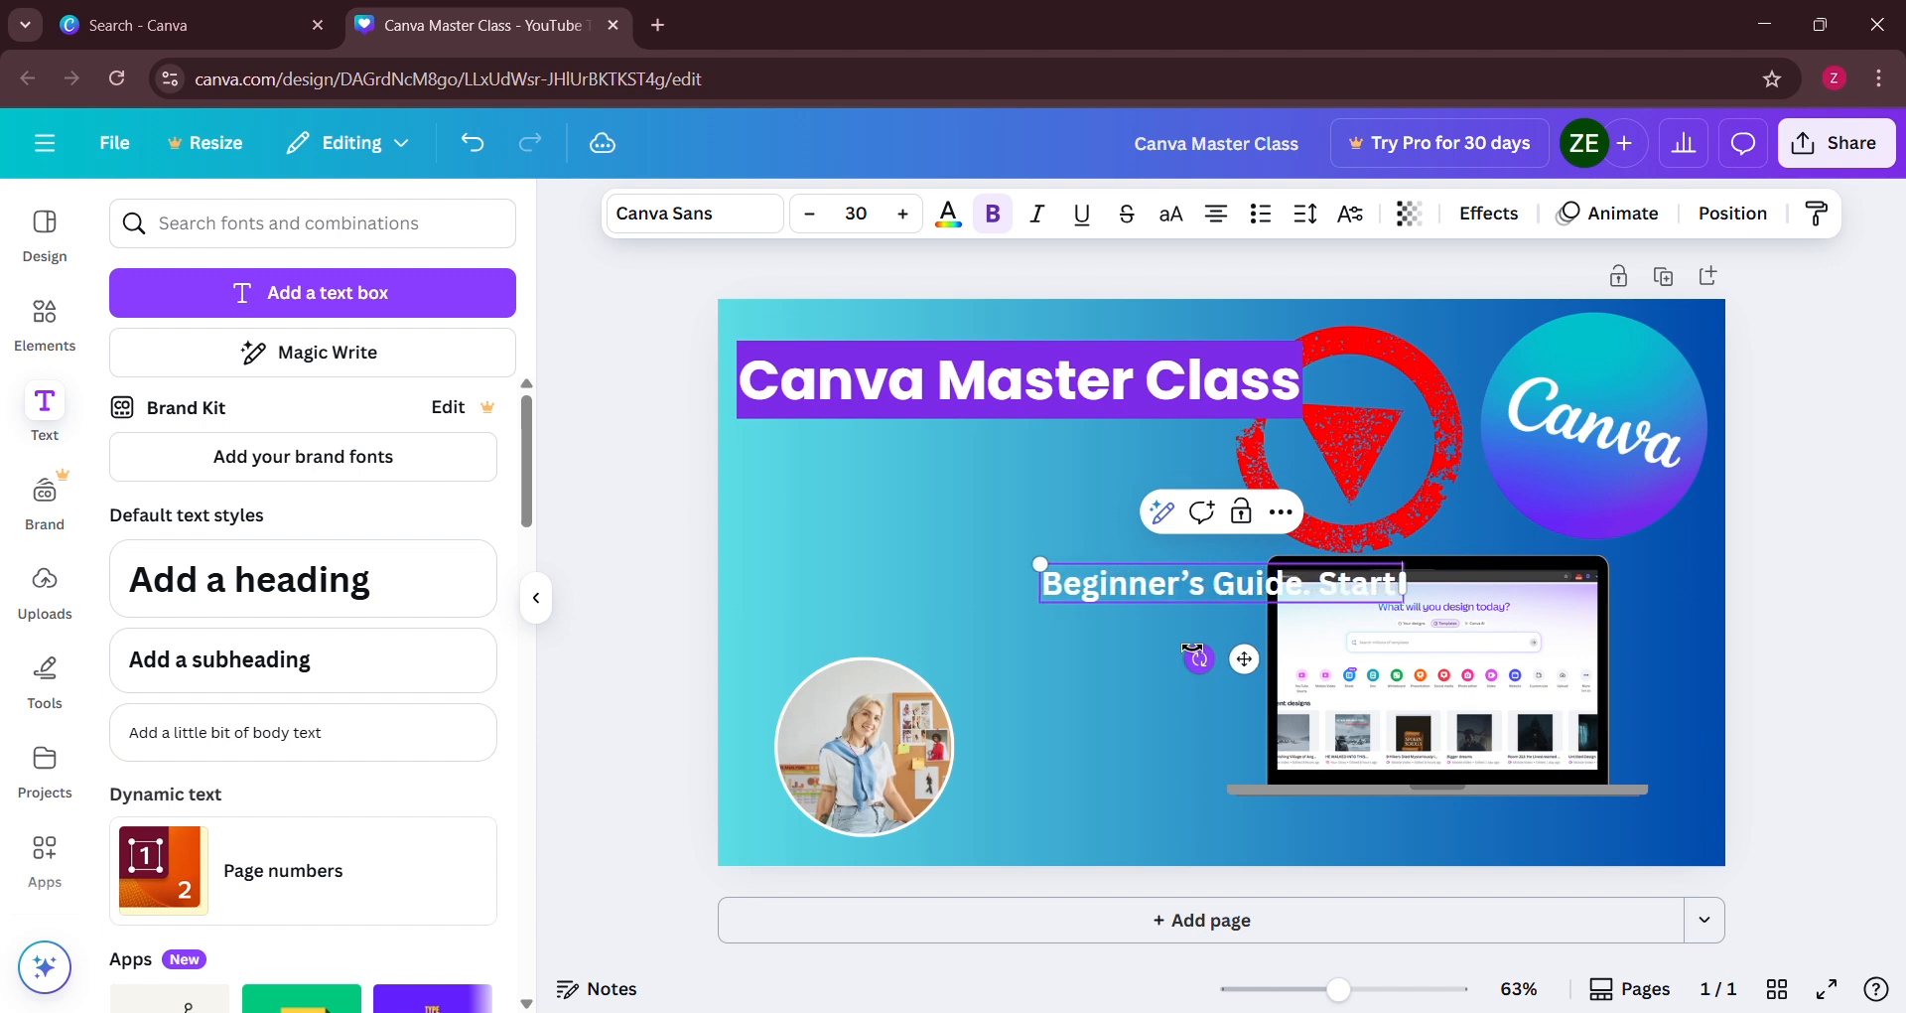
type(" Here")
key("ctrl+a")
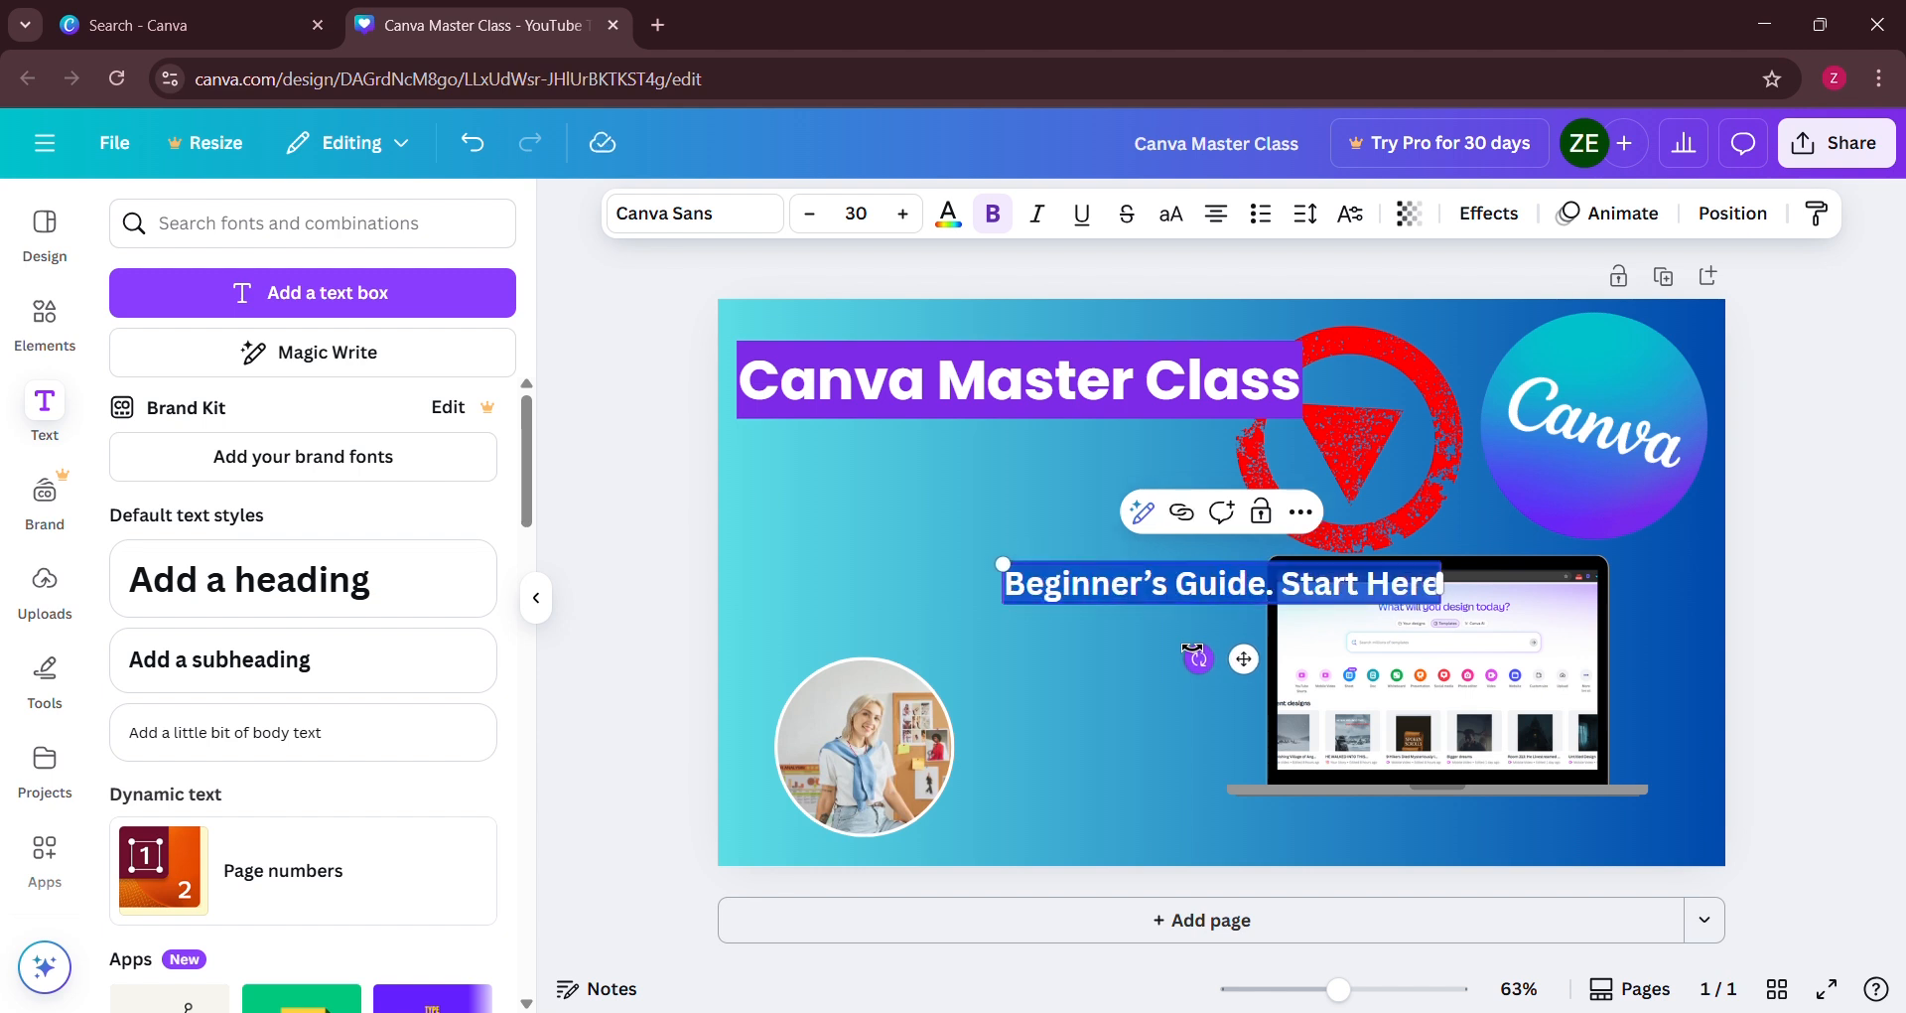
left_click(1282, 584)
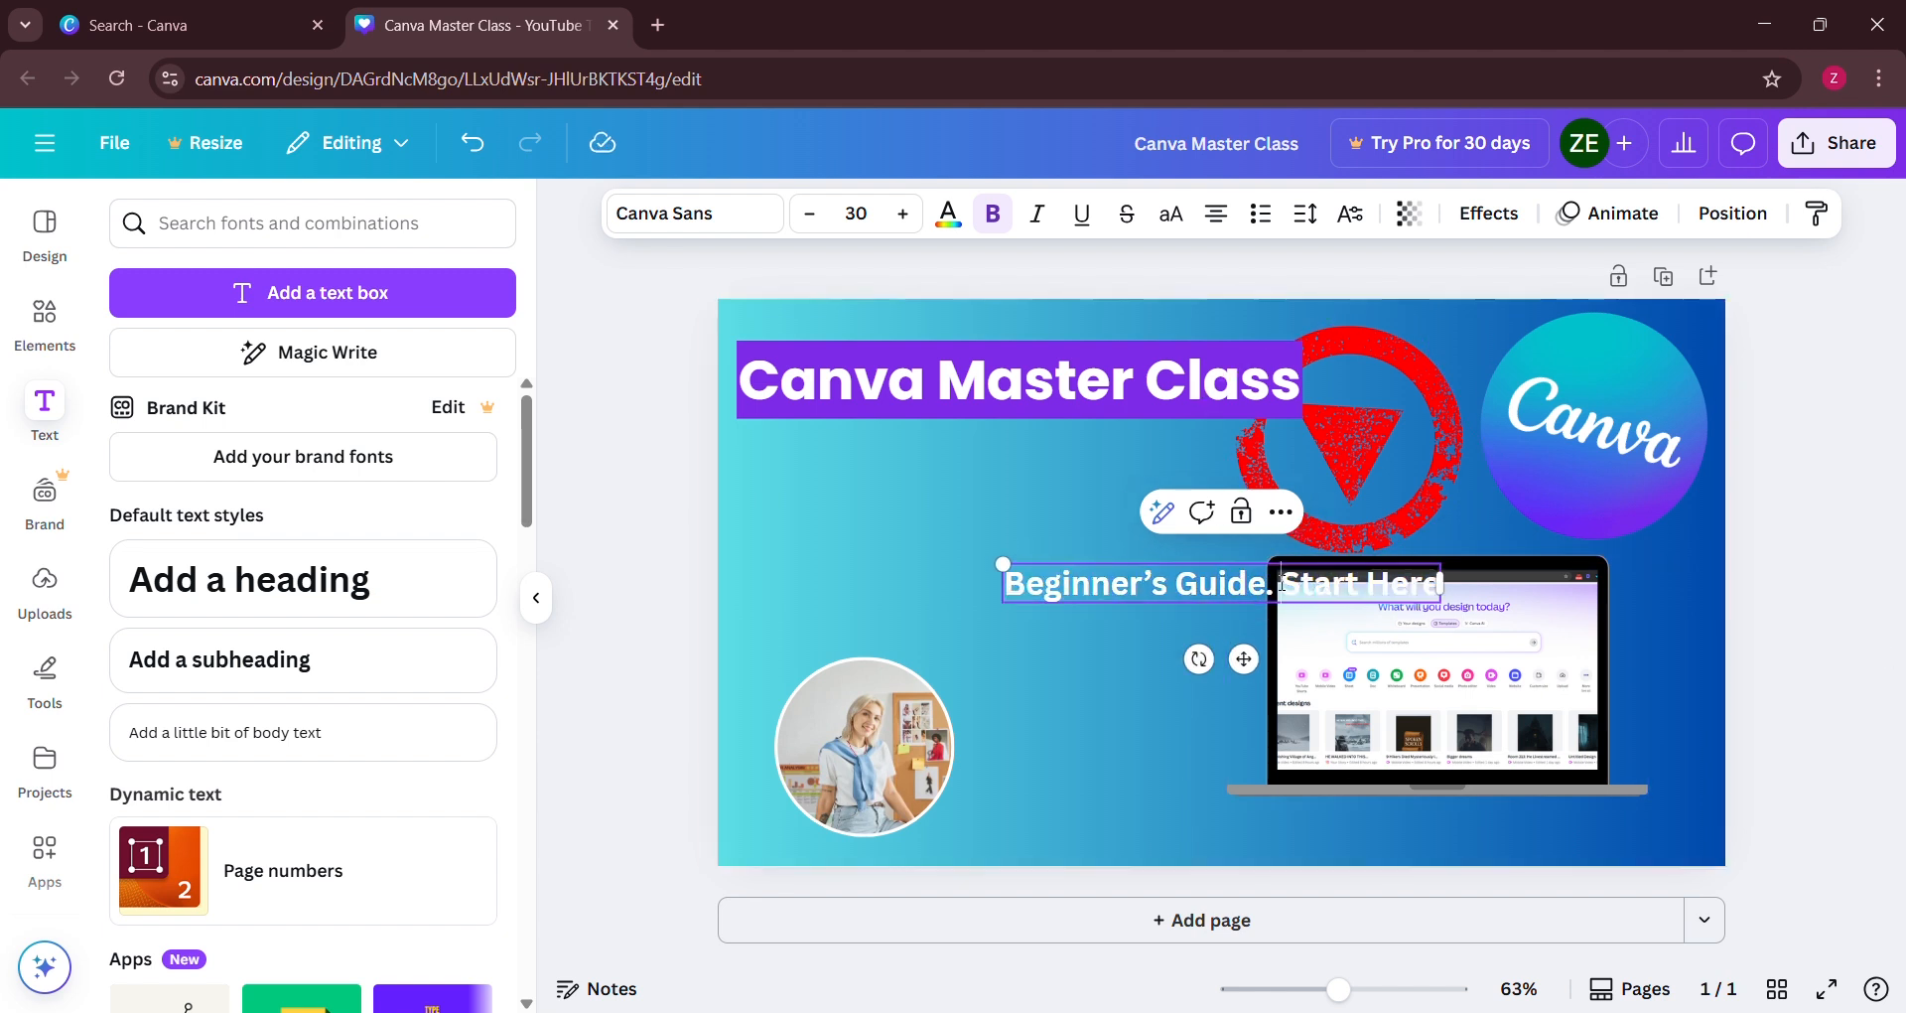
key("Return")
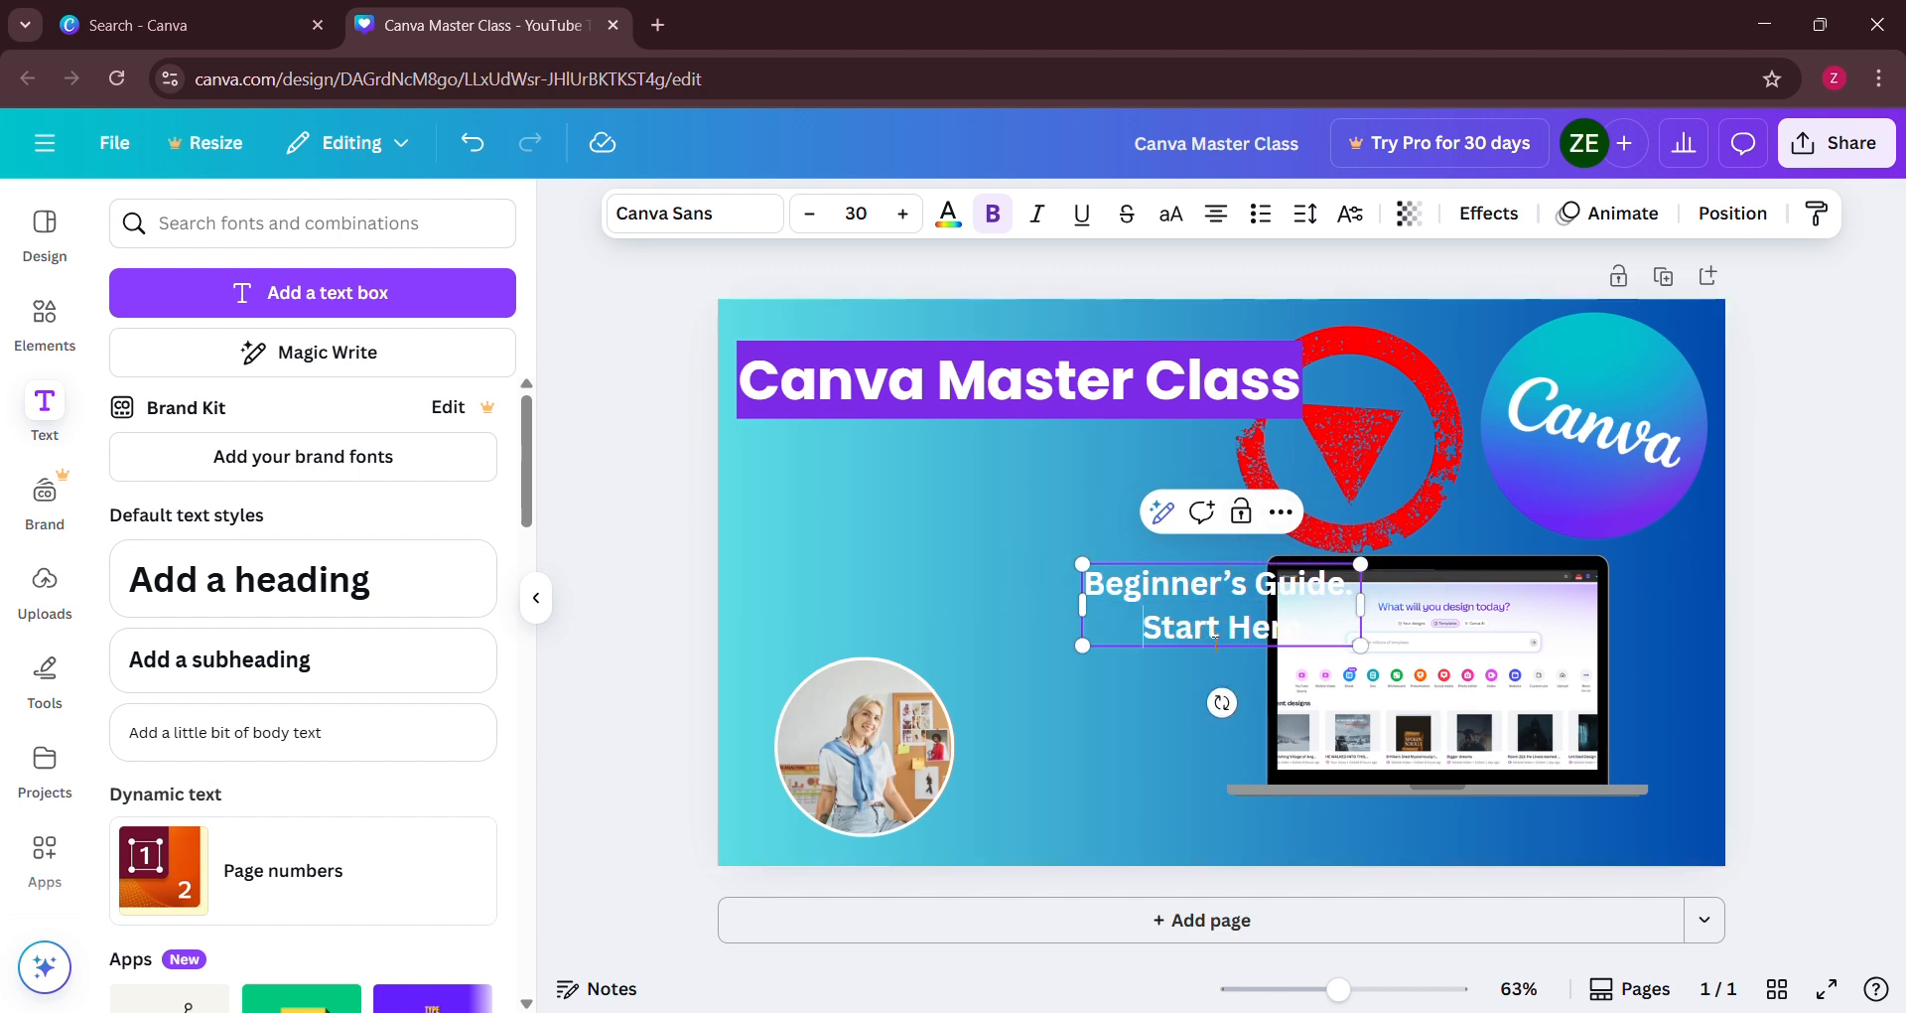
Place the subheading directly below the heading and widen its text box to nearly the heading's width
left_click(1125, 695)
left_click_drag(1205, 619, 863, 486)
left_click_drag(1027, 480, 1268, 493)
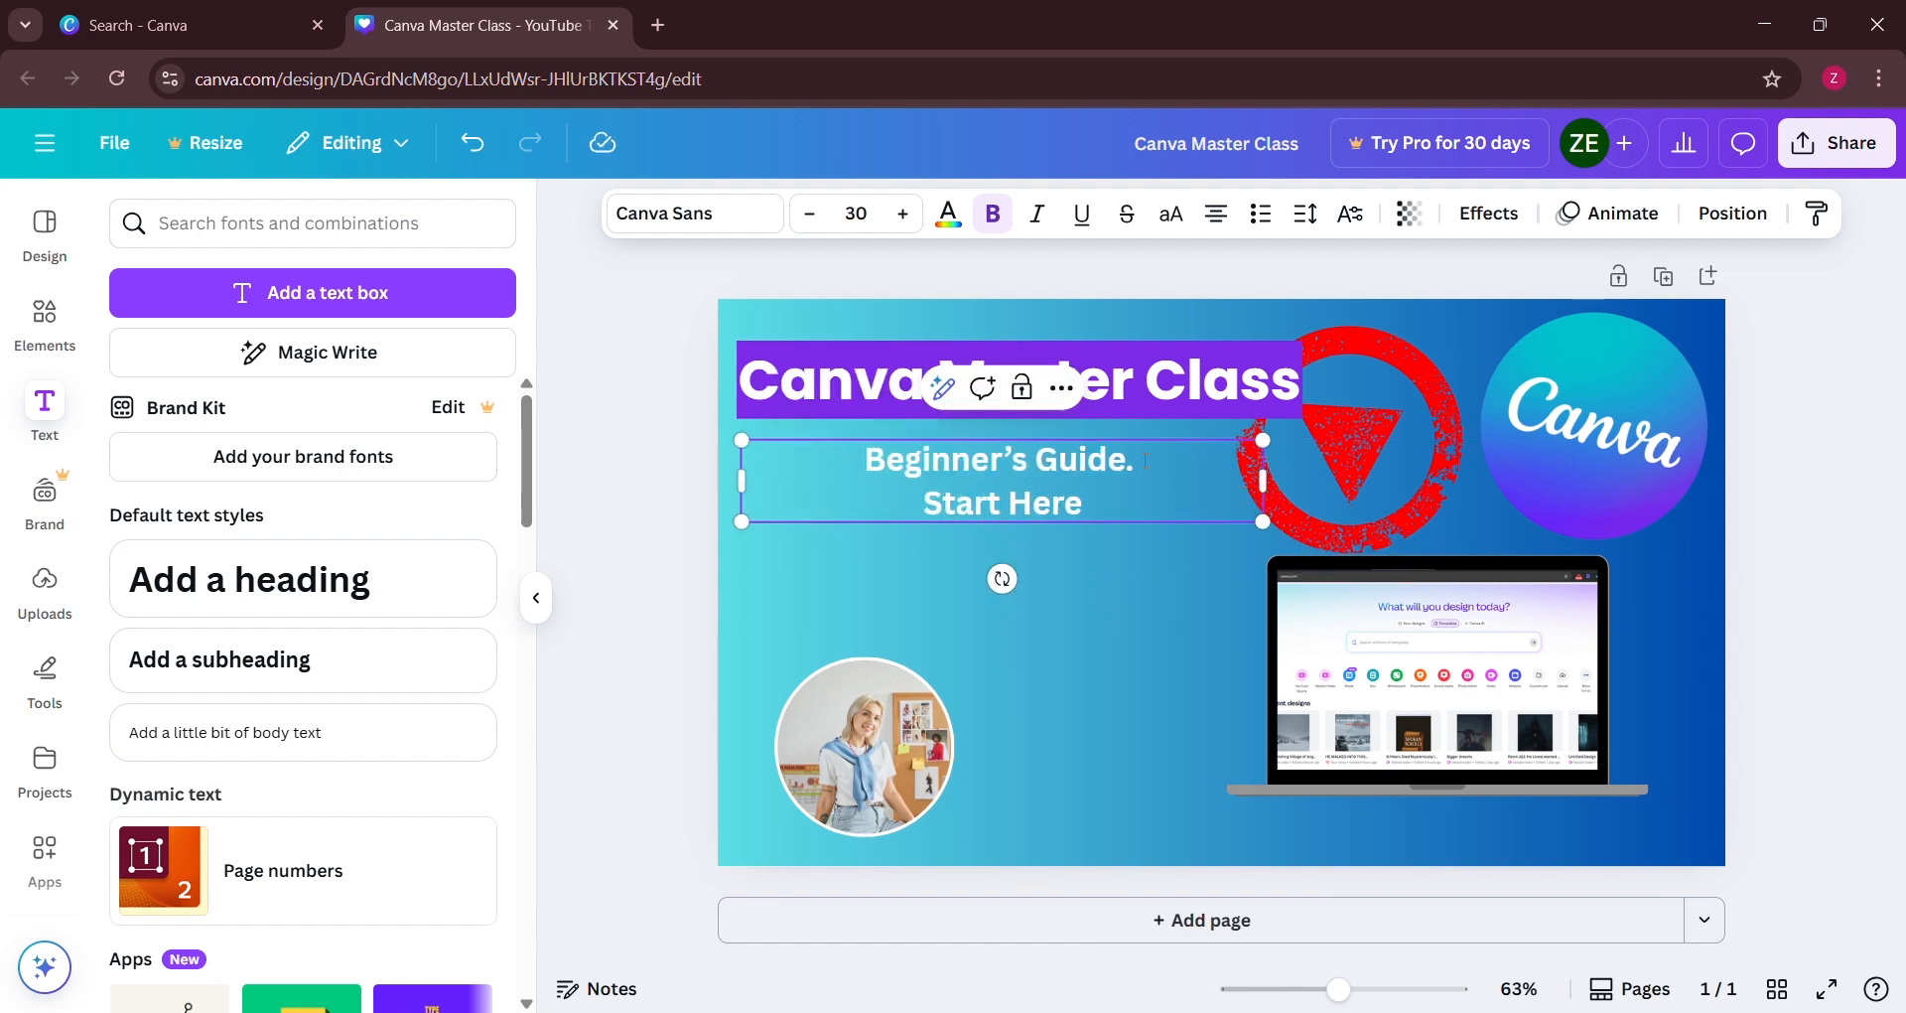
Try the Playfair Display and Brittany fonts on the subheading text, and settle on Cinzel Decorative
double_click(1145, 461)
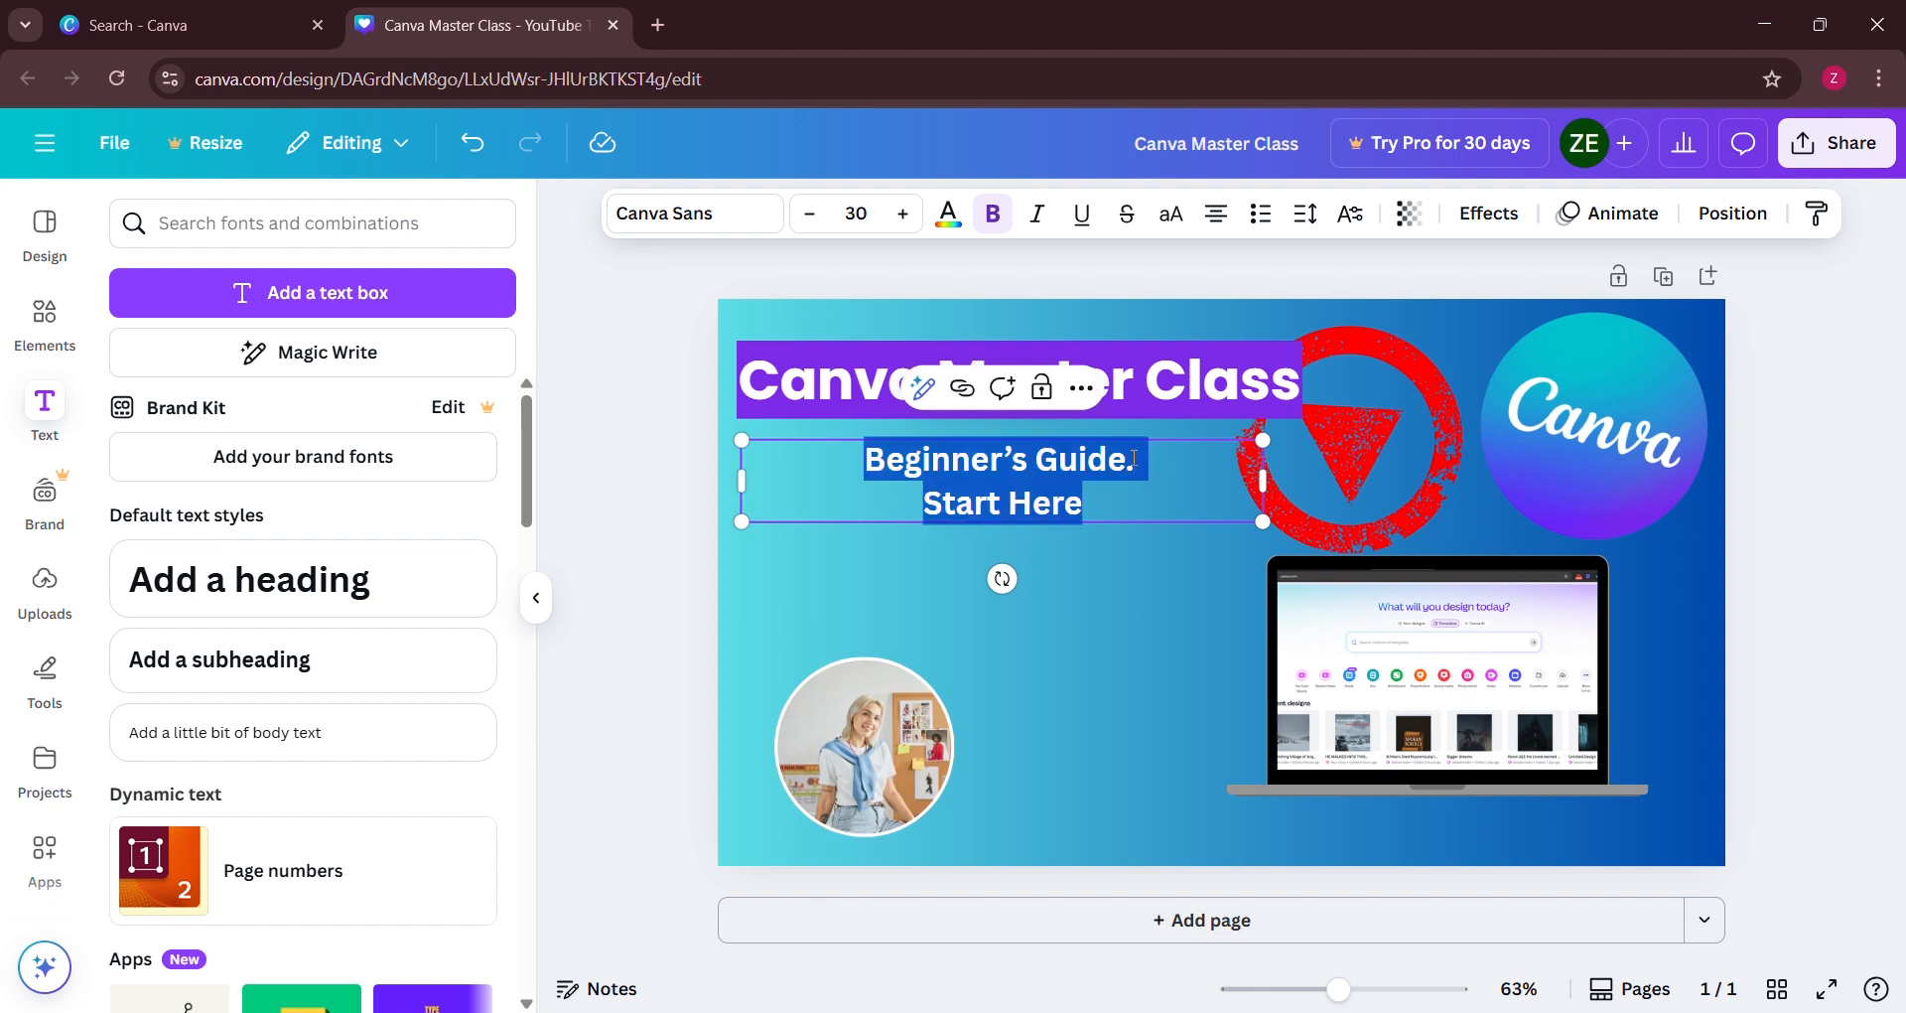
left_click(699, 215)
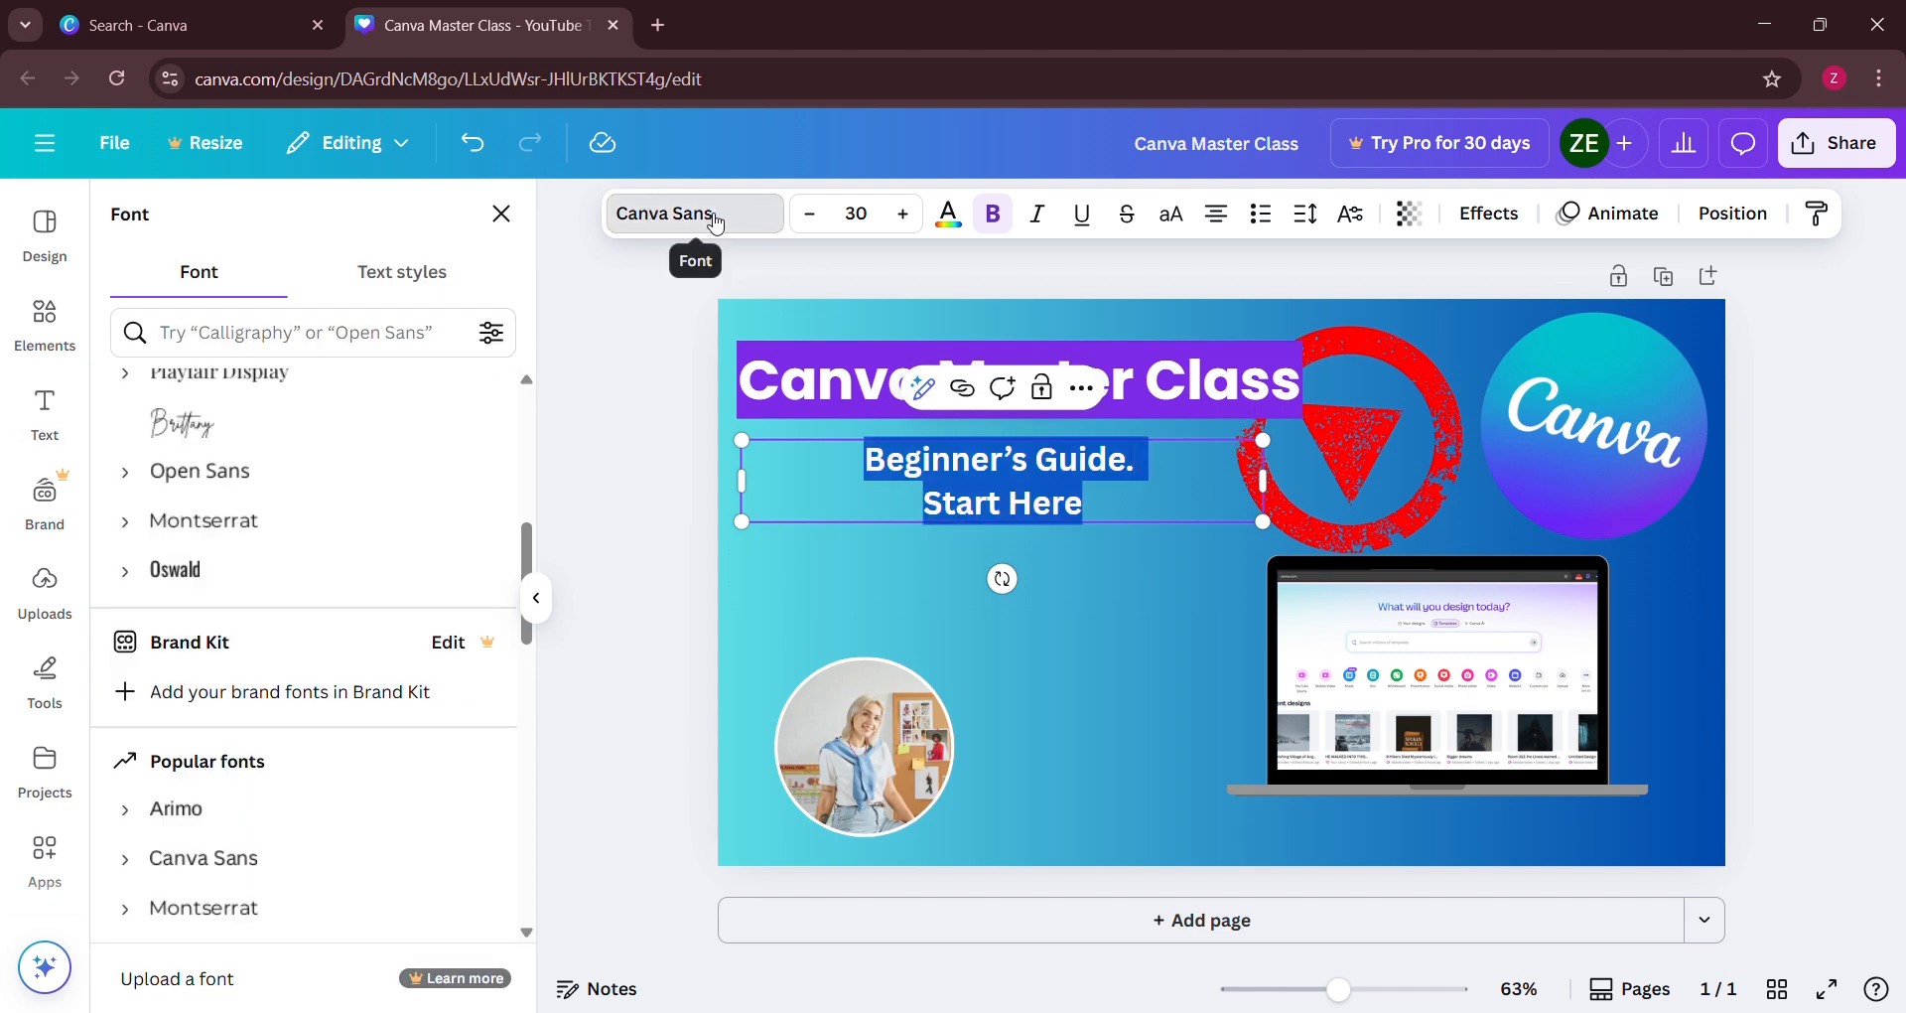
scroll(346, 520, "up", 3)
scroll(298, 516, "down", 2)
left_click(313, 500)
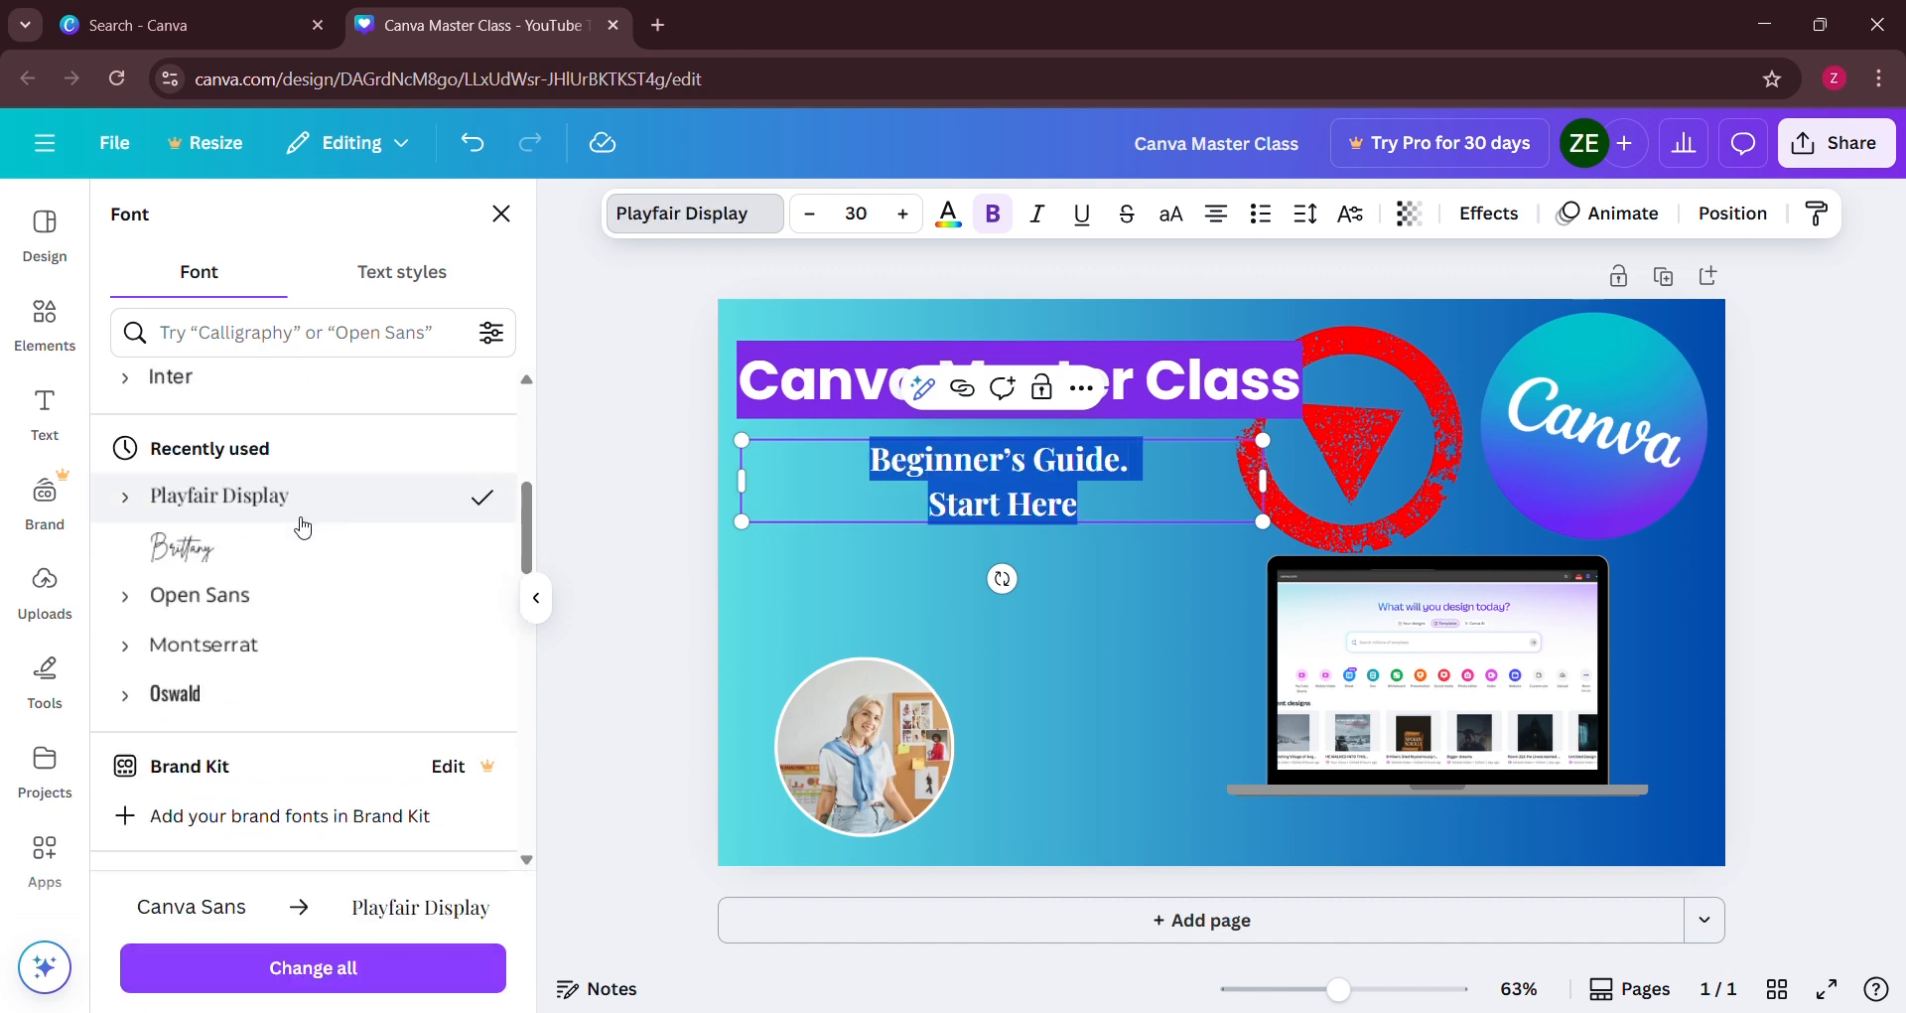
left_click(281, 560)
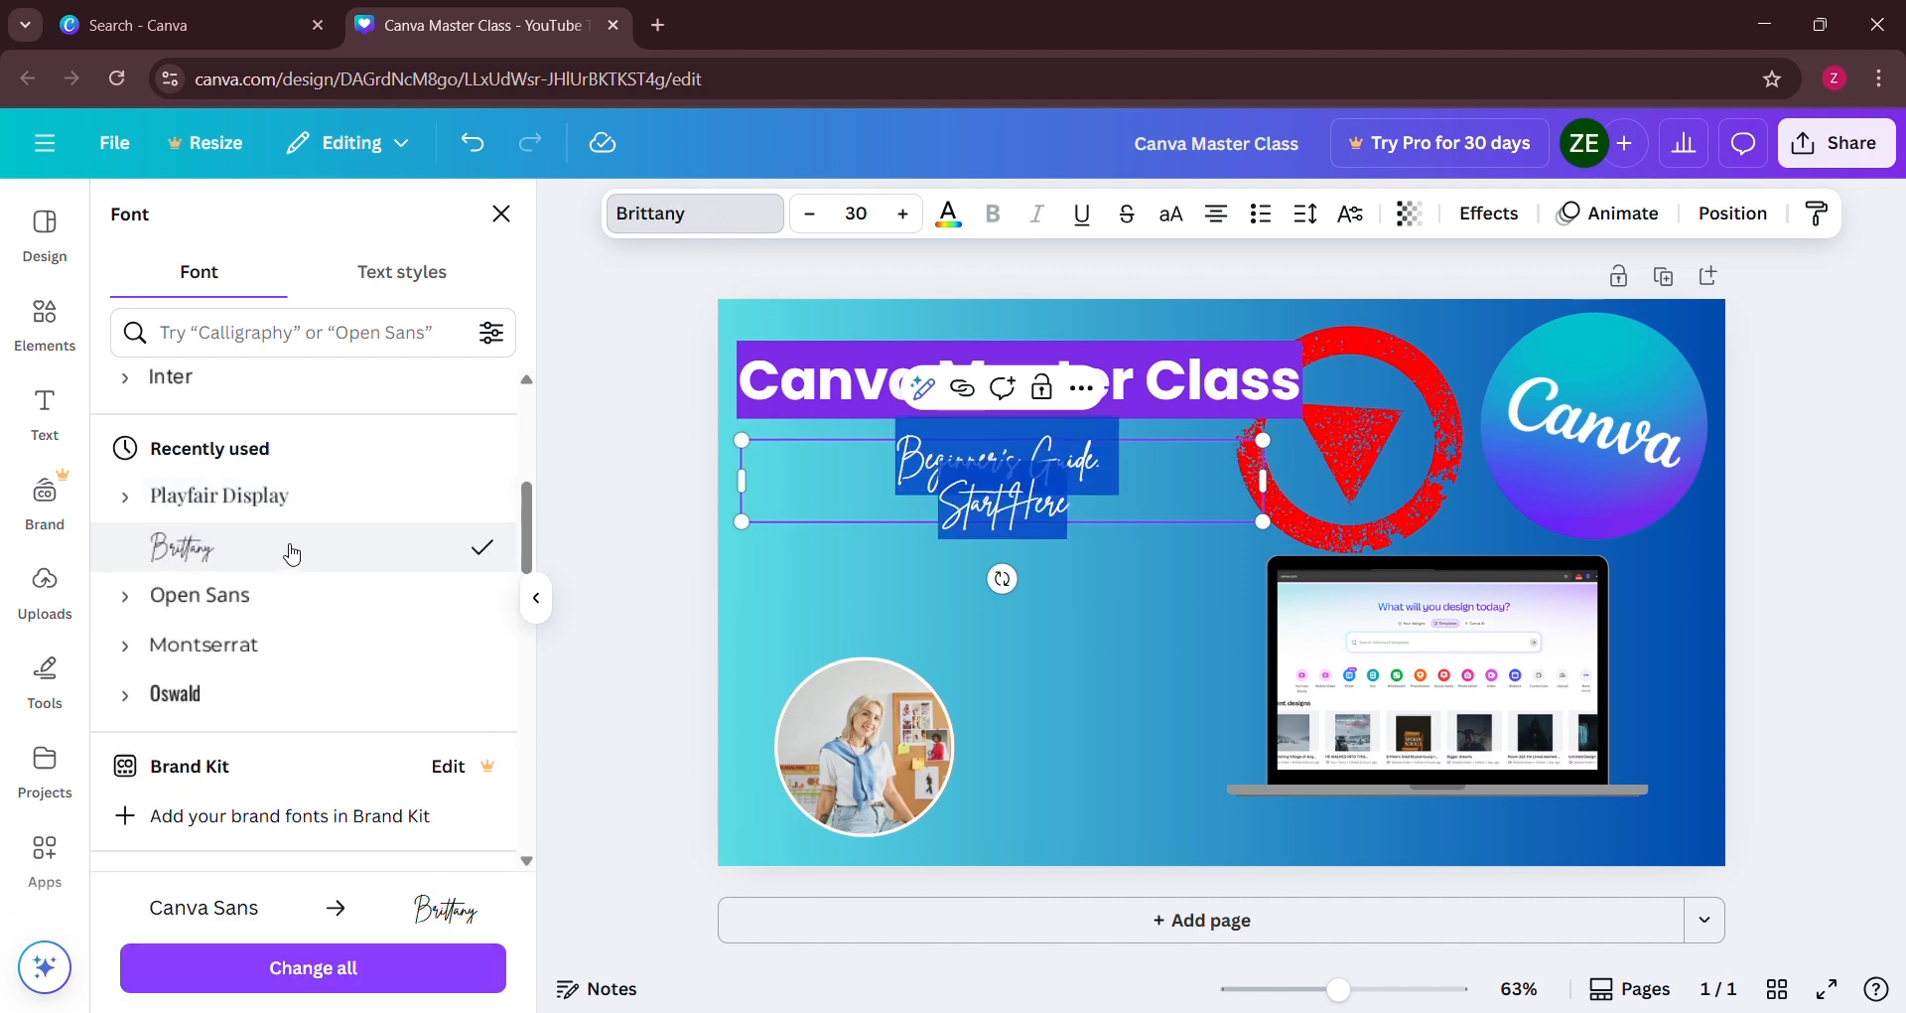
scroll(291, 554, "down", 7)
scroll(288, 552, "down", 5)
scroll(288, 552, "down", 4)
scroll(289, 551, "down", 2)
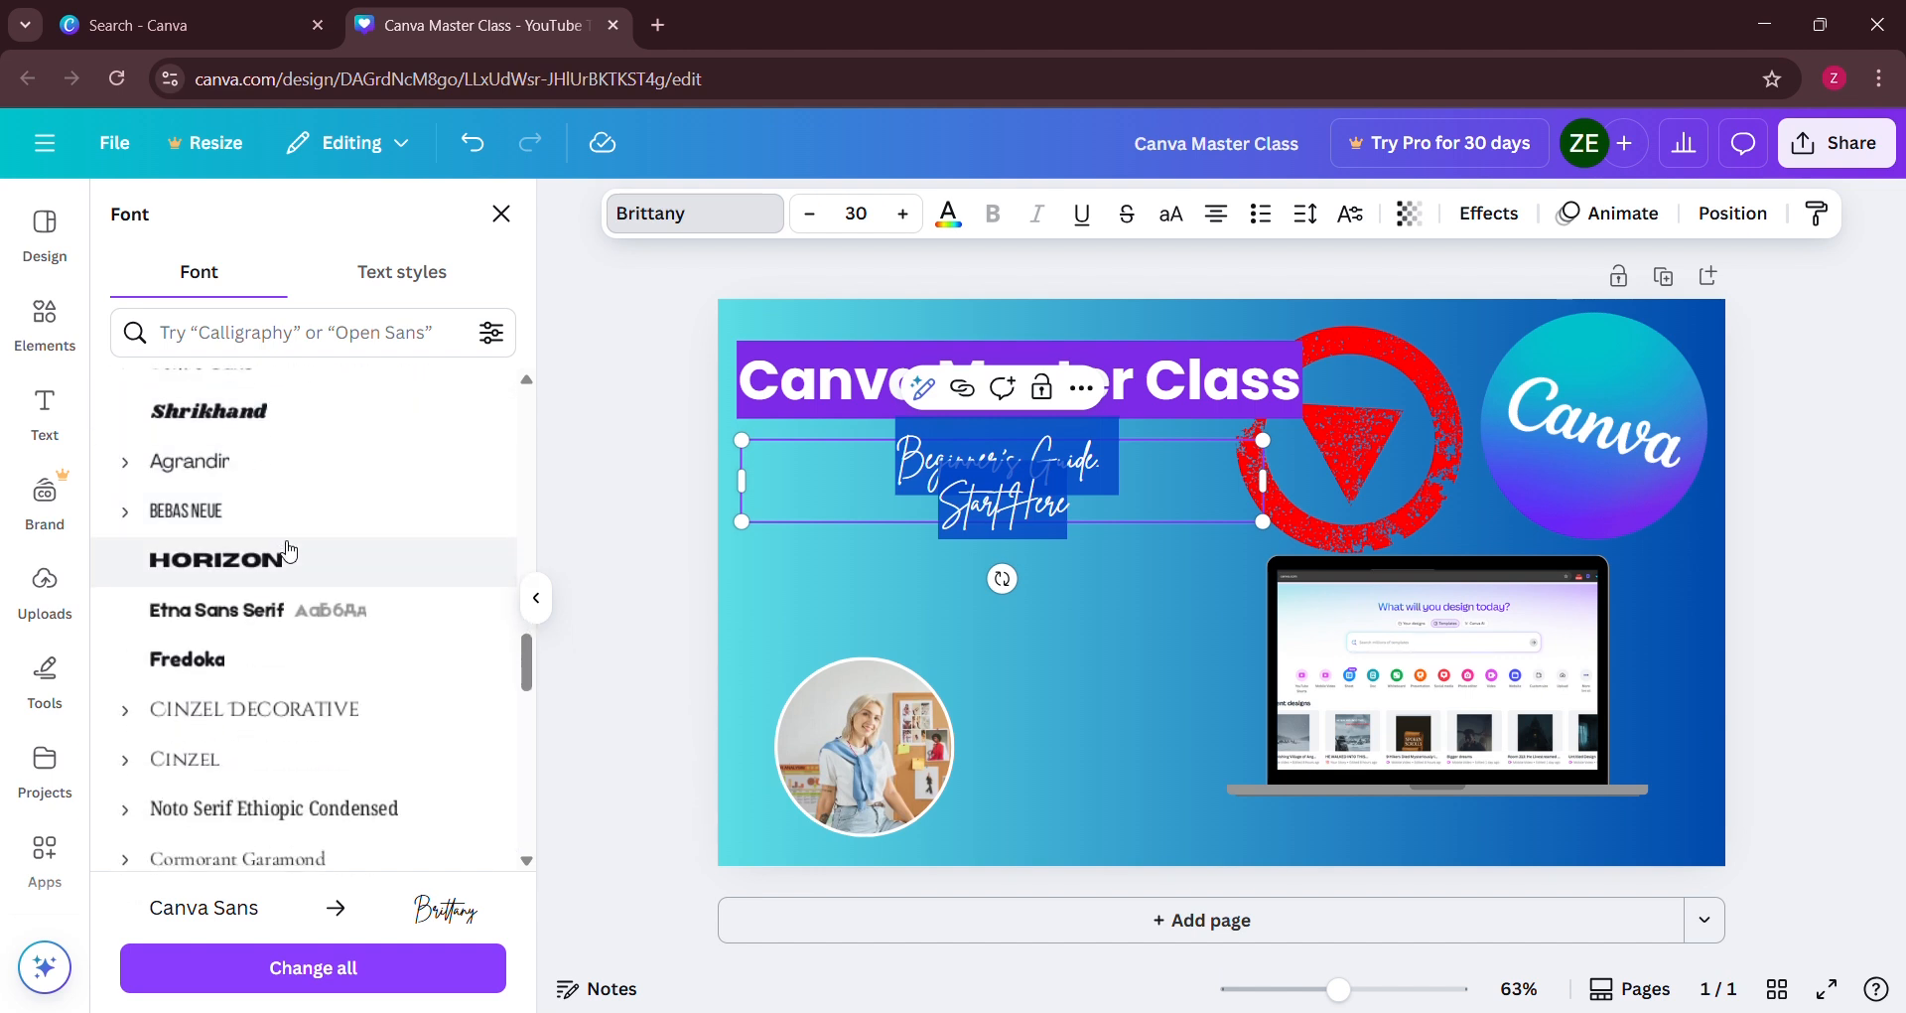
scroll(289, 552, "down", 2)
left_click(293, 591)
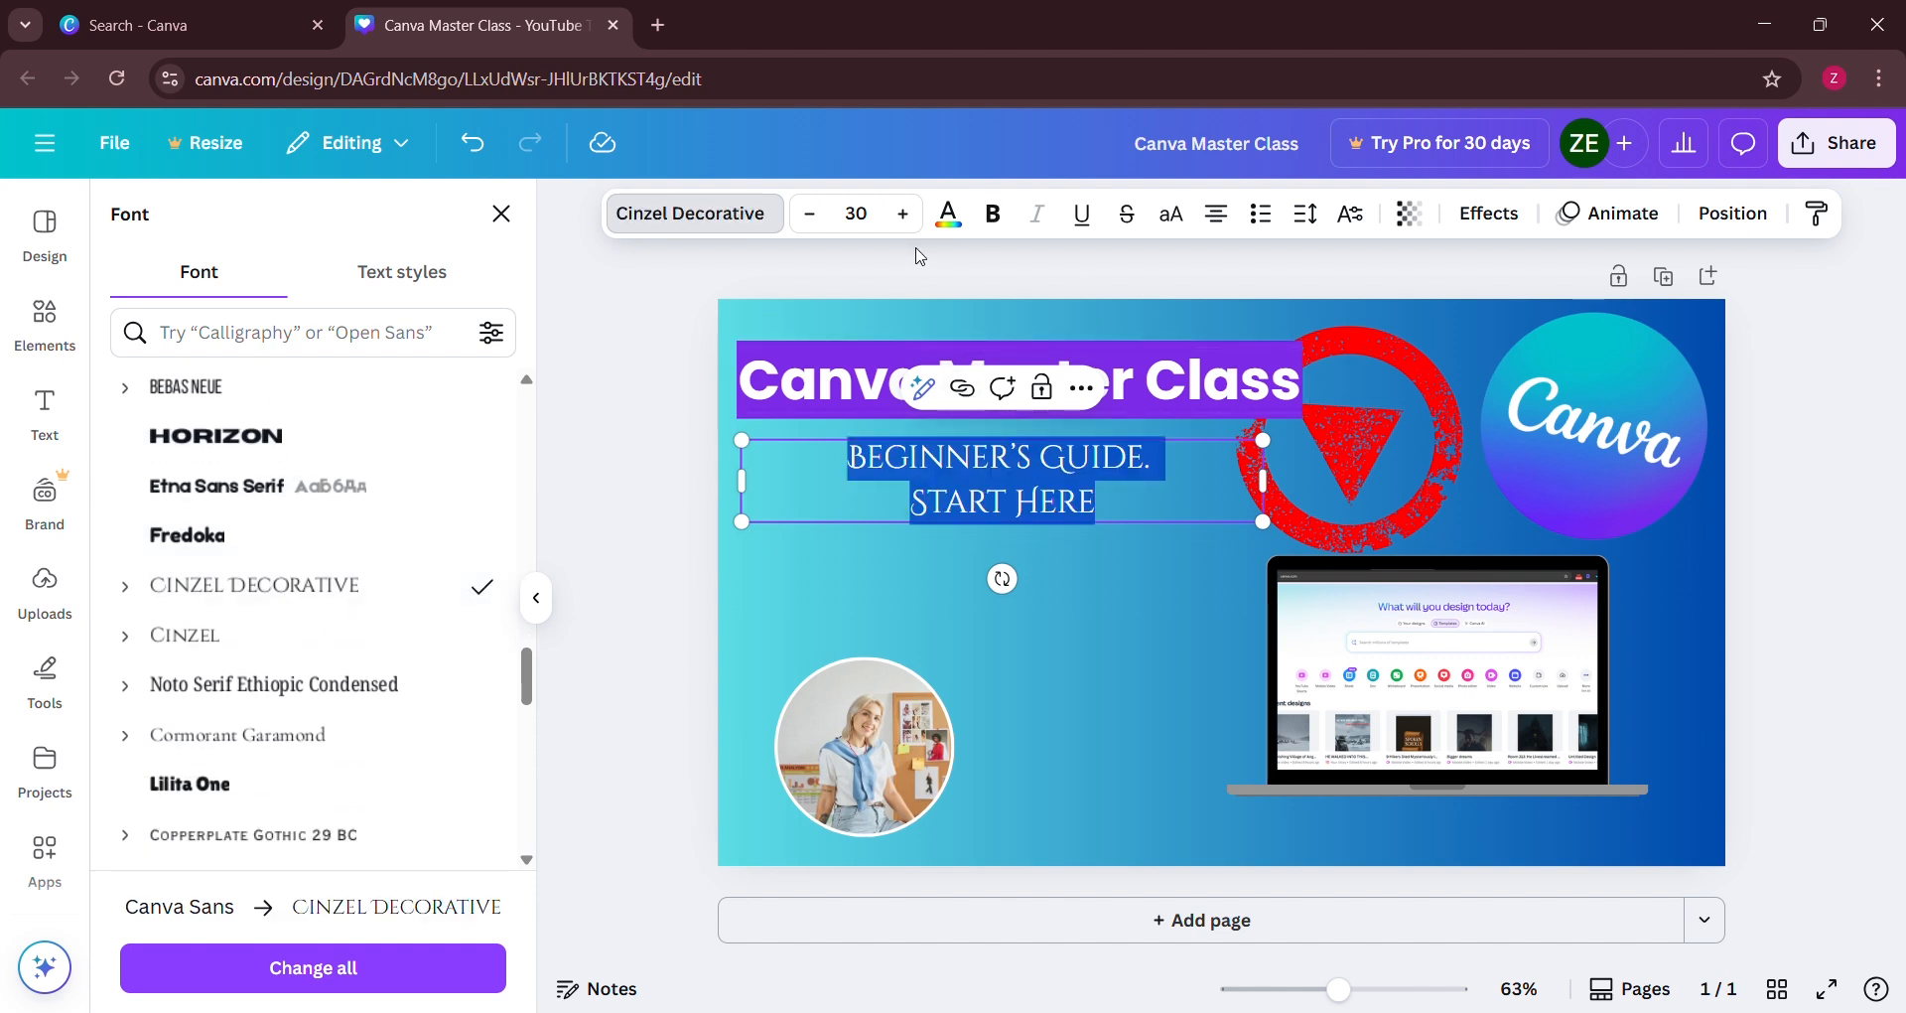
Try a font size of 55 for the subheading
left_click(856, 206)
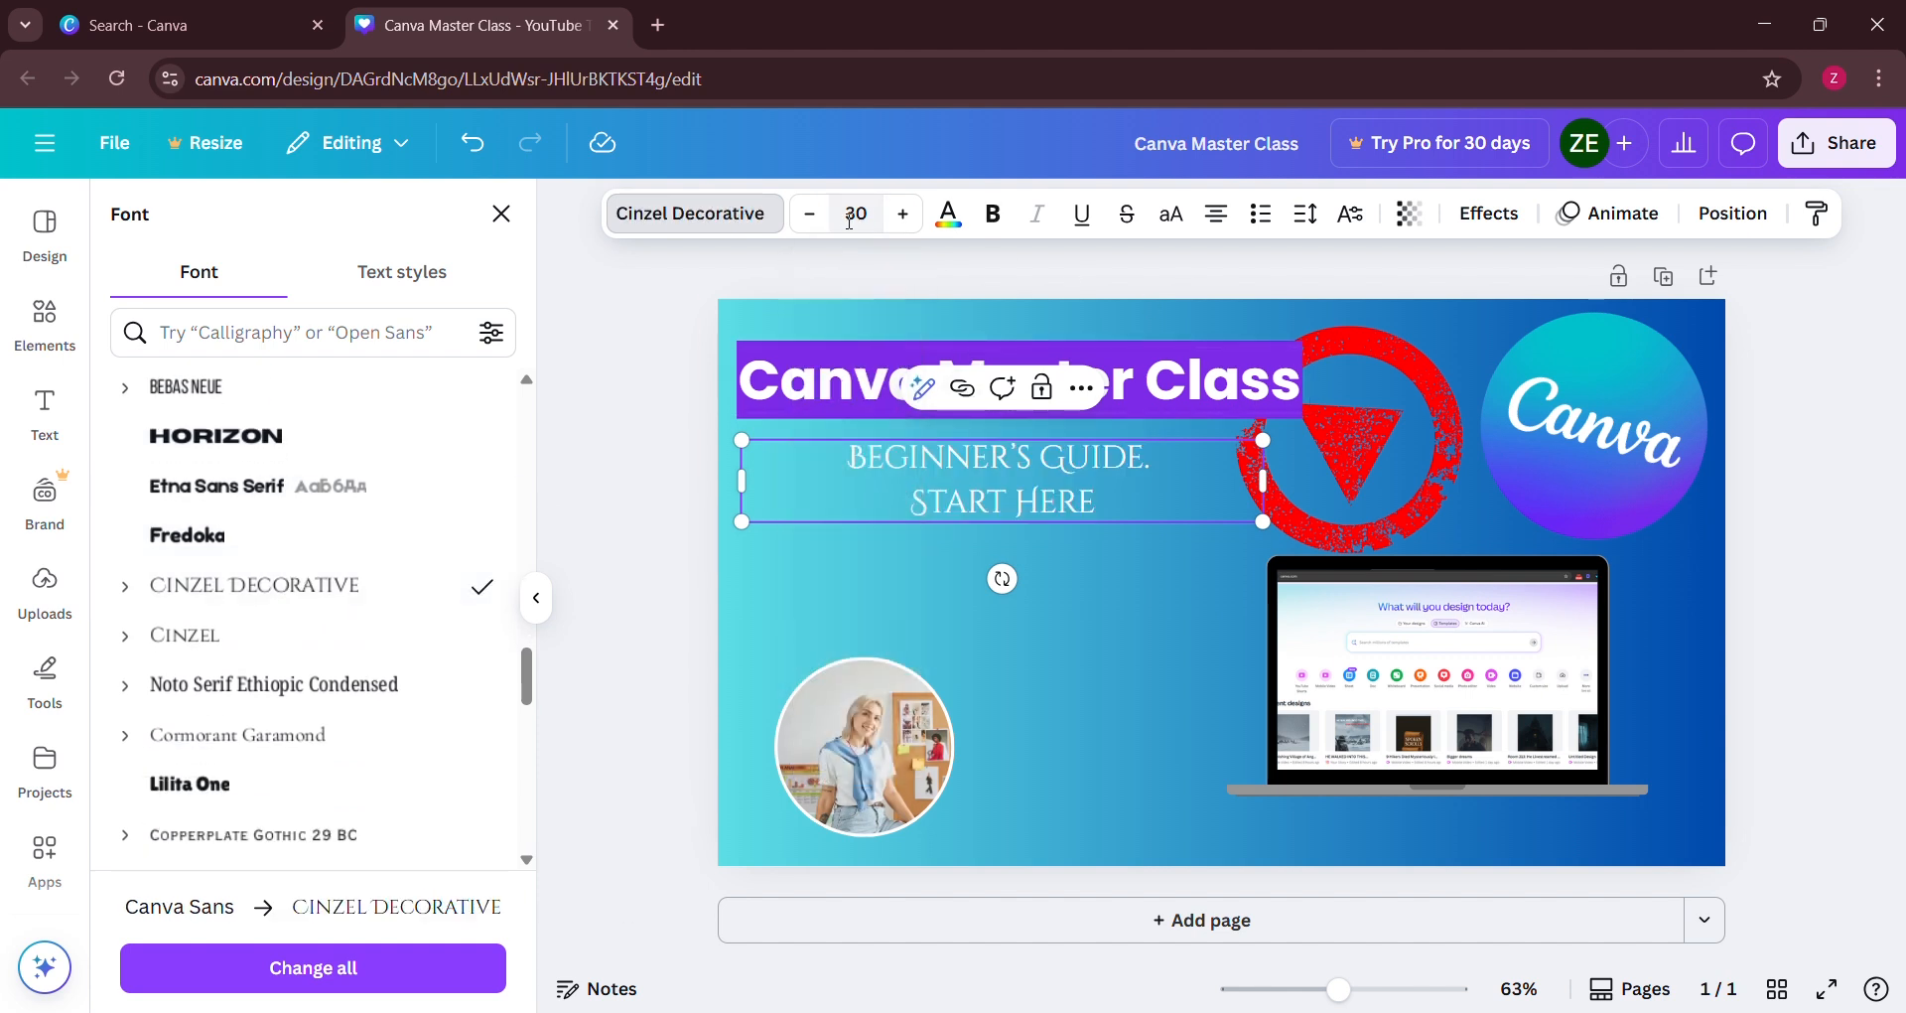
left_click(850, 214)
type("55")
key("Return")
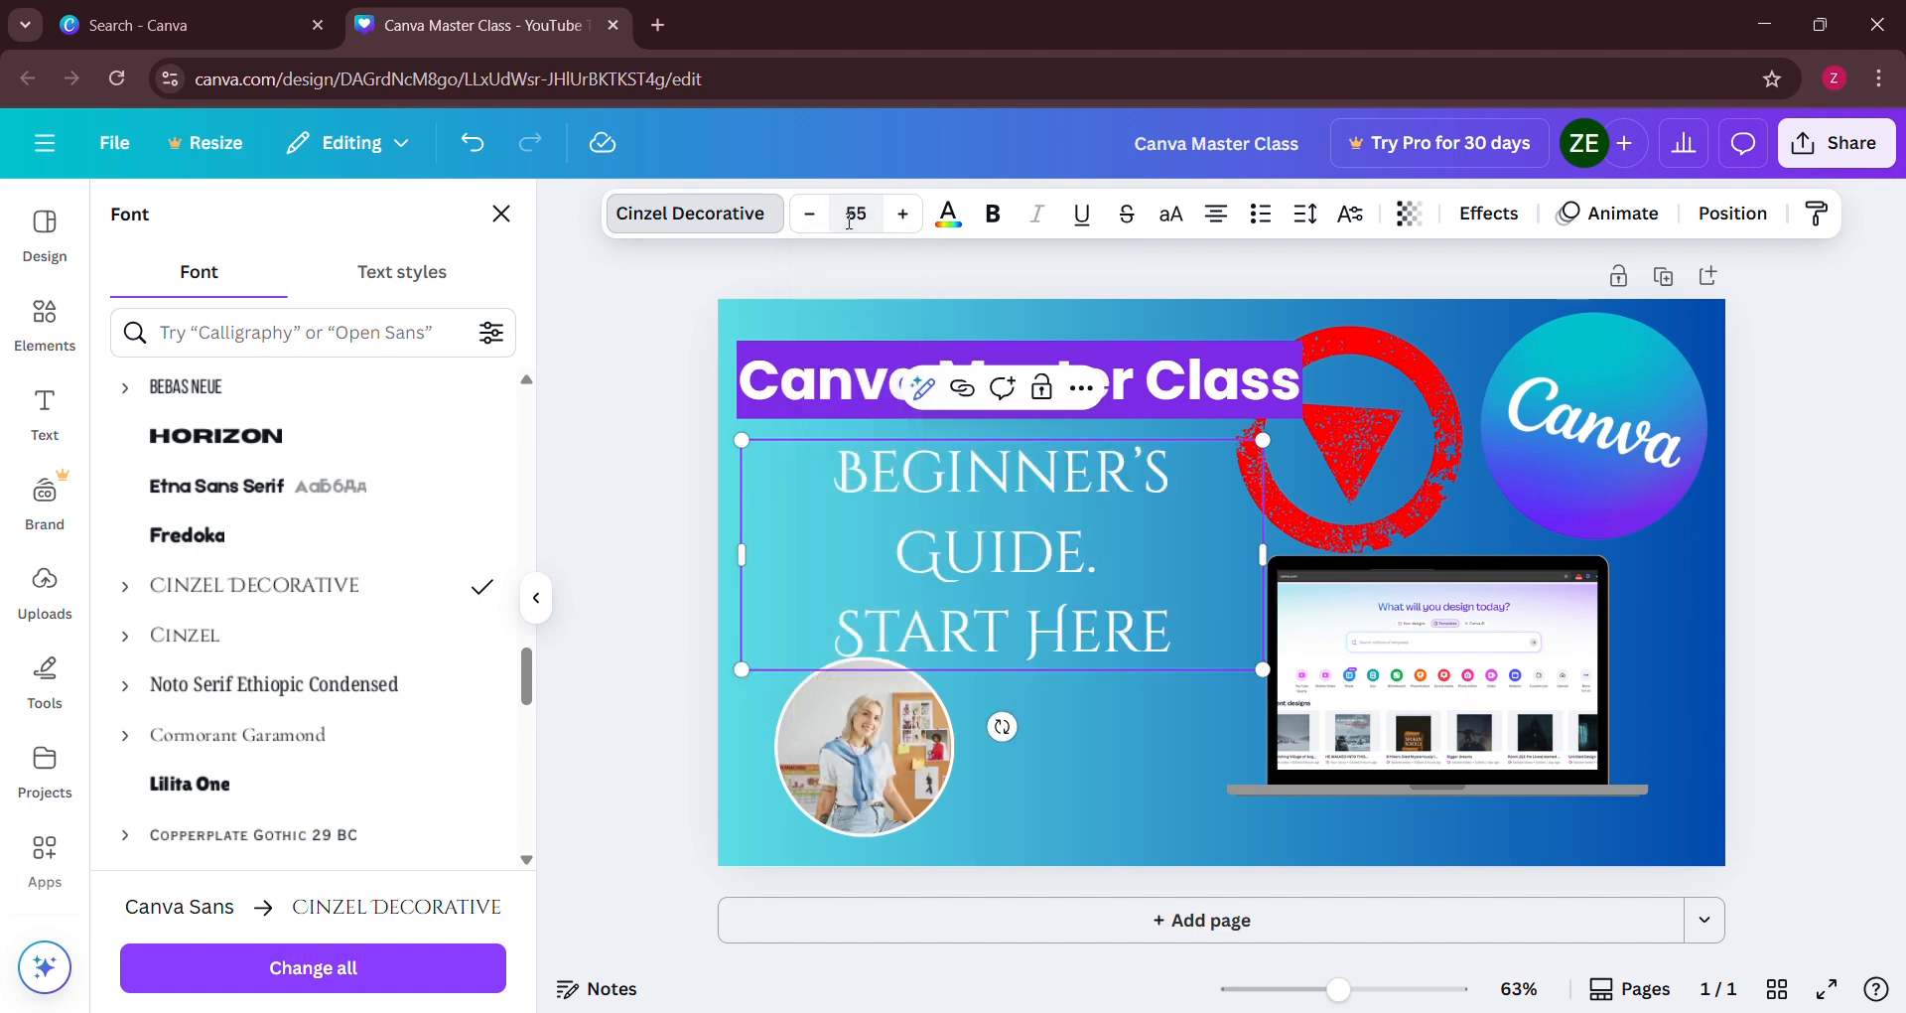
Set the subheading's font size to 45 and make it bold
left_click(850, 214)
type("4")
key("Return")
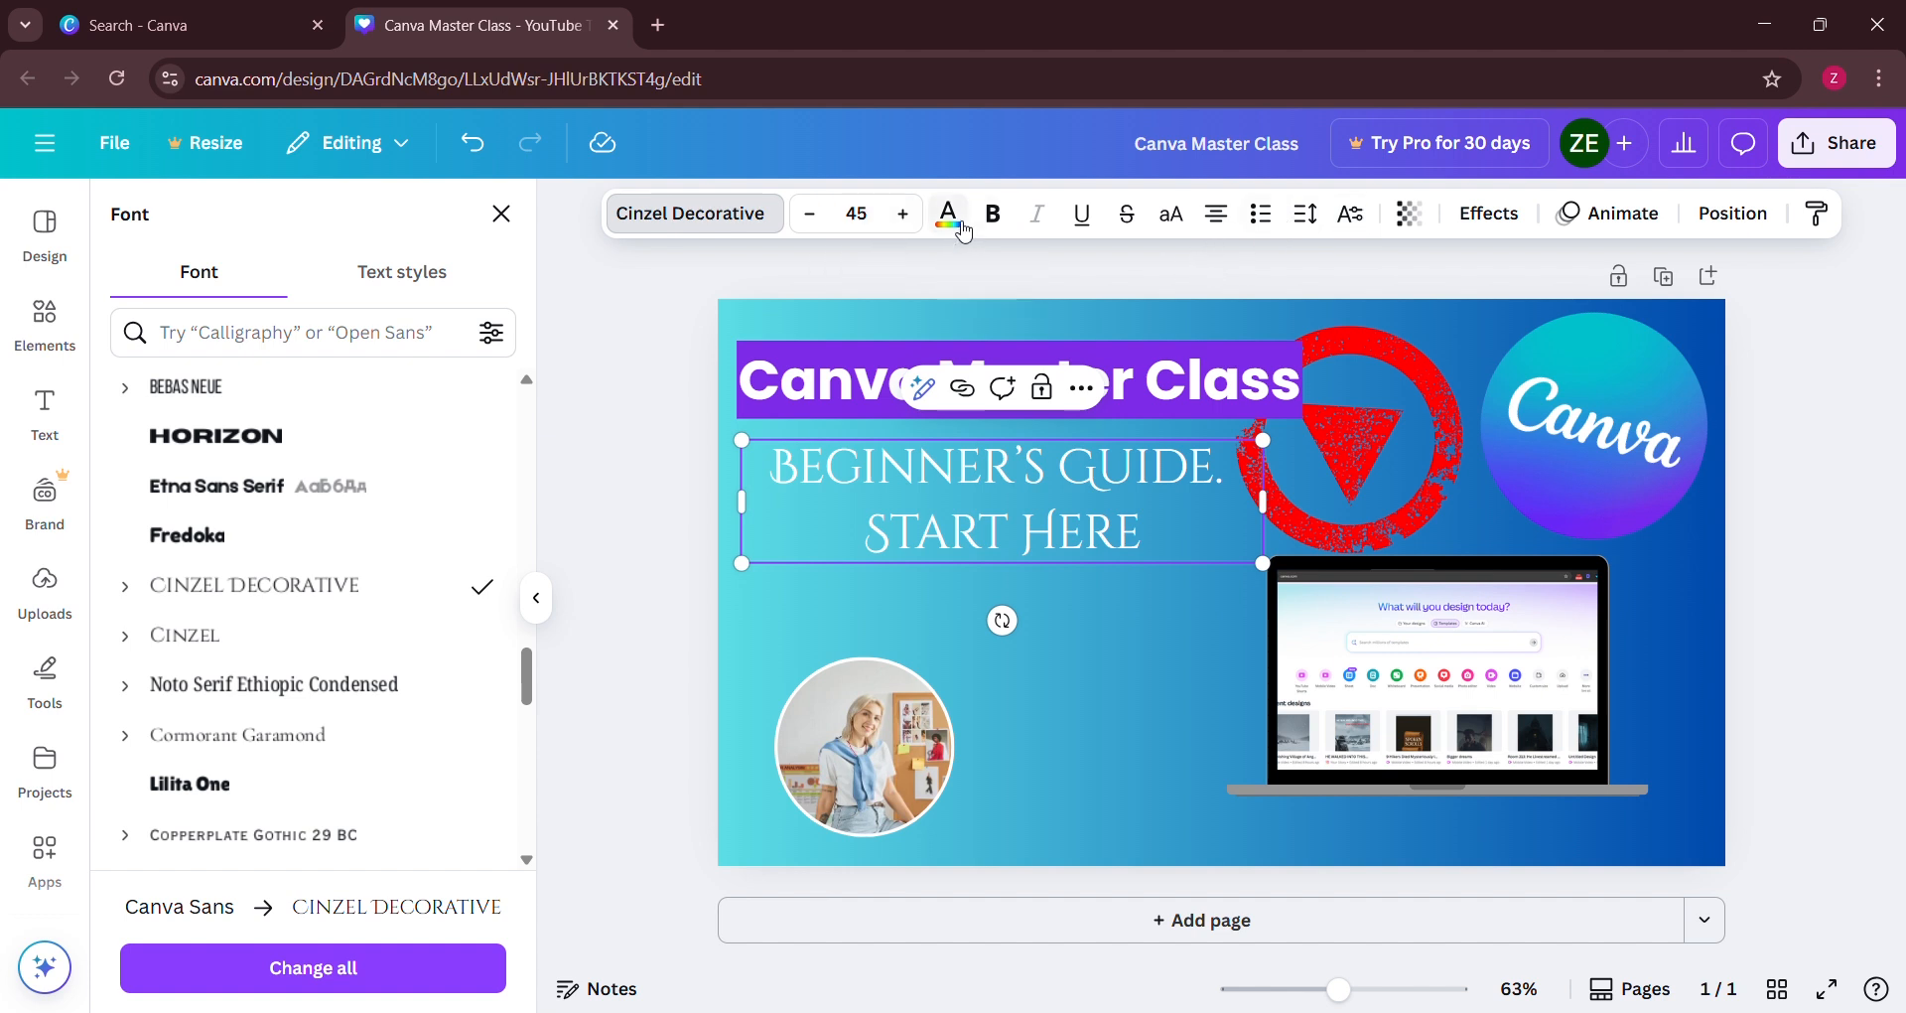
left_click(1000, 221)
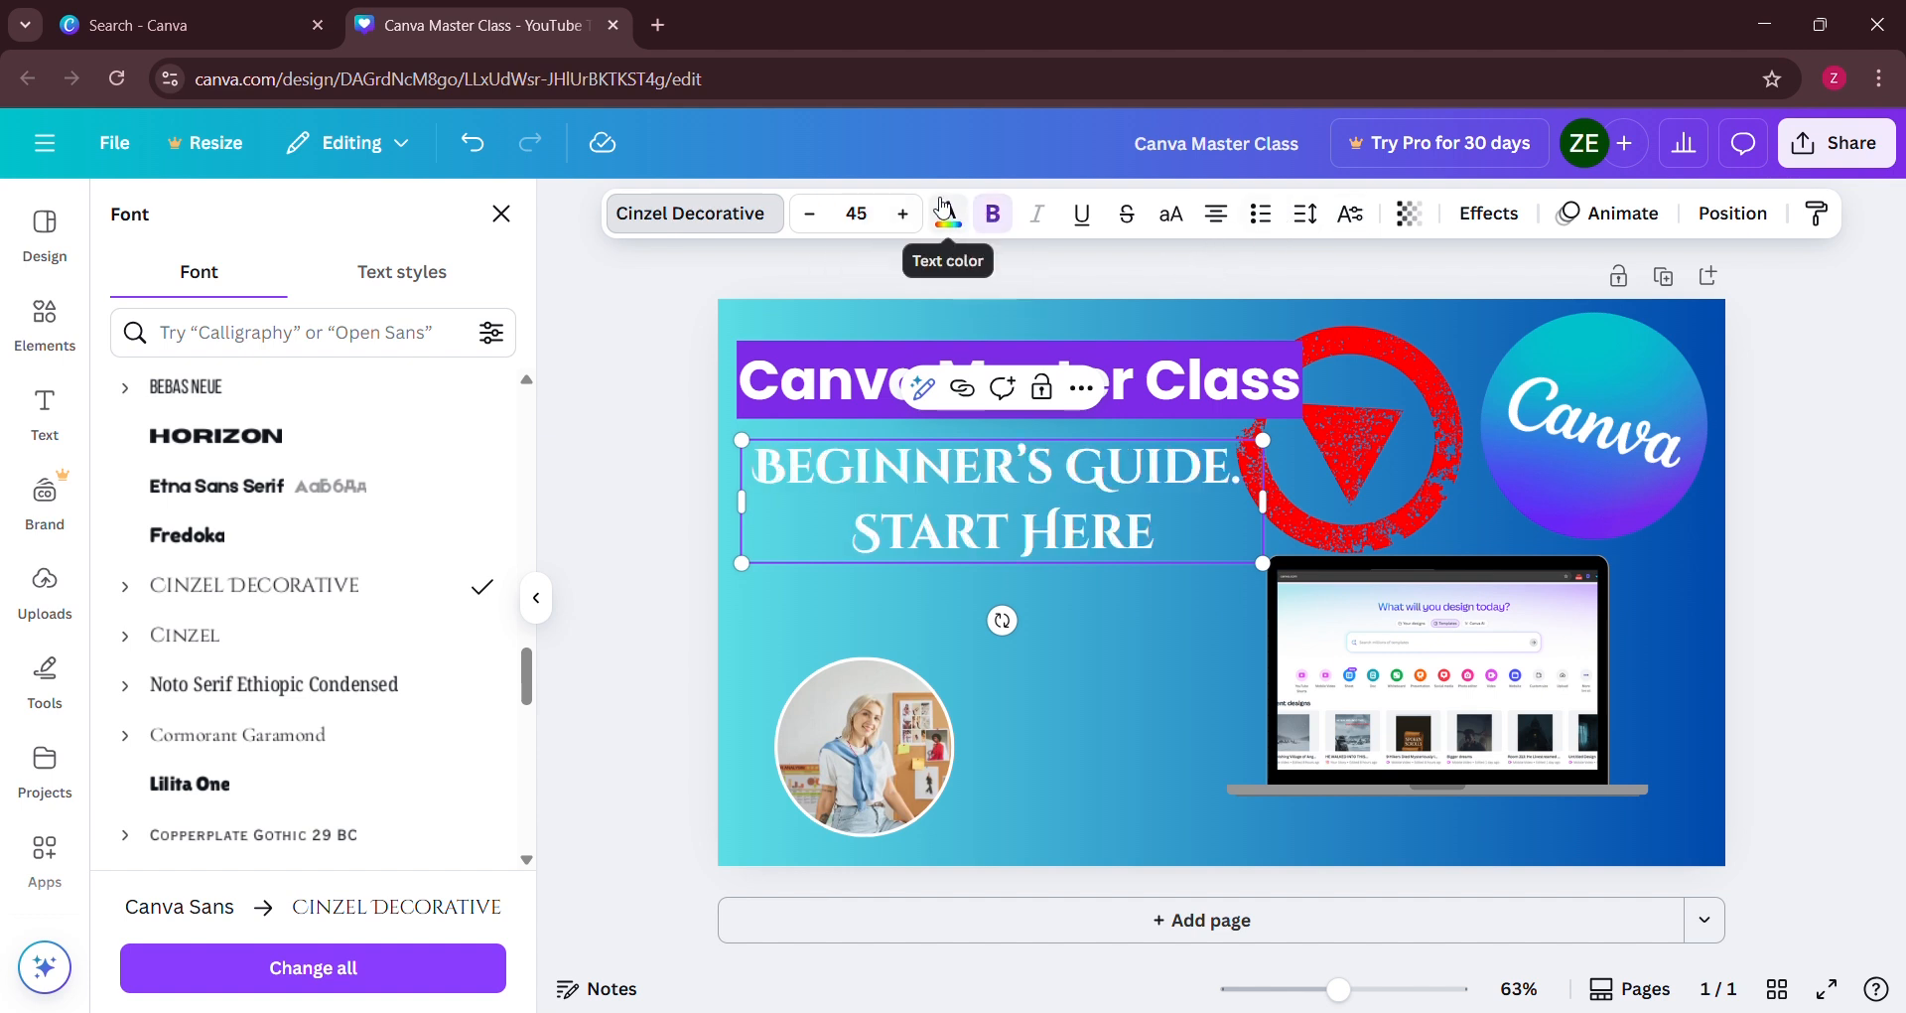
Apply the Background text effect to the subheading with roundness 0
left_click(948, 214)
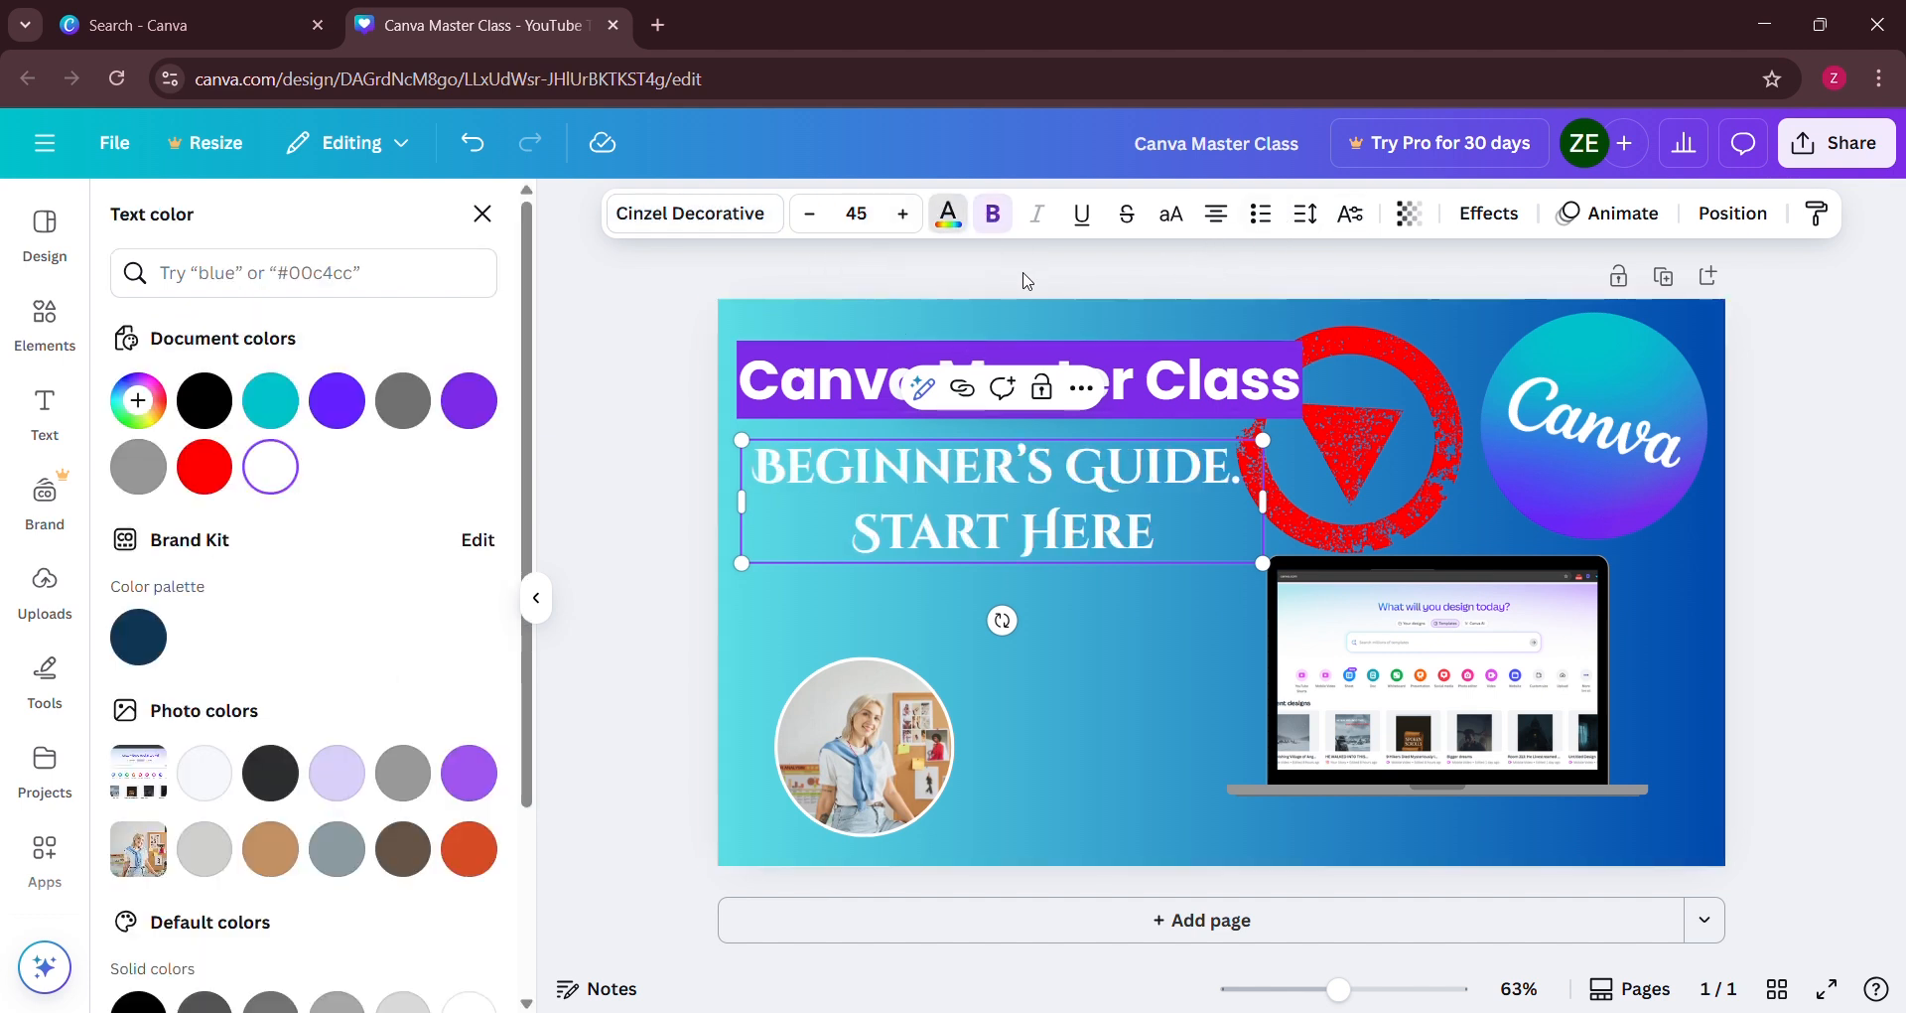
left_click(1488, 214)
left_click(170, 842)
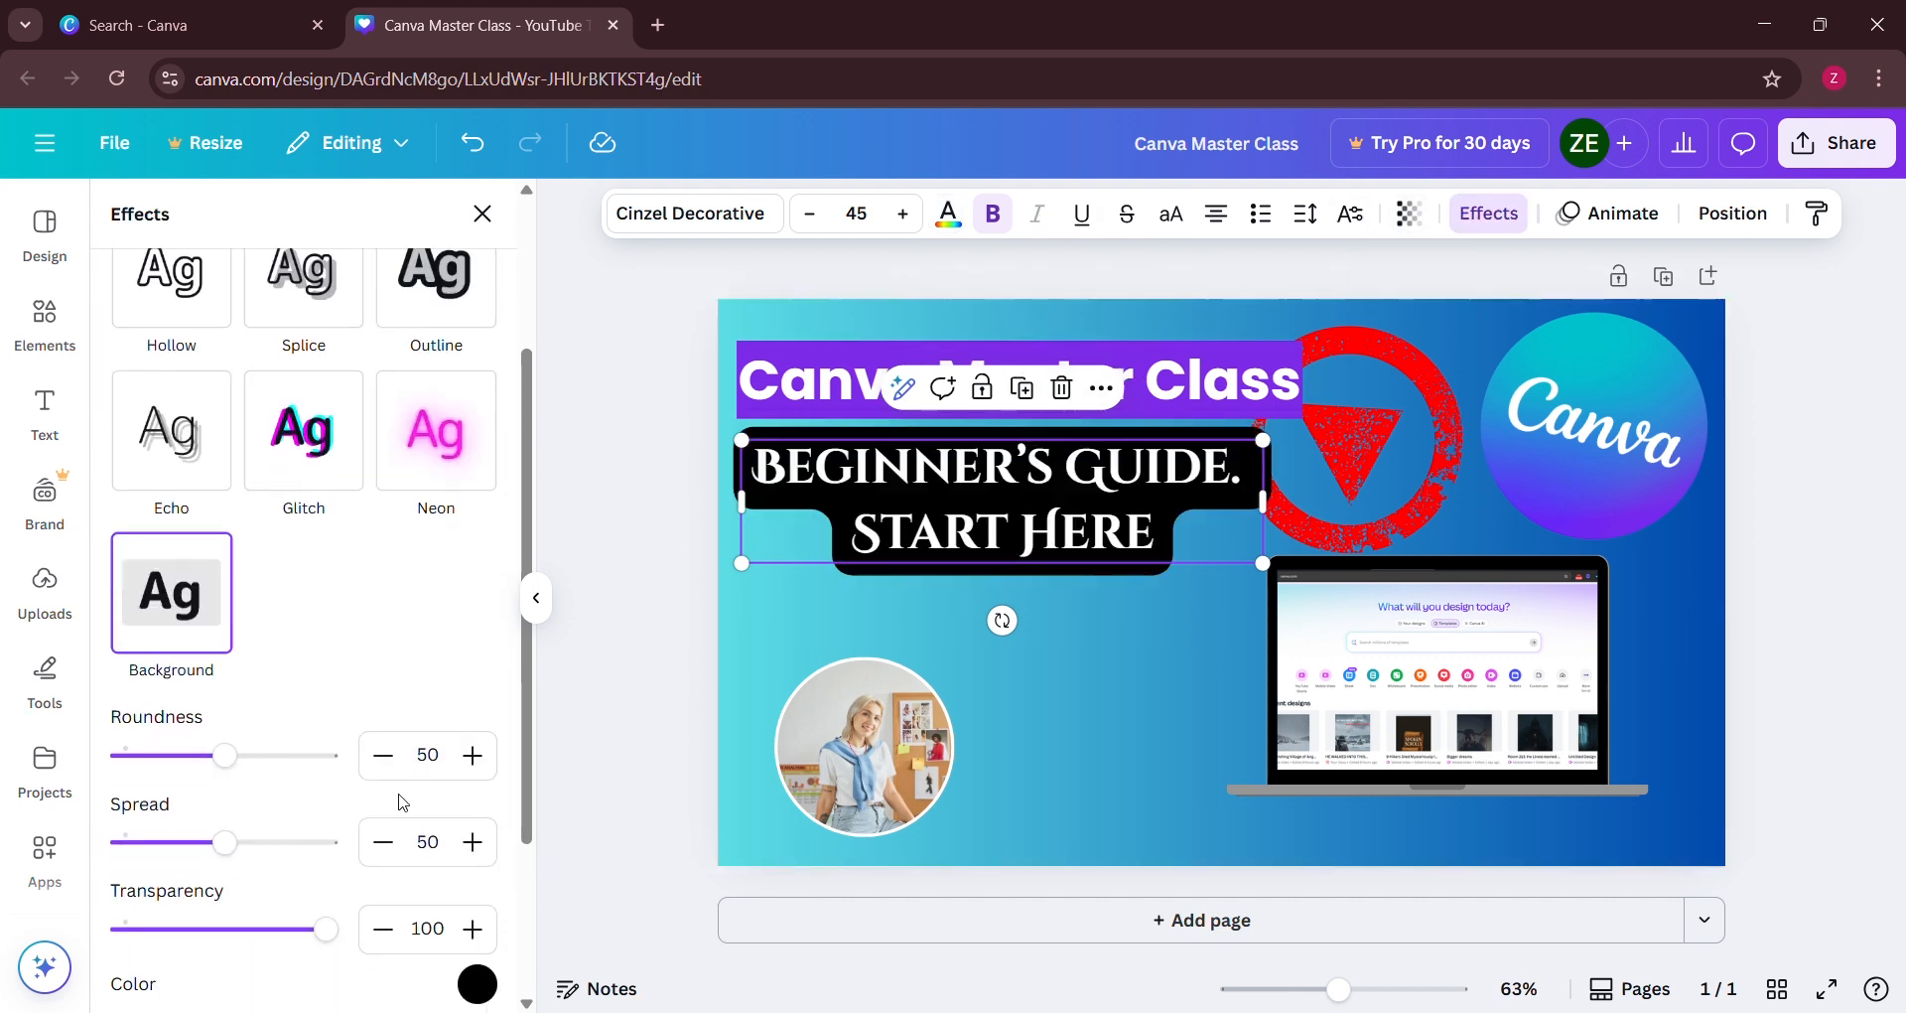
left_click(412, 759)
type("0")
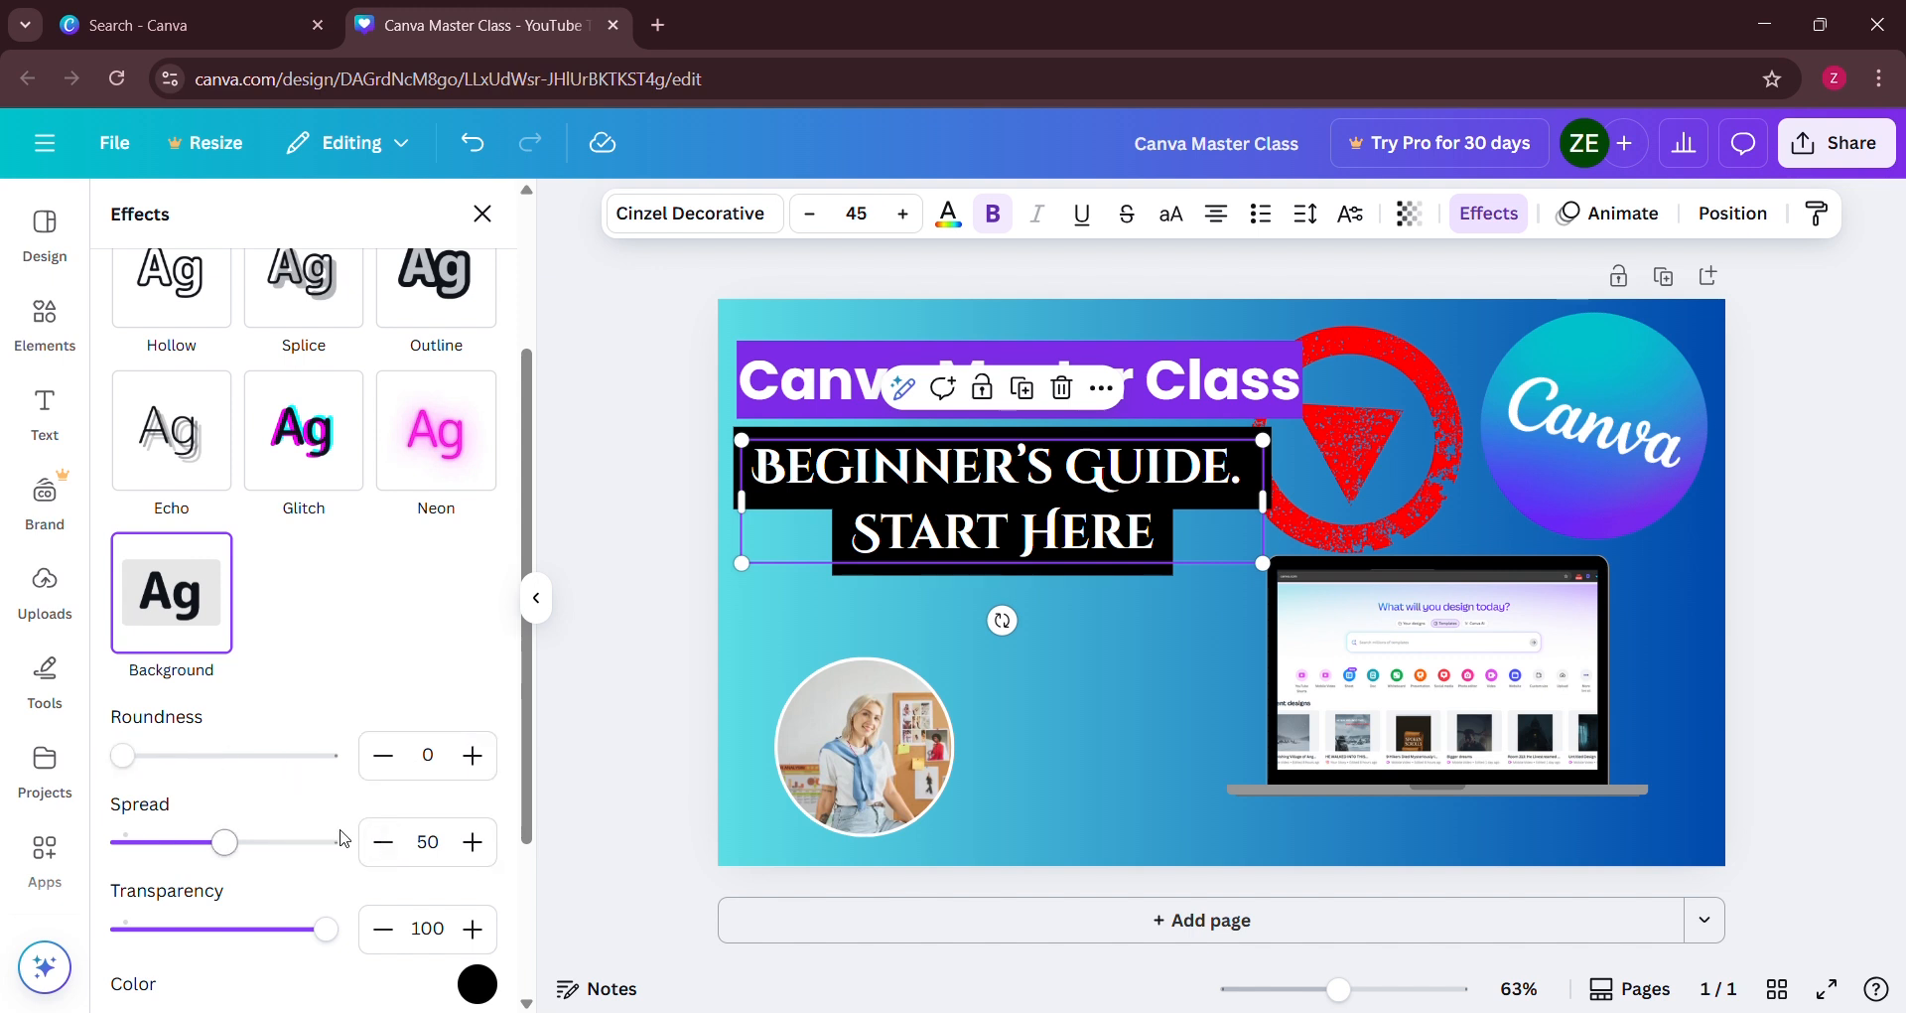
Reduce the spread of the subheading's background effect to 9
left_click(386, 841)
left_click(386, 840)
left_click(387, 841)
left_click(387, 841)
left_click(386, 840)
left_click(386, 841)
left_click(386, 841)
left_click(386, 841)
left_click(386, 841)
left_click(387, 841)
left_click(386, 841)
left_click(386, 841)
left_click(387, 841)
left_click(387, 841)
left_click(386, 841)
left_click(386, 841)
left_click(387, 841)
left_click(386, 841)
left_click(387, 841)
left_click(386, 841)
left_click(386, 841)
left_click(386, 841)
left_click(386, 840)
left_click(386, 841)
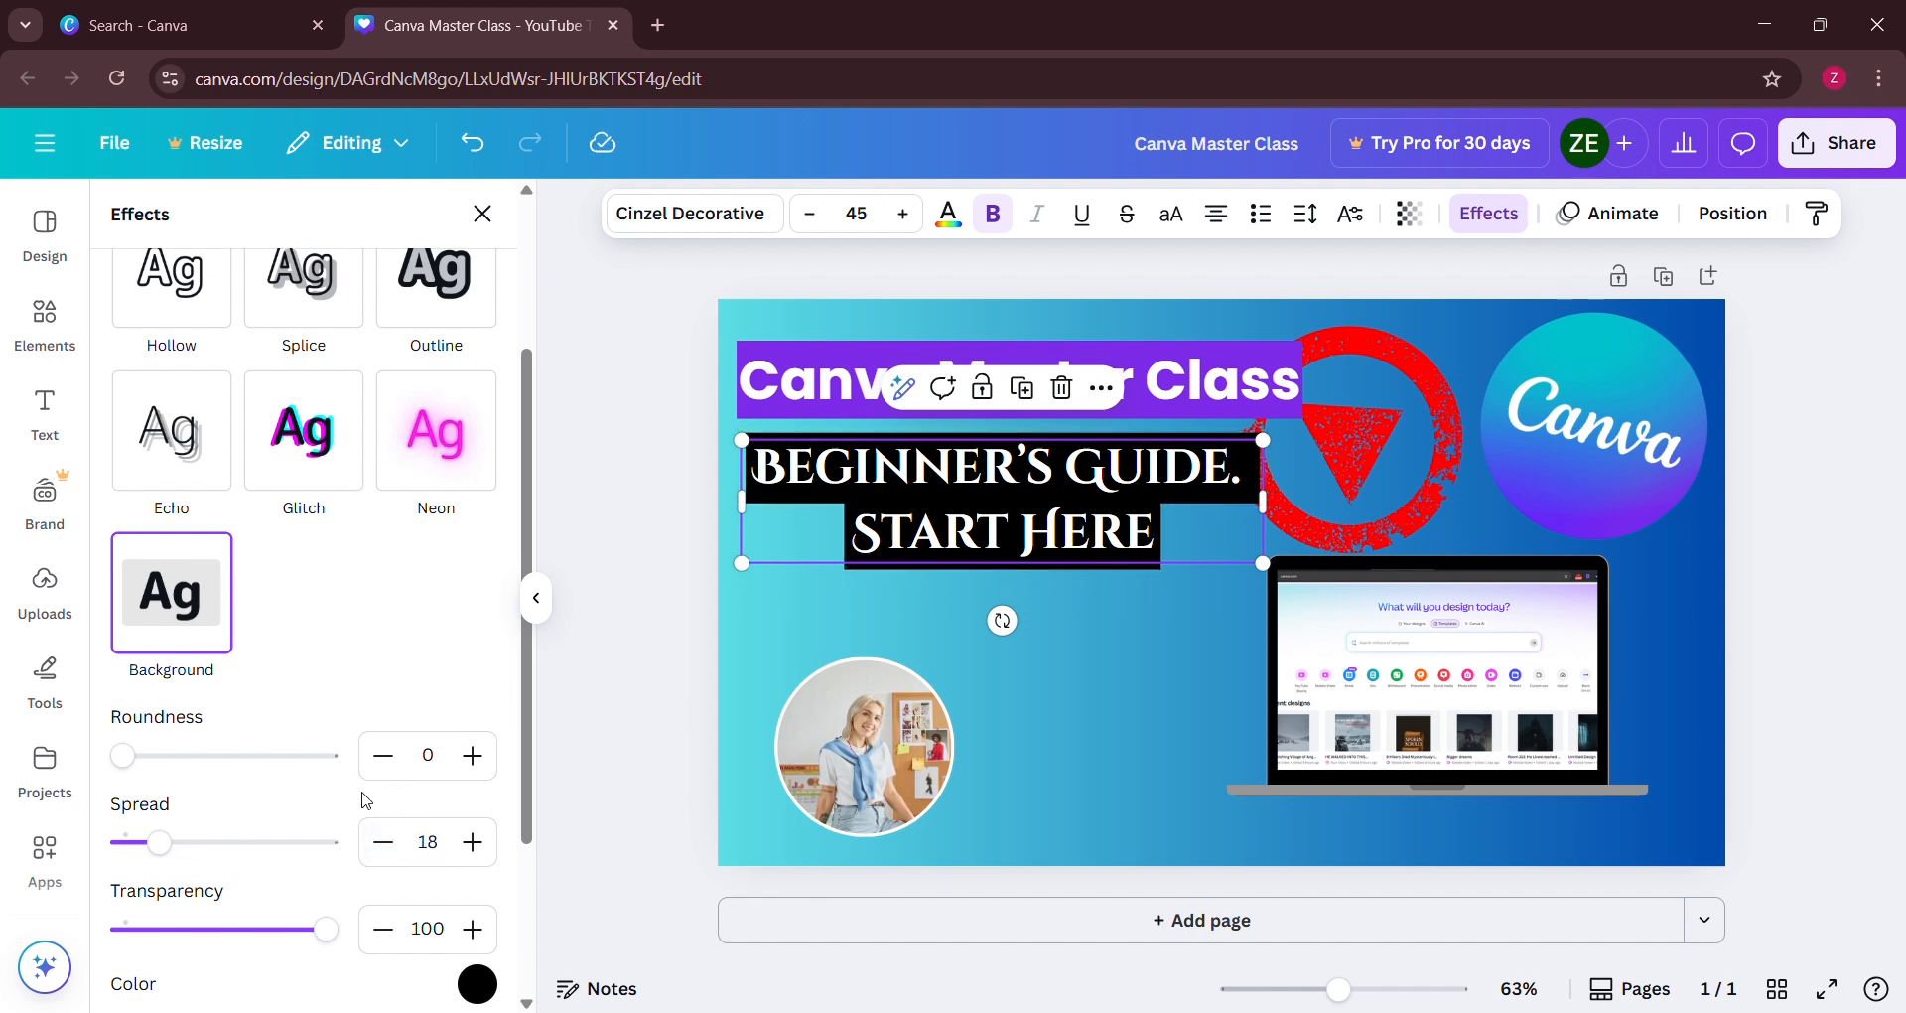
mouse_move(162, 860)
left_mouse_down()
mouse_move(207, 854)
mouse_move(141, 852)
left_mouse_up()
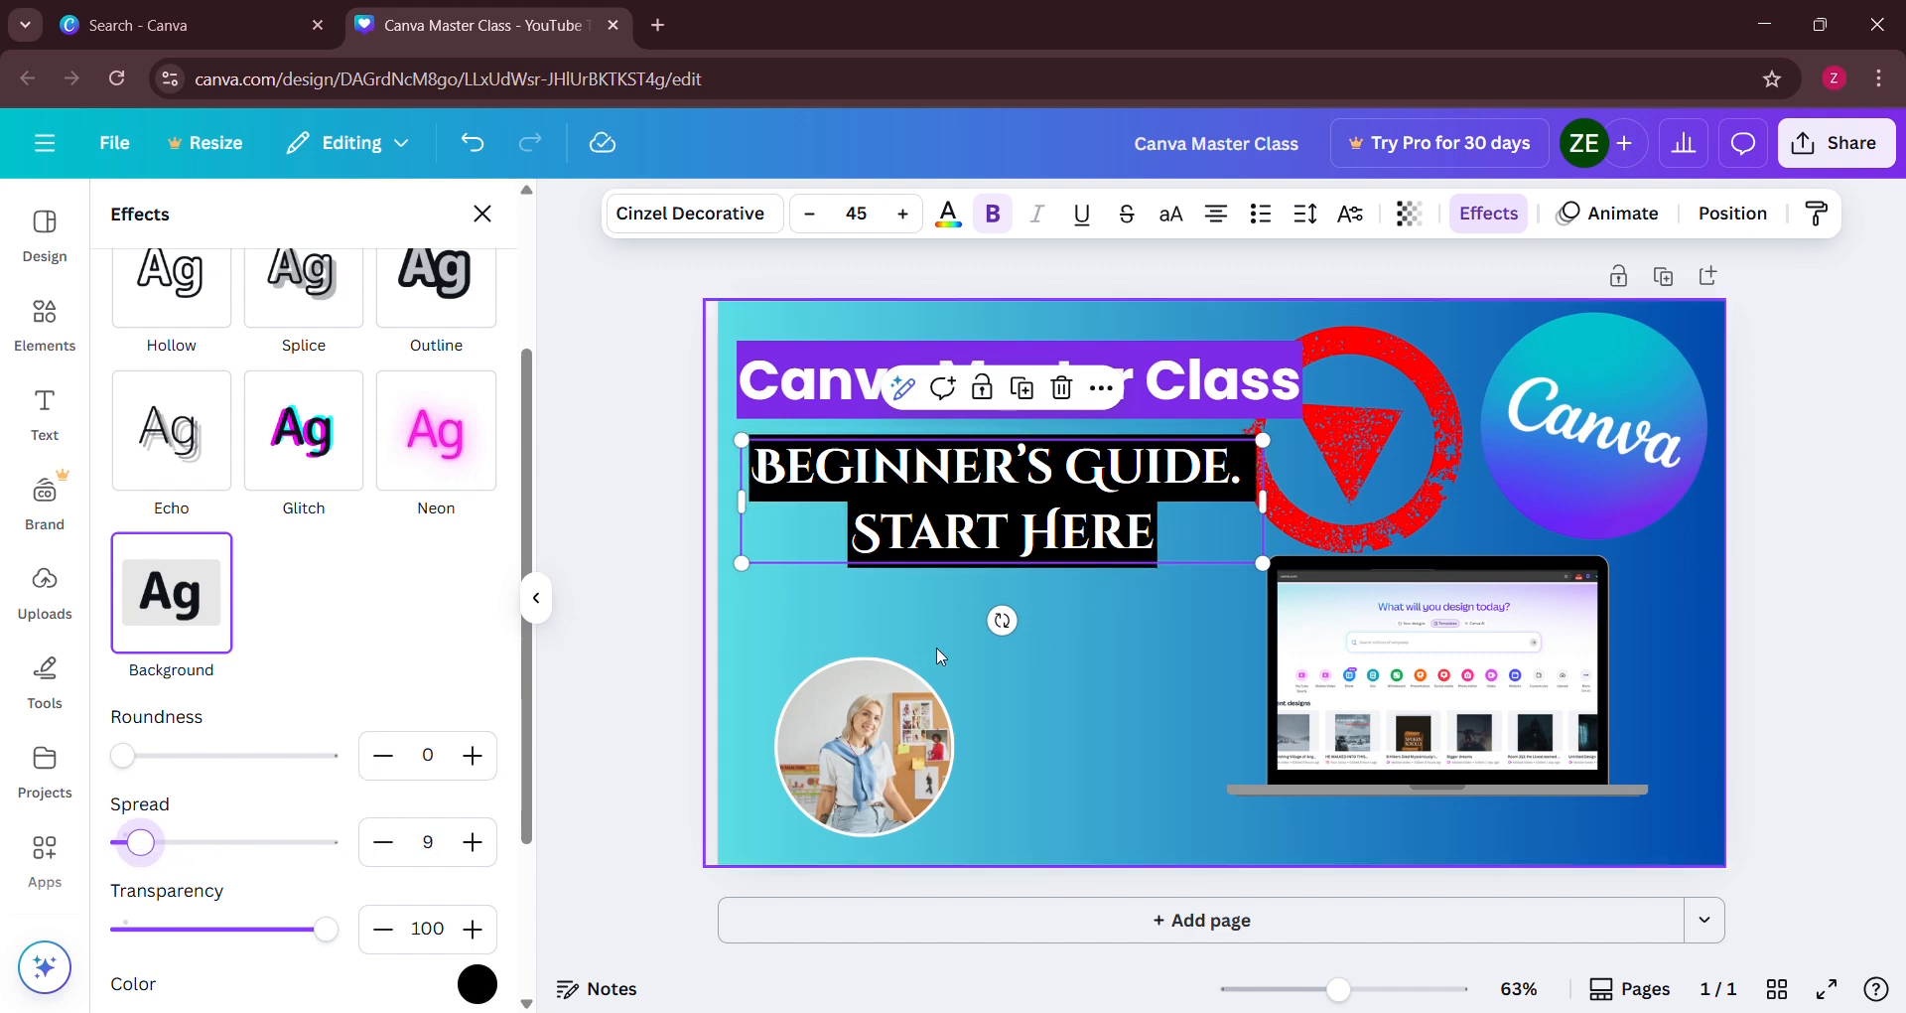
Set the colour of the subheading's background effect to the red from the document colours
scroll(409, 736, "down", 2)
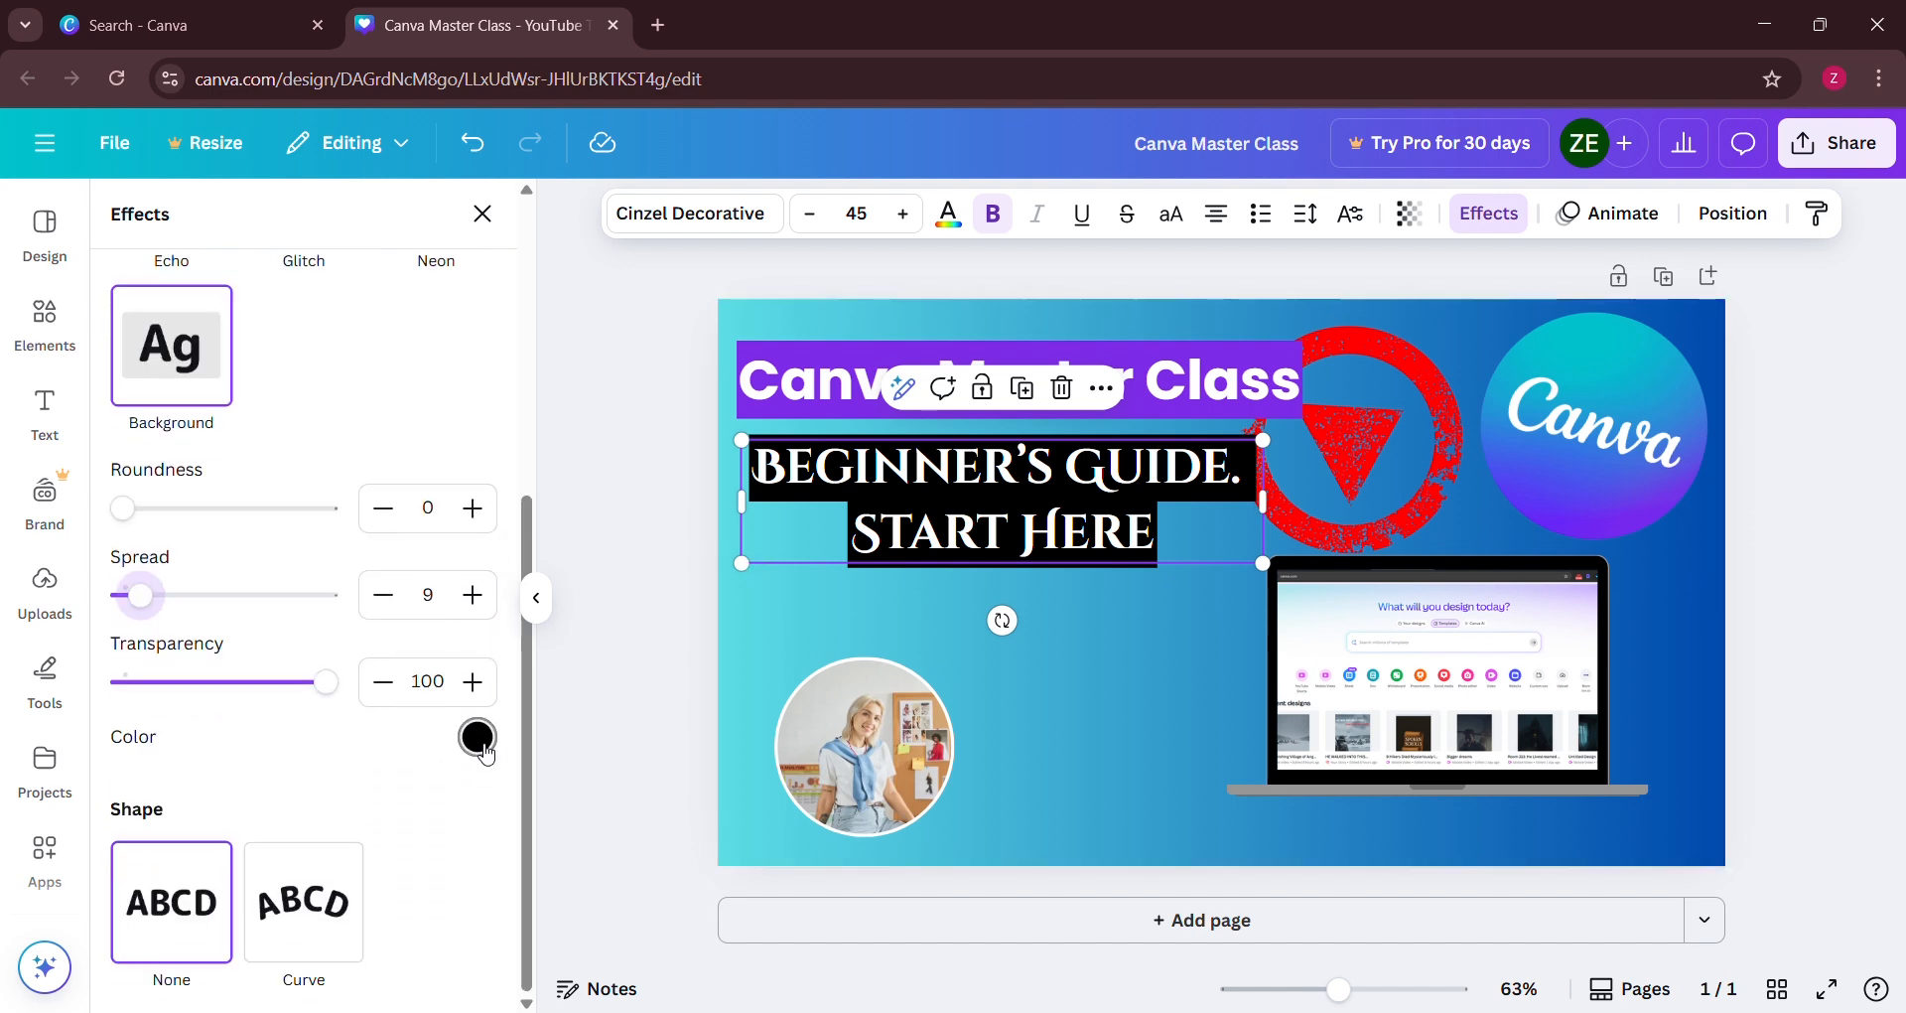
left_click(477, 736)
left_click(195, 498)
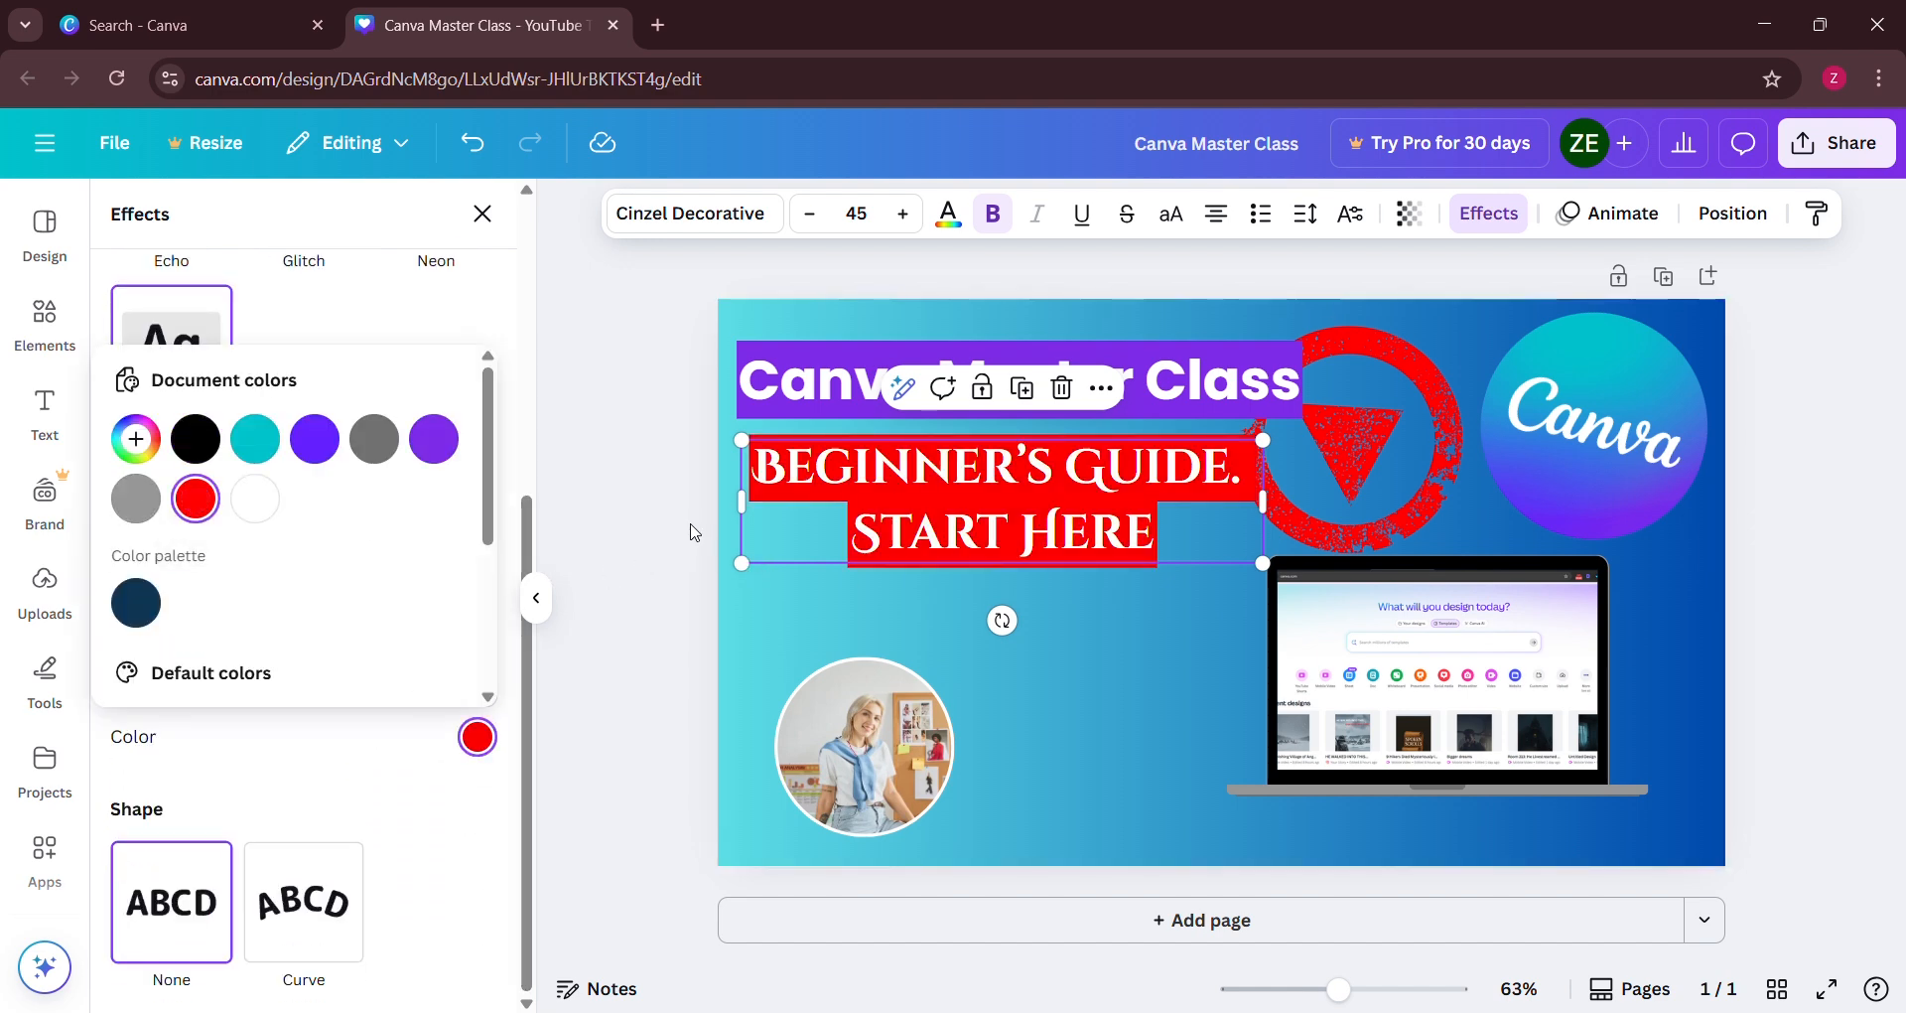
left_click(647, 480)
Enlarge the circular portrait and centre it beneath the subheading
left_click(894, 725)
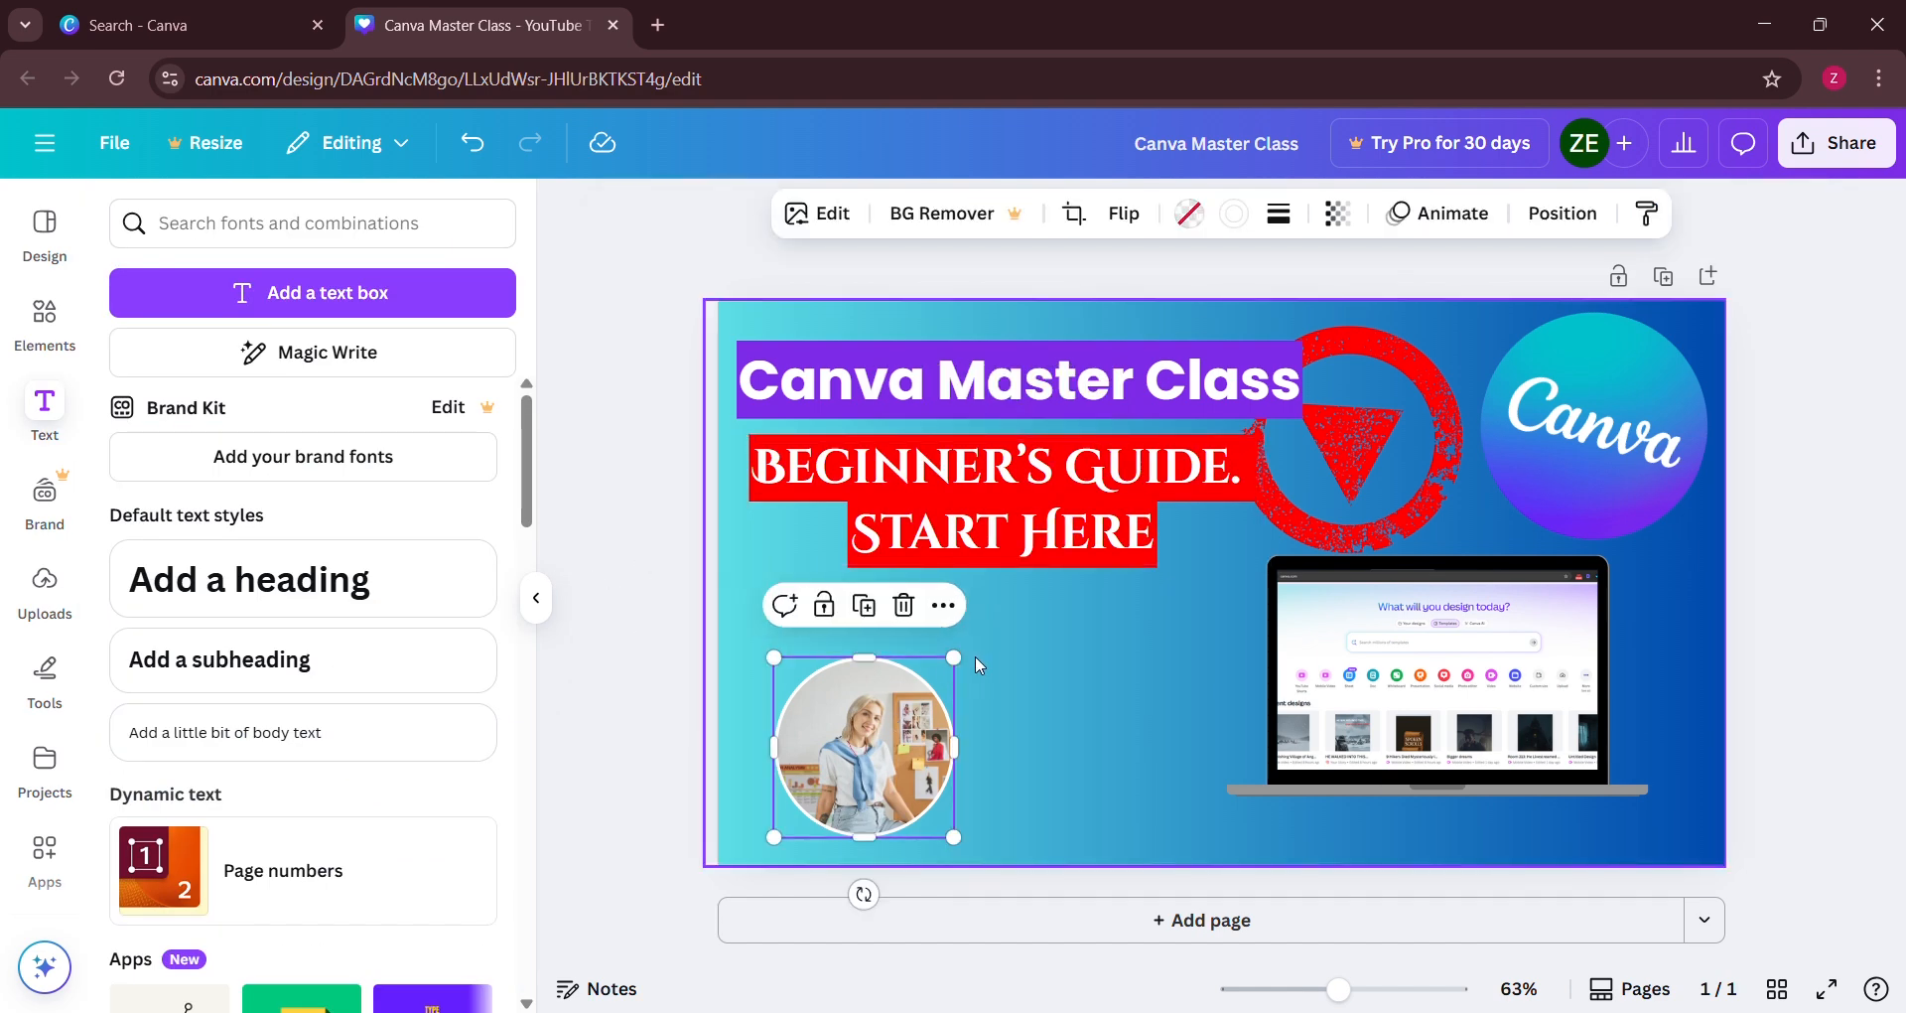
left_click_drag(954, 657, 997, 615)
left_click_drag(894, 713, 984, 691)
Tilt the subheading slightly counter-clockwise and shift it down a little, just above the portrait
left_click(861, 481)
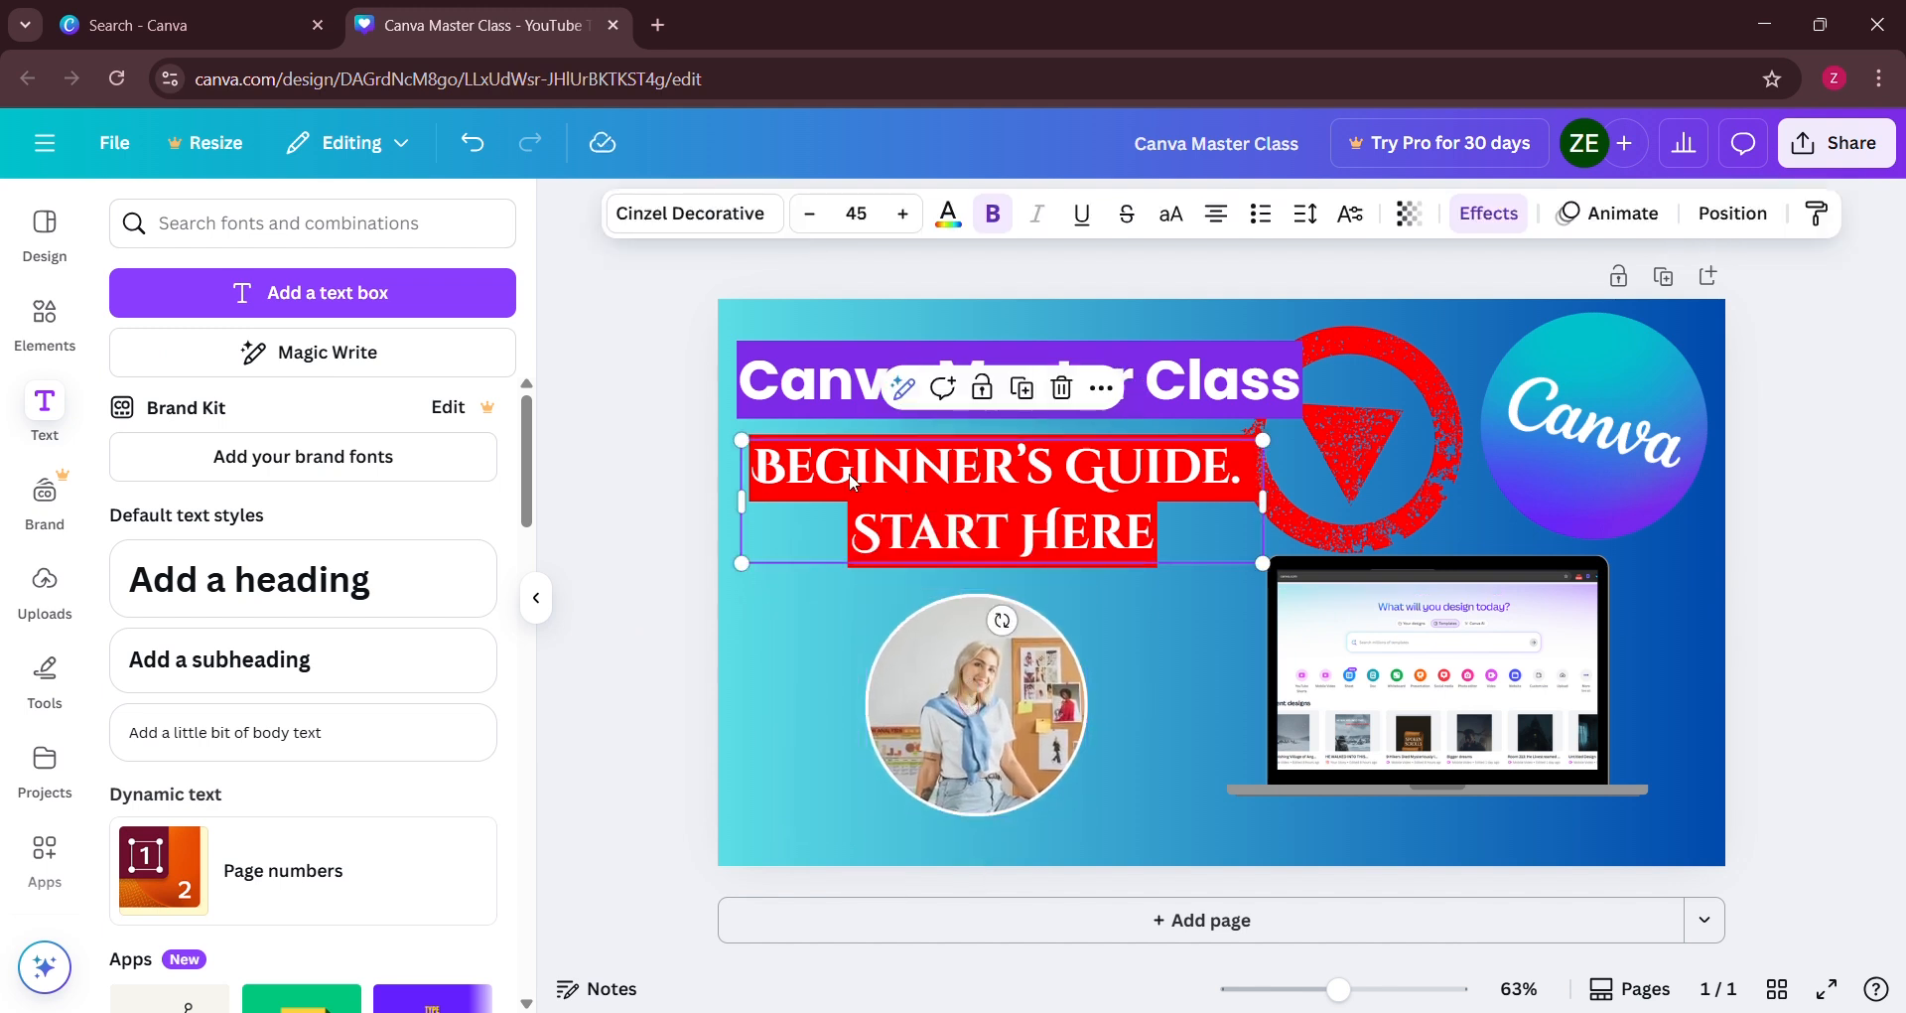
mouse_move(1002, 619)
left_mouse_down()
mouse_move(1031, 623)
mouse_move(1015, 625)
left_mouse_up()
left_click_drag(1008, 487, 1004, 513)
Move the "Canva Master Class" heading down slightly, closer to the tilted subheading
left_click(1052, 407)
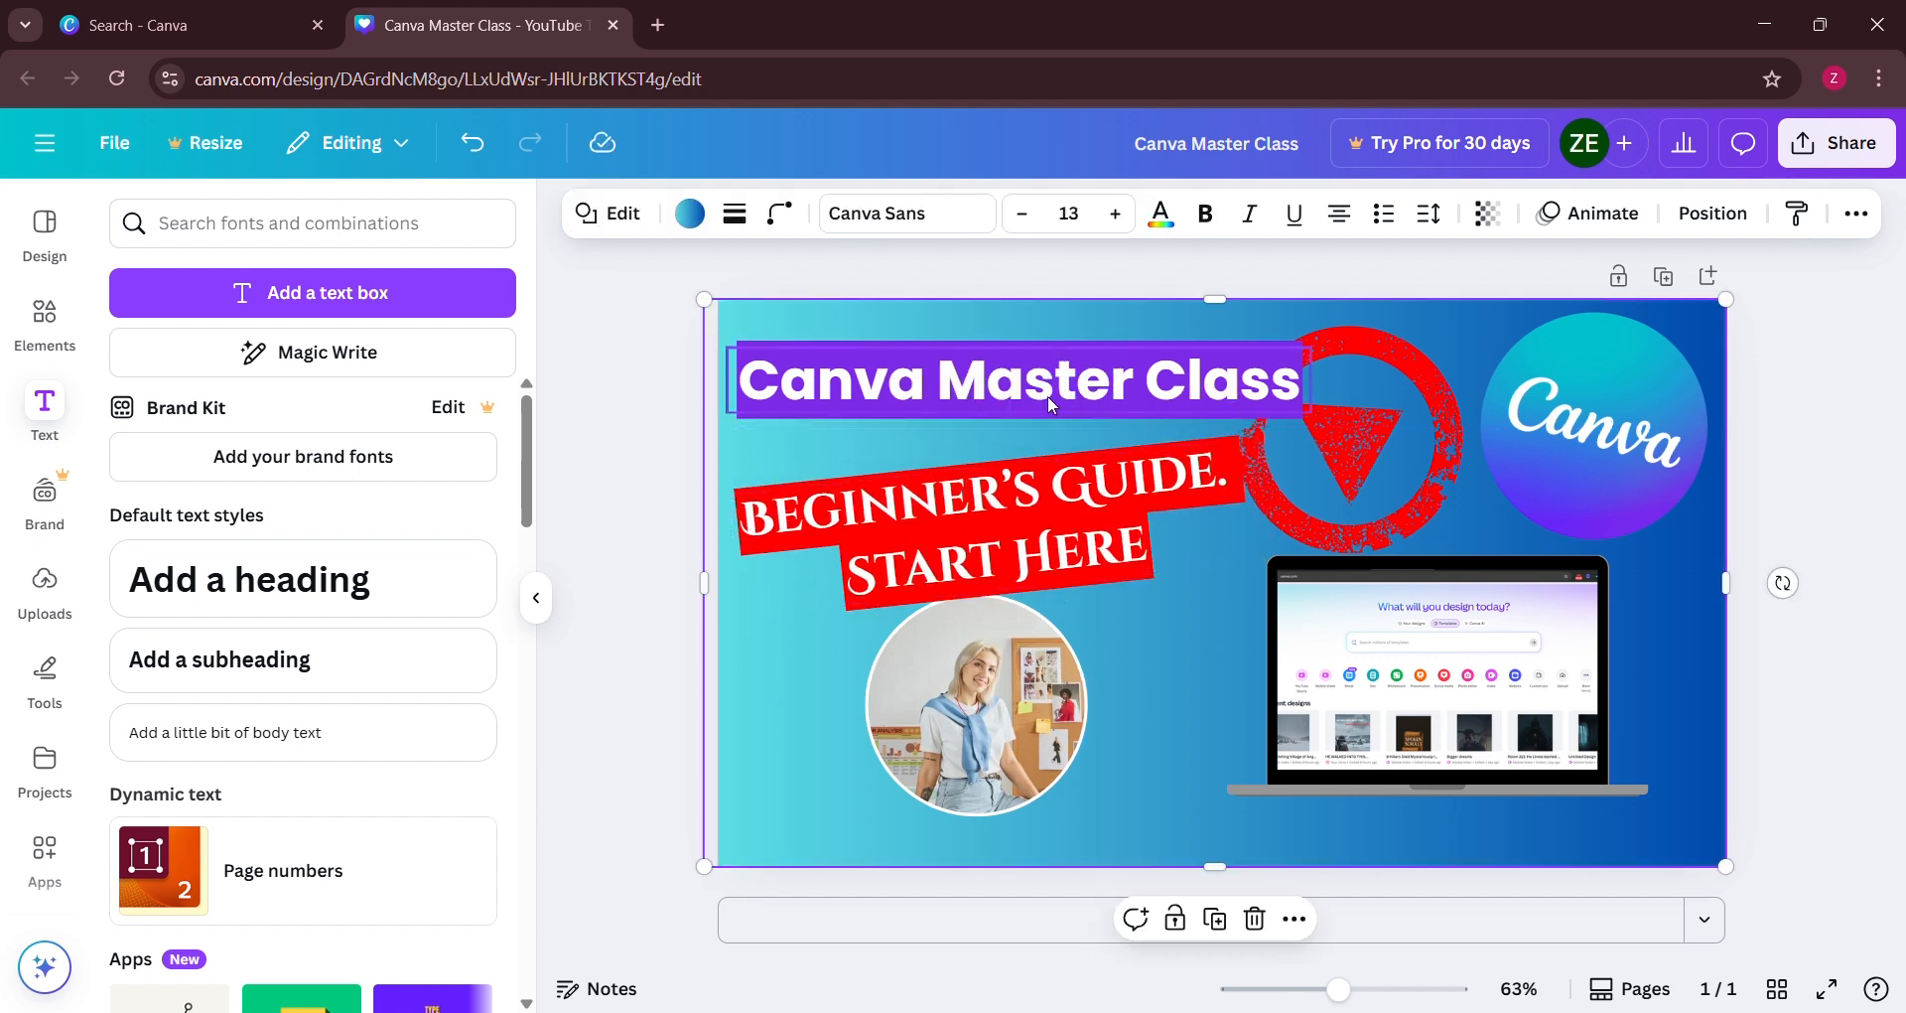
left_click_drag(1005, 382, 1006, 396)
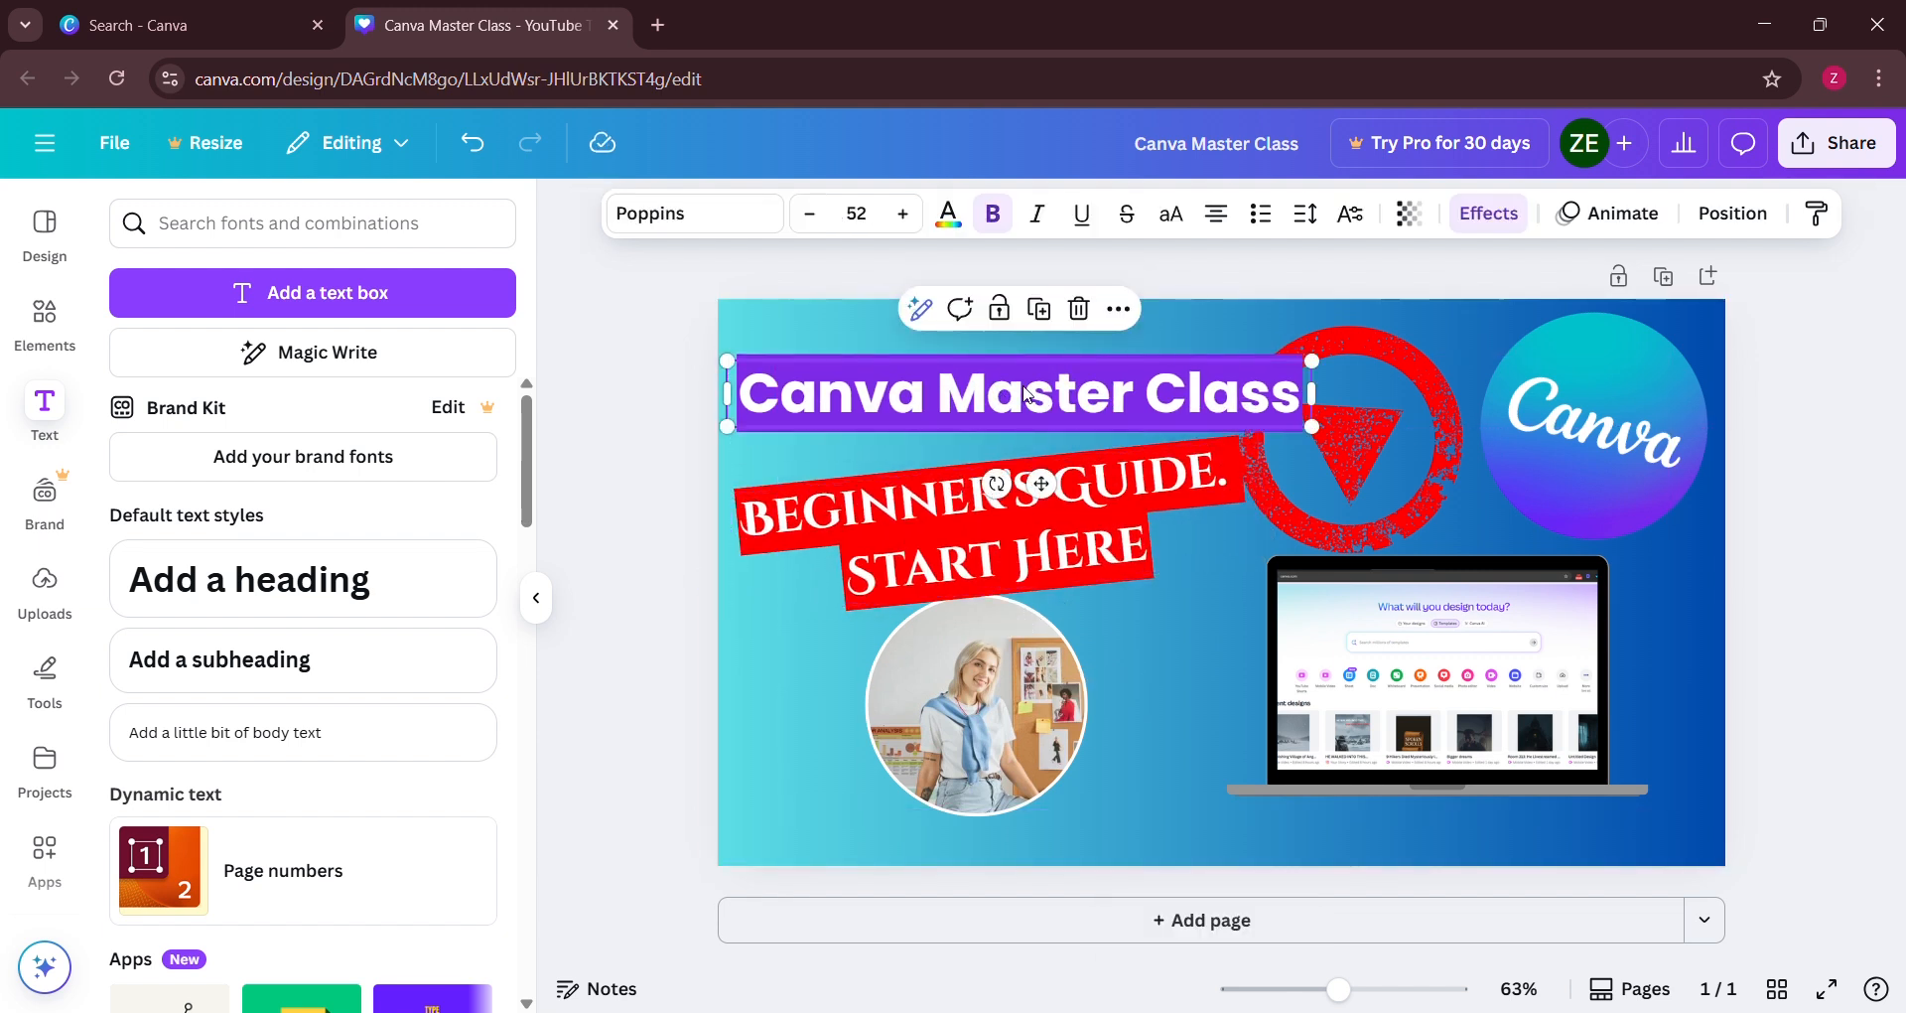
left_click(1200, 808)
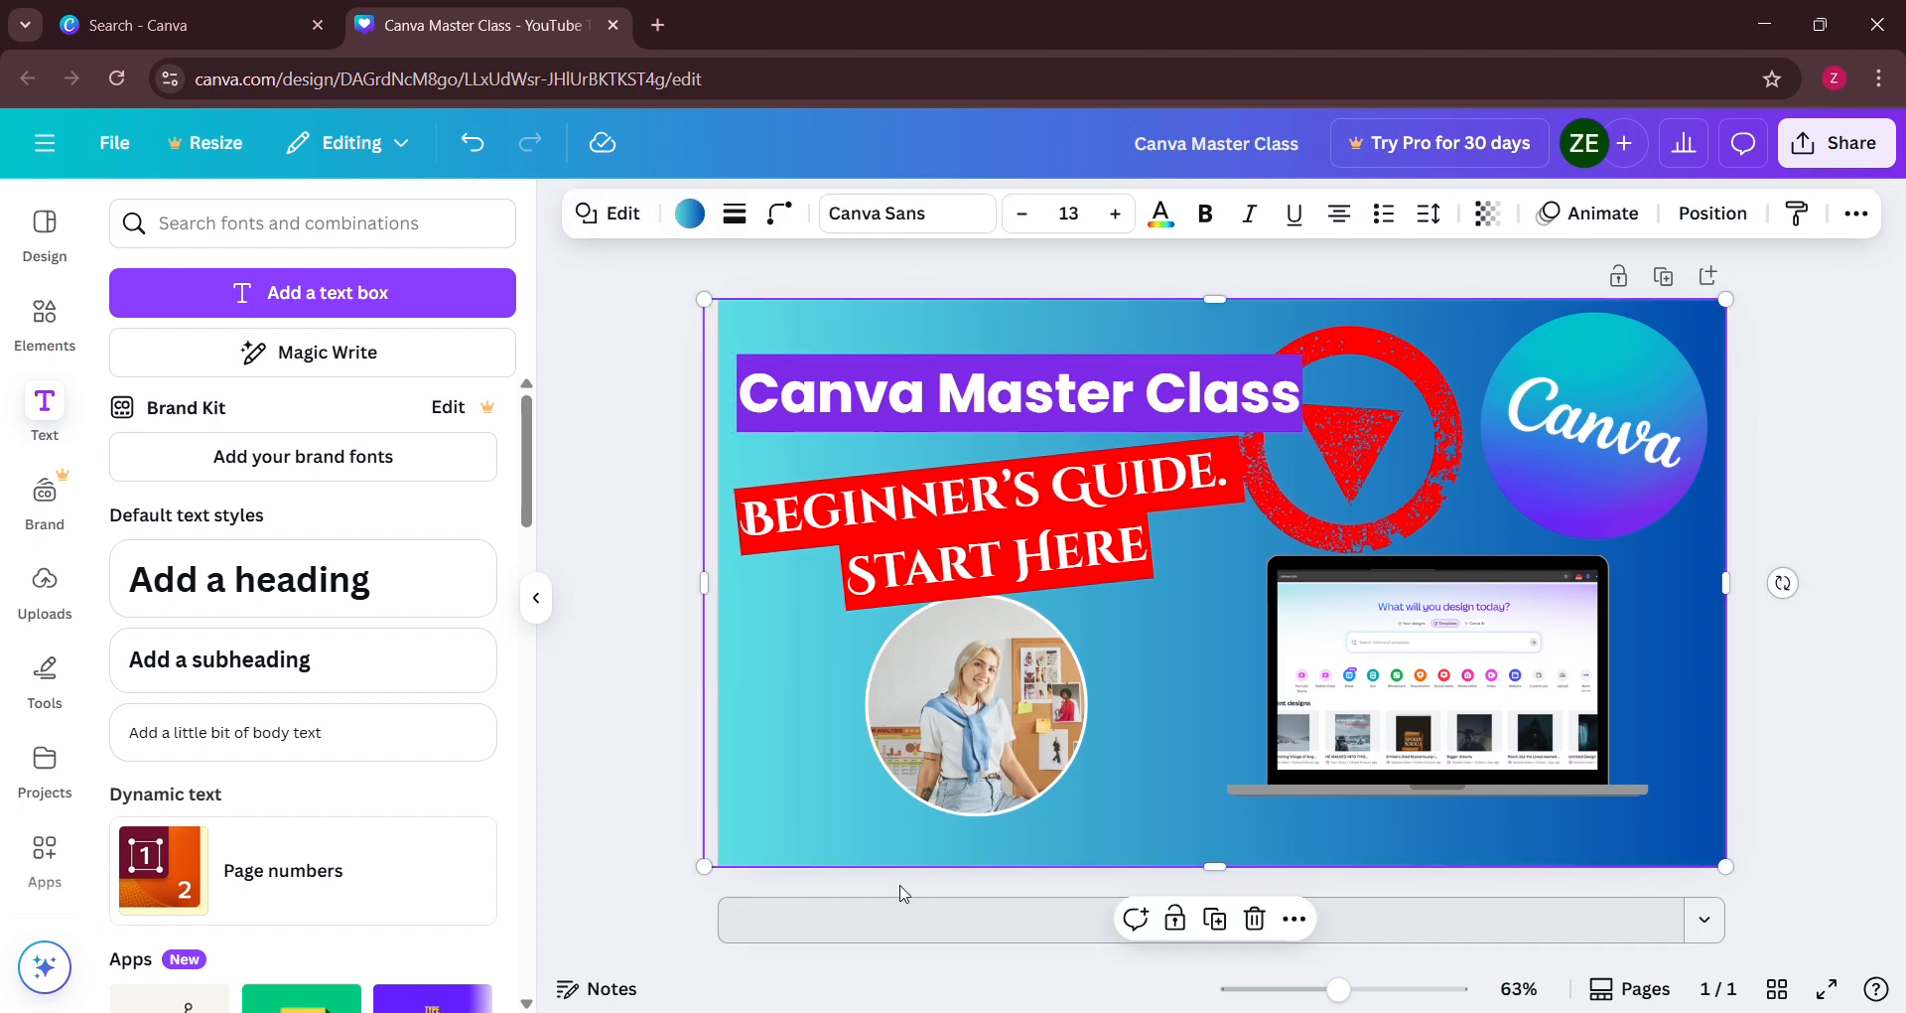
Collapse the text options to enlarge the workspace, and shift the laptop mockup slightly down and to the right
left_click(543, 597)
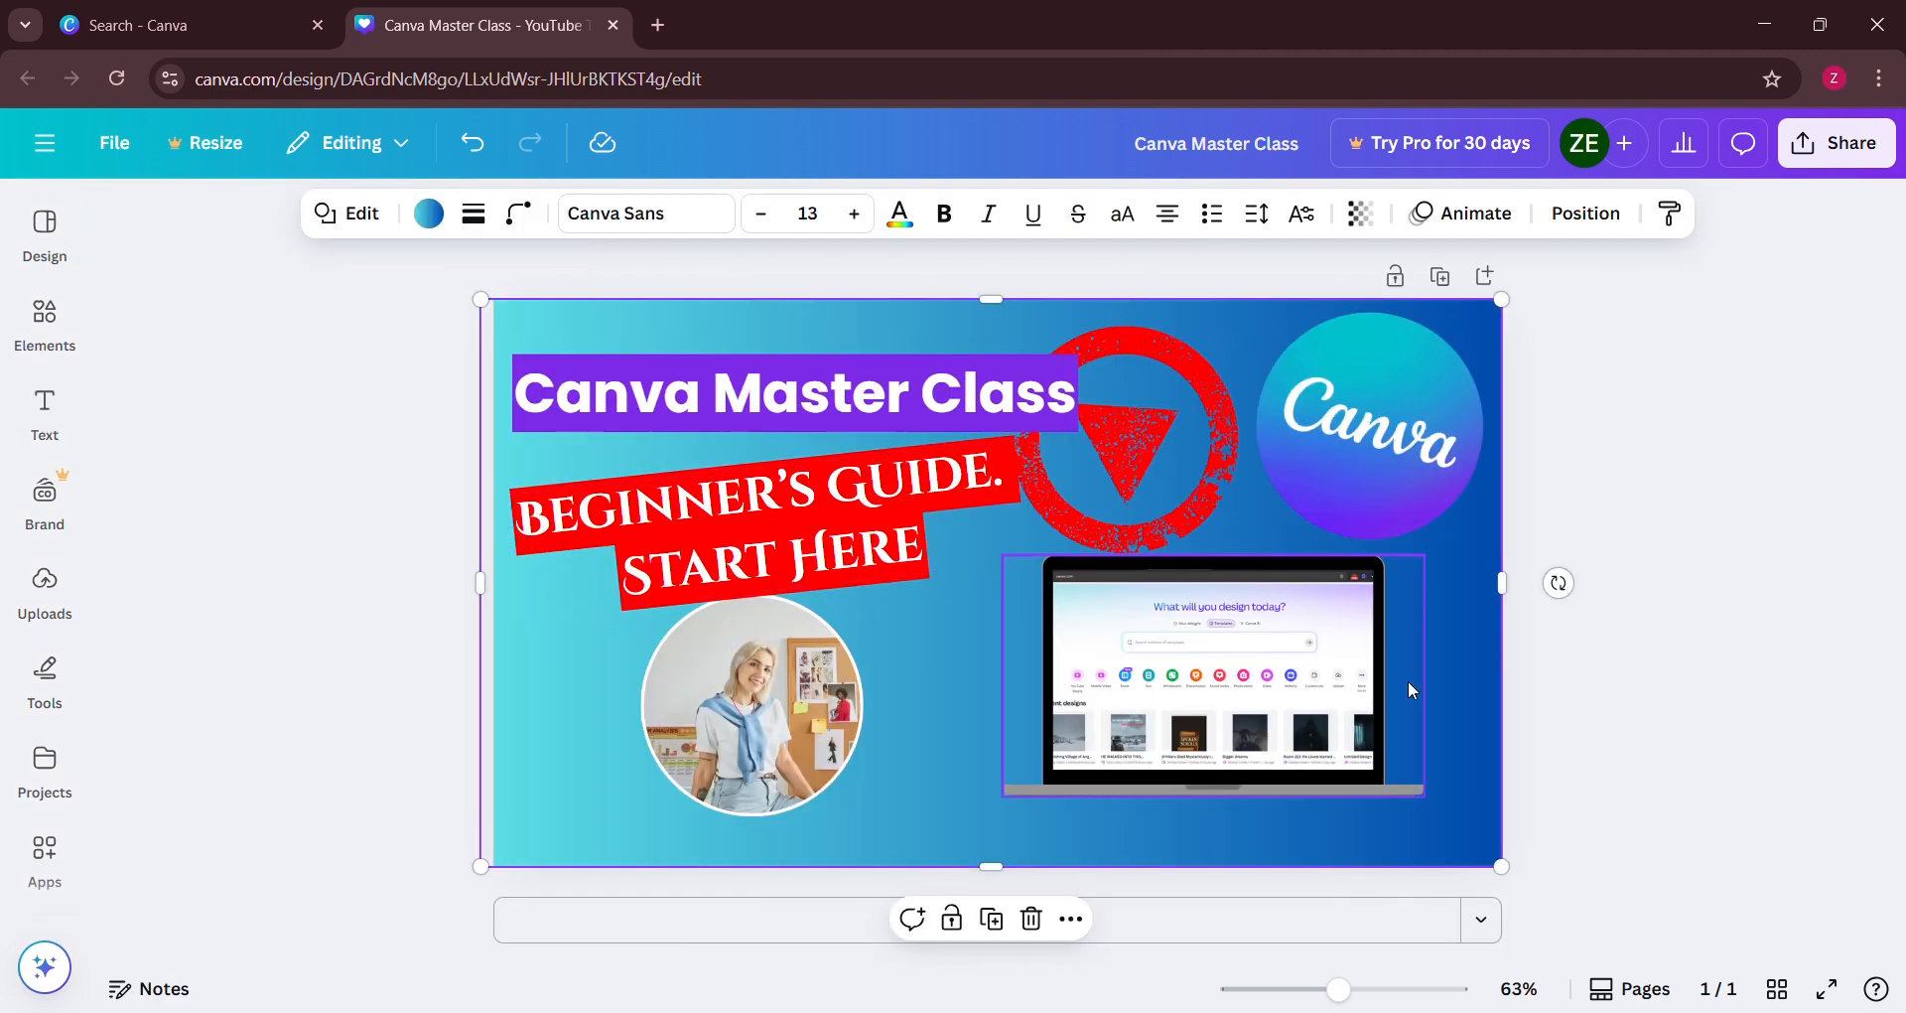
left_click(1582, 669)
left_click(1267, 683)
left_click_drag(1244, 688, 1265, 717)
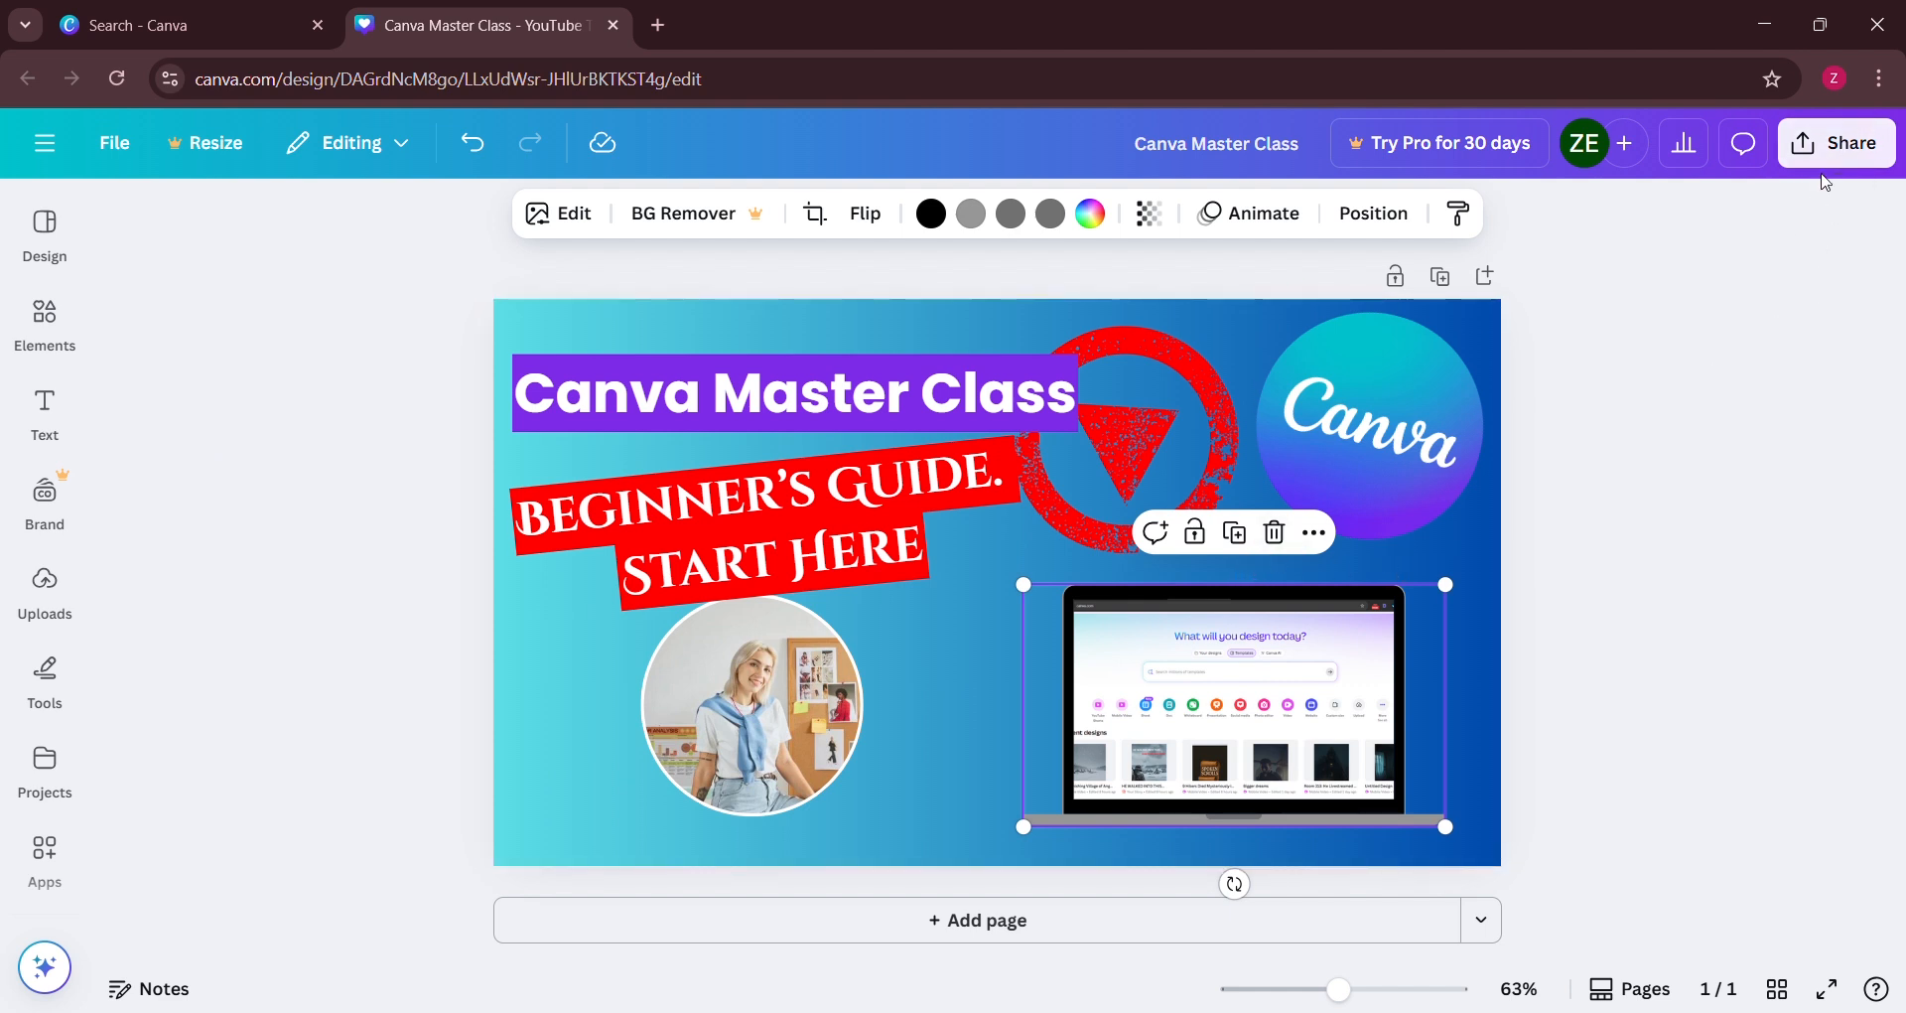
left_click(1837, 141)
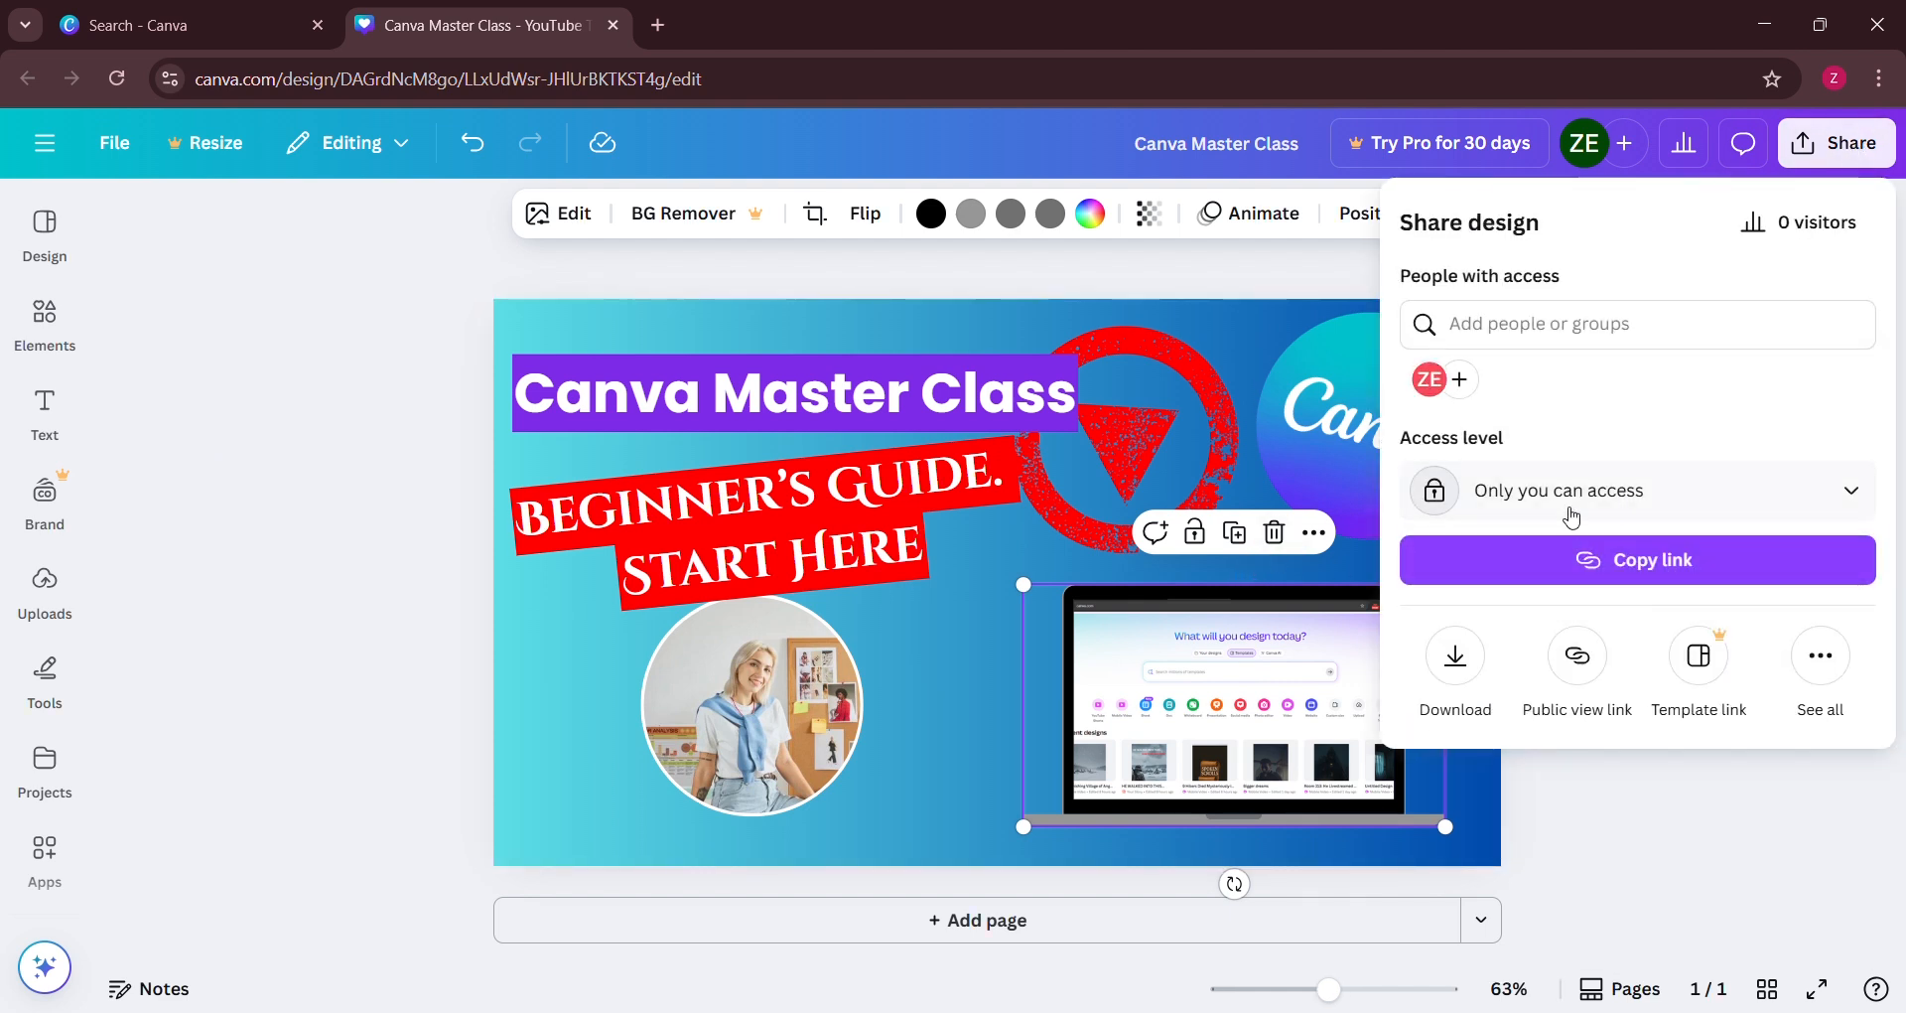
left_click(1457, 650)
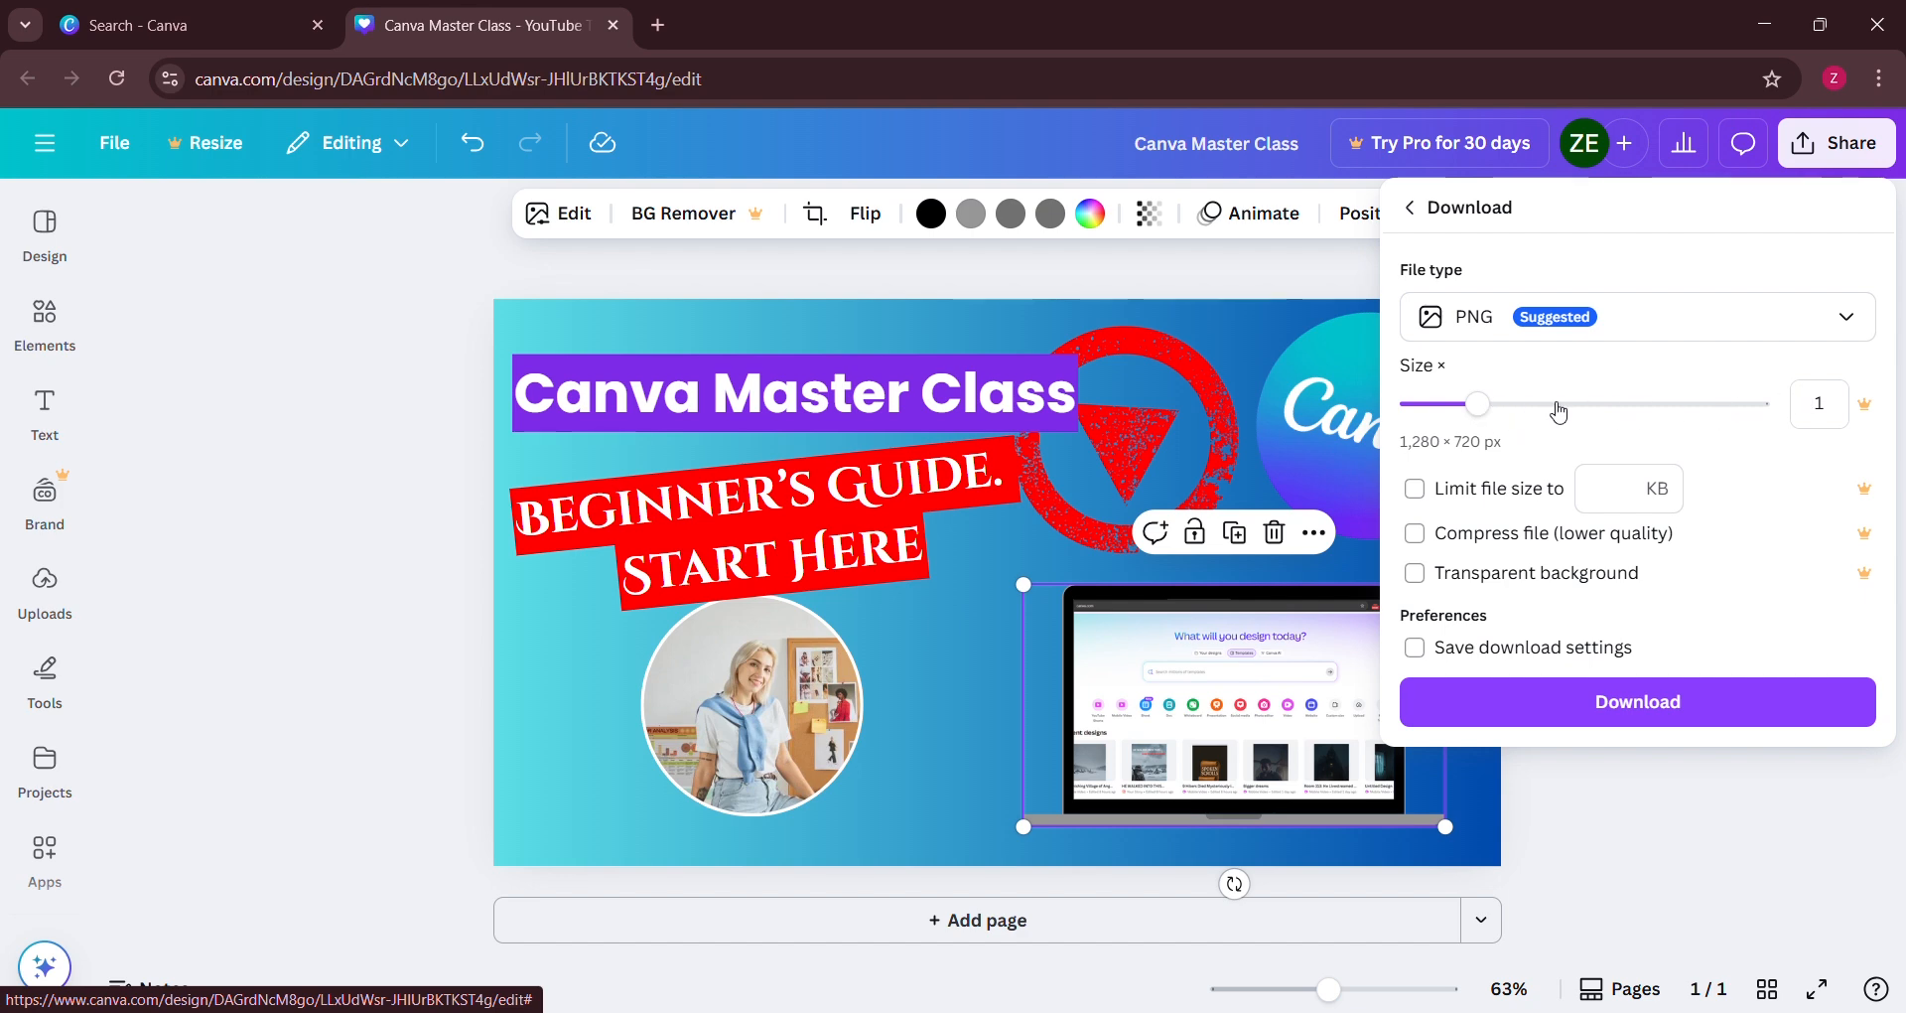
left_click(1448, 411)
left_click(1561, 212)
Download the thumbnail as a PNG at size 1 (1,280 × 720 px)
left_click(1838, 142)
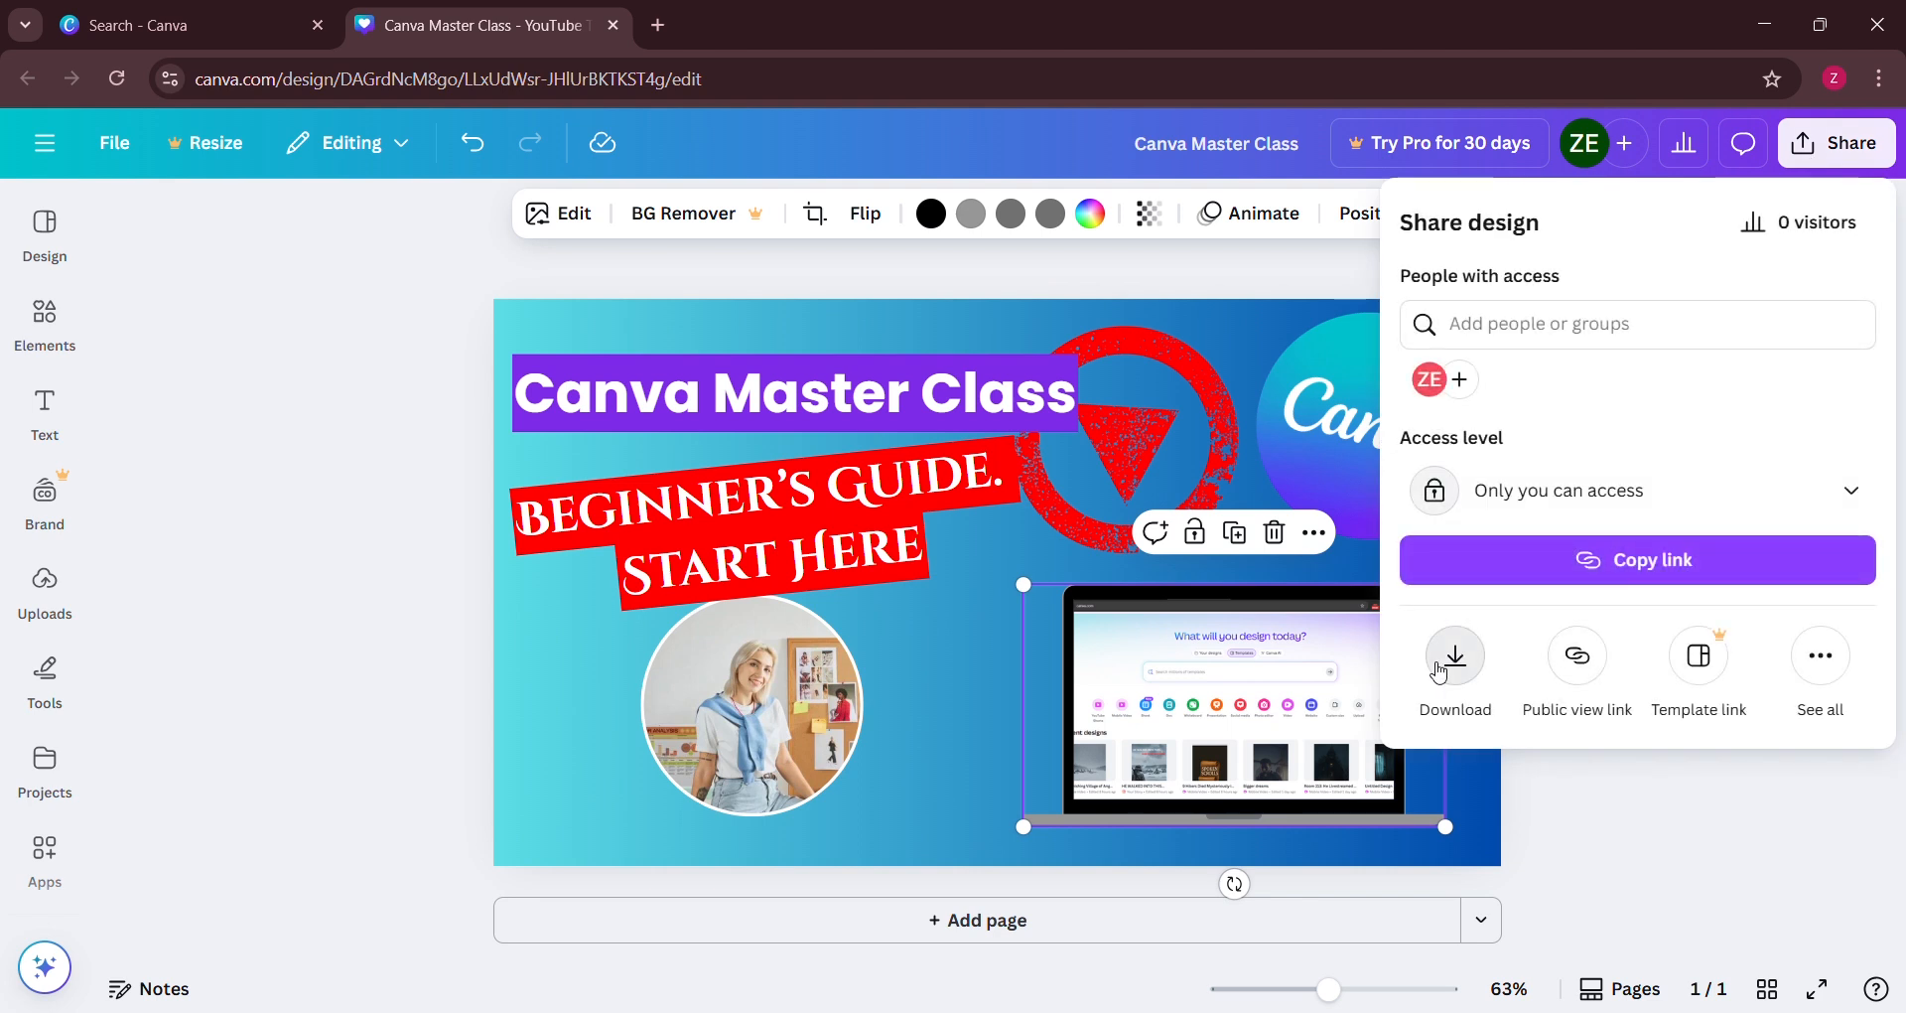
left_click(1480, 660)
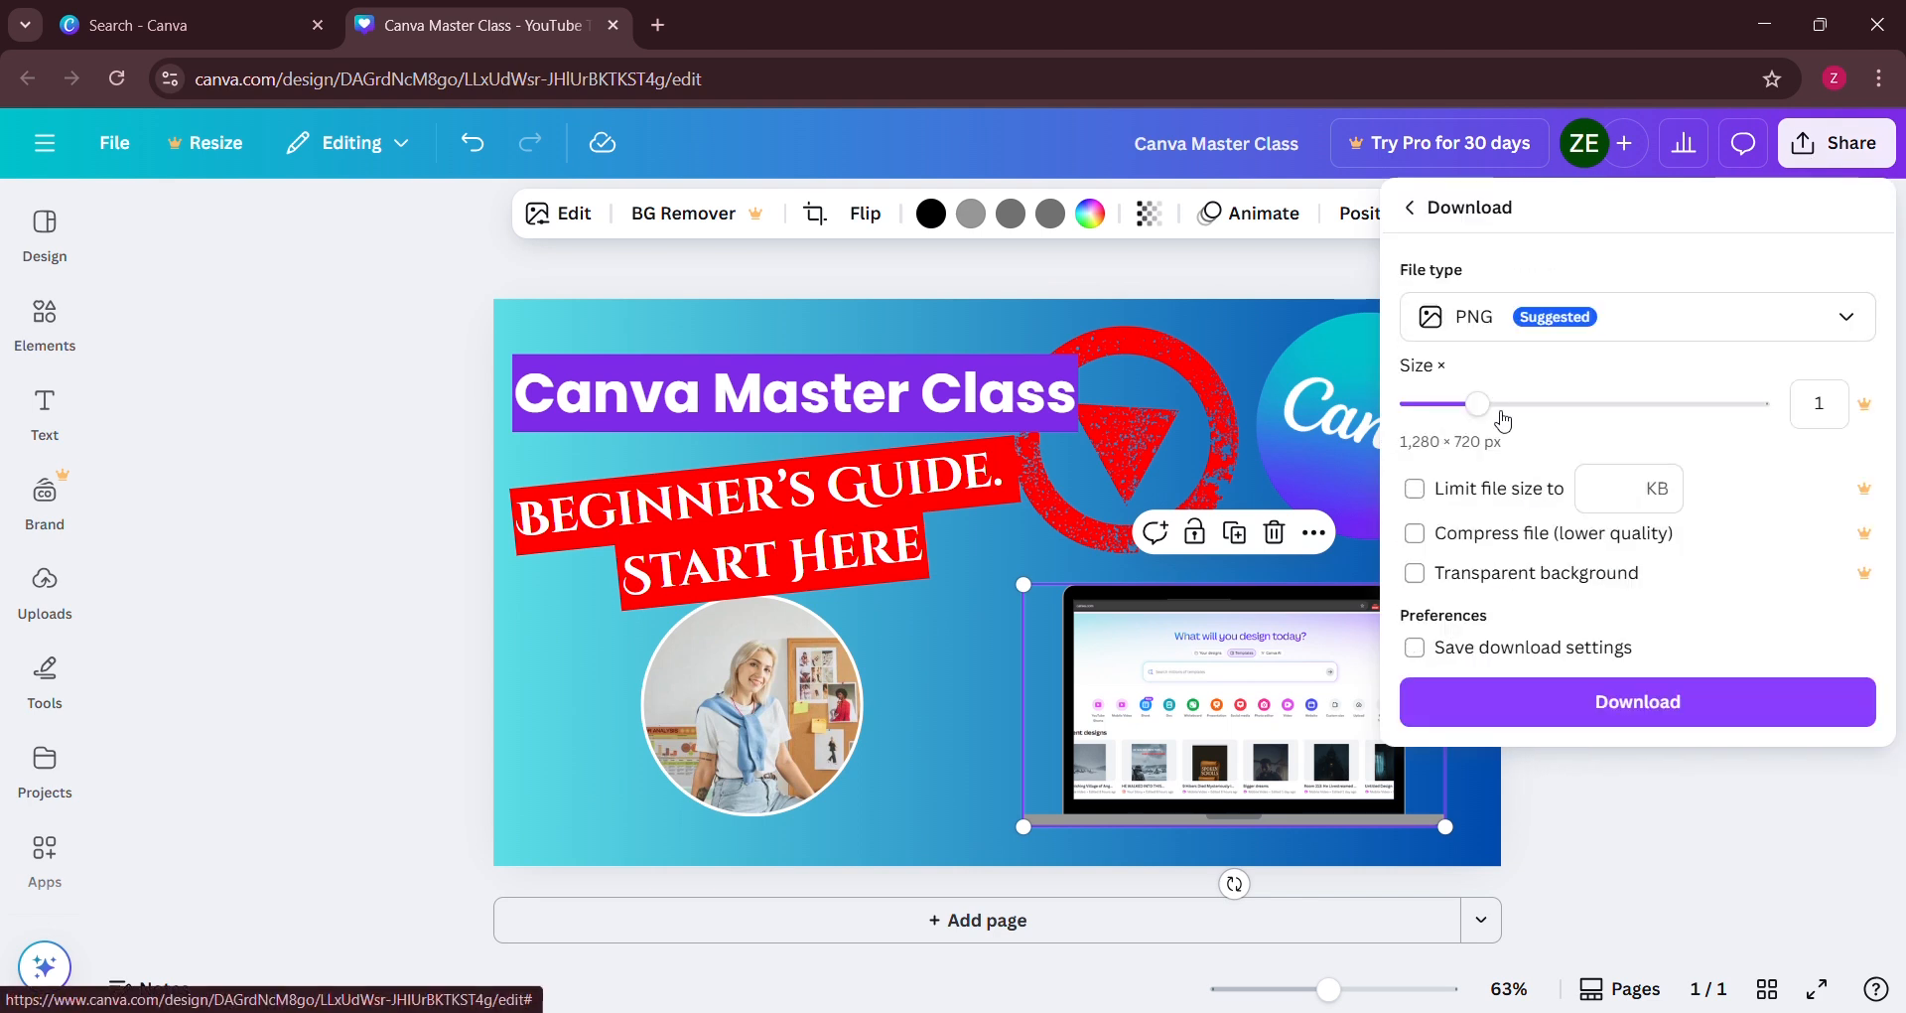
left_click(1652, 327)
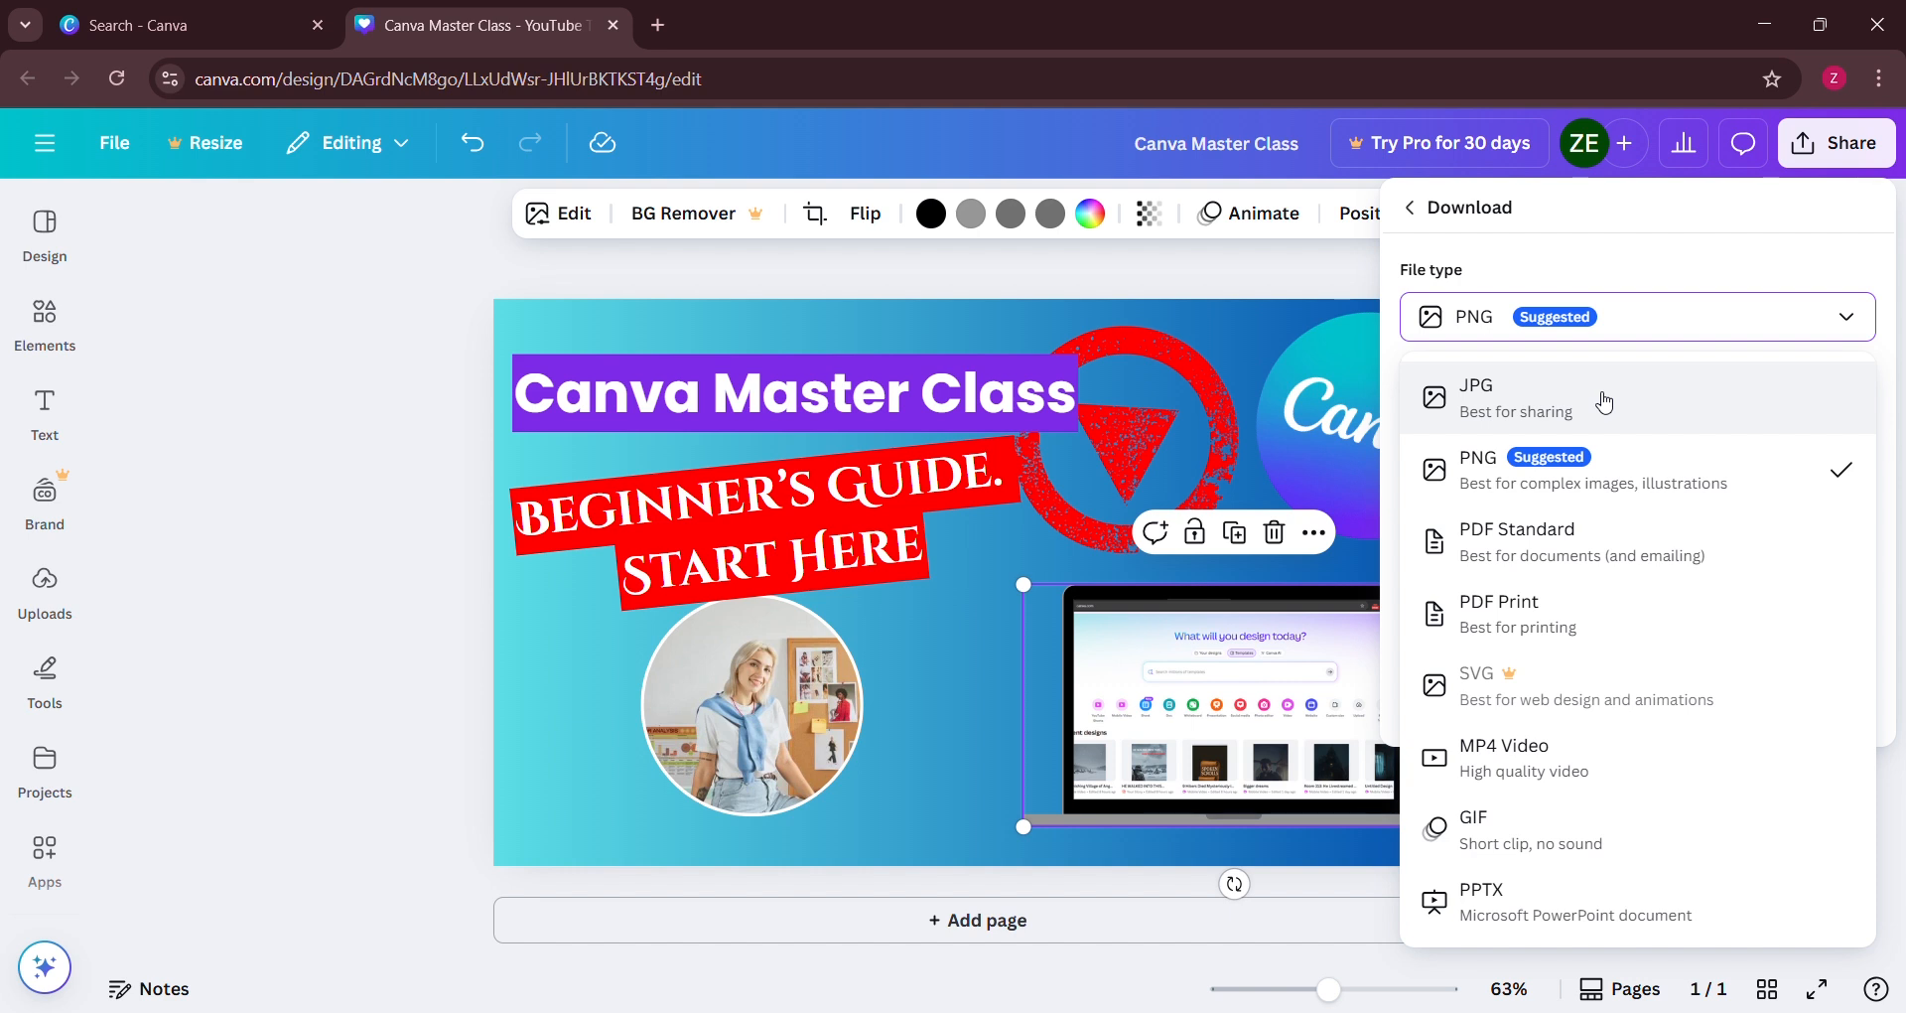
left_click(1595, 491)
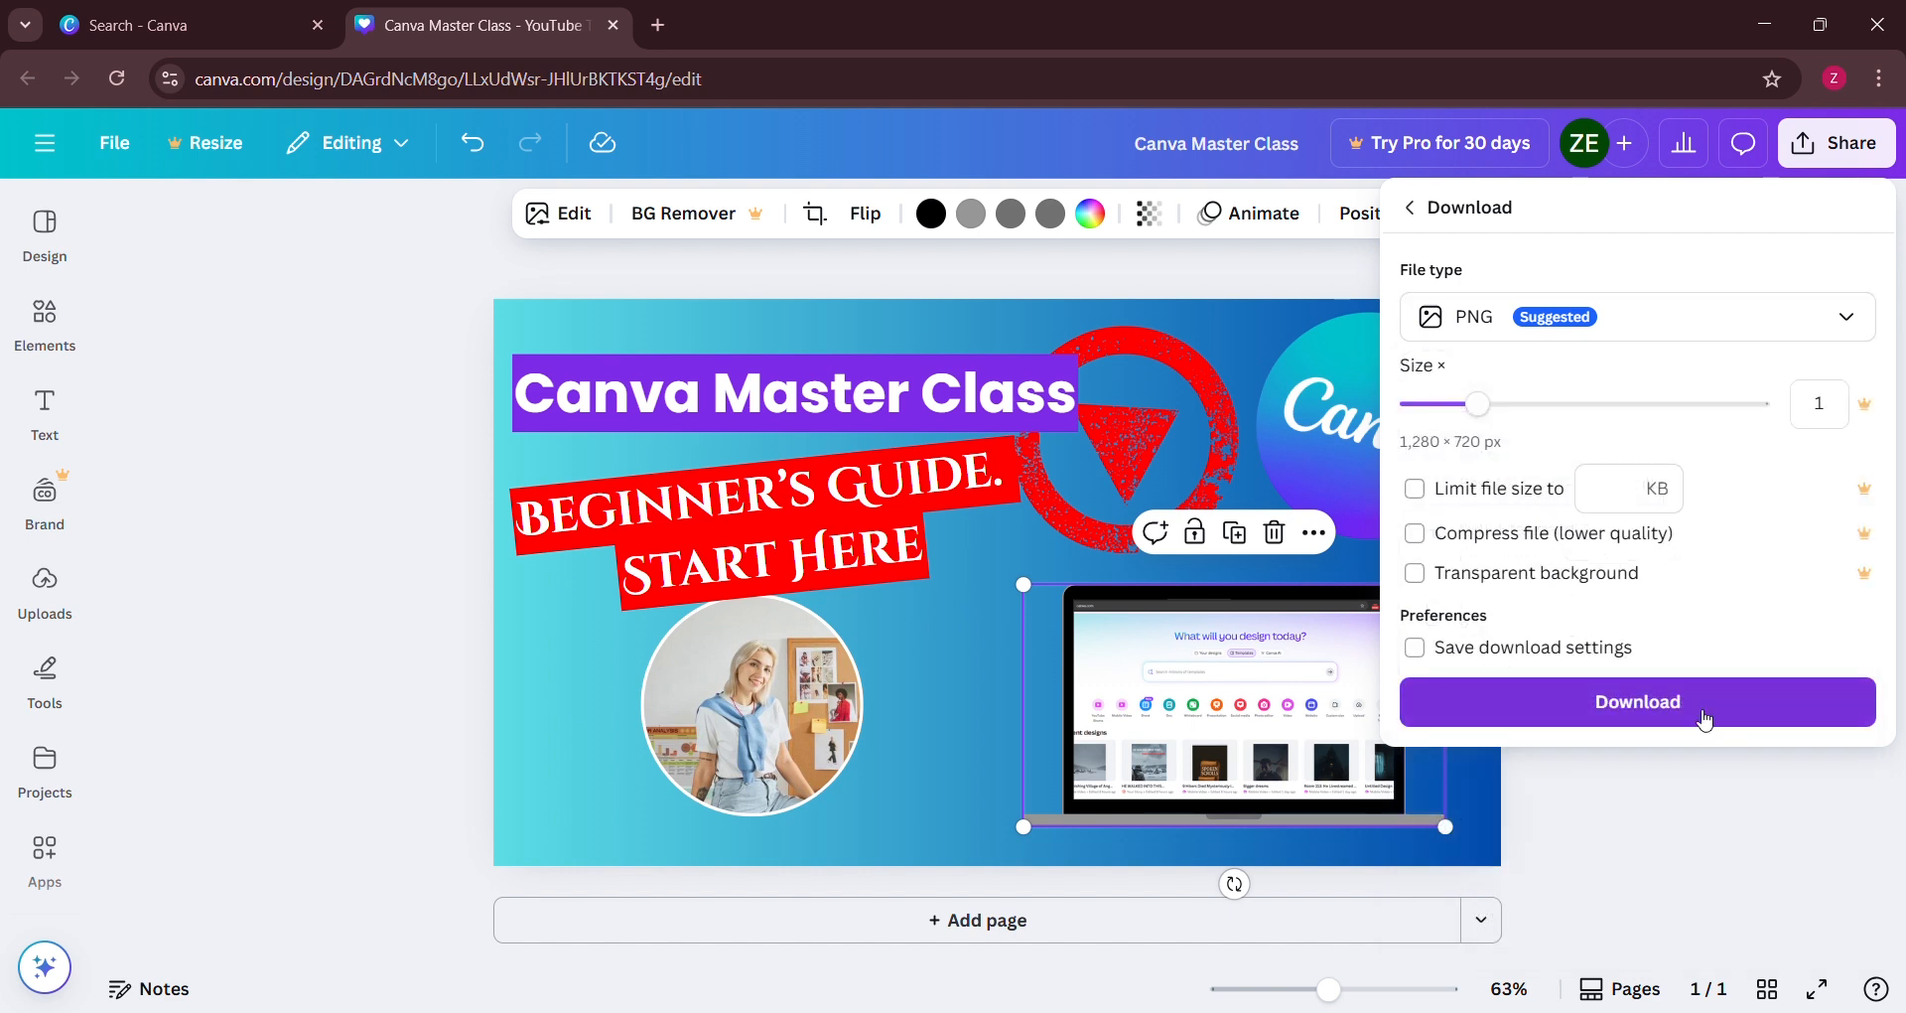
left_click(1671, 707)
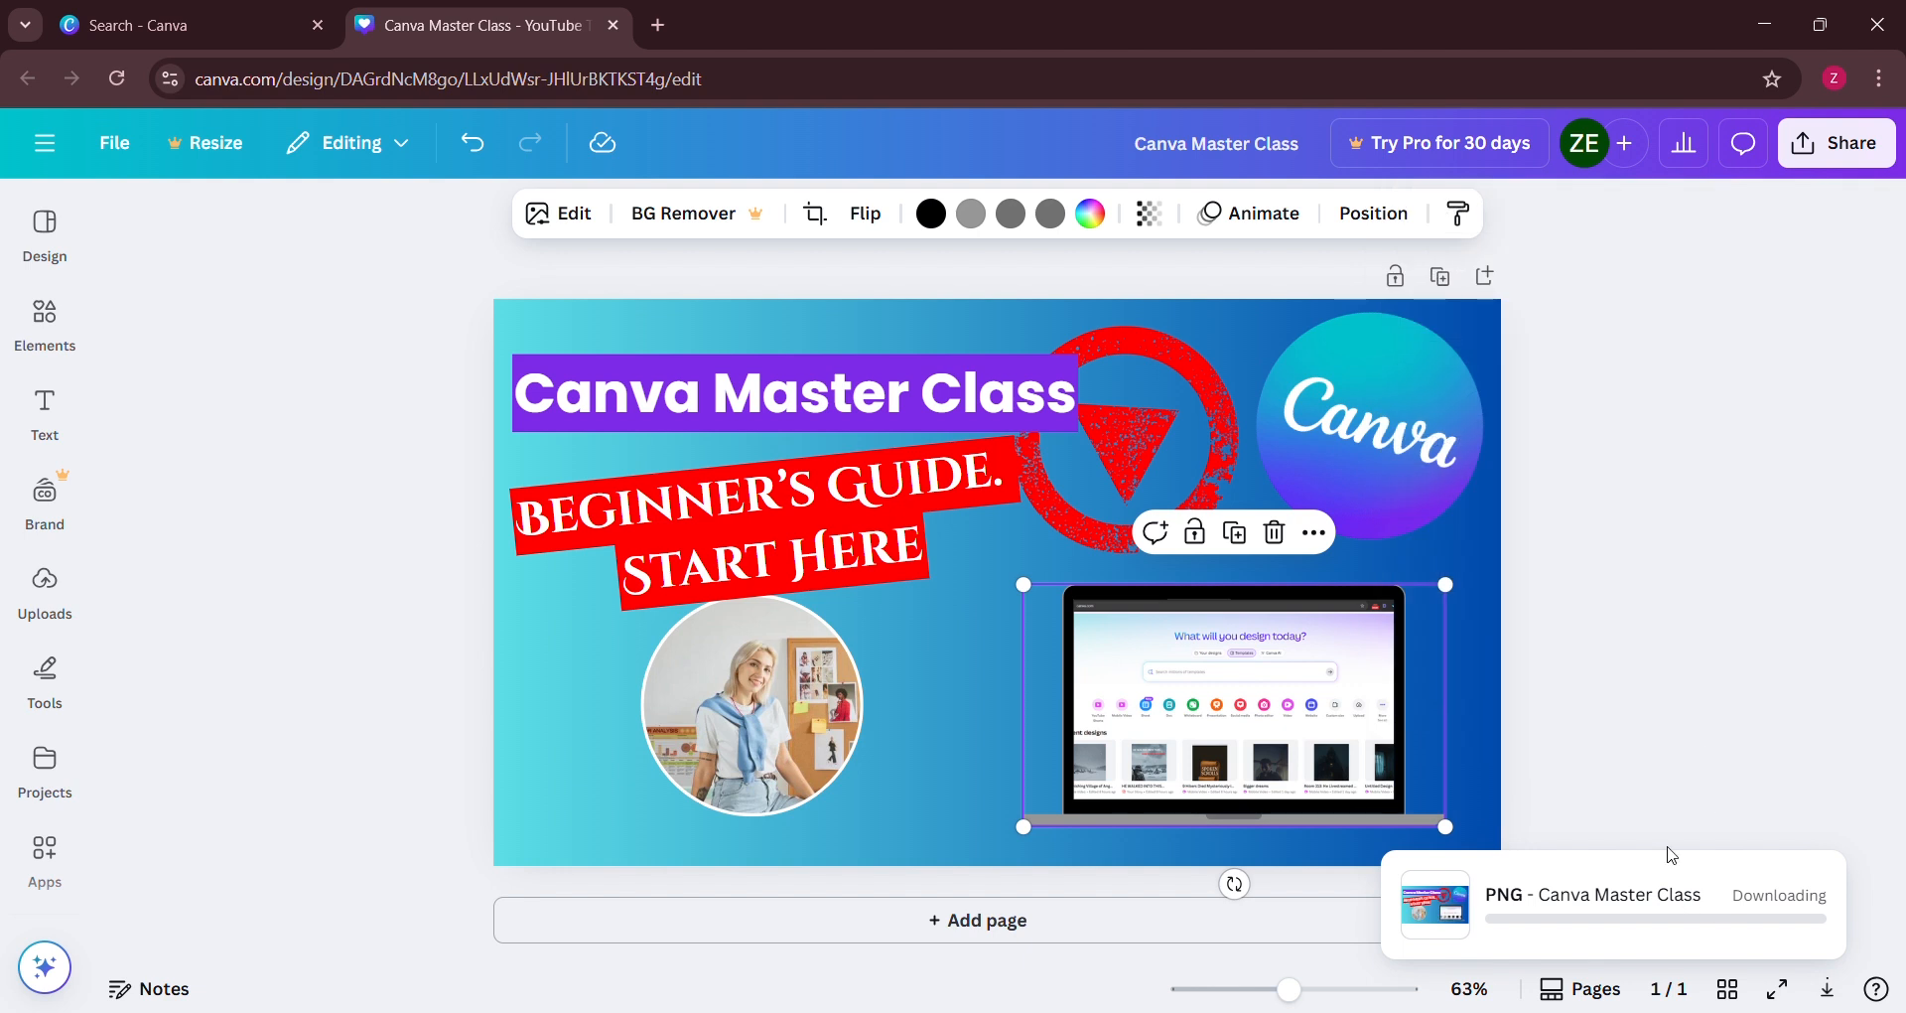